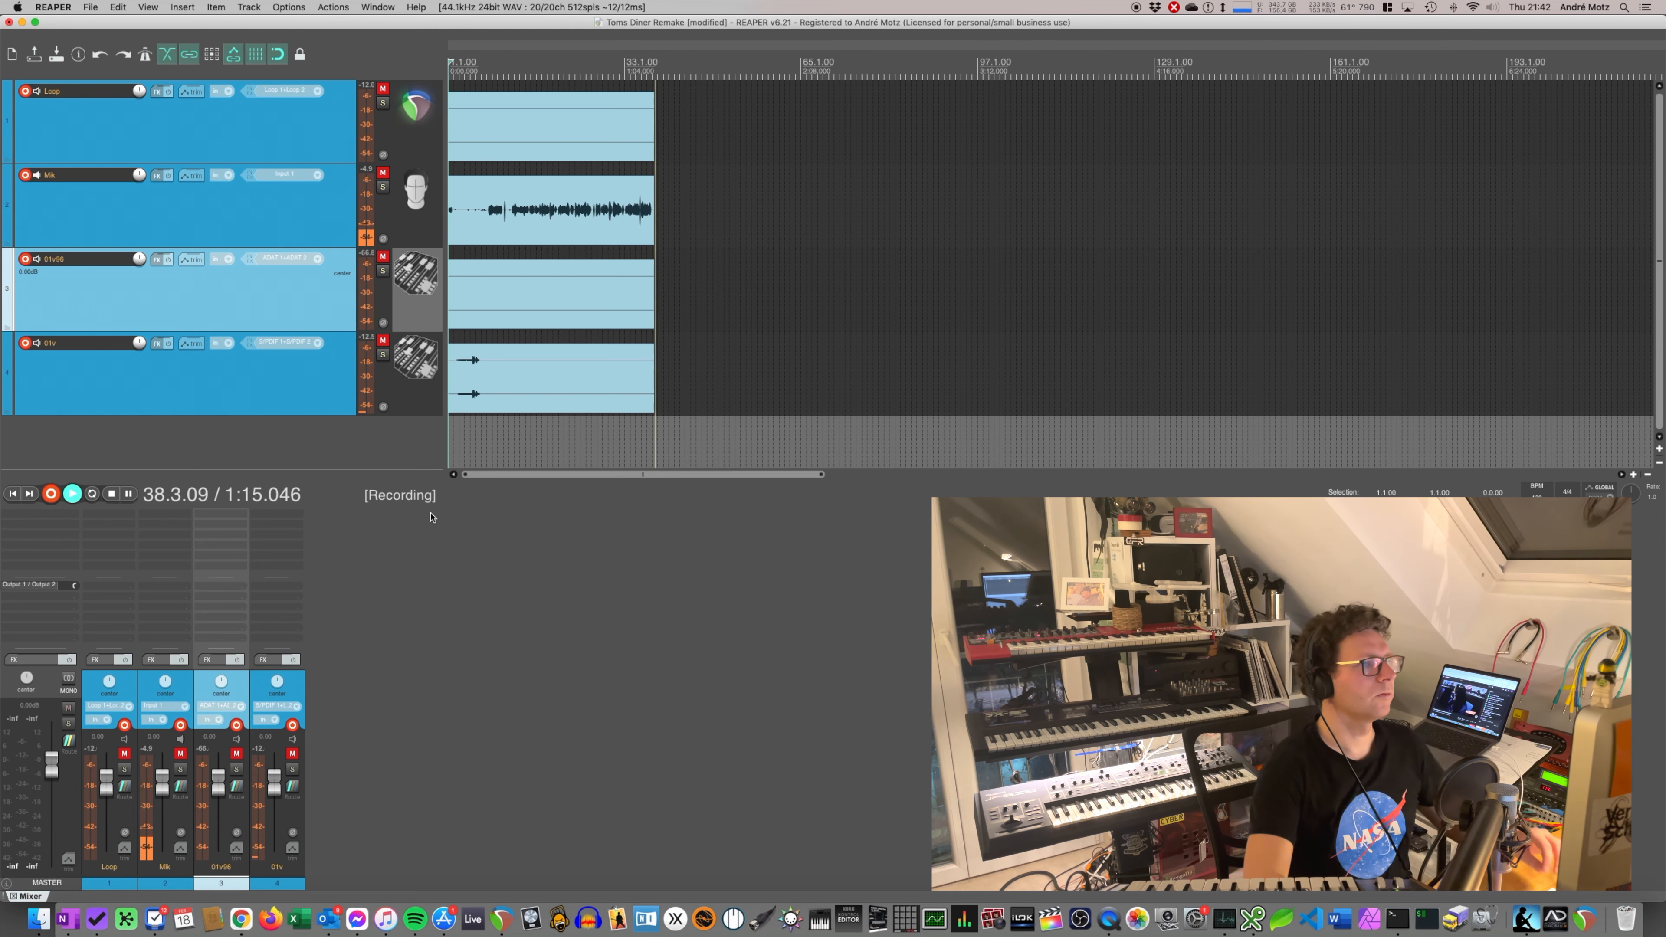
- Switch to Finder and browse to the 2010 folder inside Tracks - Archive
click(37, 917)
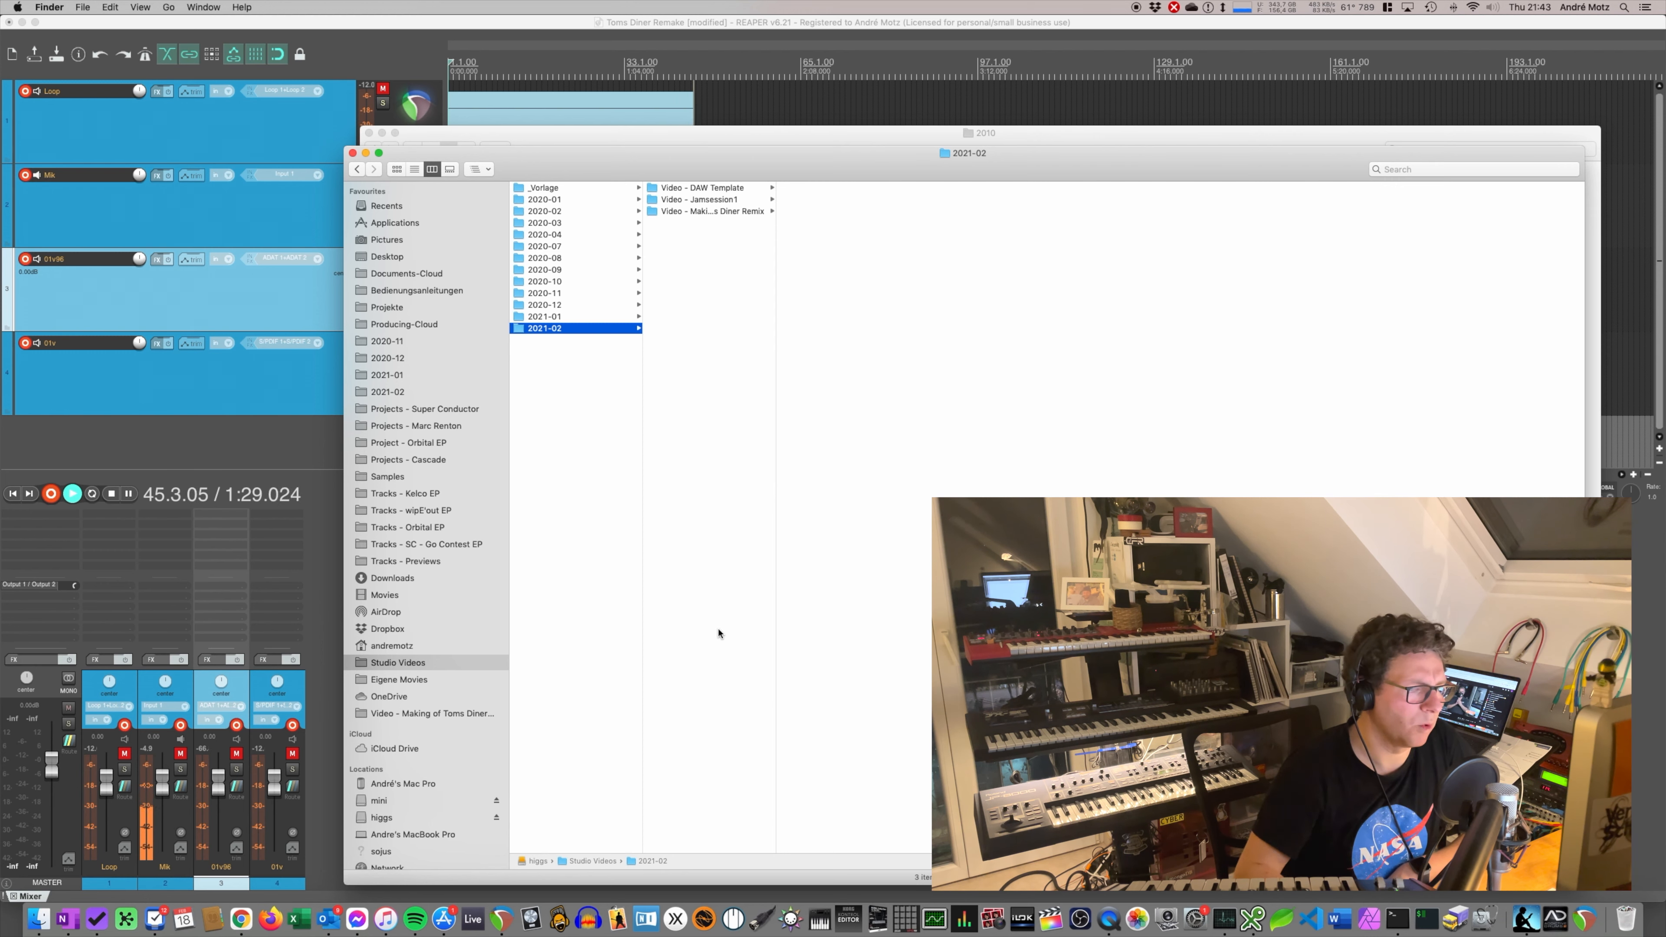
click(459, 662)
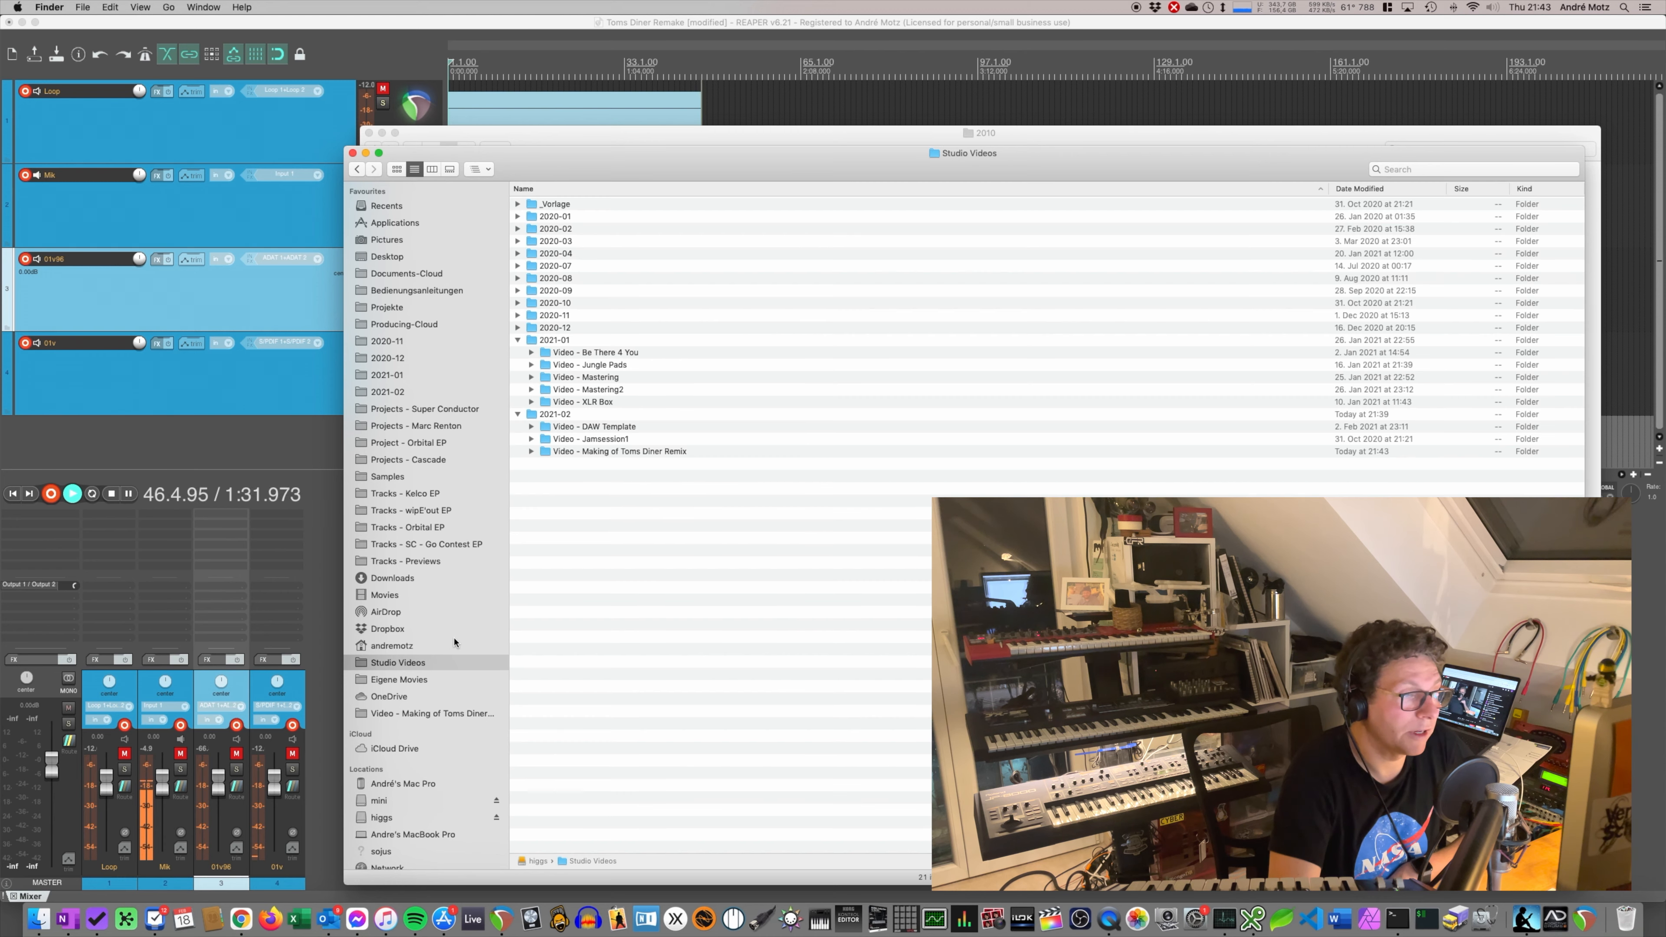
click(428, 629)
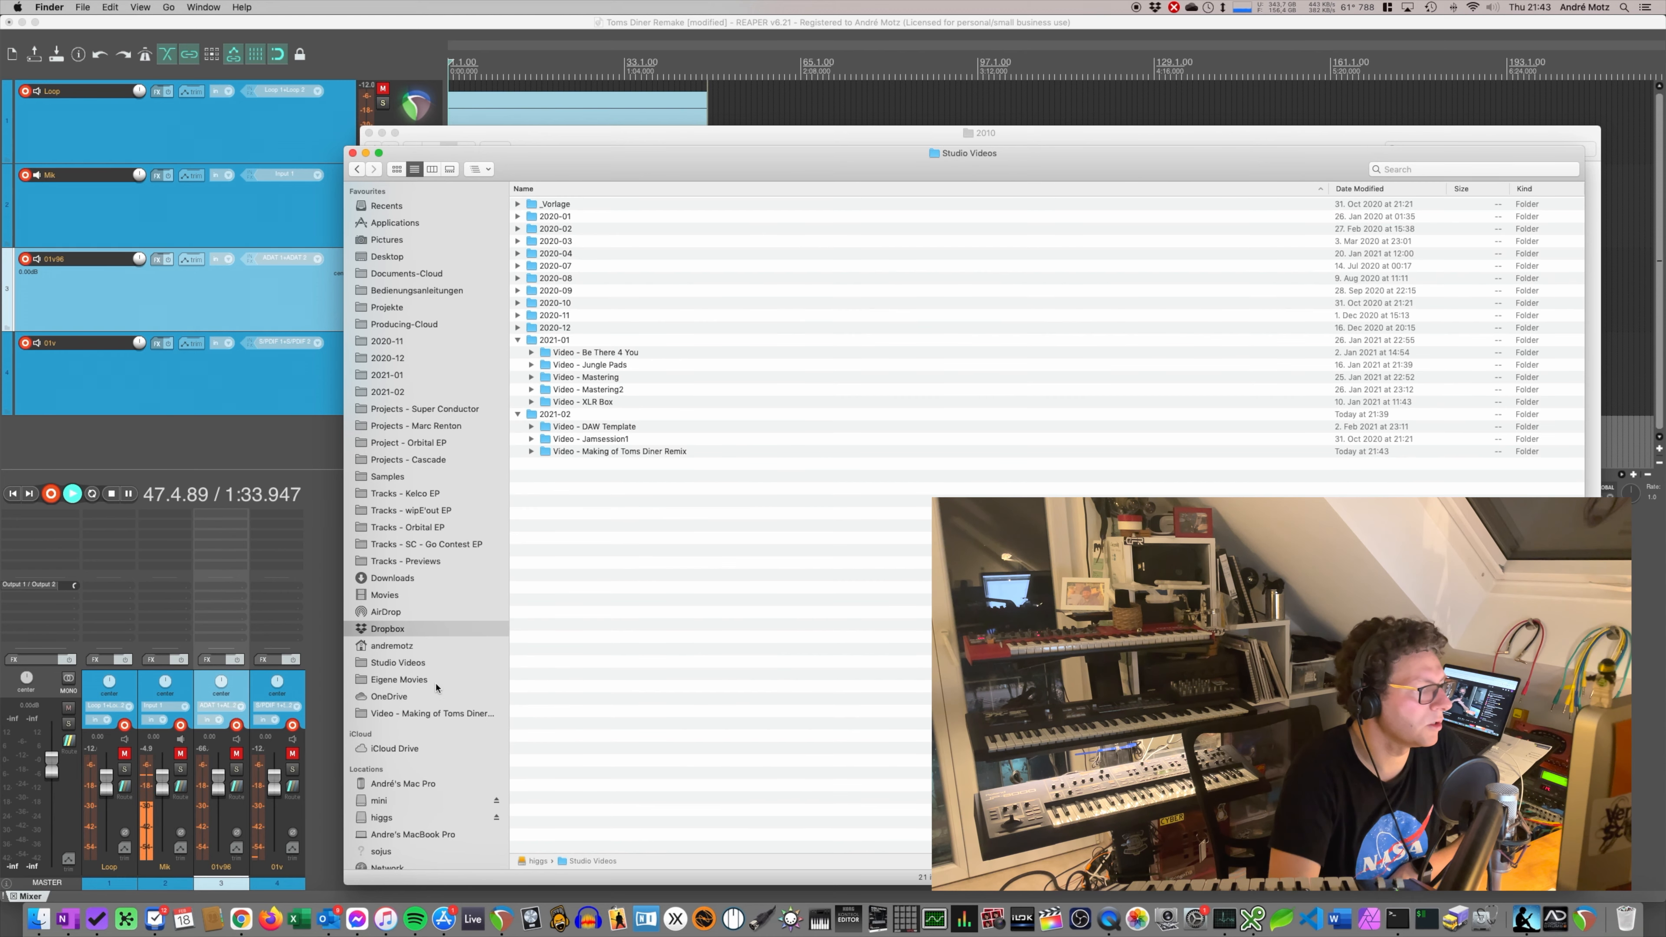
click(440, 713)
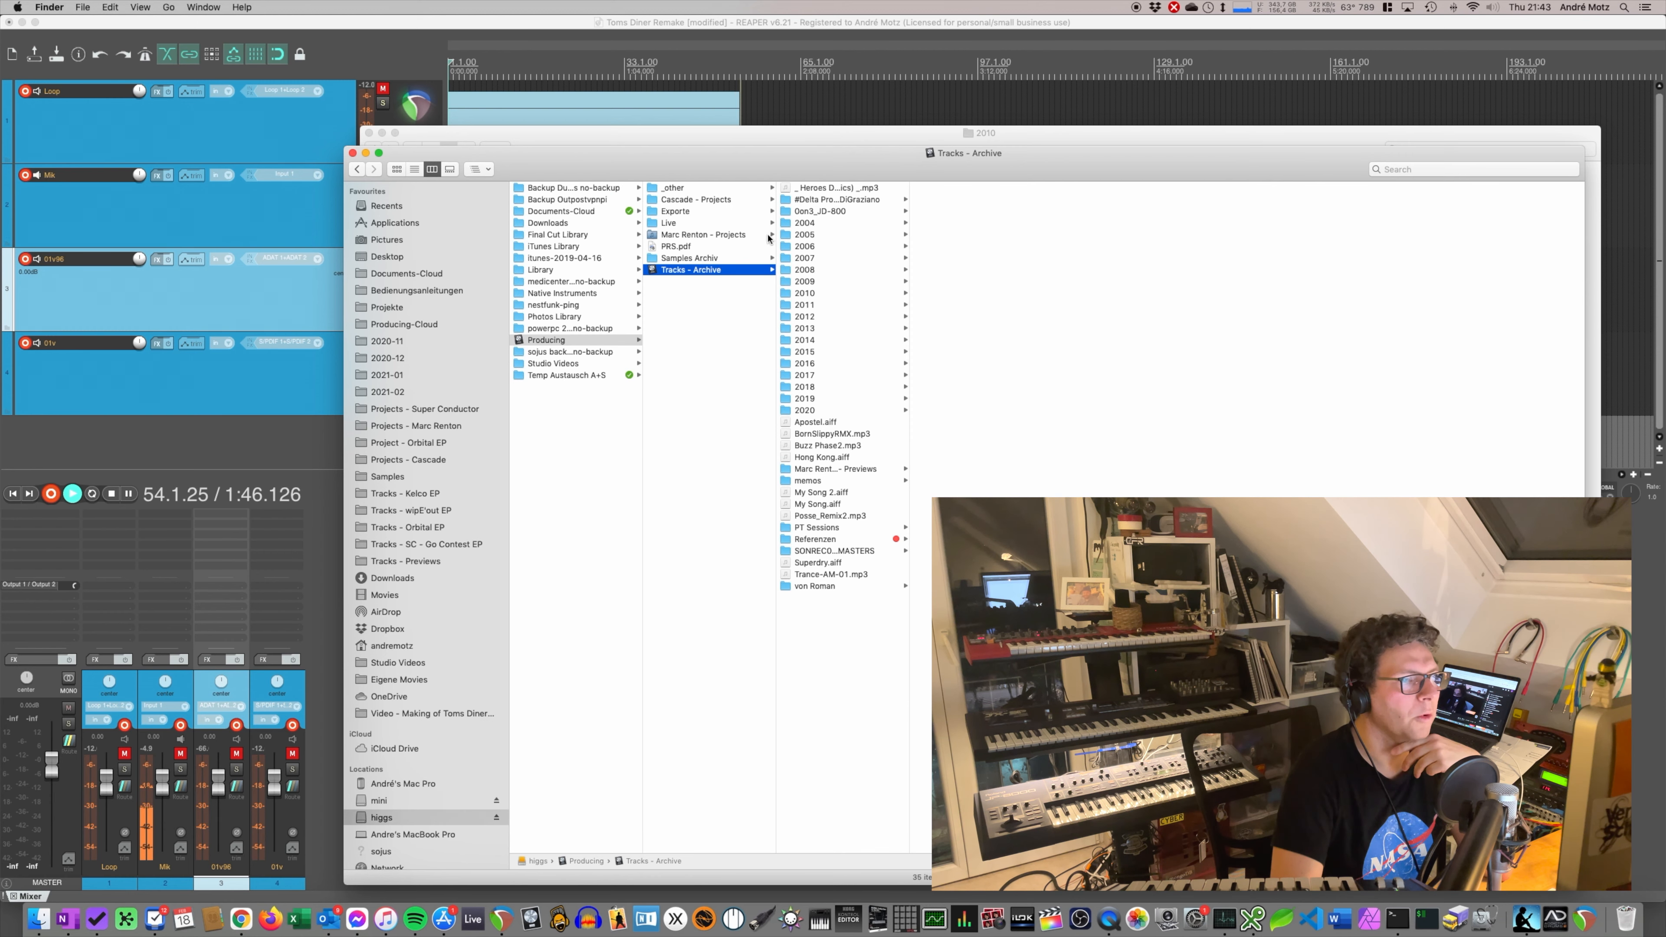
click(831, 293)
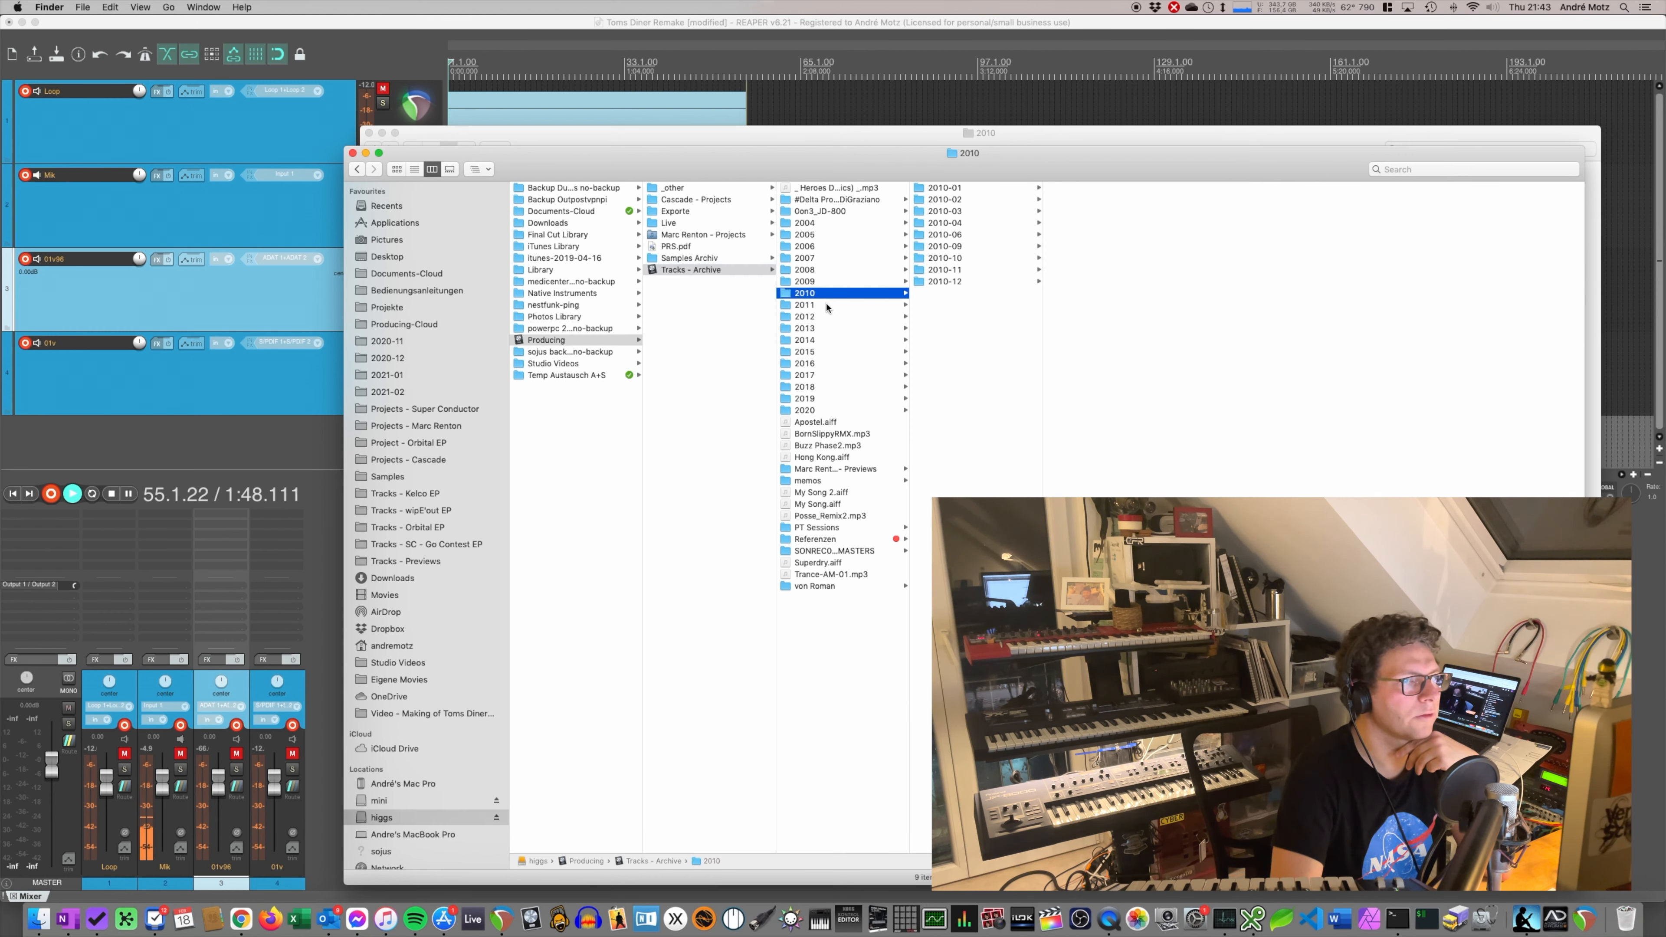
- Search This Mac for "toms diner" and select the file 2011-03-20 Toms Diner Bootleg.wav
click(1436, 171)
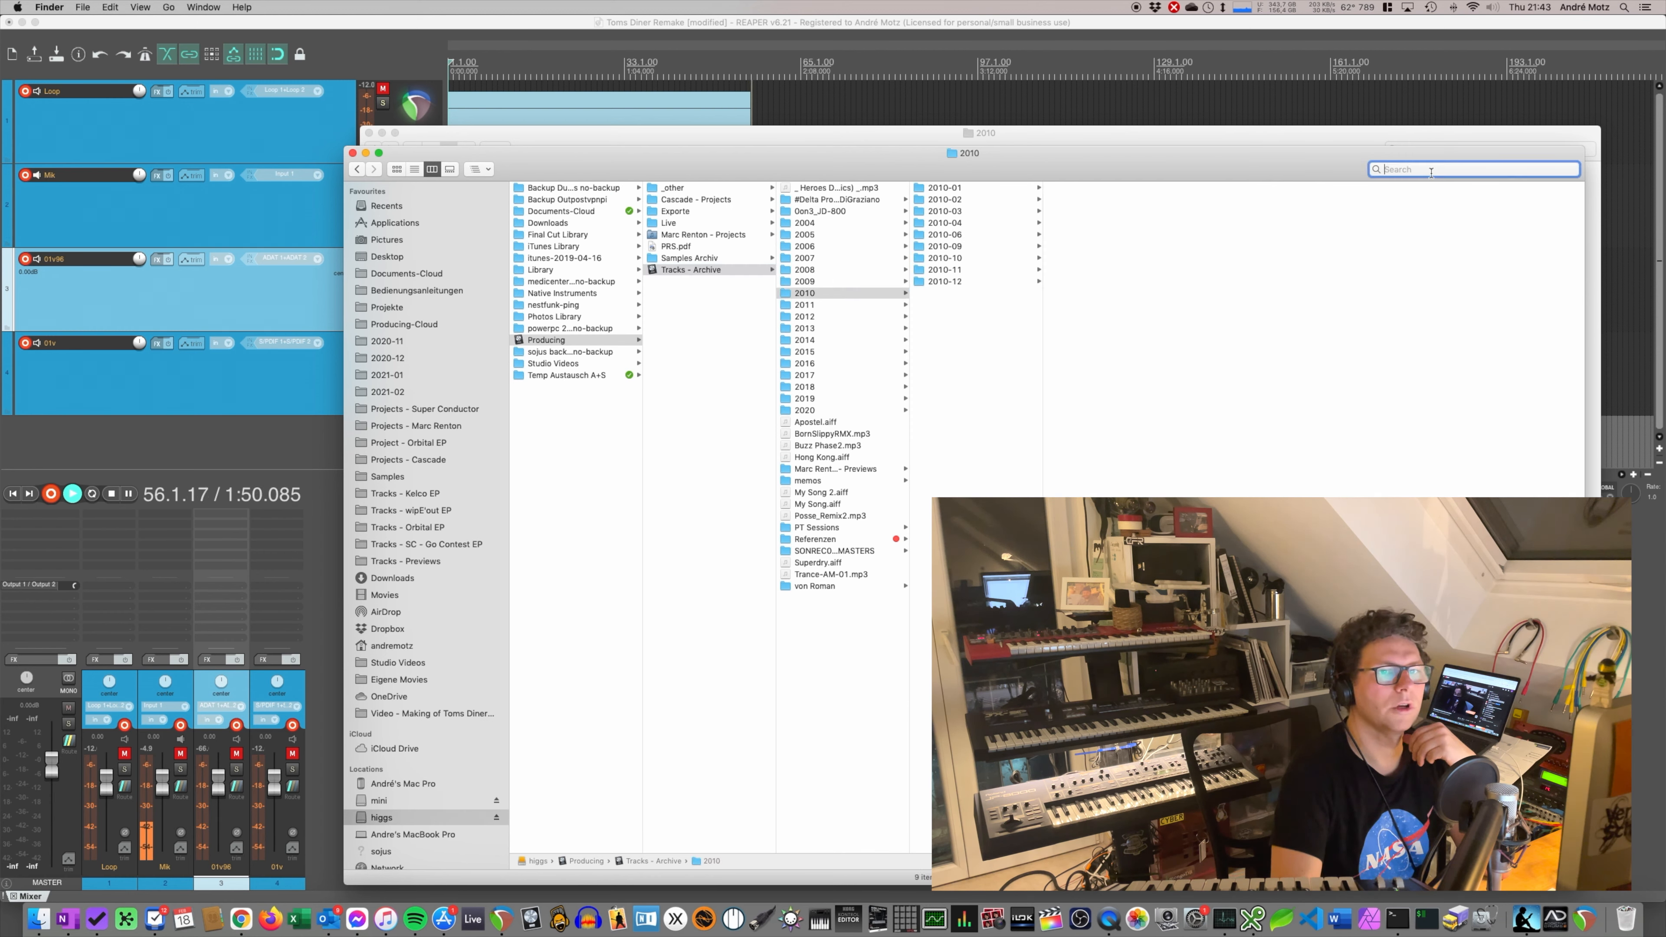
text(tom)
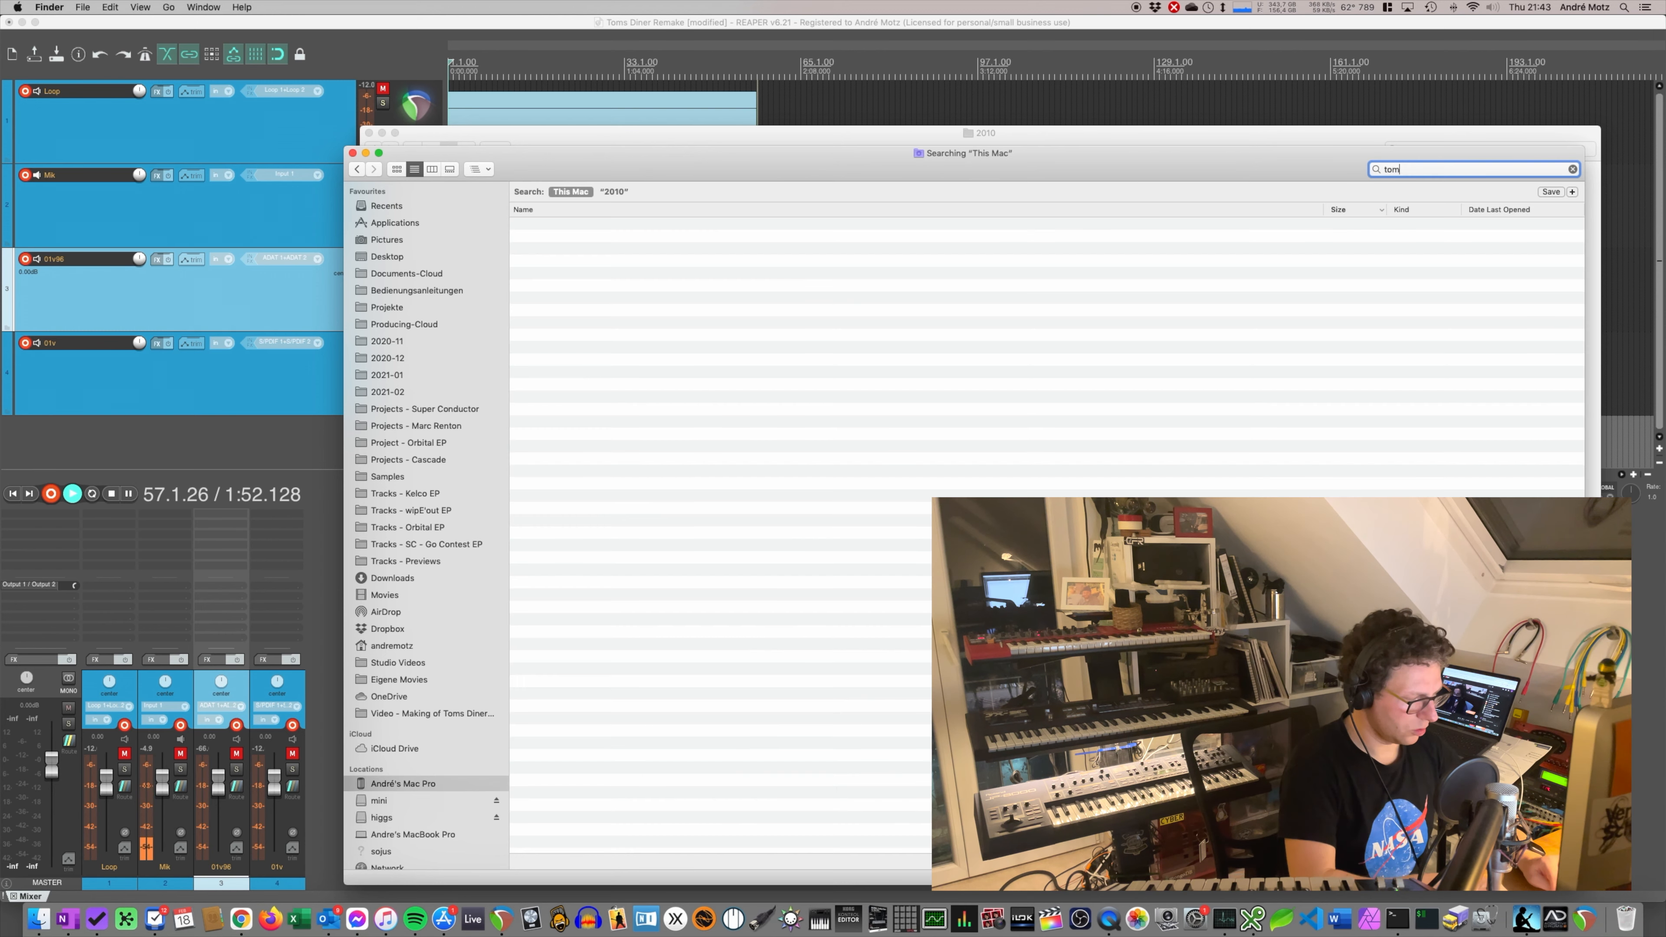
text(s diner)
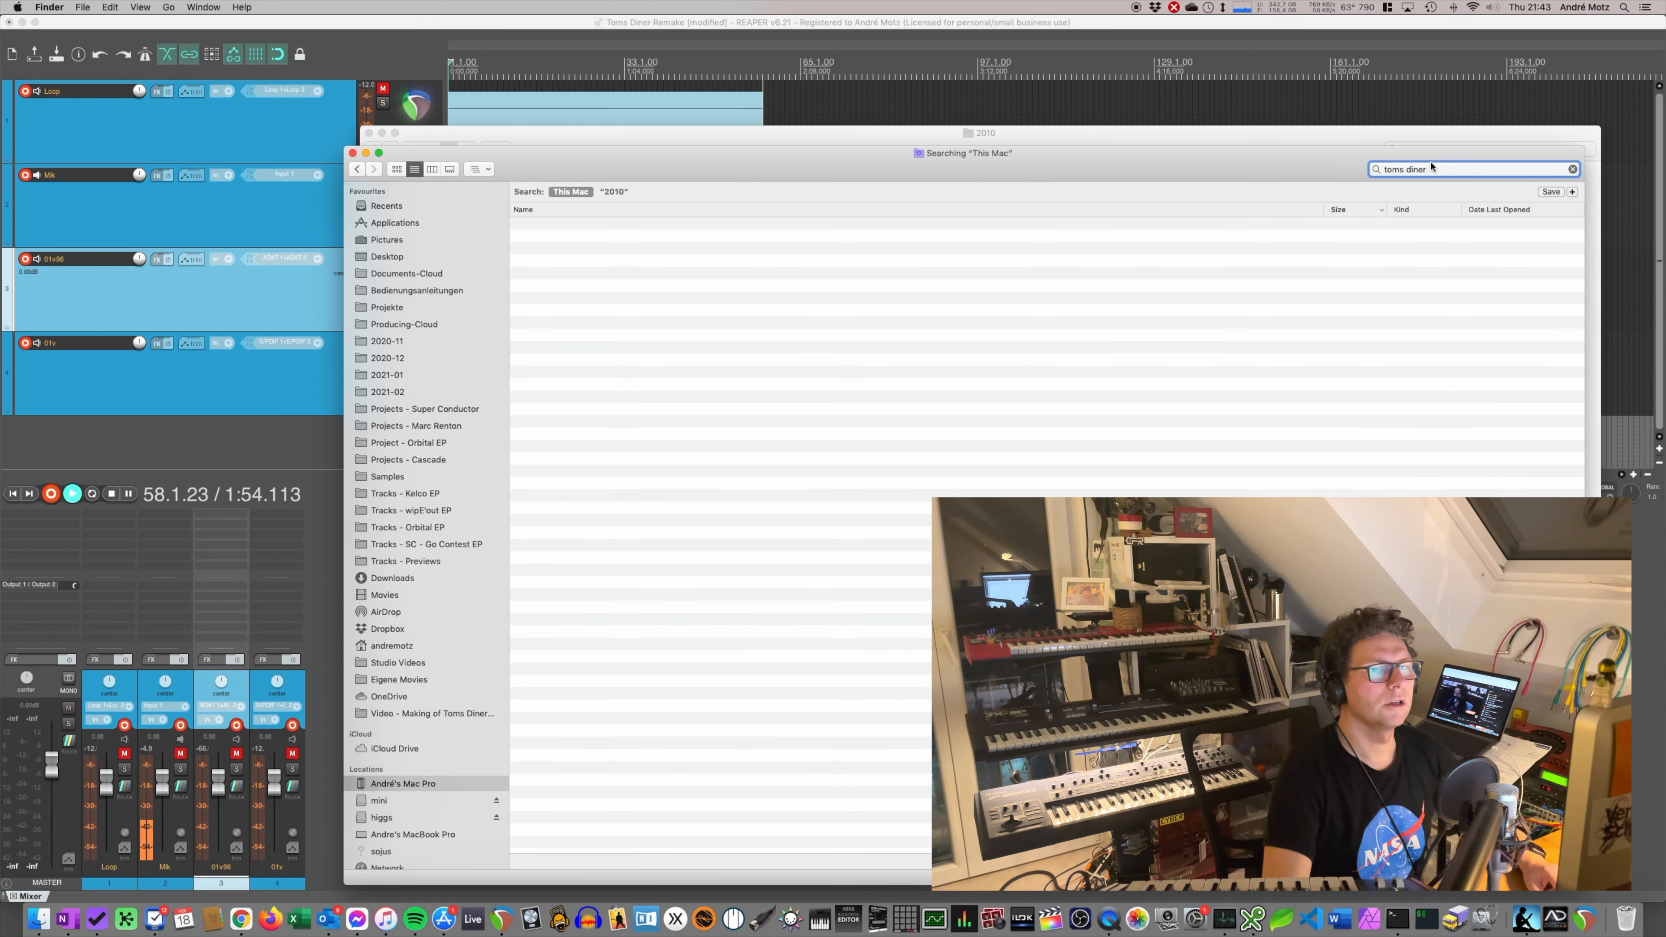
click(620, 194)
click(570, 192)
click(590, 237)
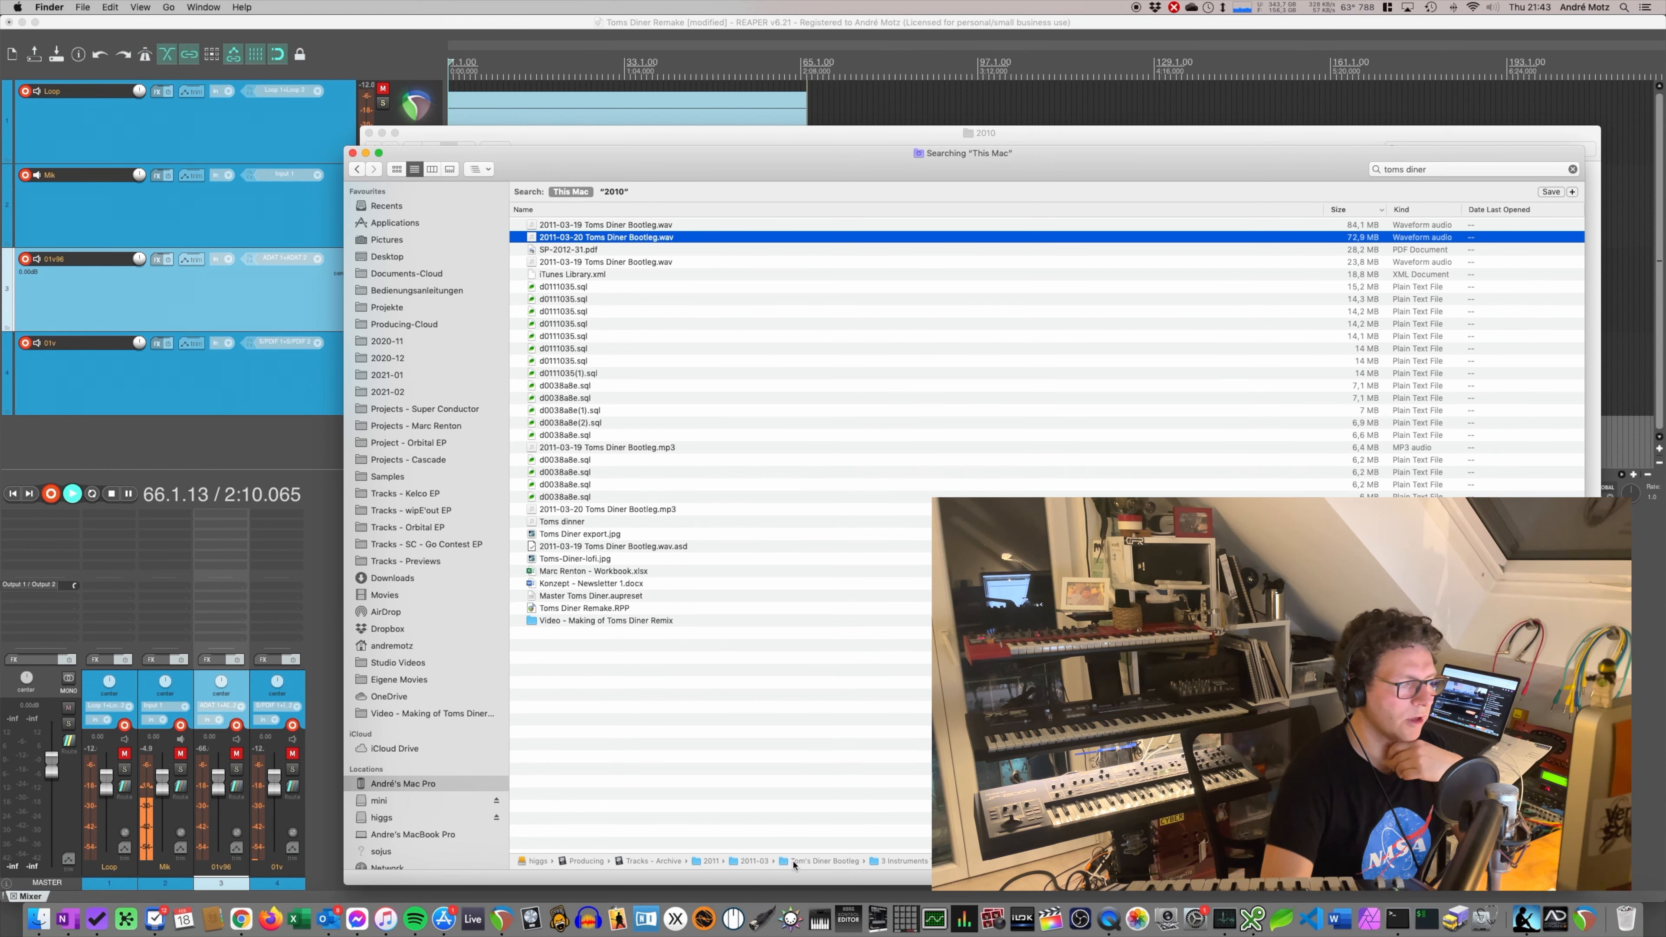
- Open the Tom's Diner Bootleg folder containing the selected file and show it in column view
double_click(830, 865)
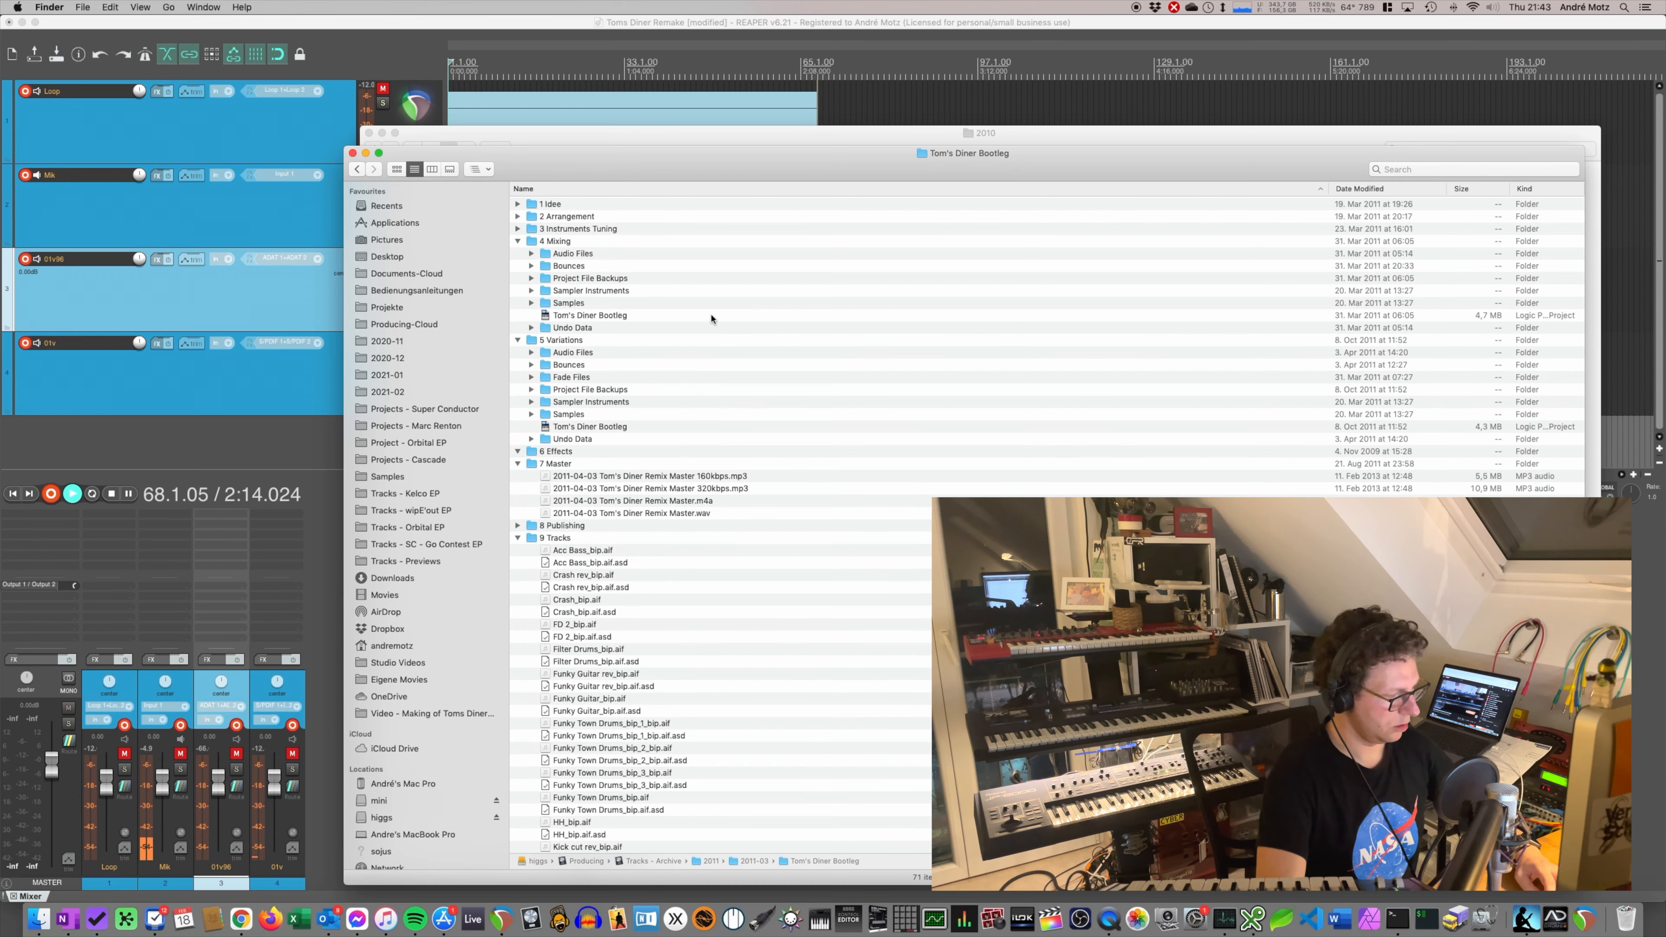
key(super+3)
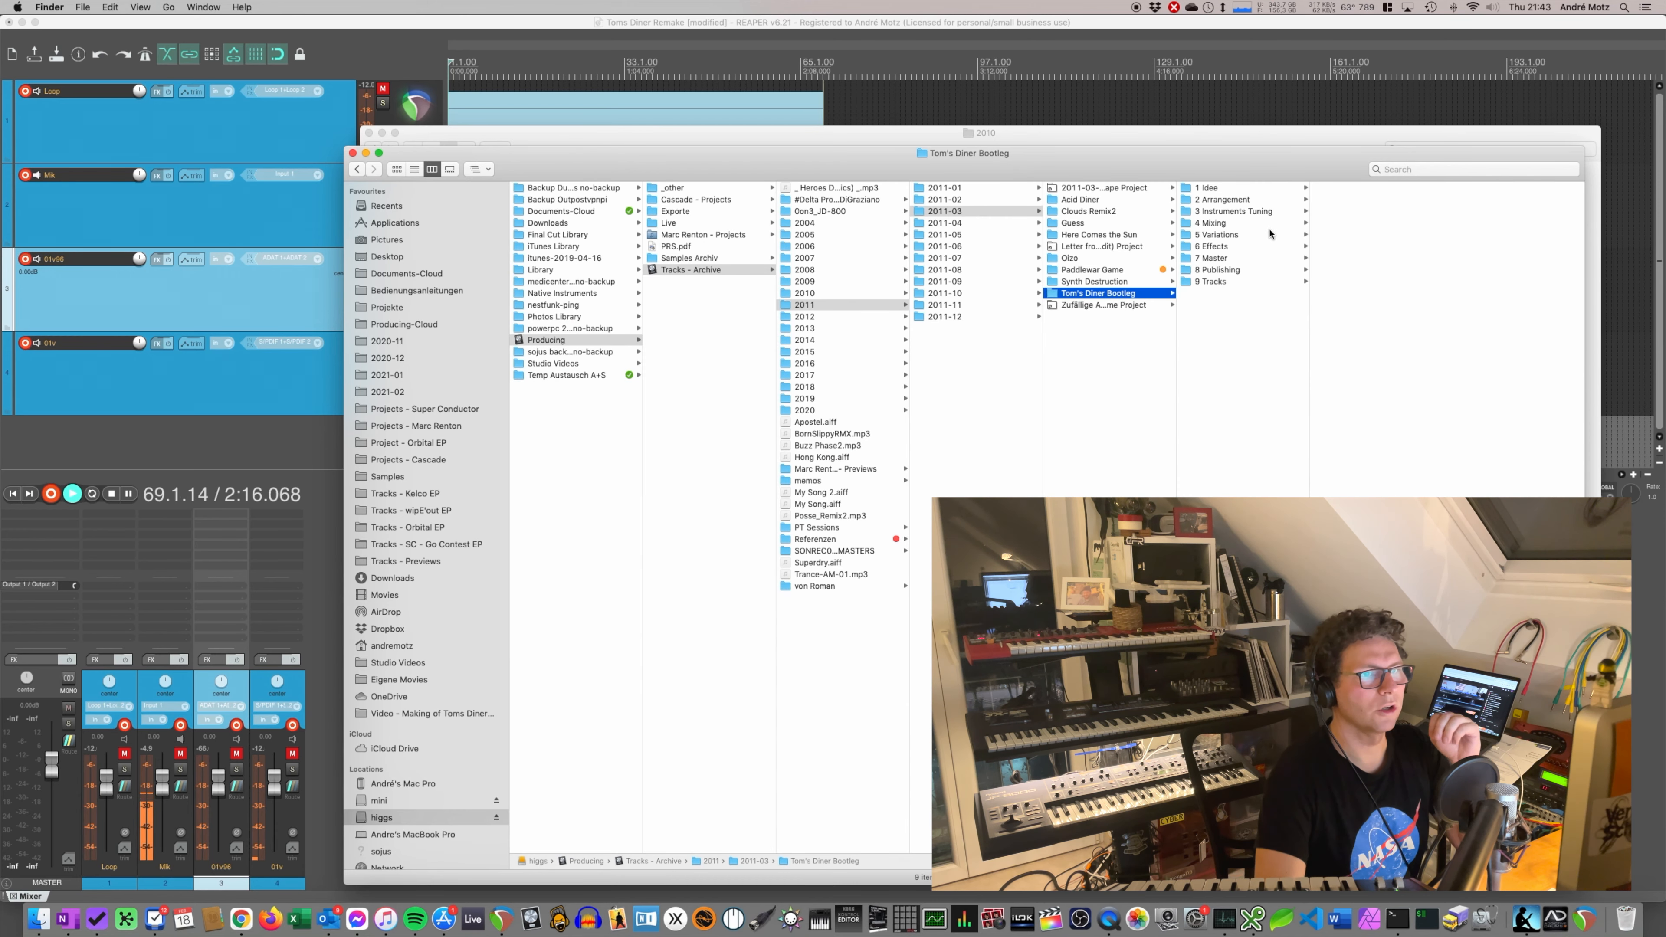
drag(1246, 172, 1202, 163)
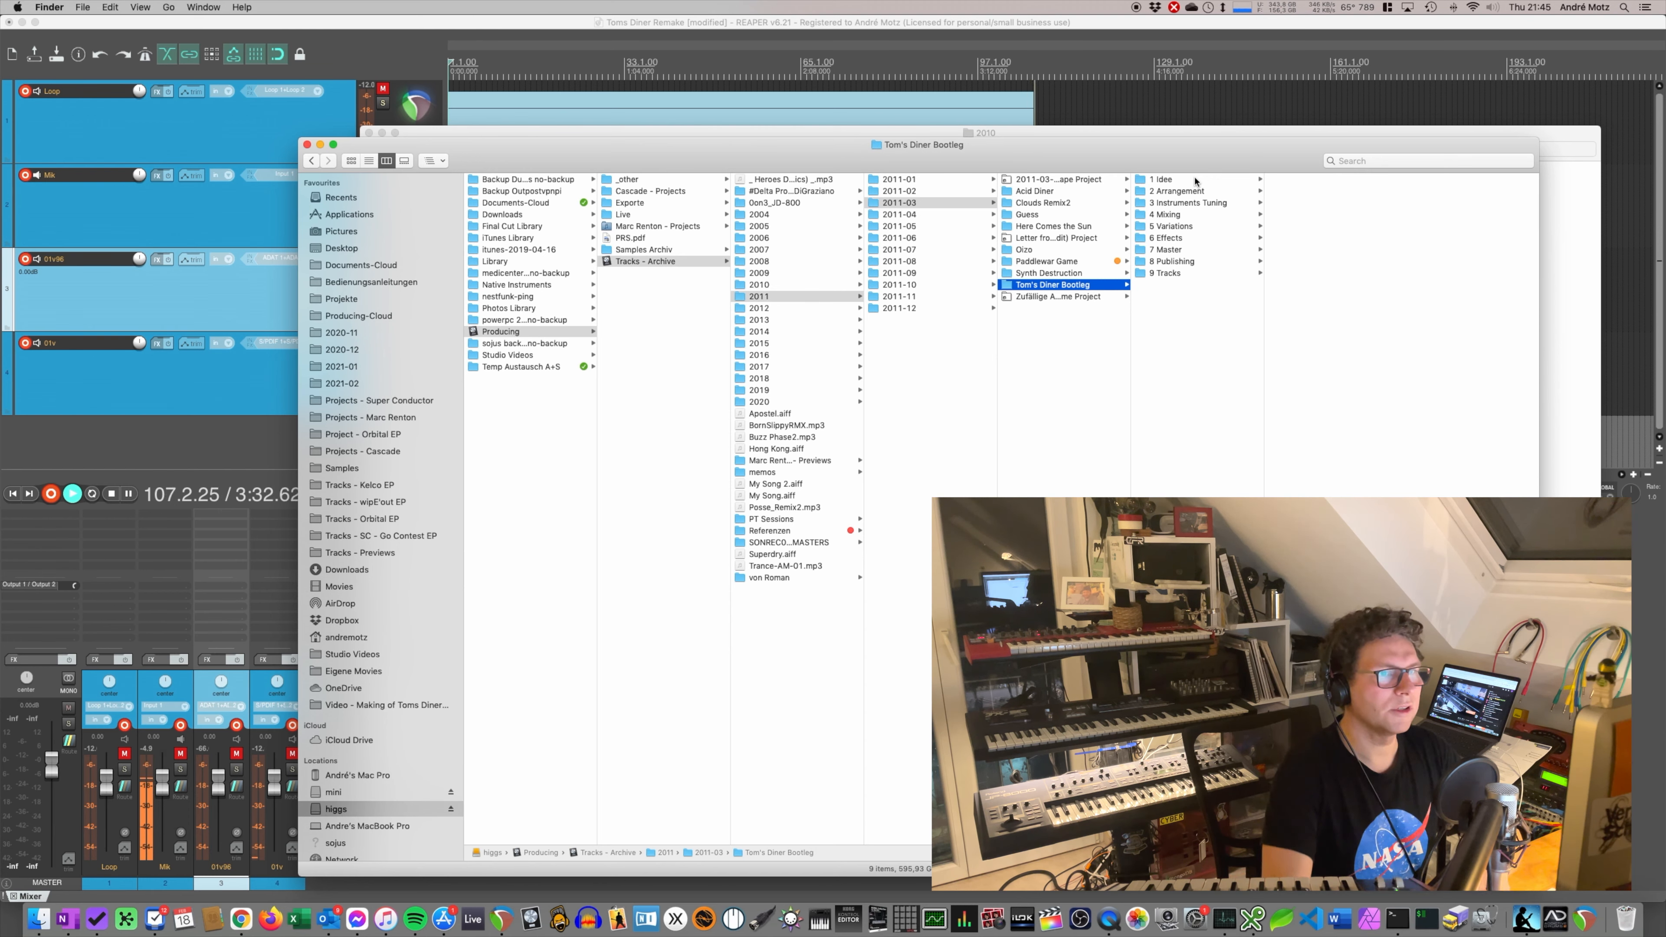
- Examine the contents of each of the nine numbered production-stage folders in Tom's Diner Bootleg, in order
click(1193, 179)
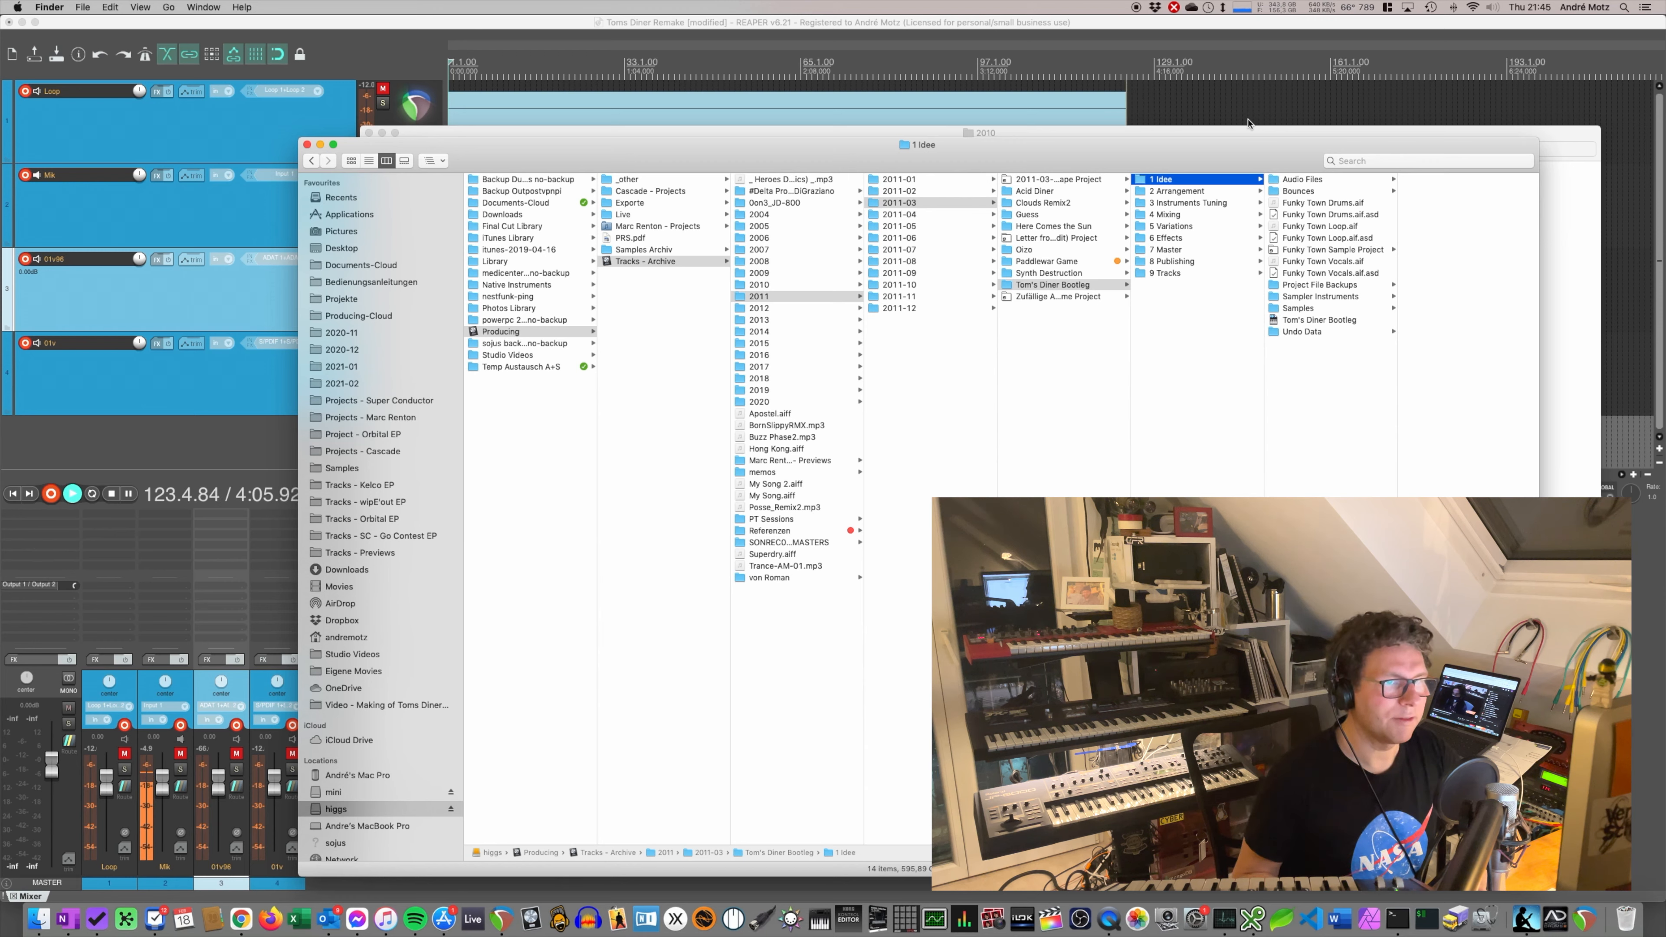
key(Down)
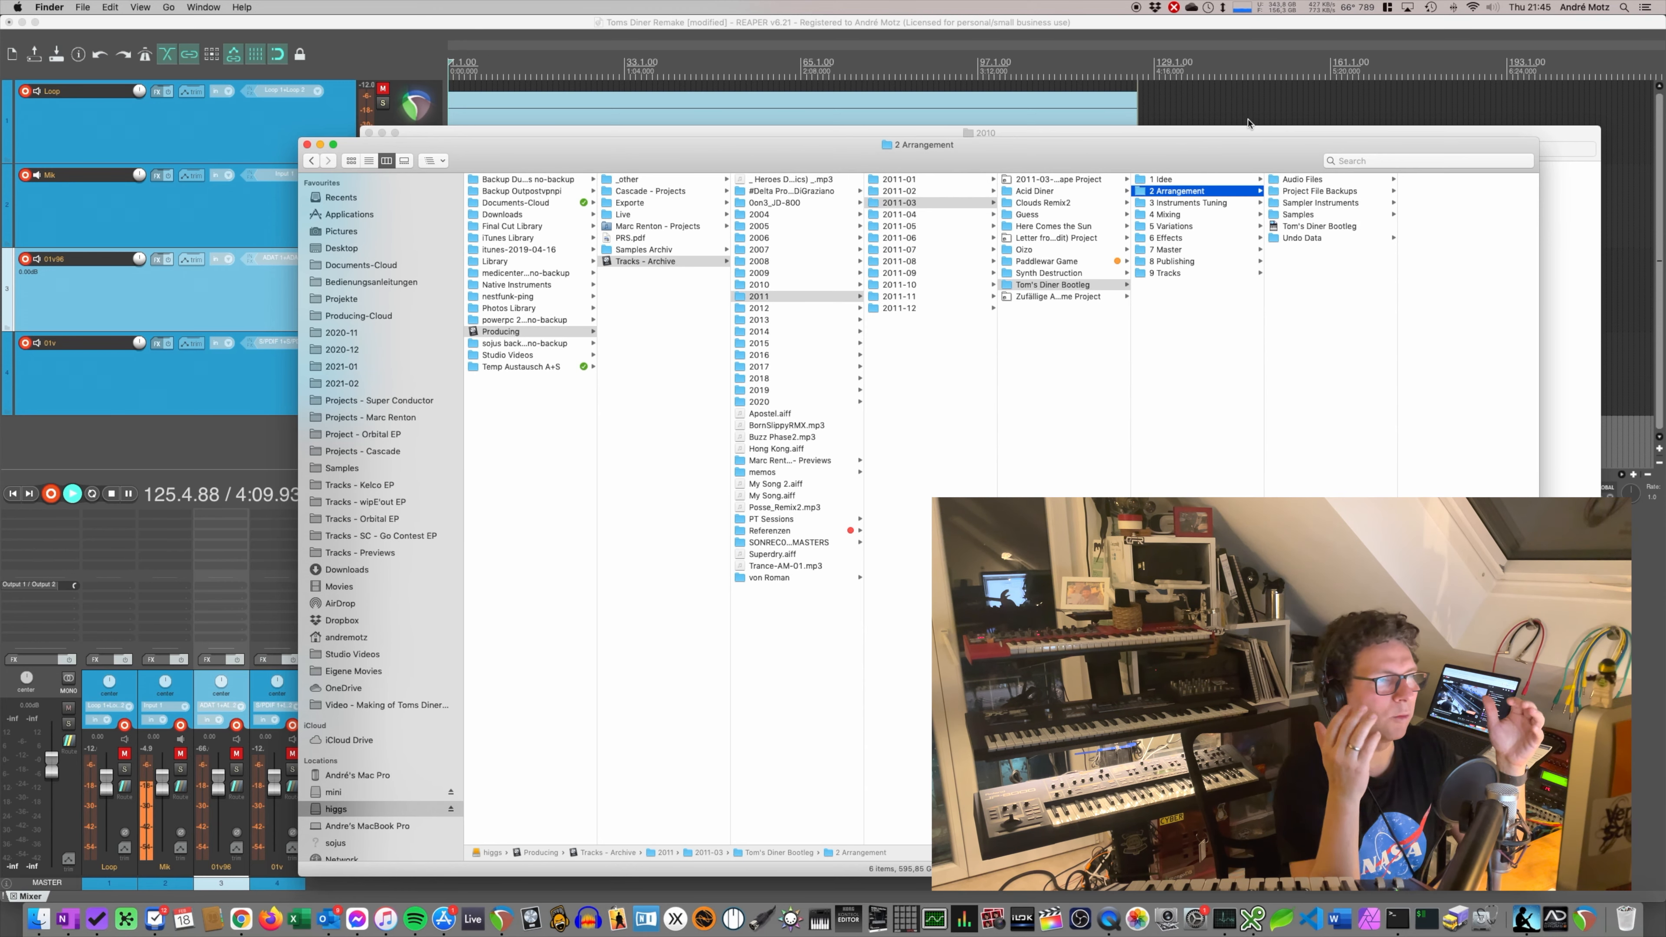
key(Down)
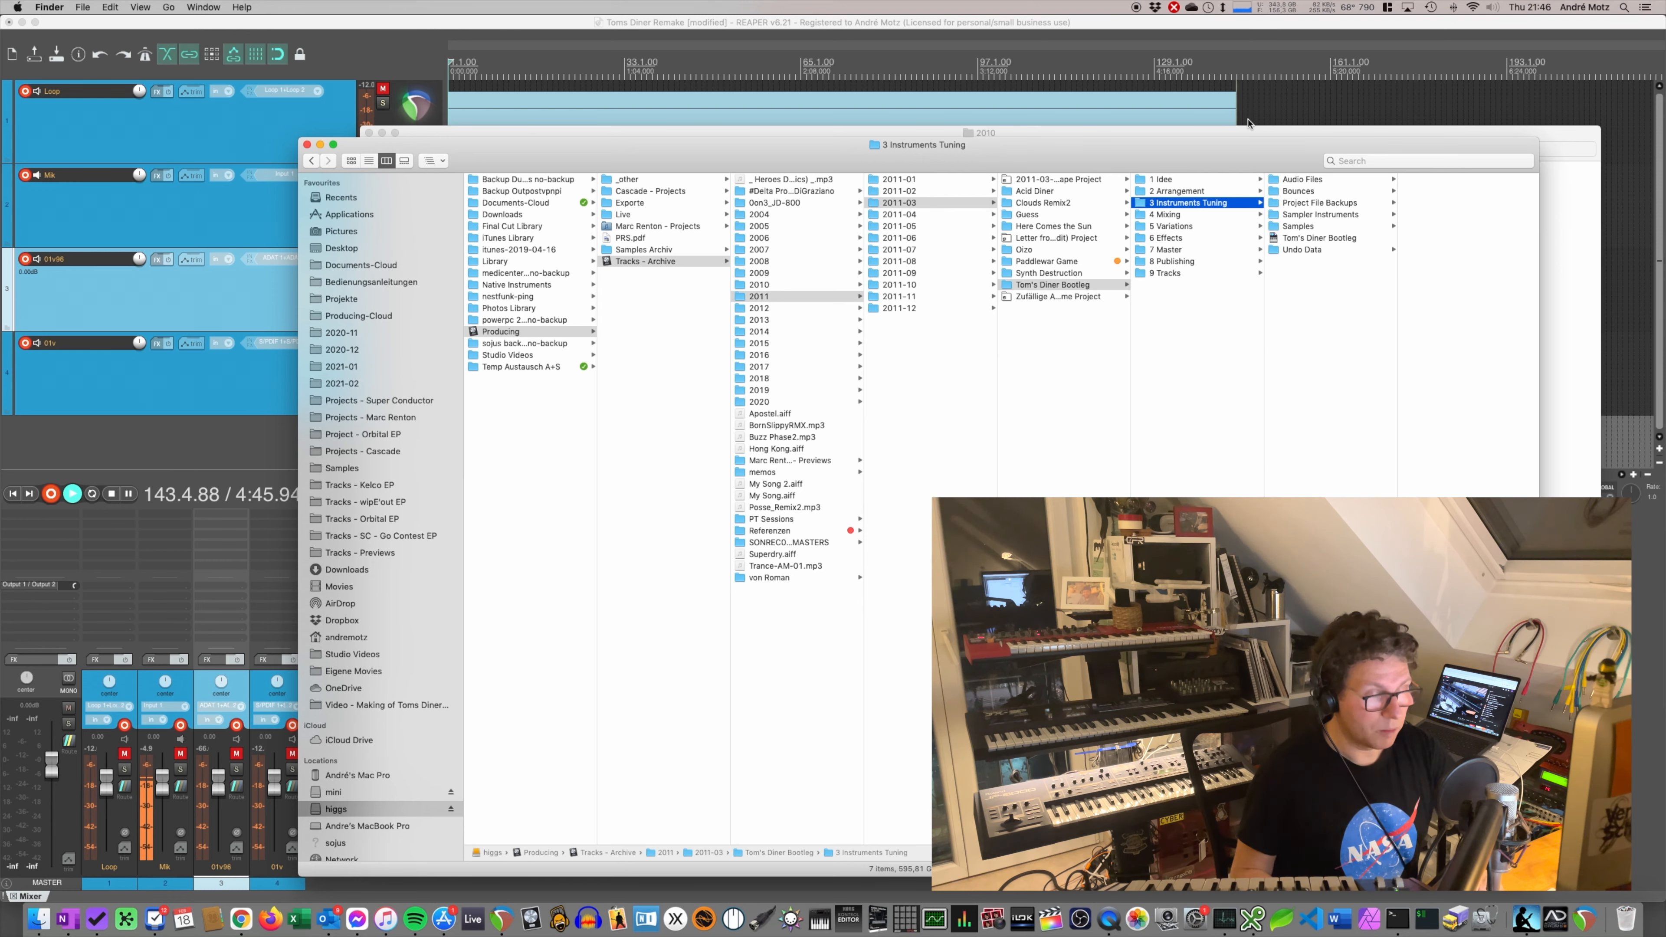
key(Down)
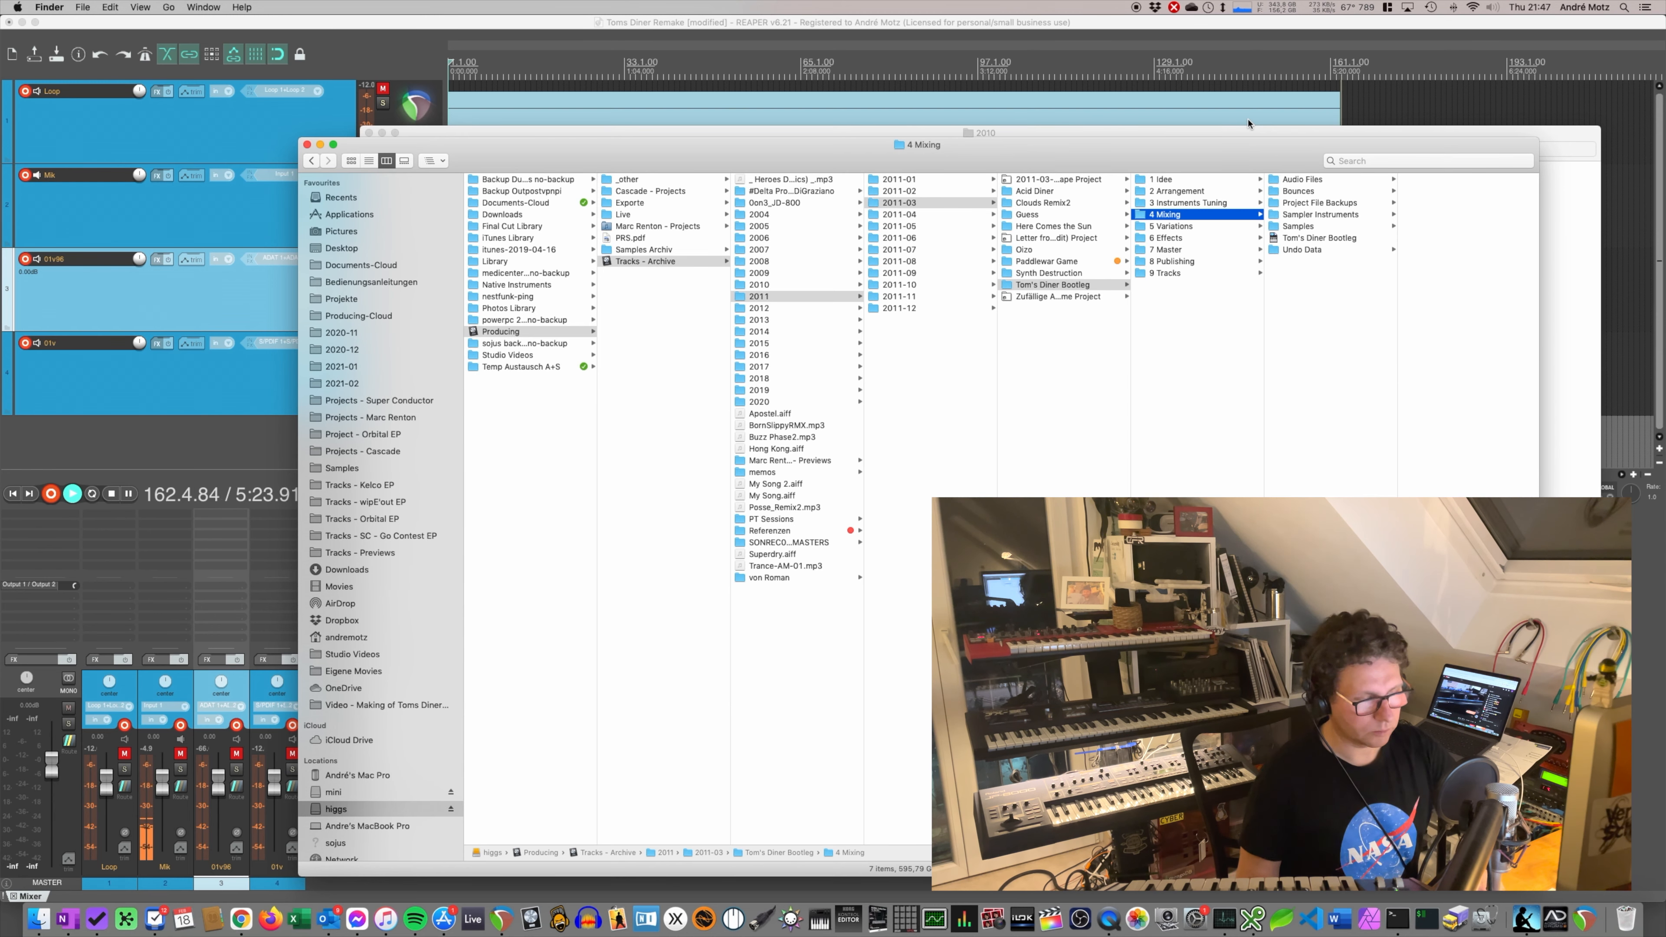
key(Down)
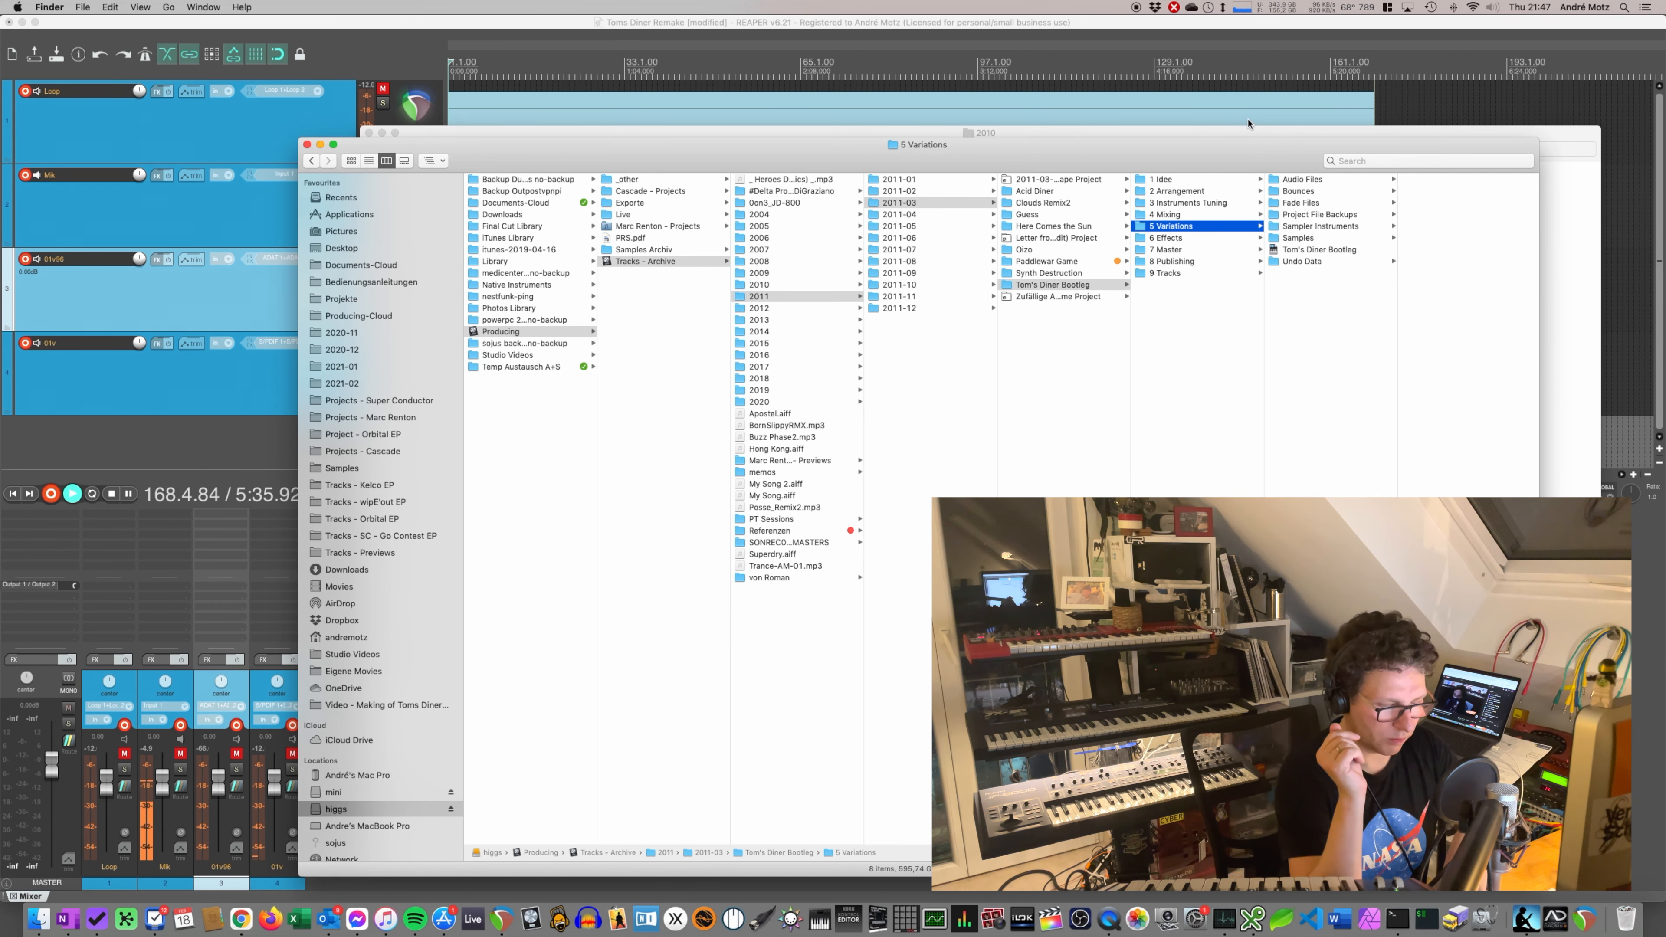
key(Down)
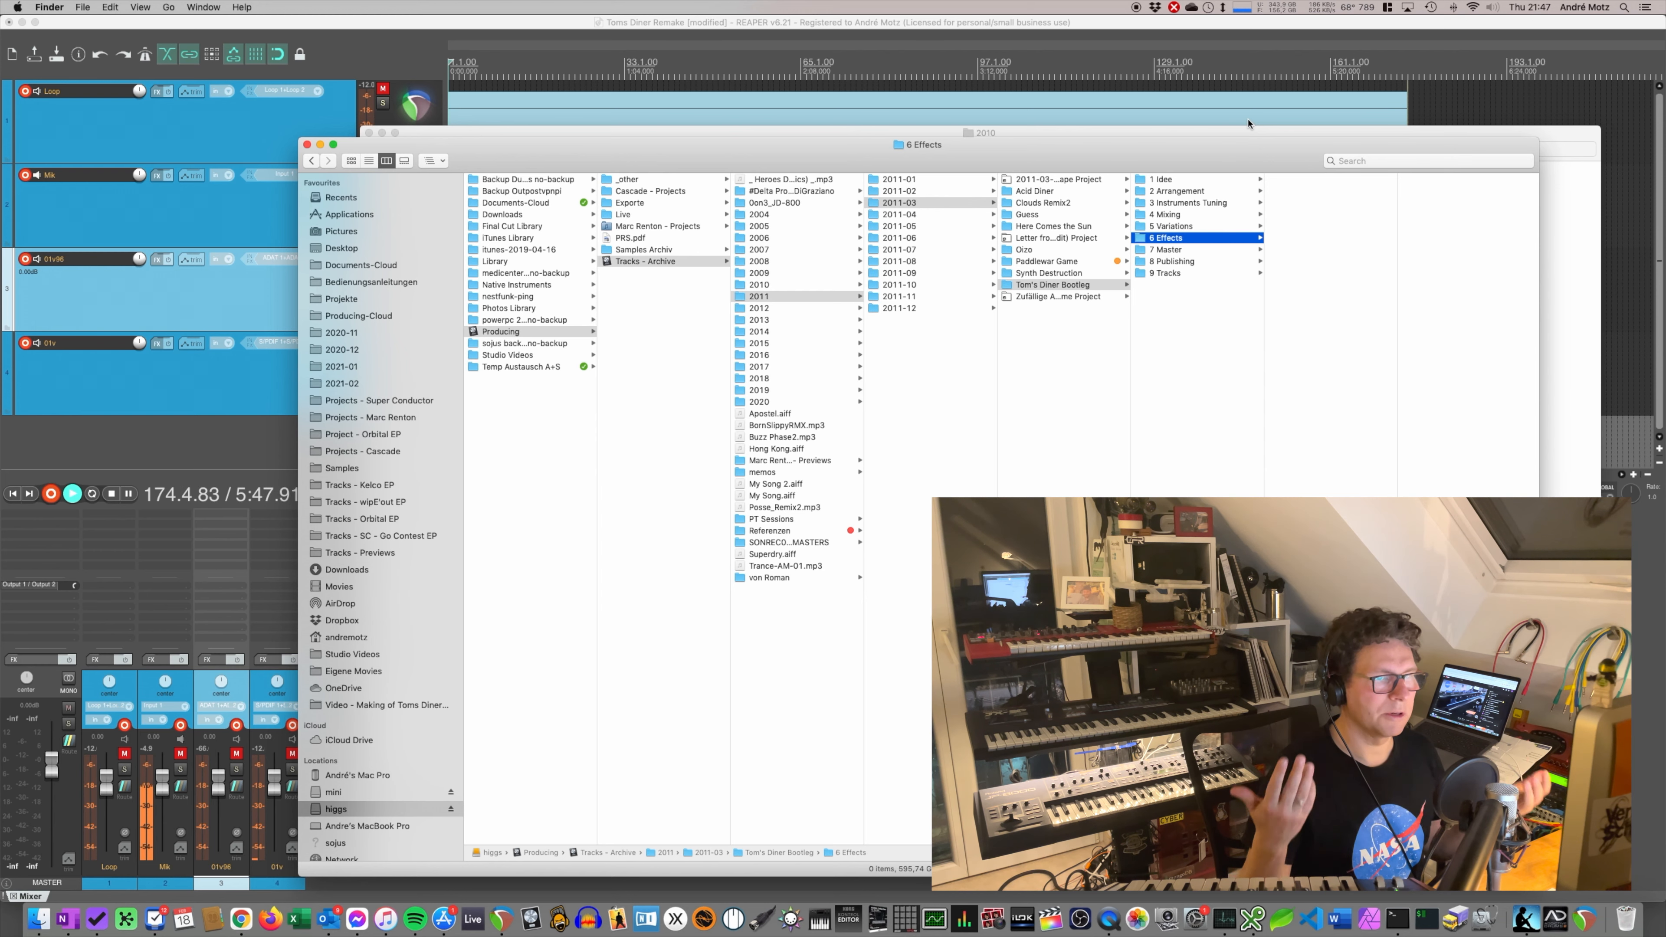
key(Down)
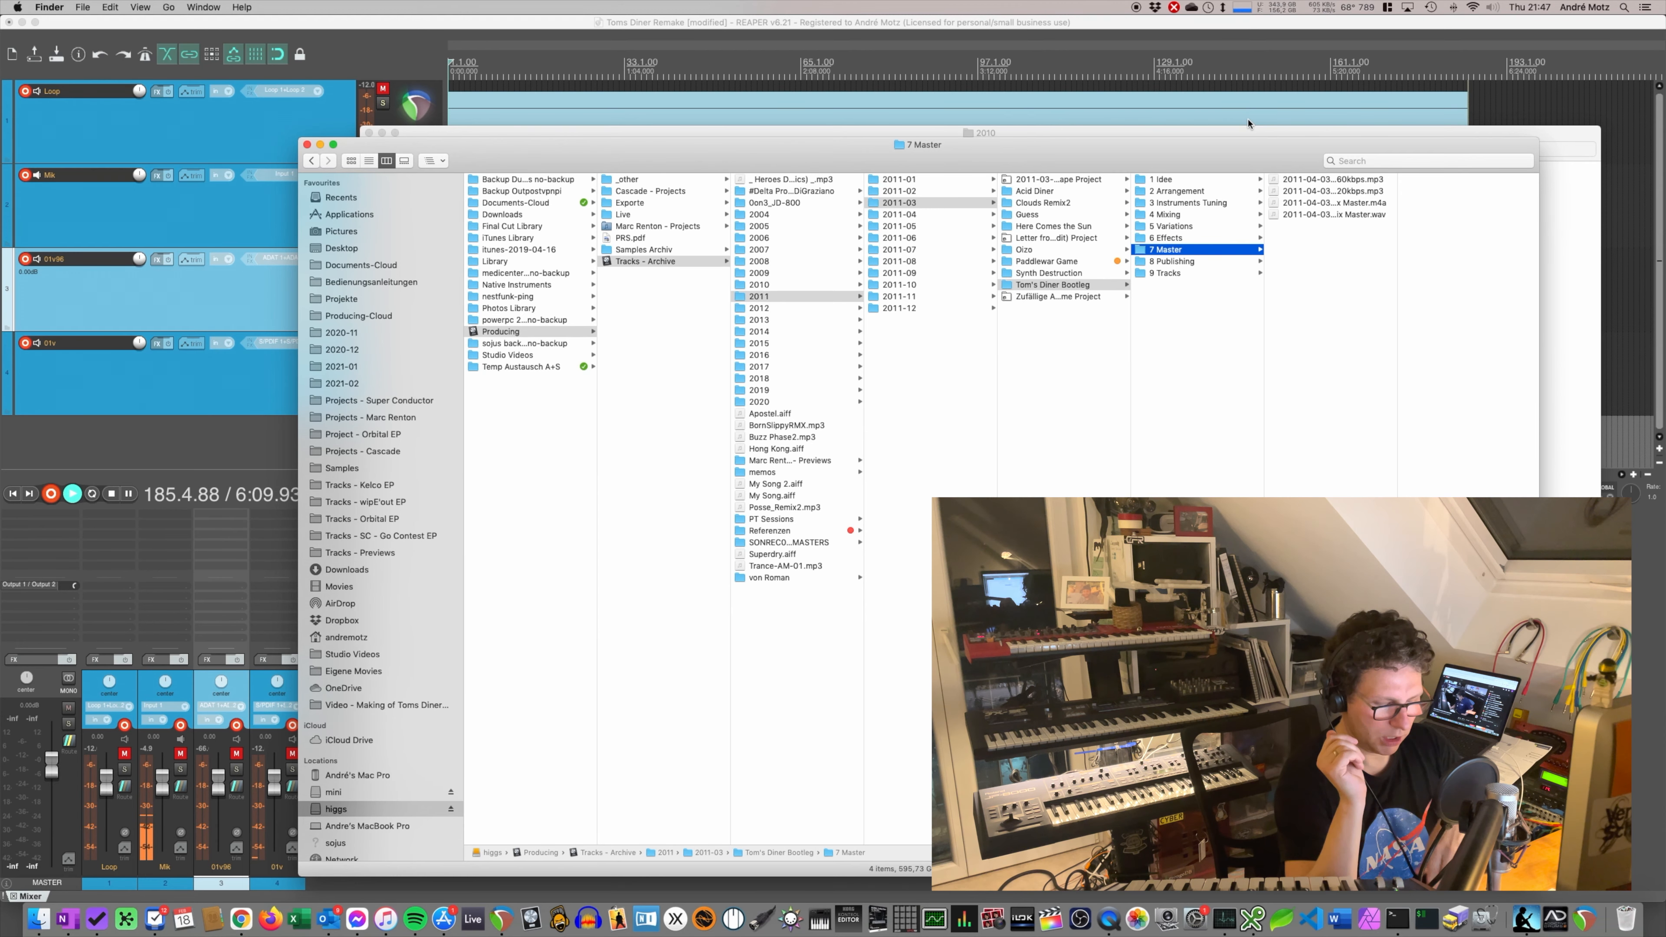
key(Down)
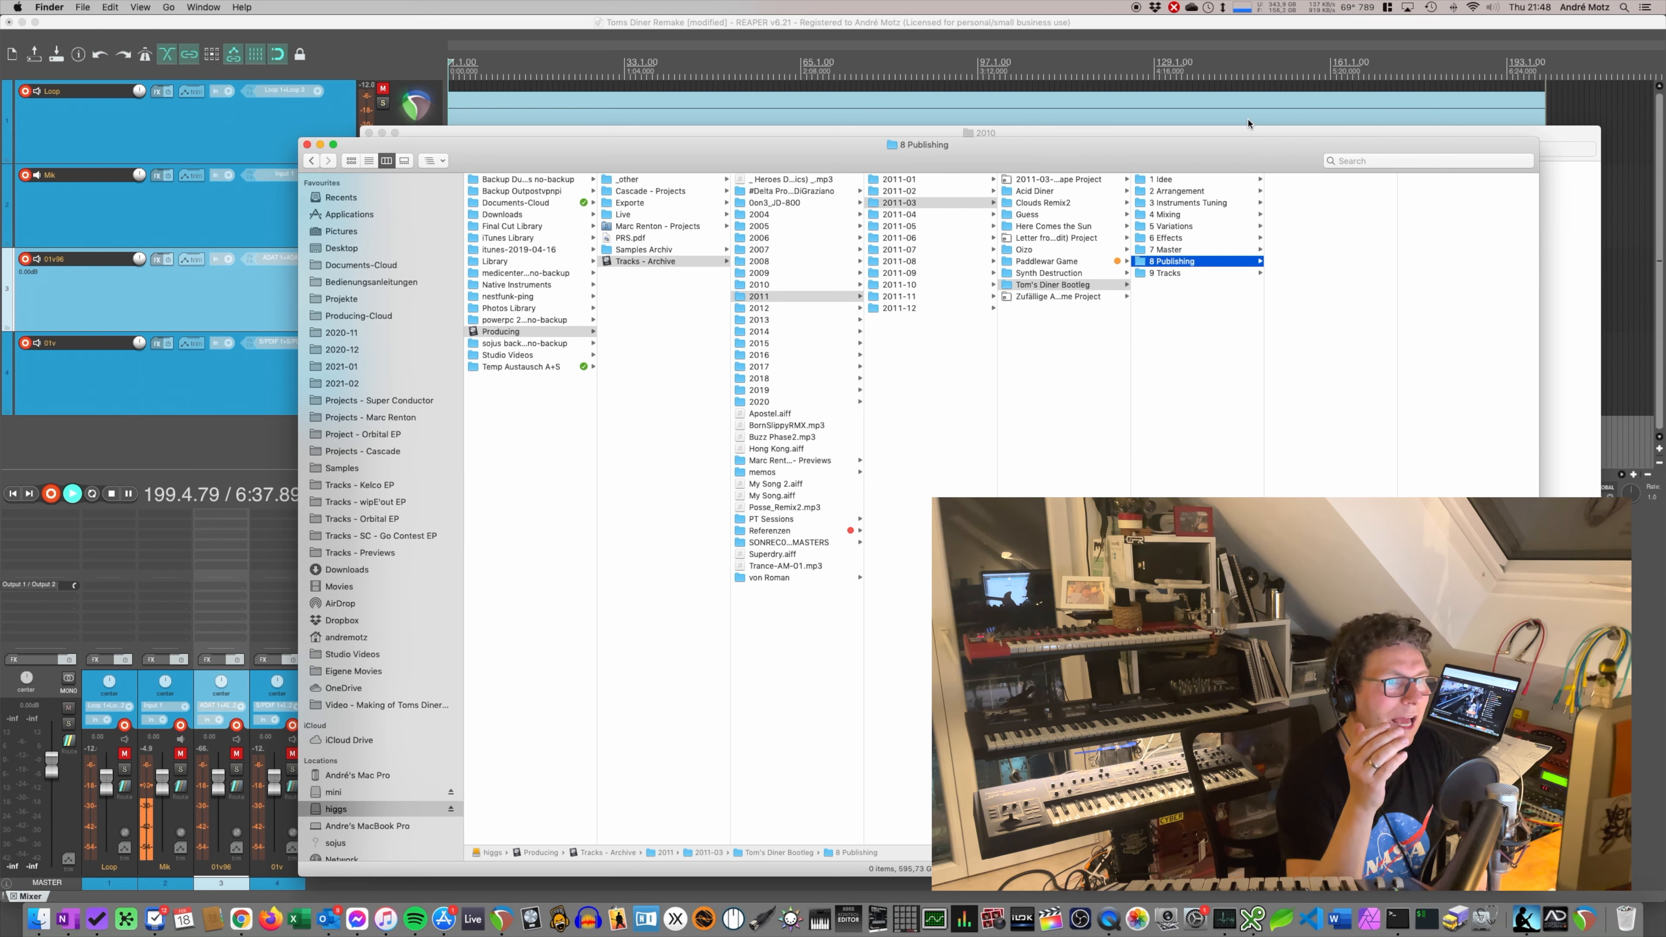
key(Down)
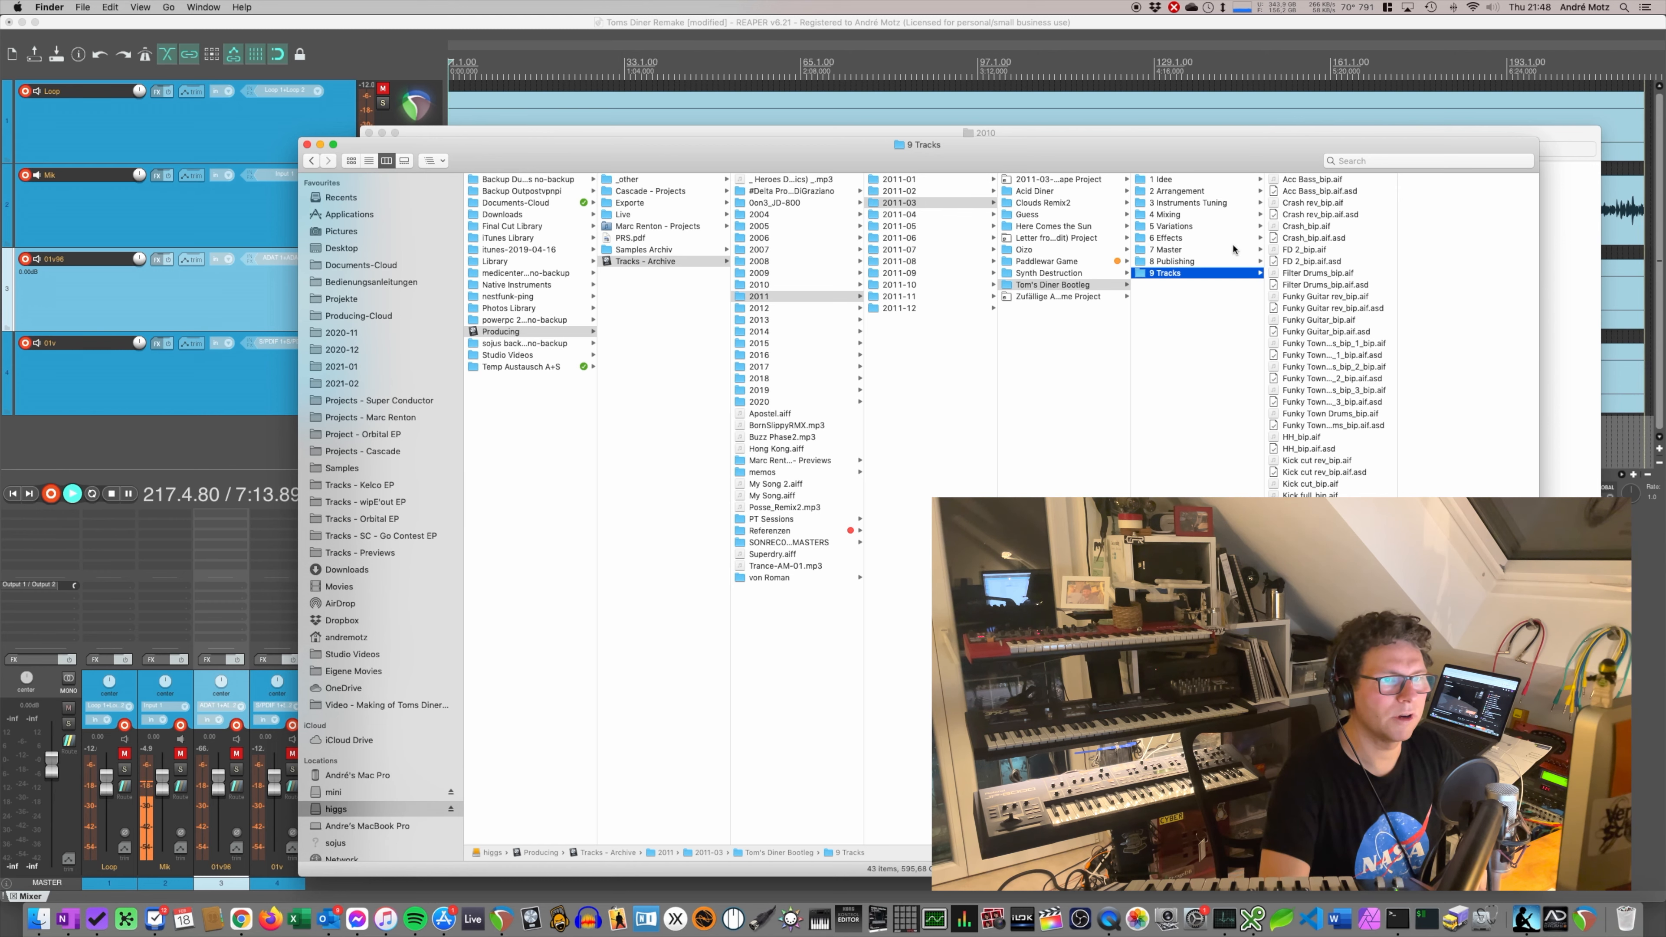
- Open the Tom's Diner Bootleg Logic project from the 5 Variations folder
key(Up)
key(Up)
key(Up)
key(Up)
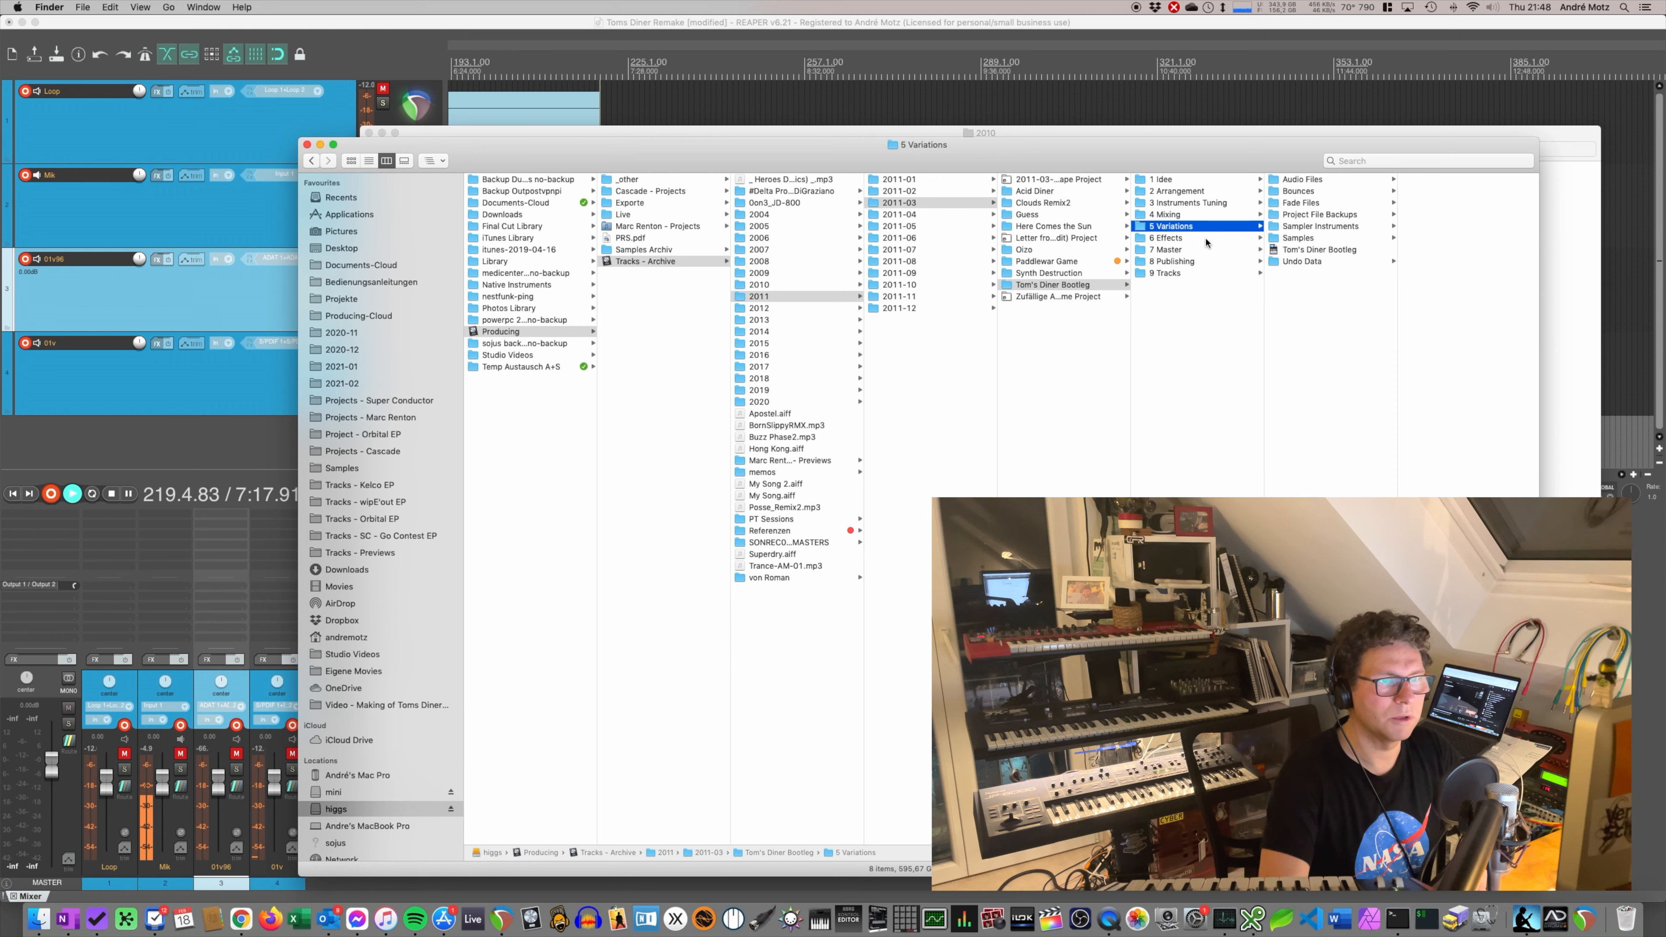
click(1308, 250)
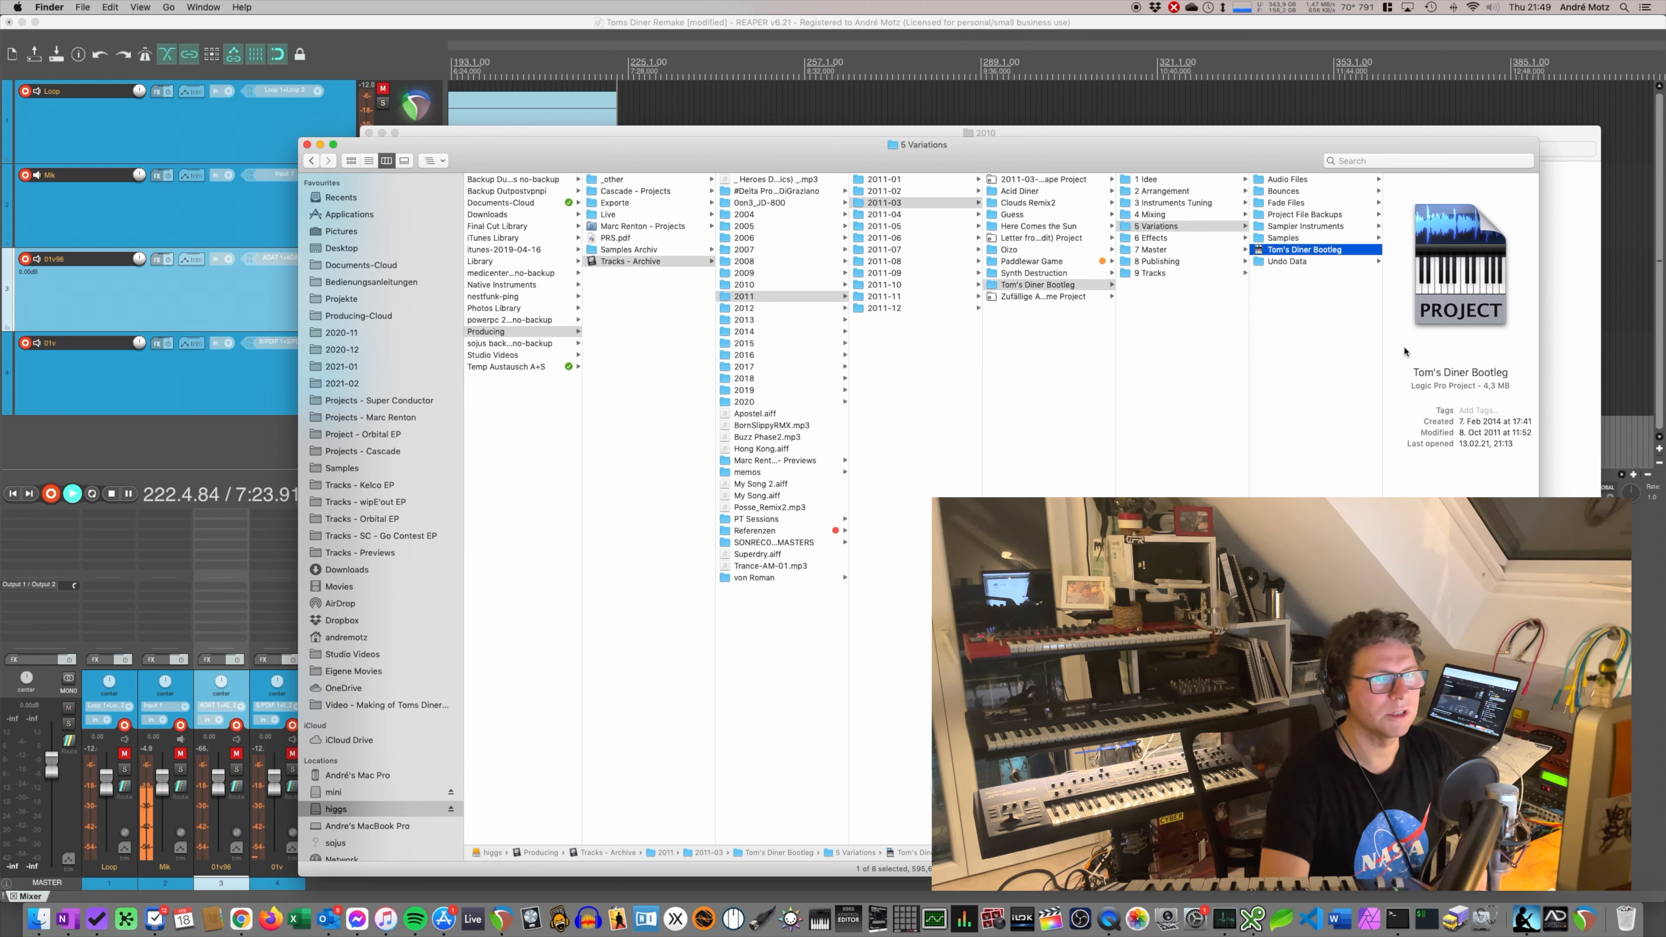
double_click(1323, 254)
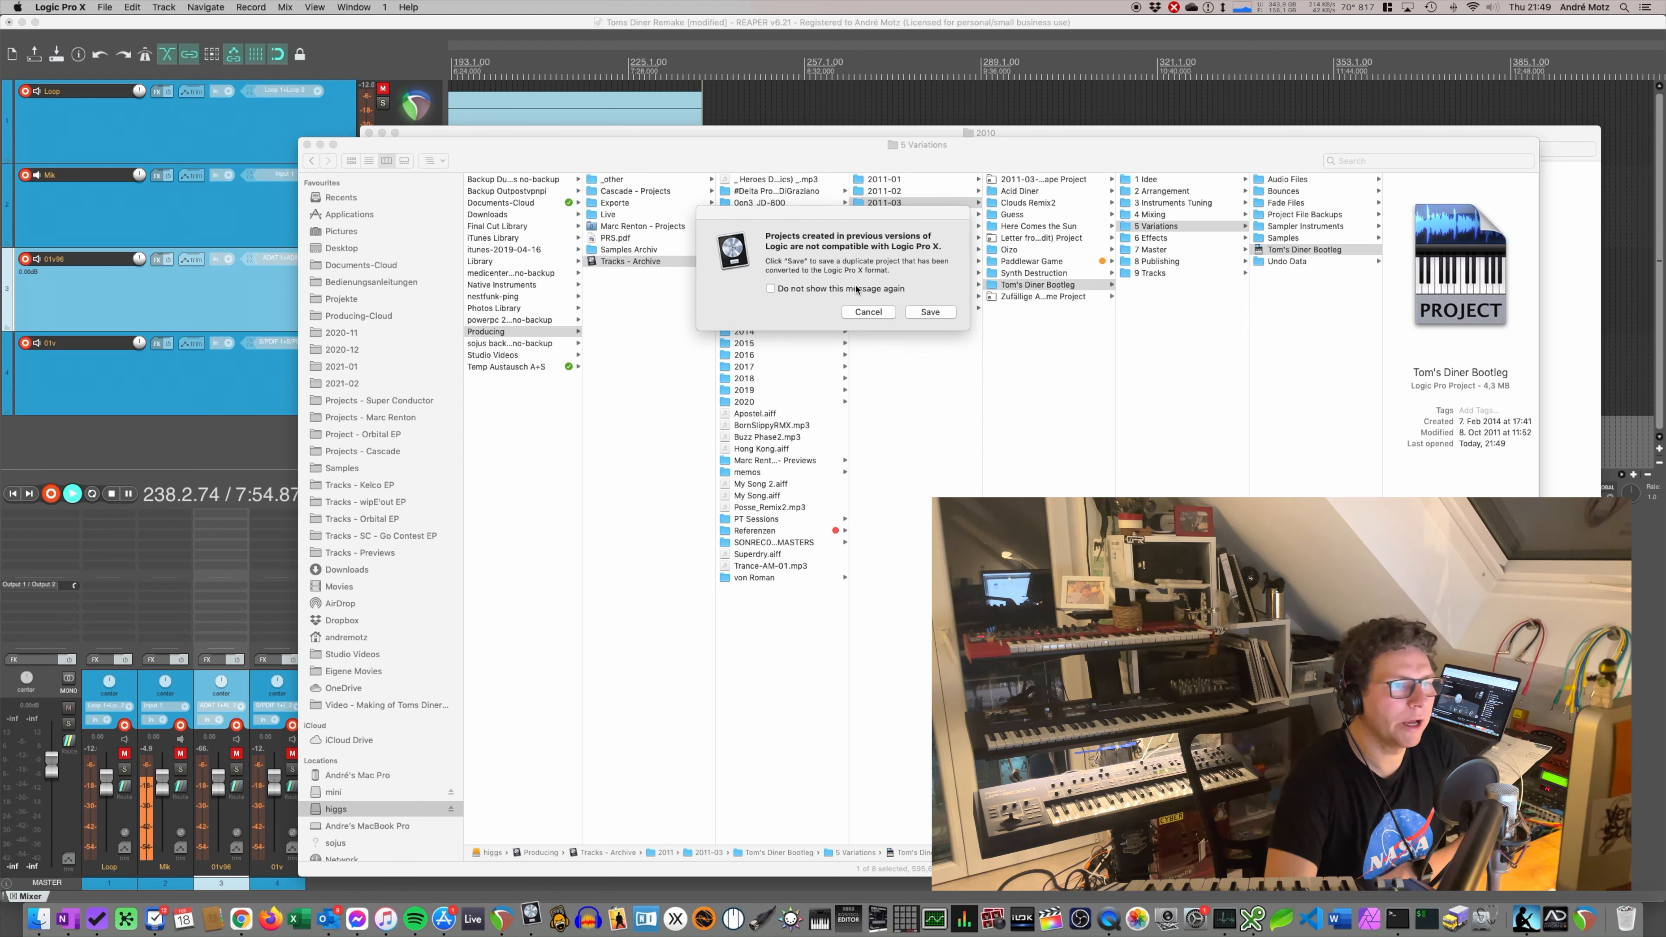
- Save a converted duplicate of the project as "Tom's Diner Bootleg 2021 Youtube" in the Downloads folder
click(951, 314)
click(932, 313)
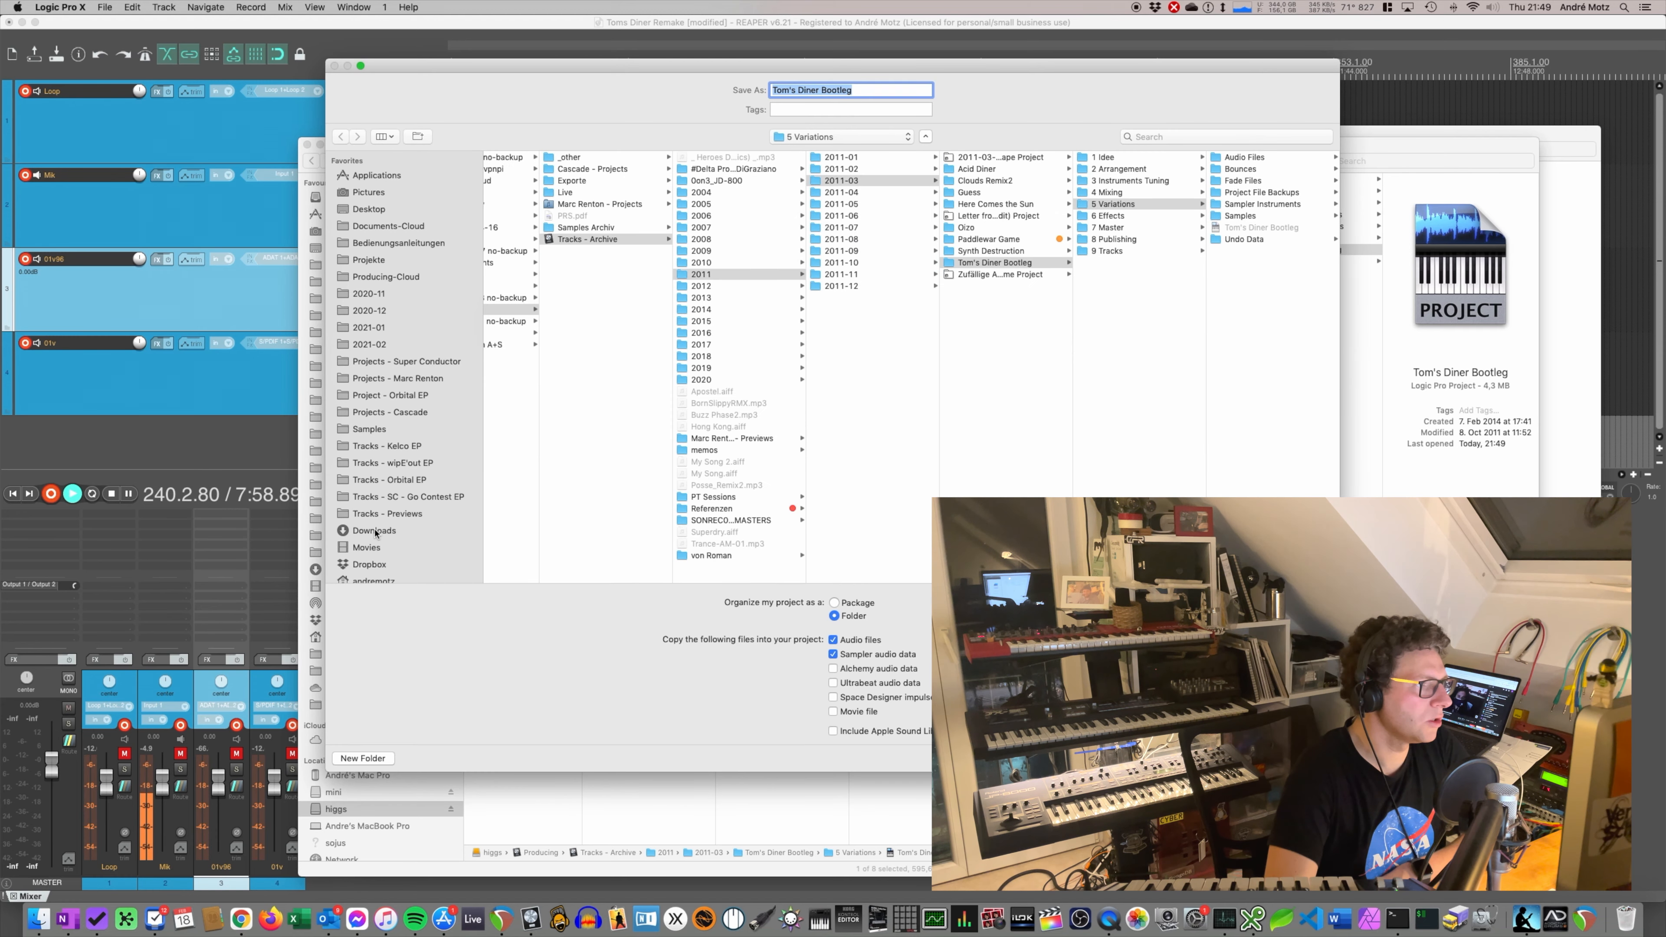
click(375, 531)
click(900, 88)
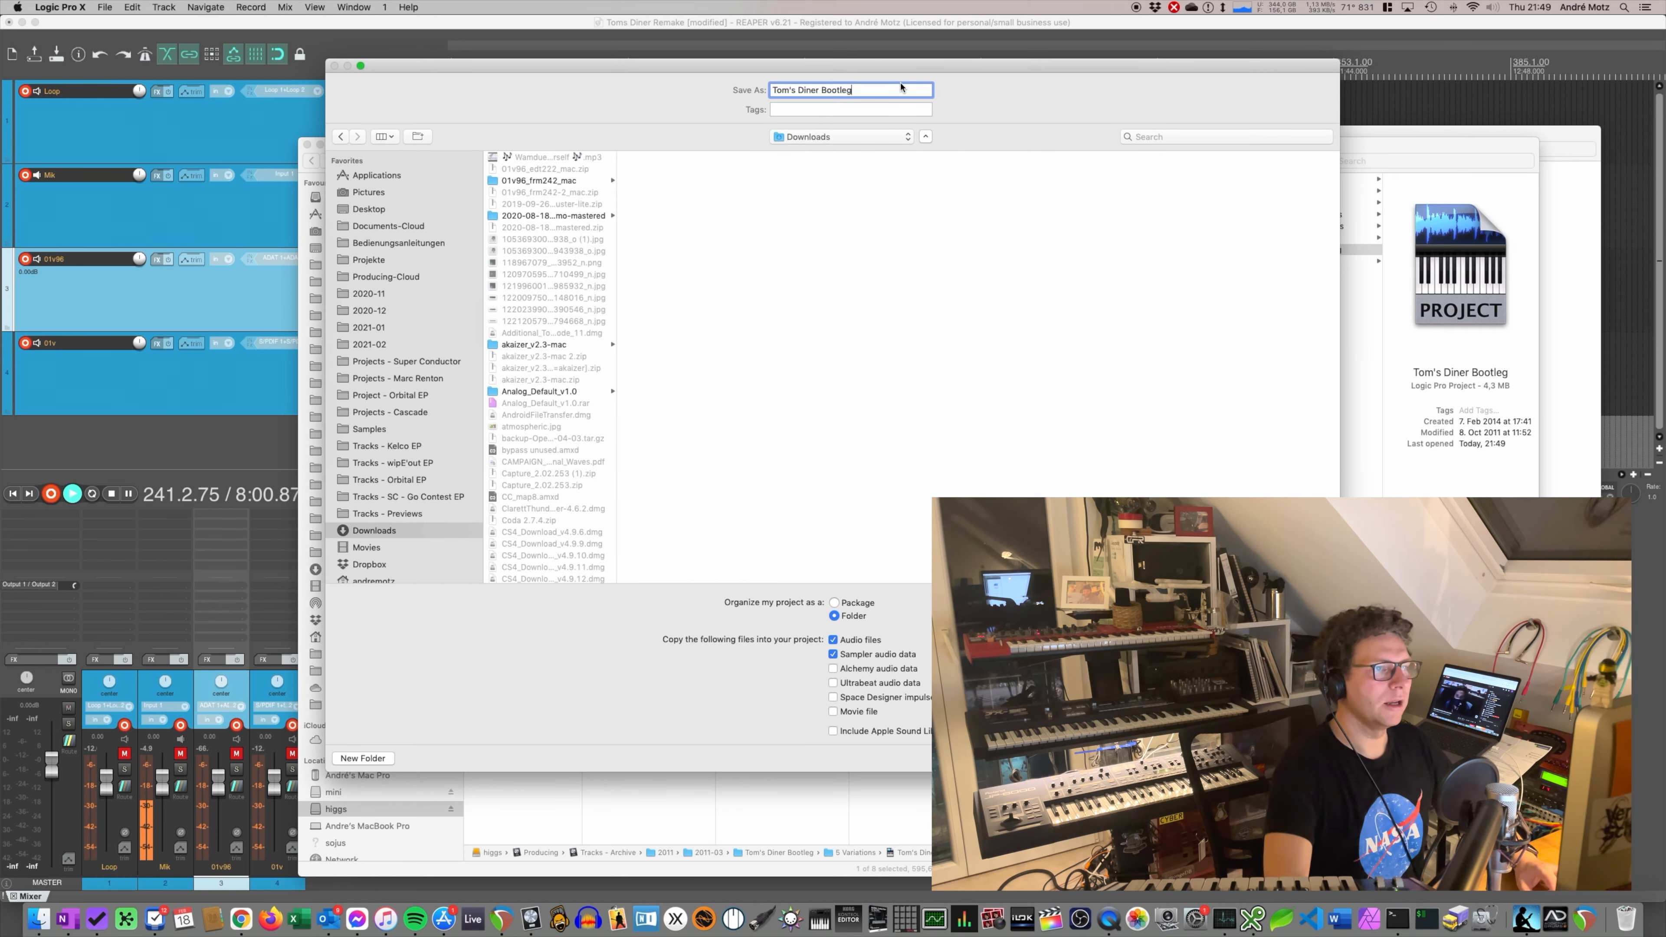
text(20)
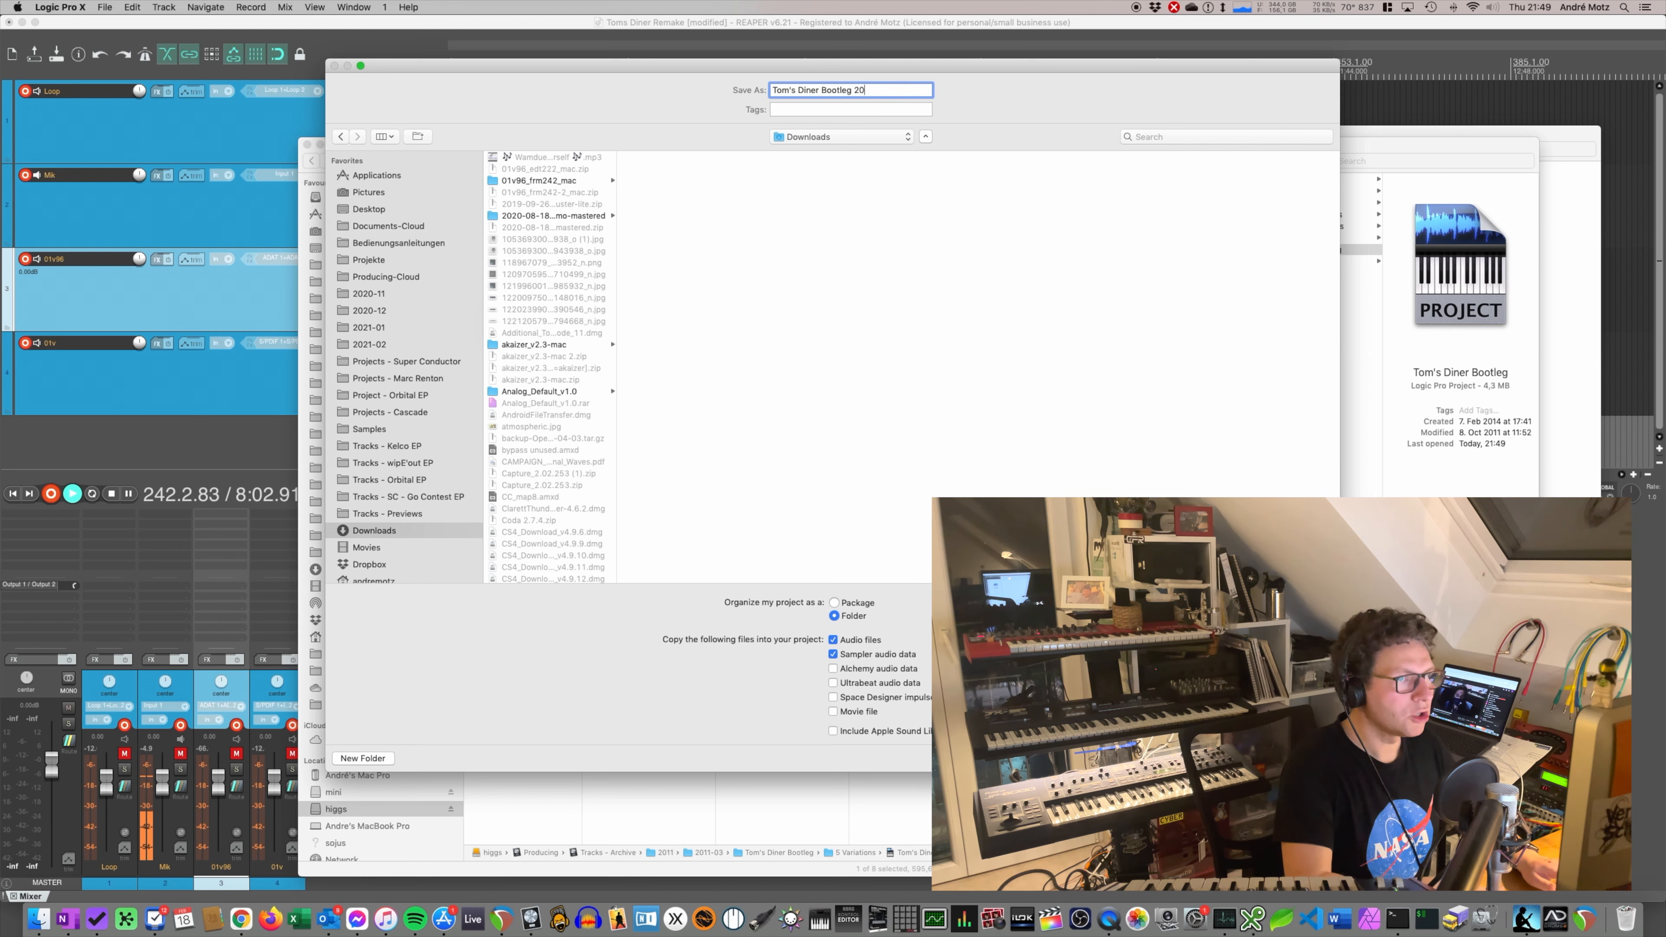
text(2)
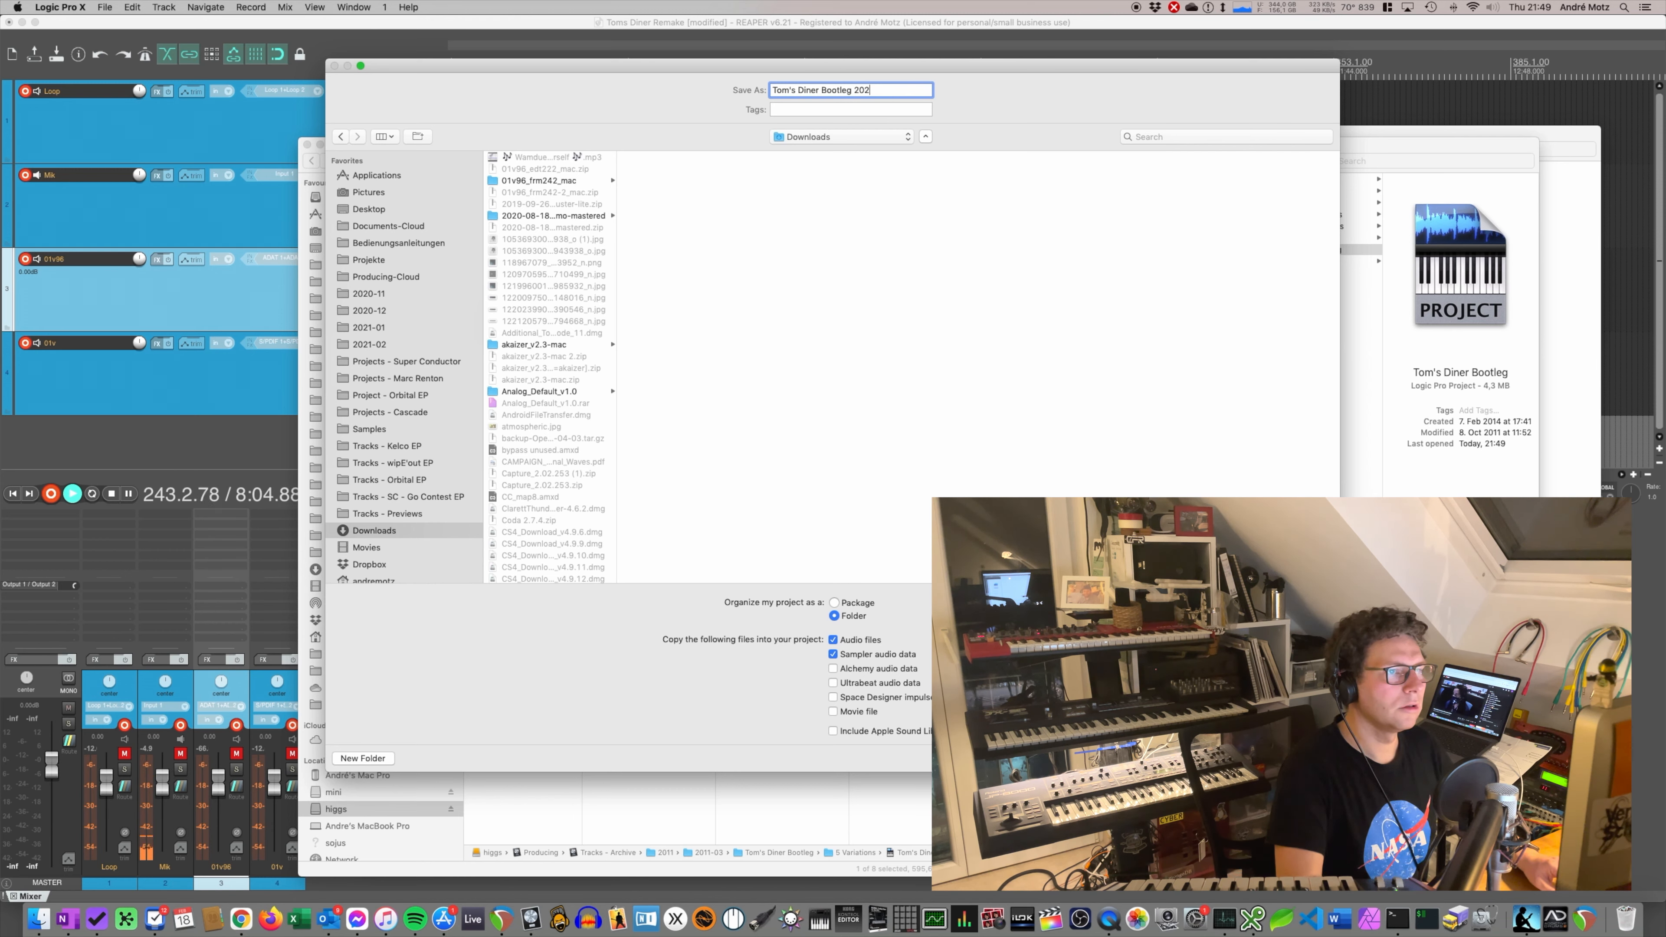
text(1 Yi)
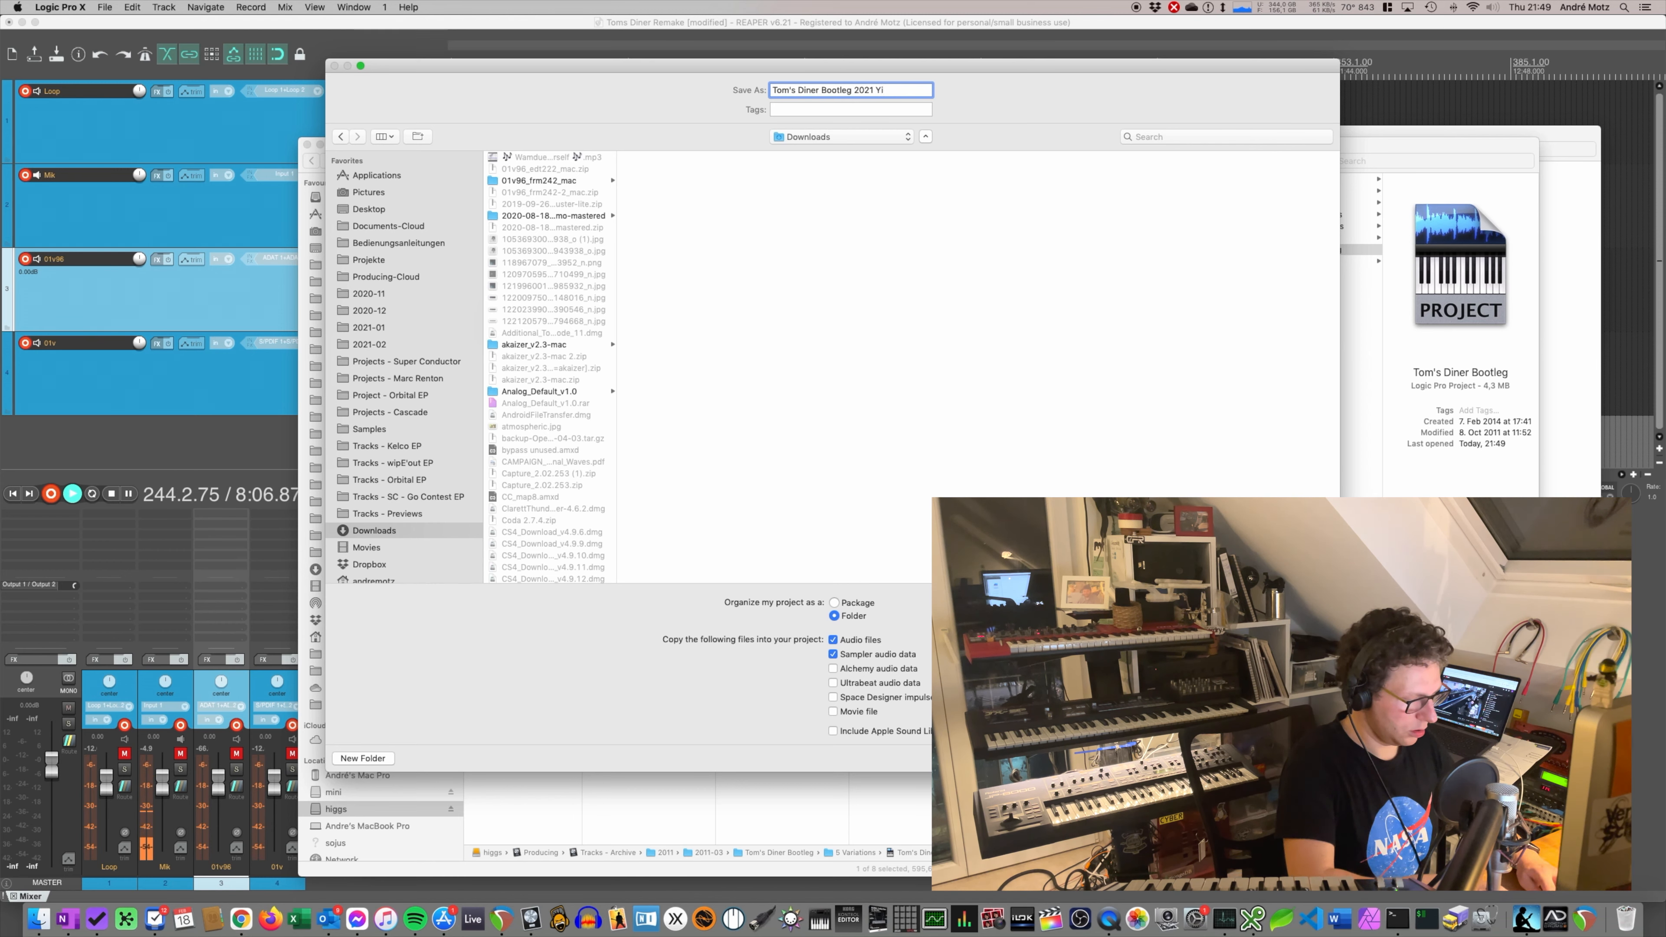
key(BackSpace)
text(outube)
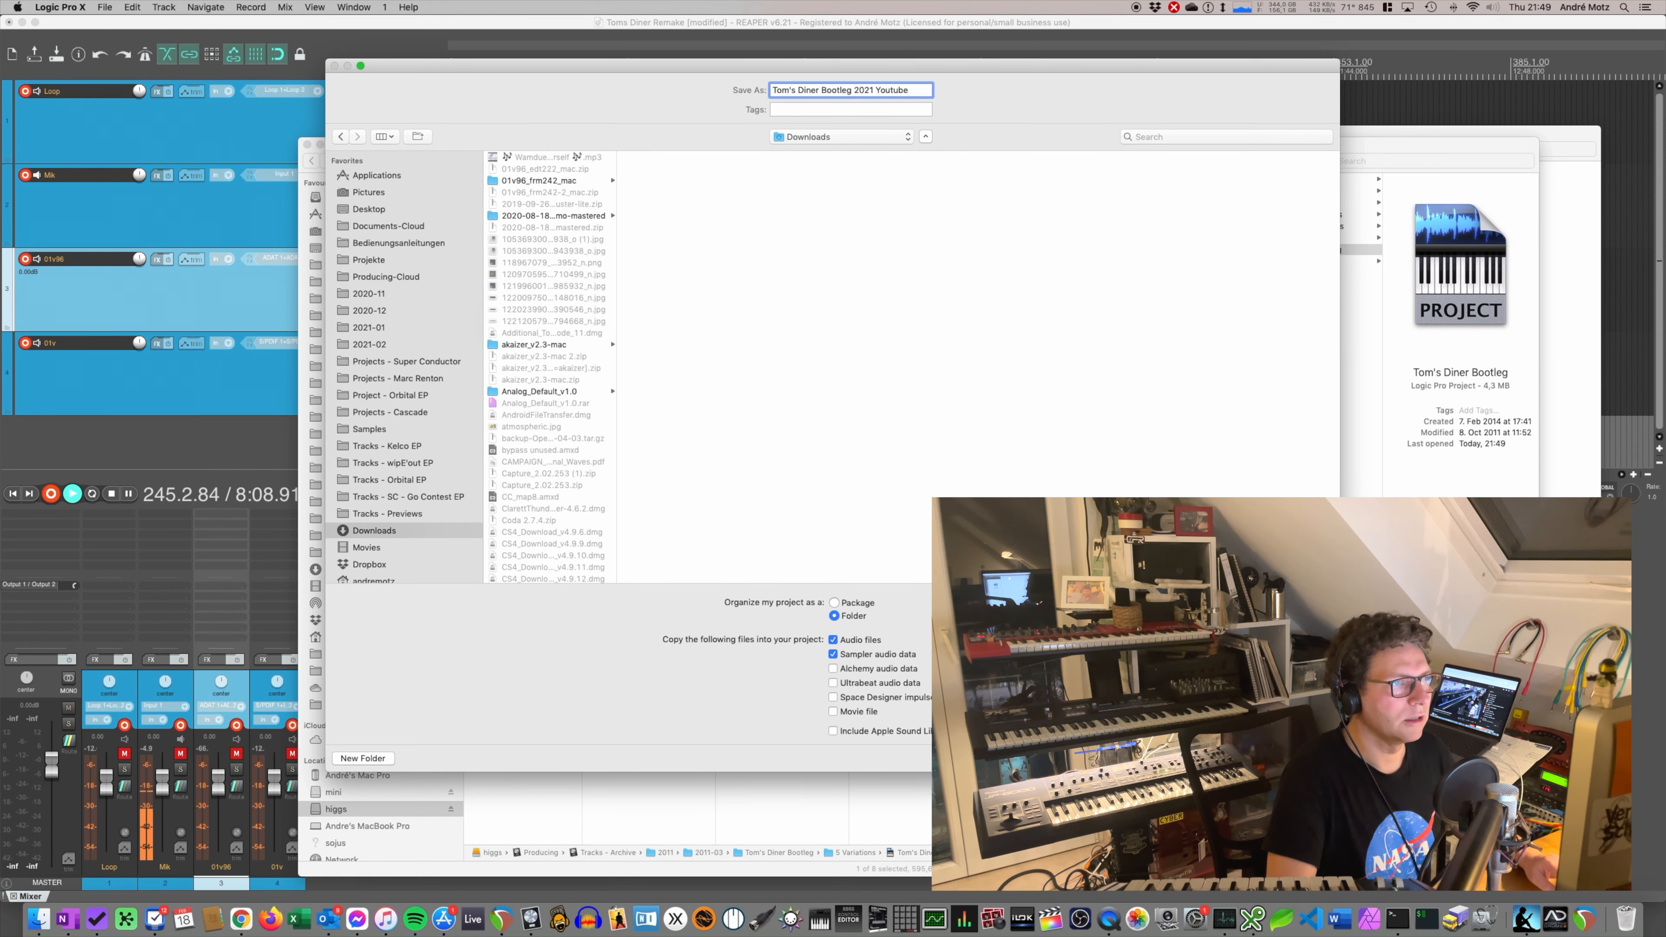
key(Return)
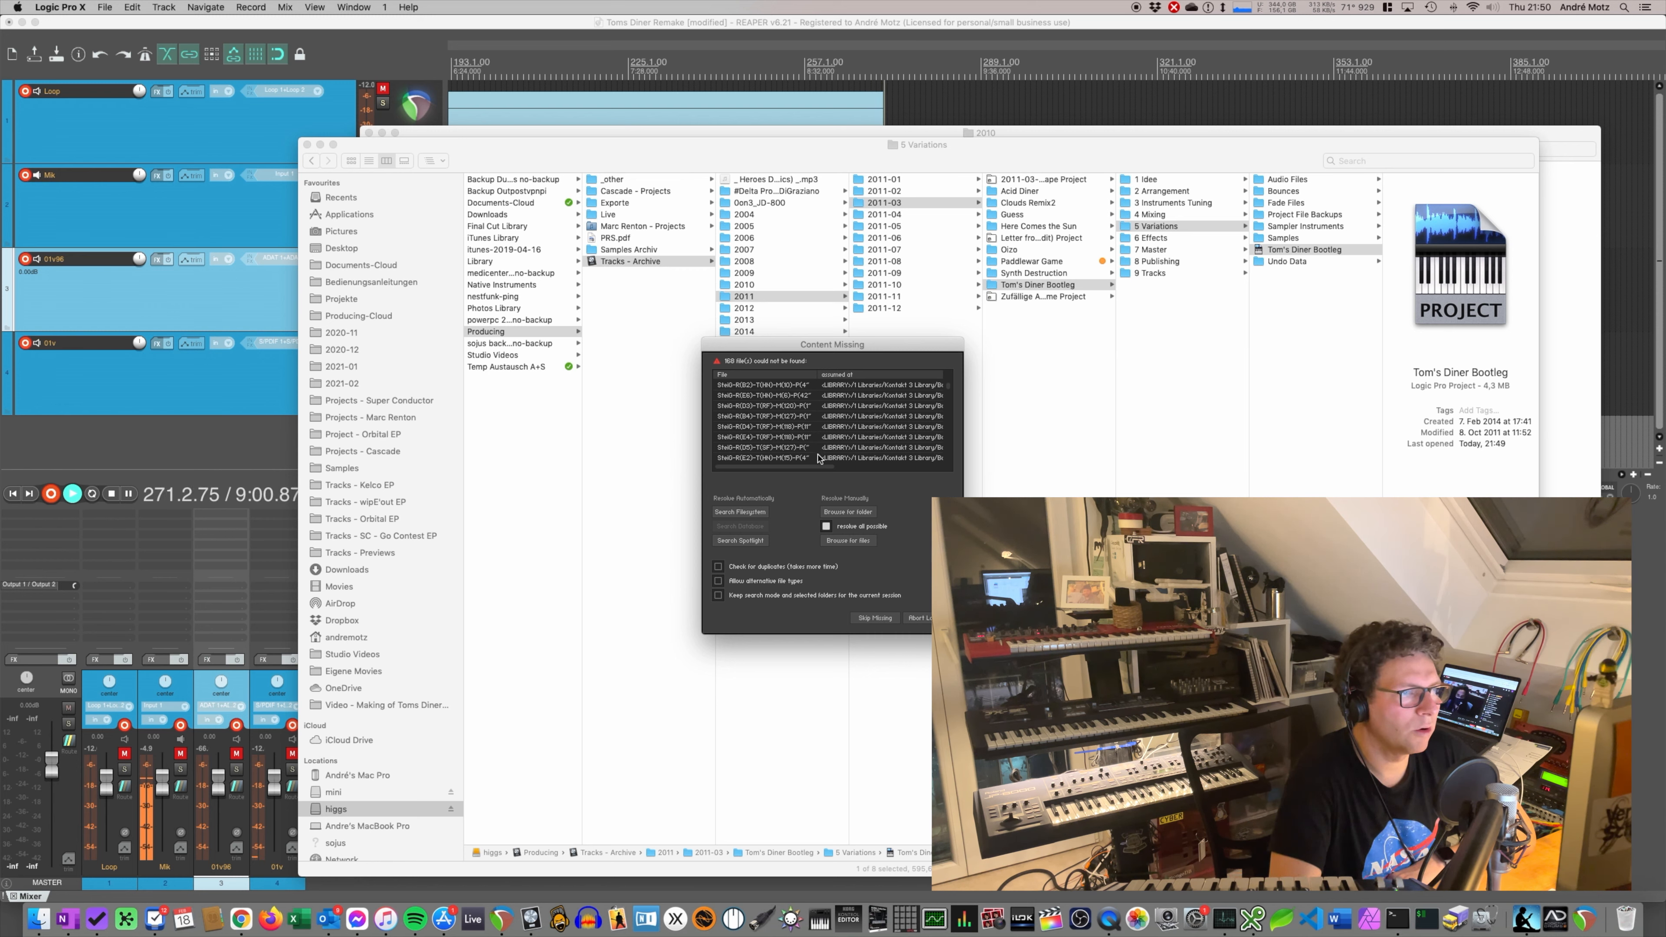
- Check the original paths of the missing sample files and search for the files automatically with Spotlight
drag(820, 462, 907, 471)
scroll(918, 473, right, 1)
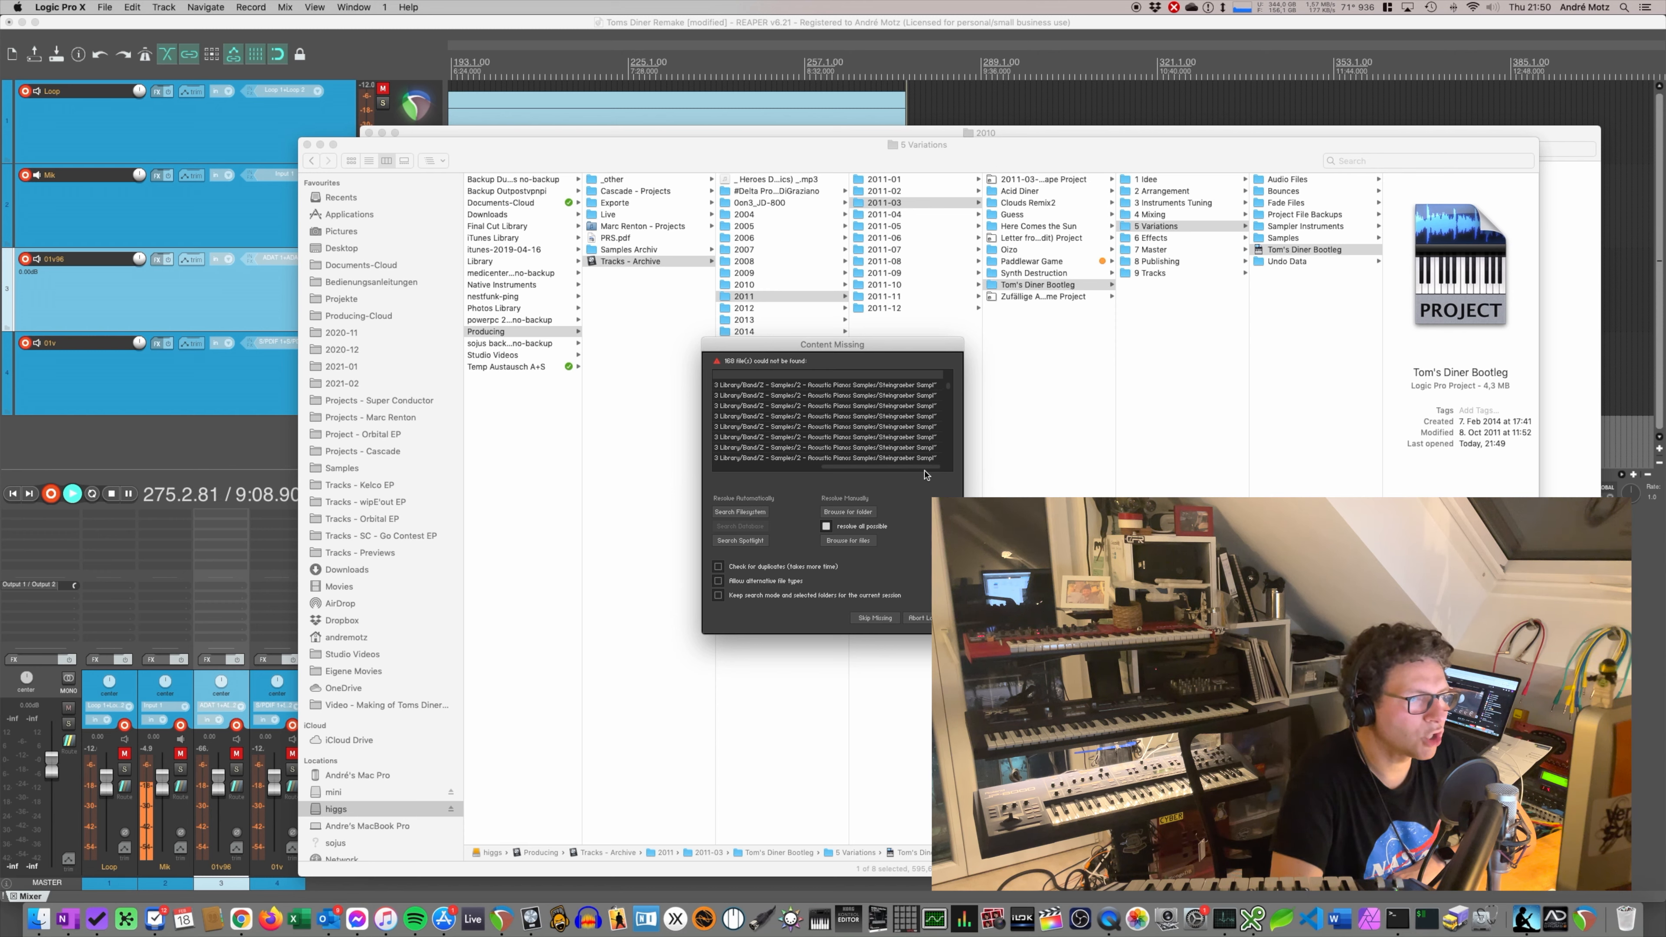
scroll(877, 483, left, 2)
scroll(877, 483, left, 3)
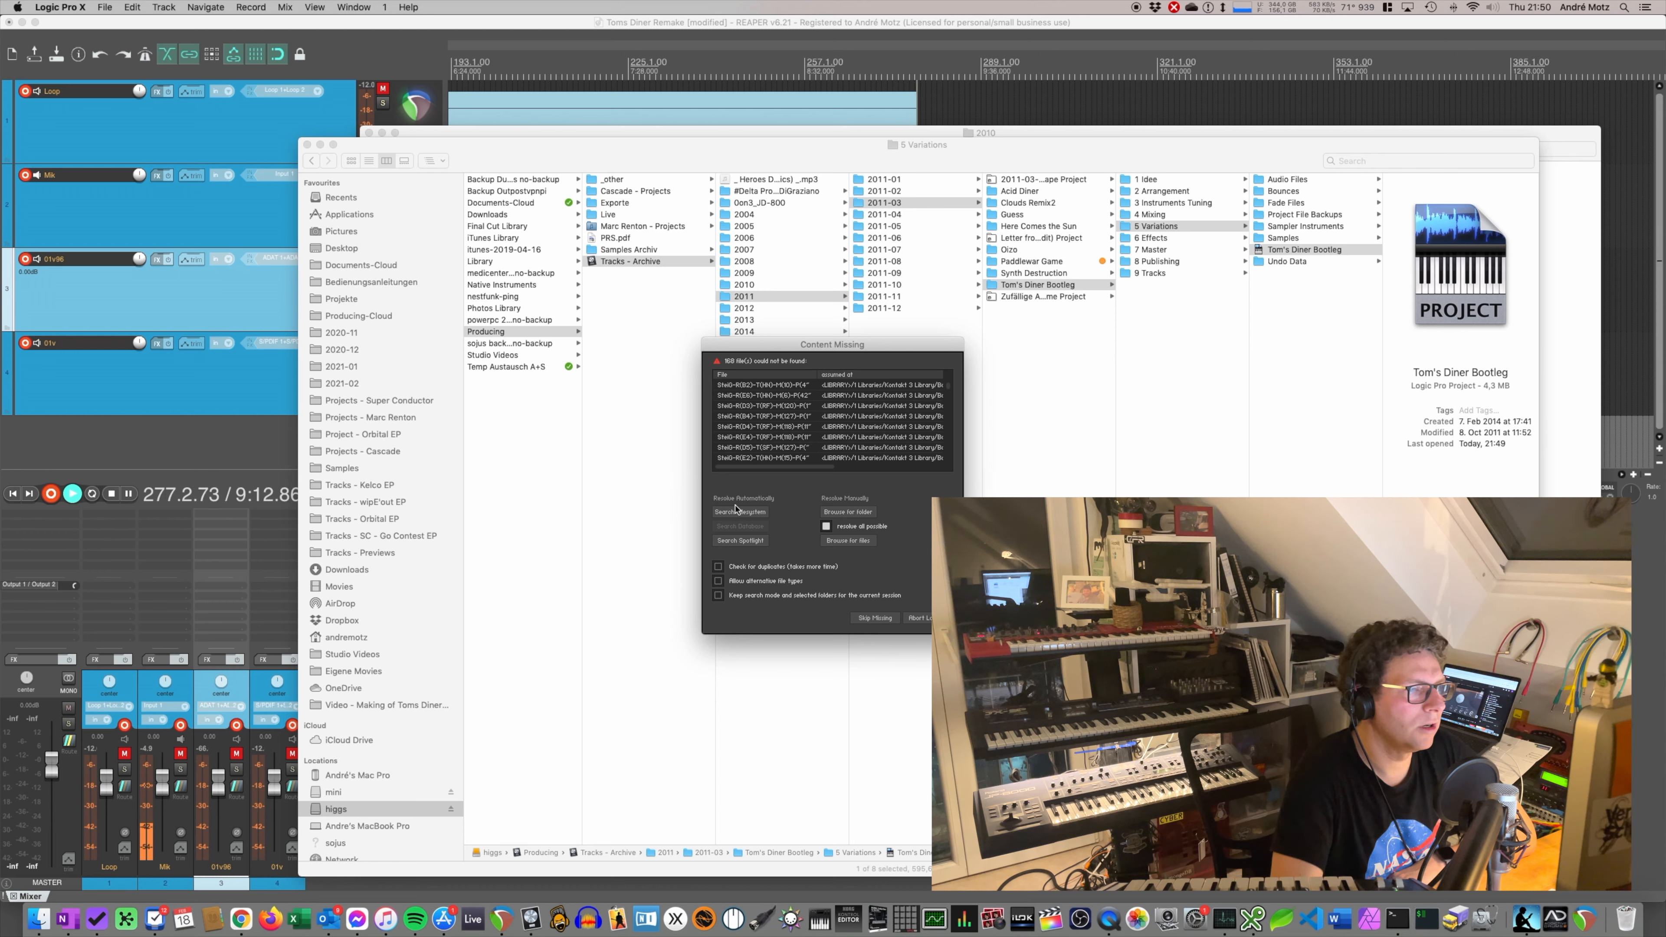
click(755, 541)
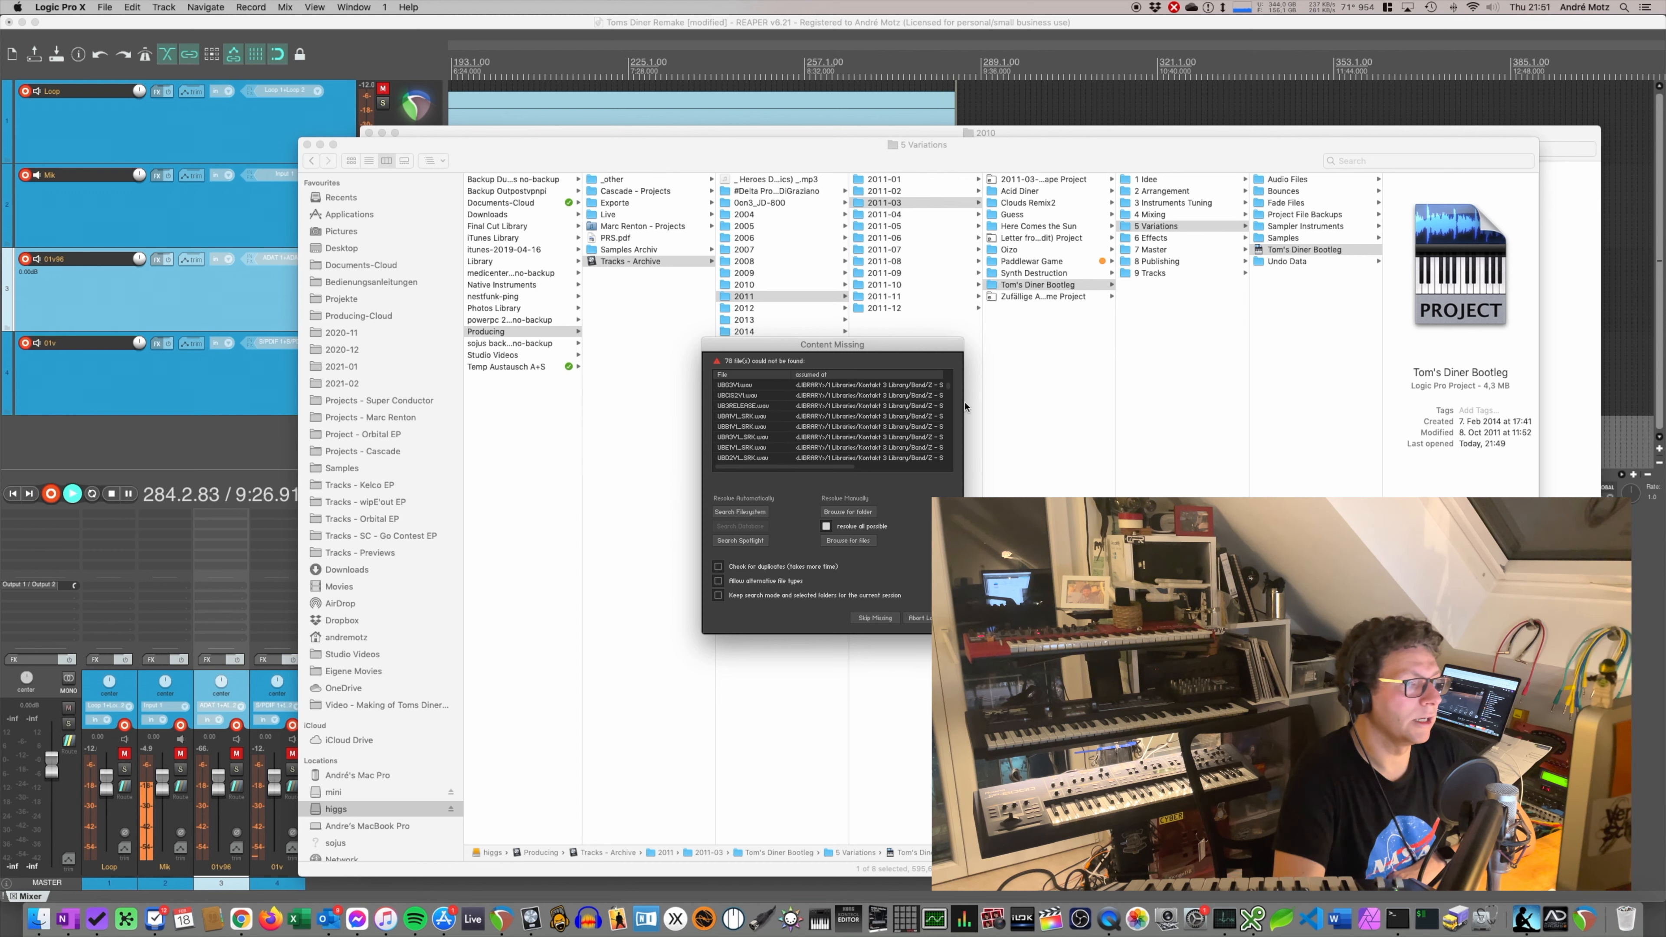
drag(803, 348, 813, 368)
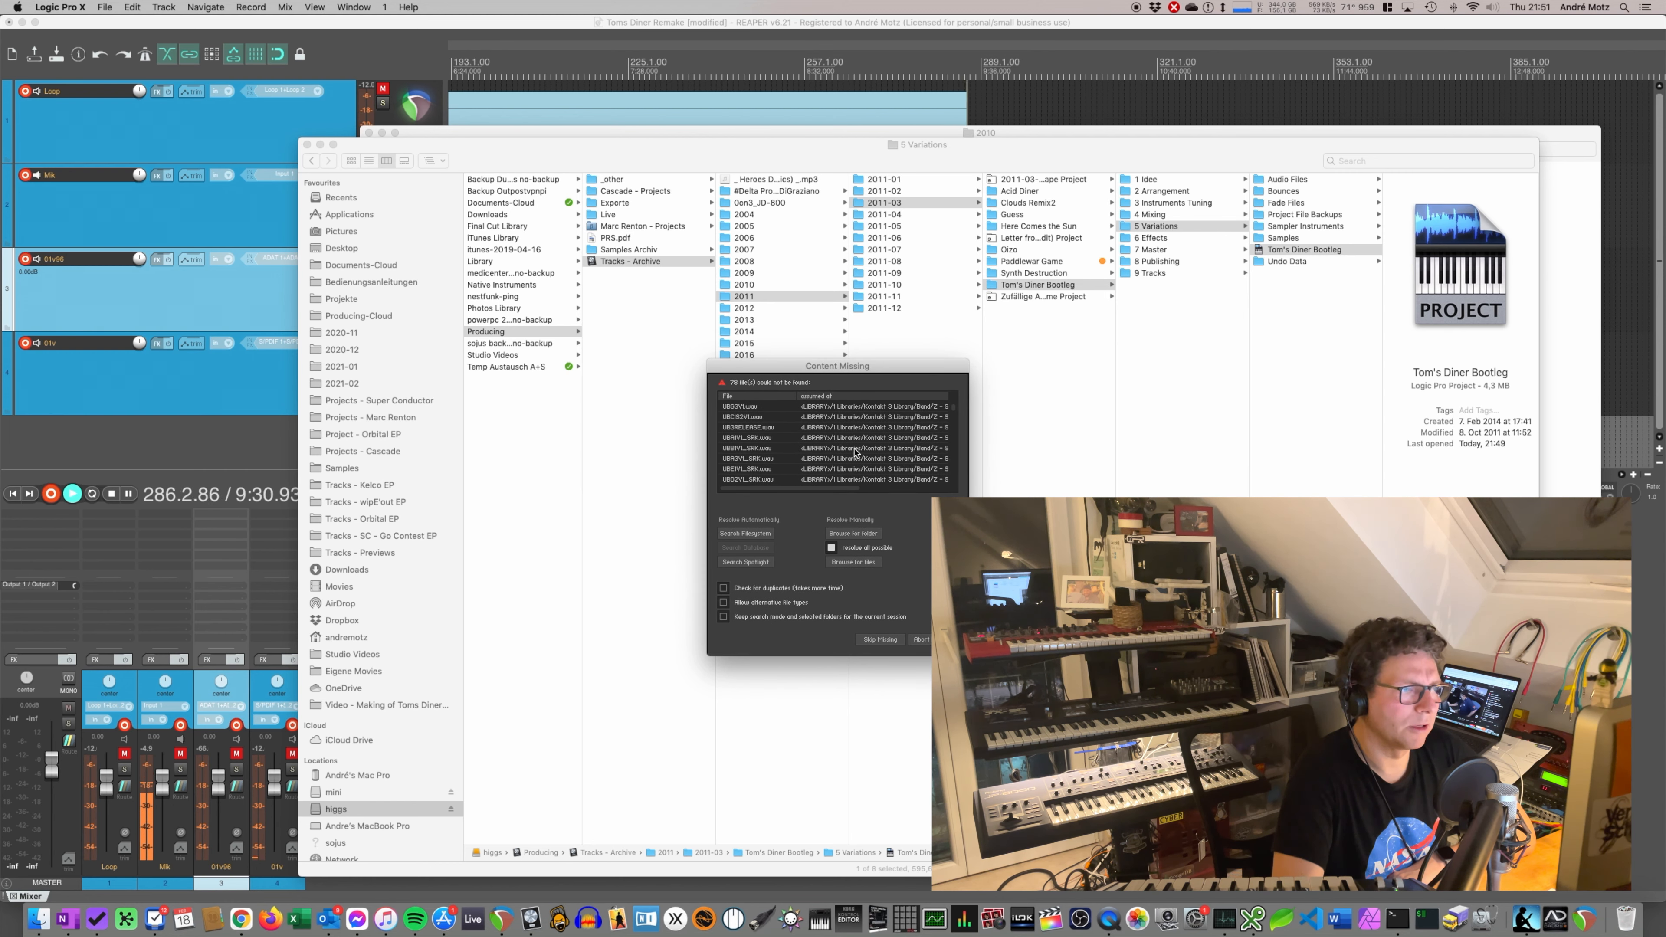
- Search for the remaining missing Kontakt 3 library samples with Spotlight
click(767, 562)
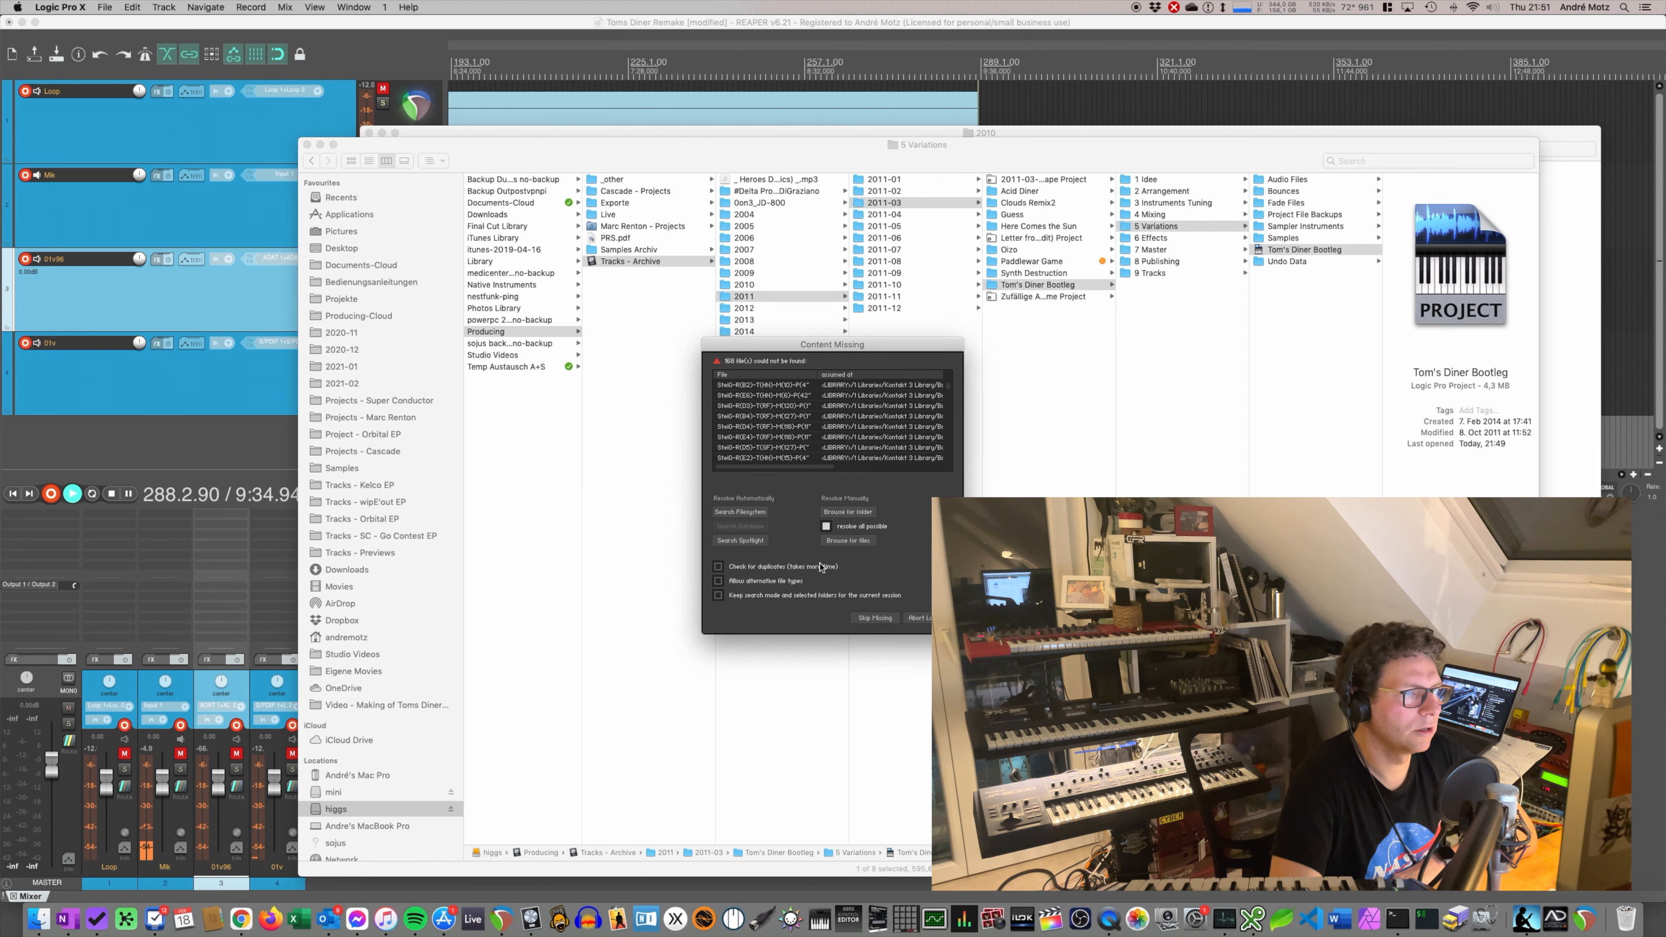
click(755, 543)
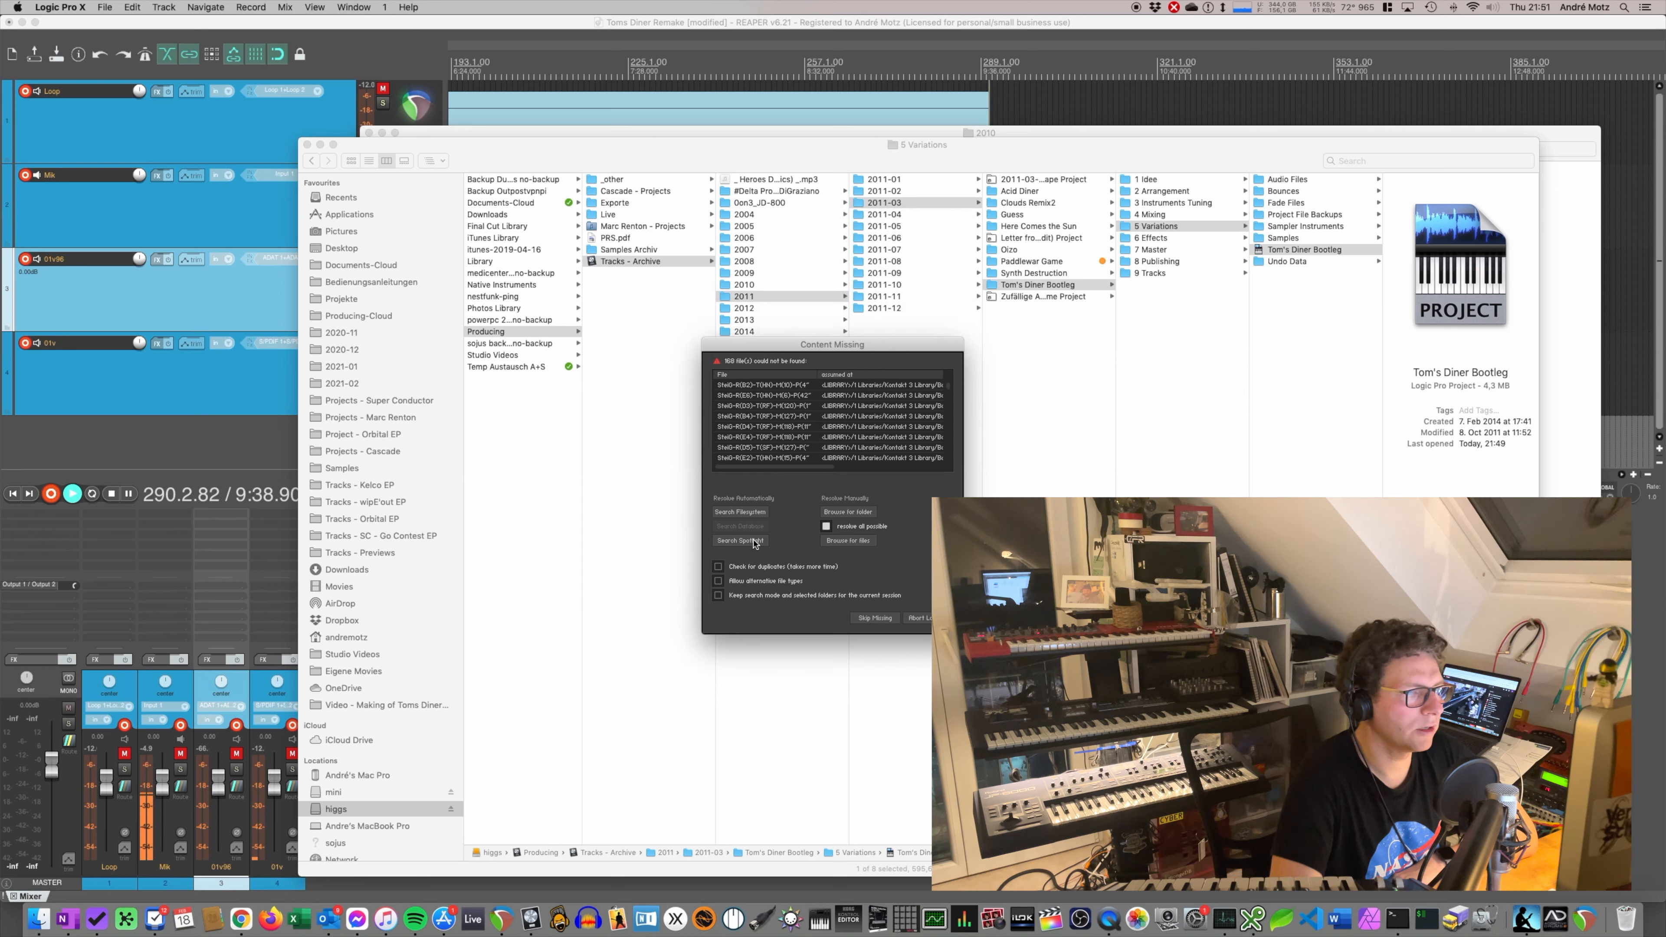
click(755, 543)
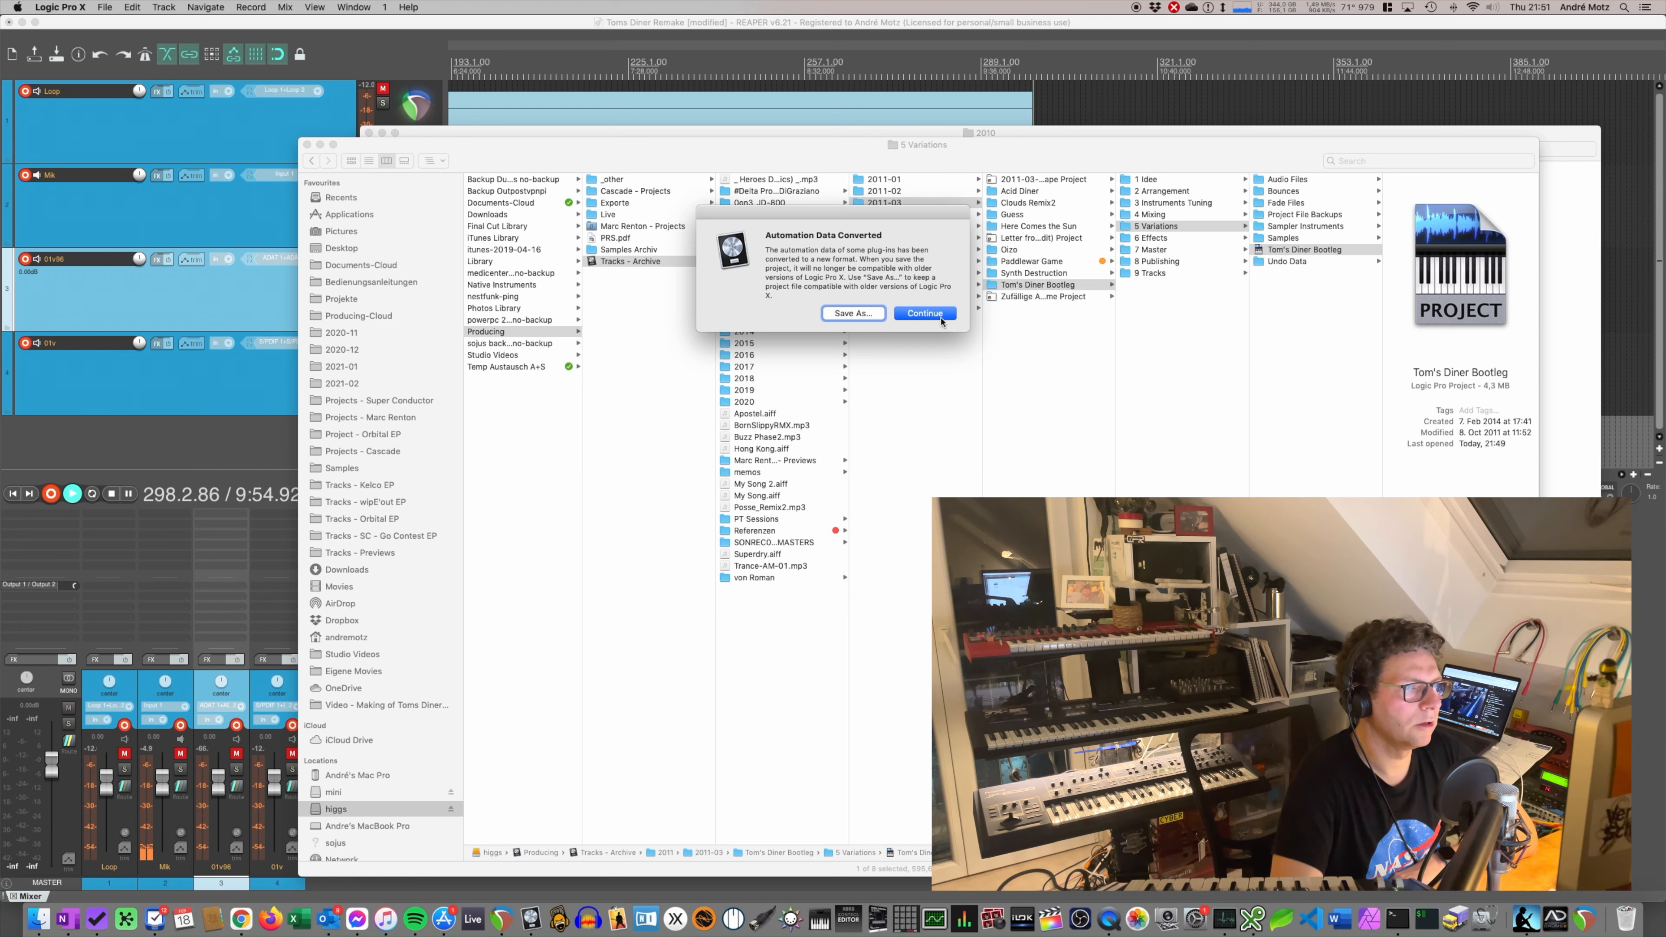
- Accept the automation data conversion and save the project, keeping the MultiMeter clear of the list of unavailable plug-ins
click(926, 314)
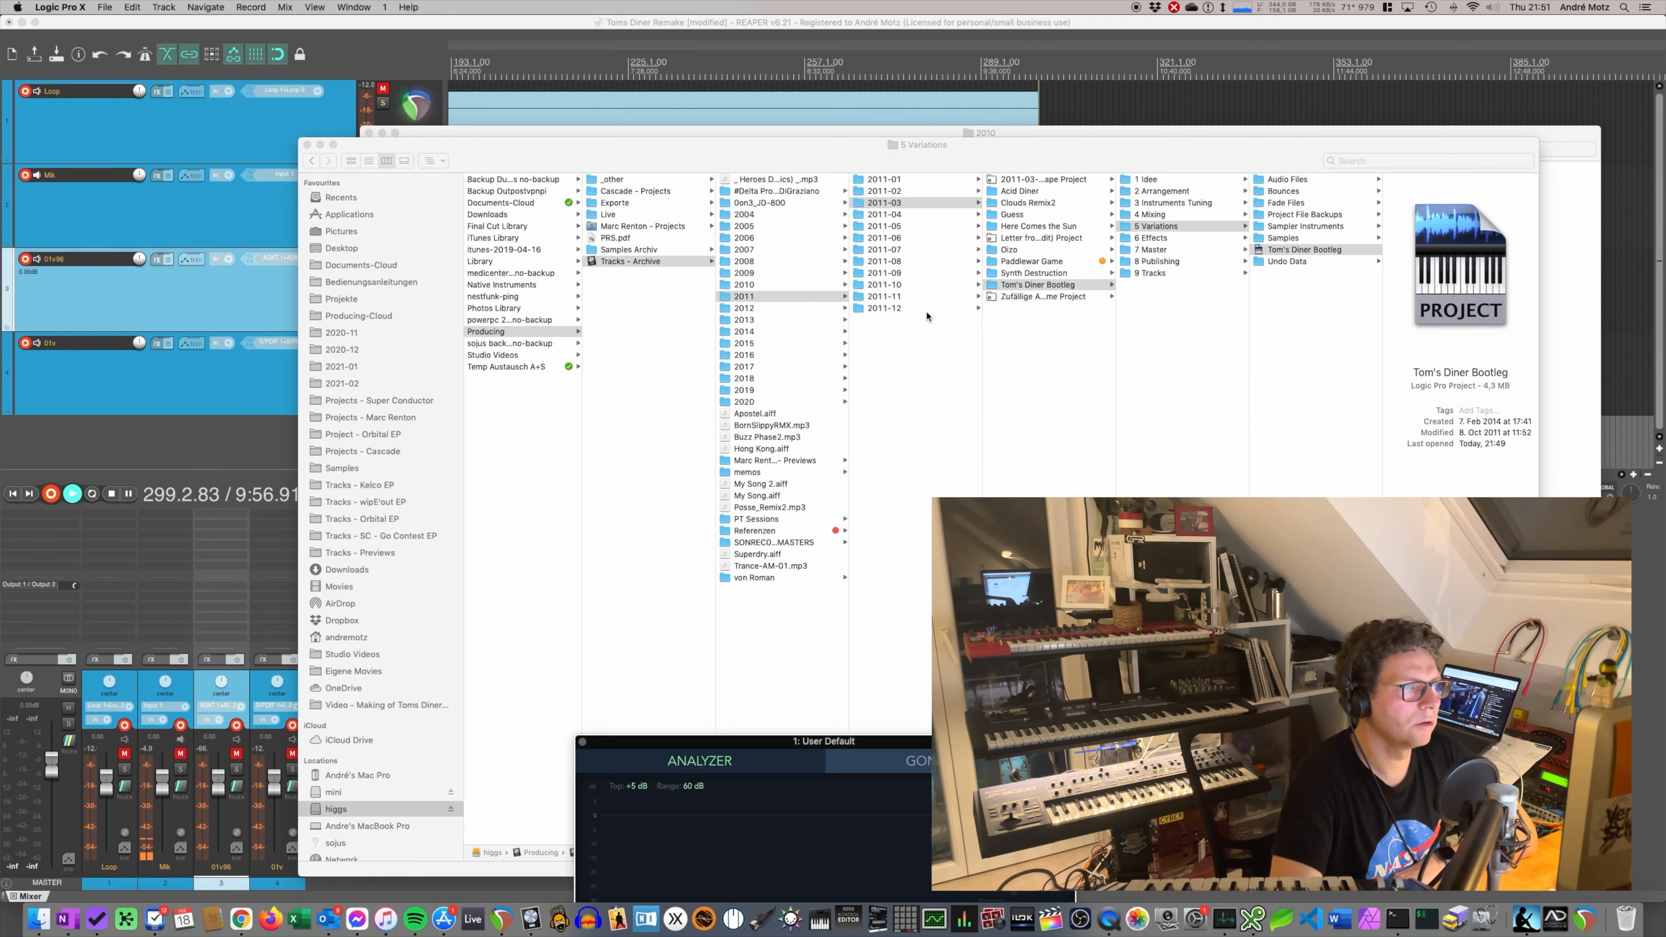
key(super+s)
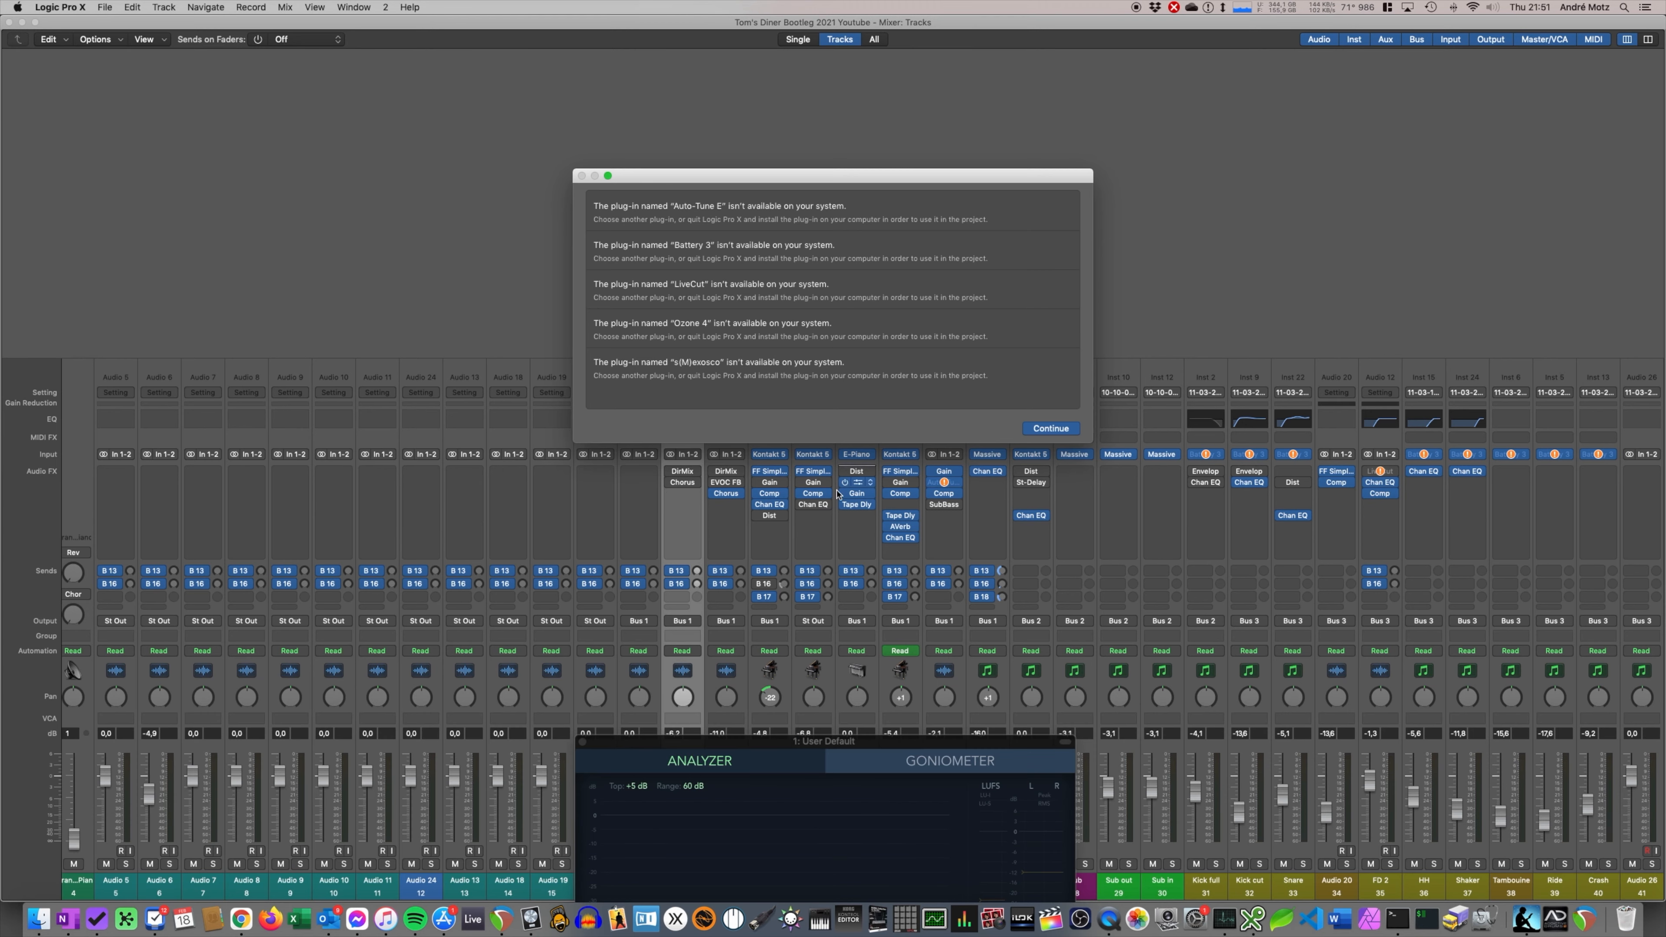
drag(806, 742, 1198, 467)
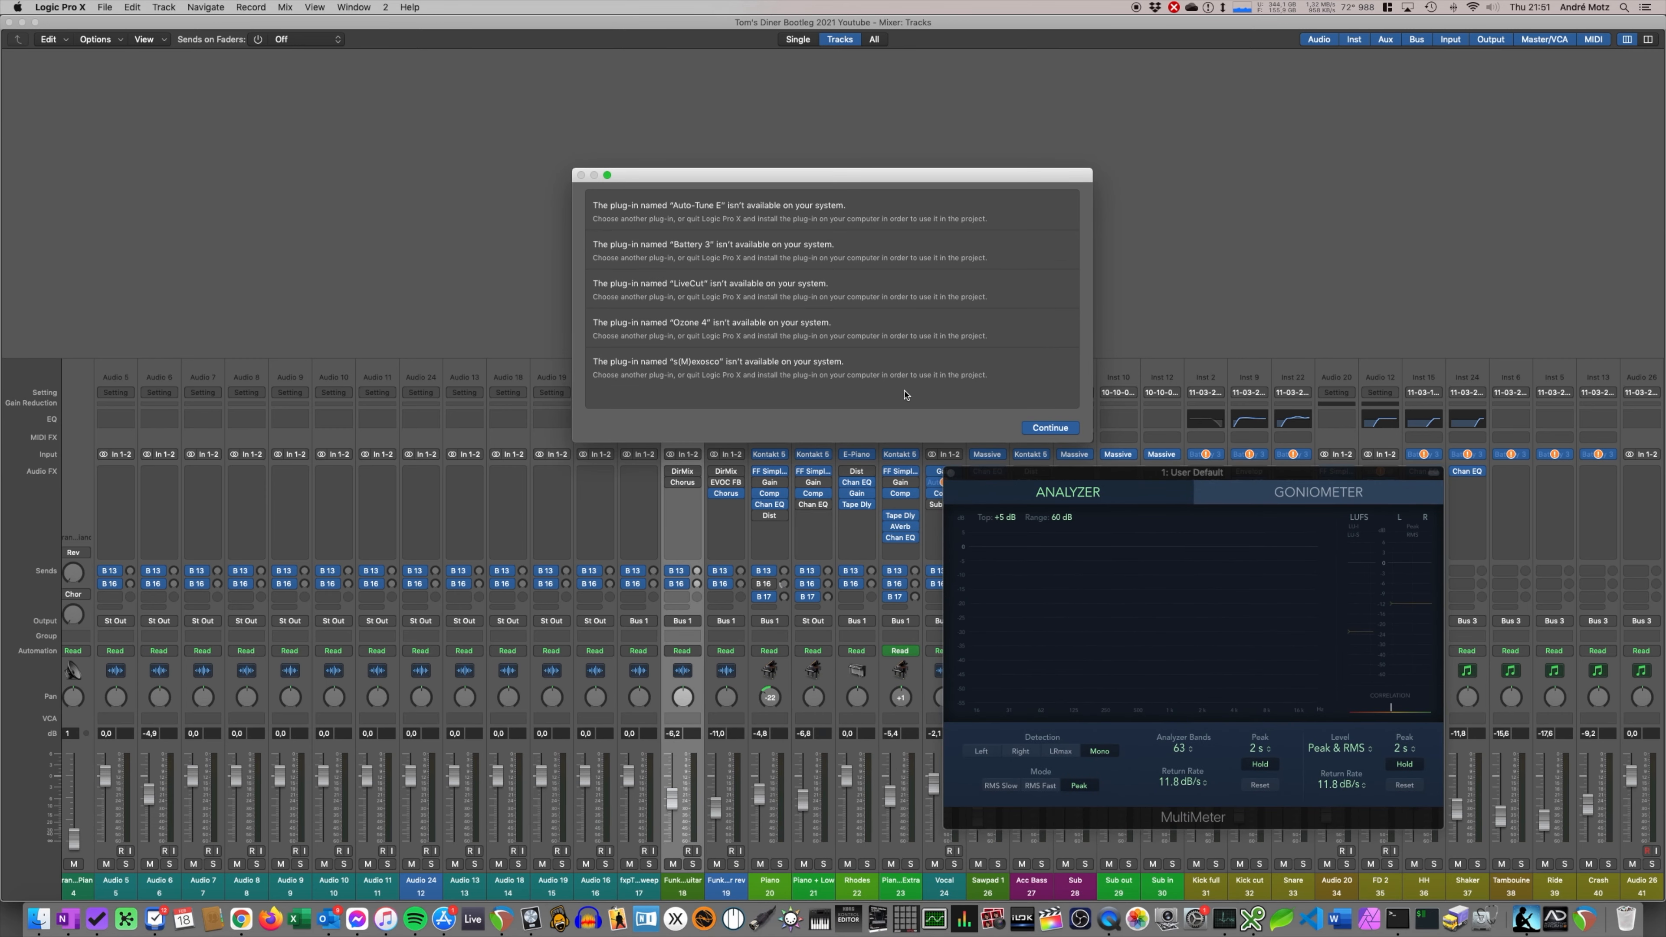
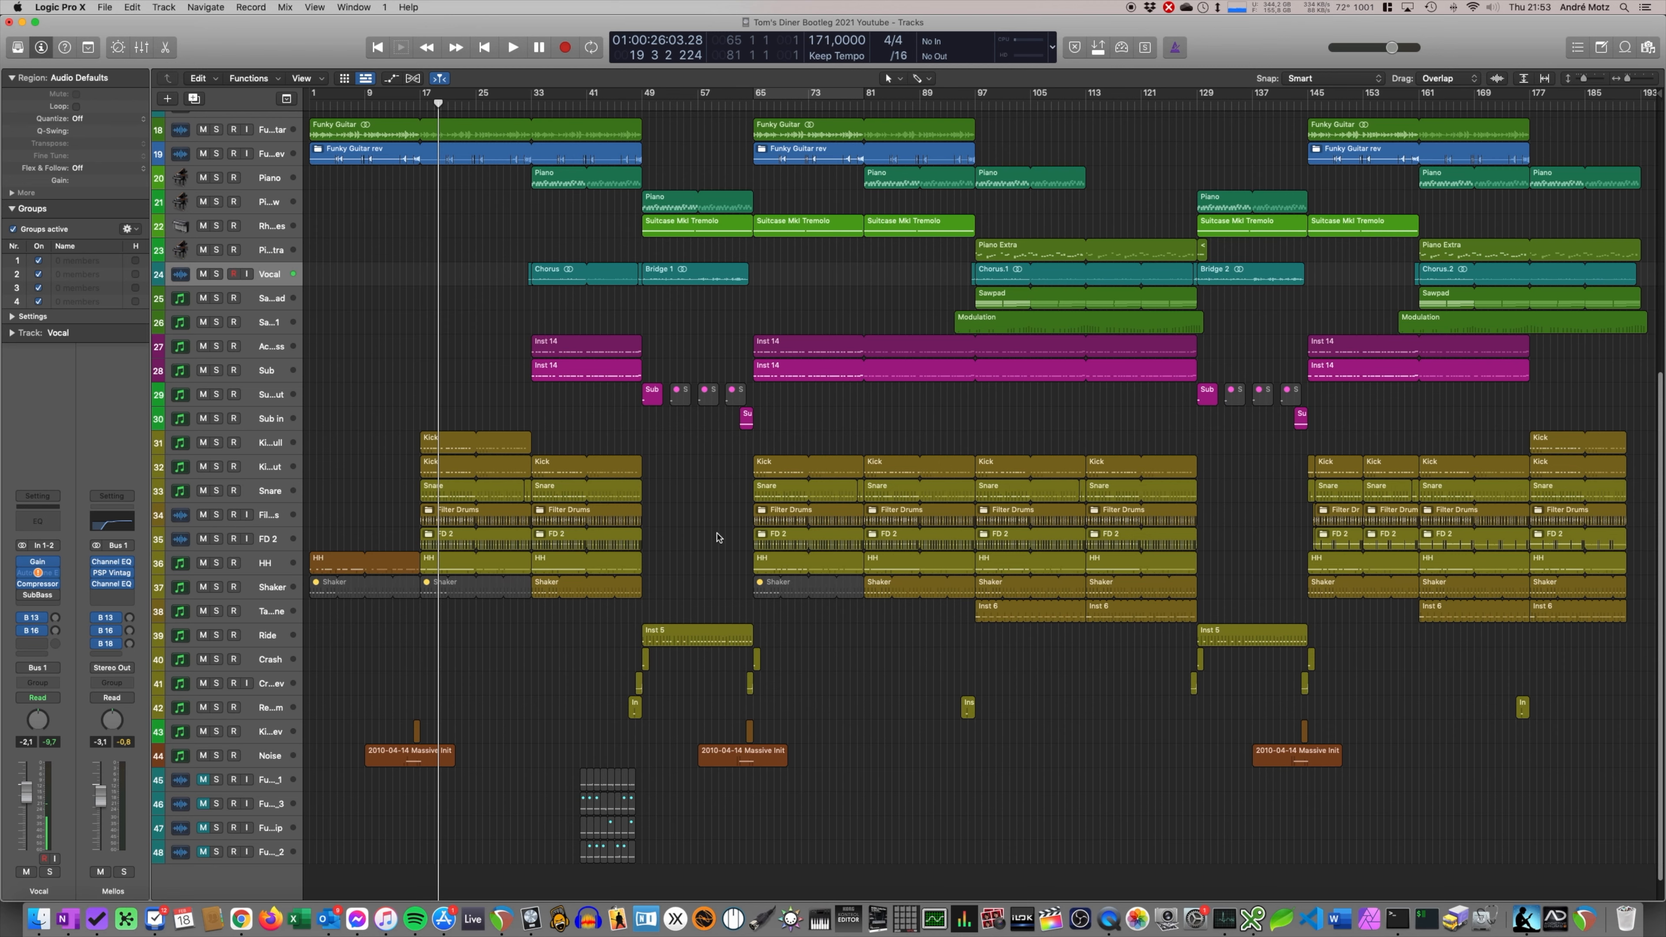
- Play the arrangement from the first chorus and the bridge, and open the Bridge 1 vocal region in the audio editor
click(557, 106)
key(space)
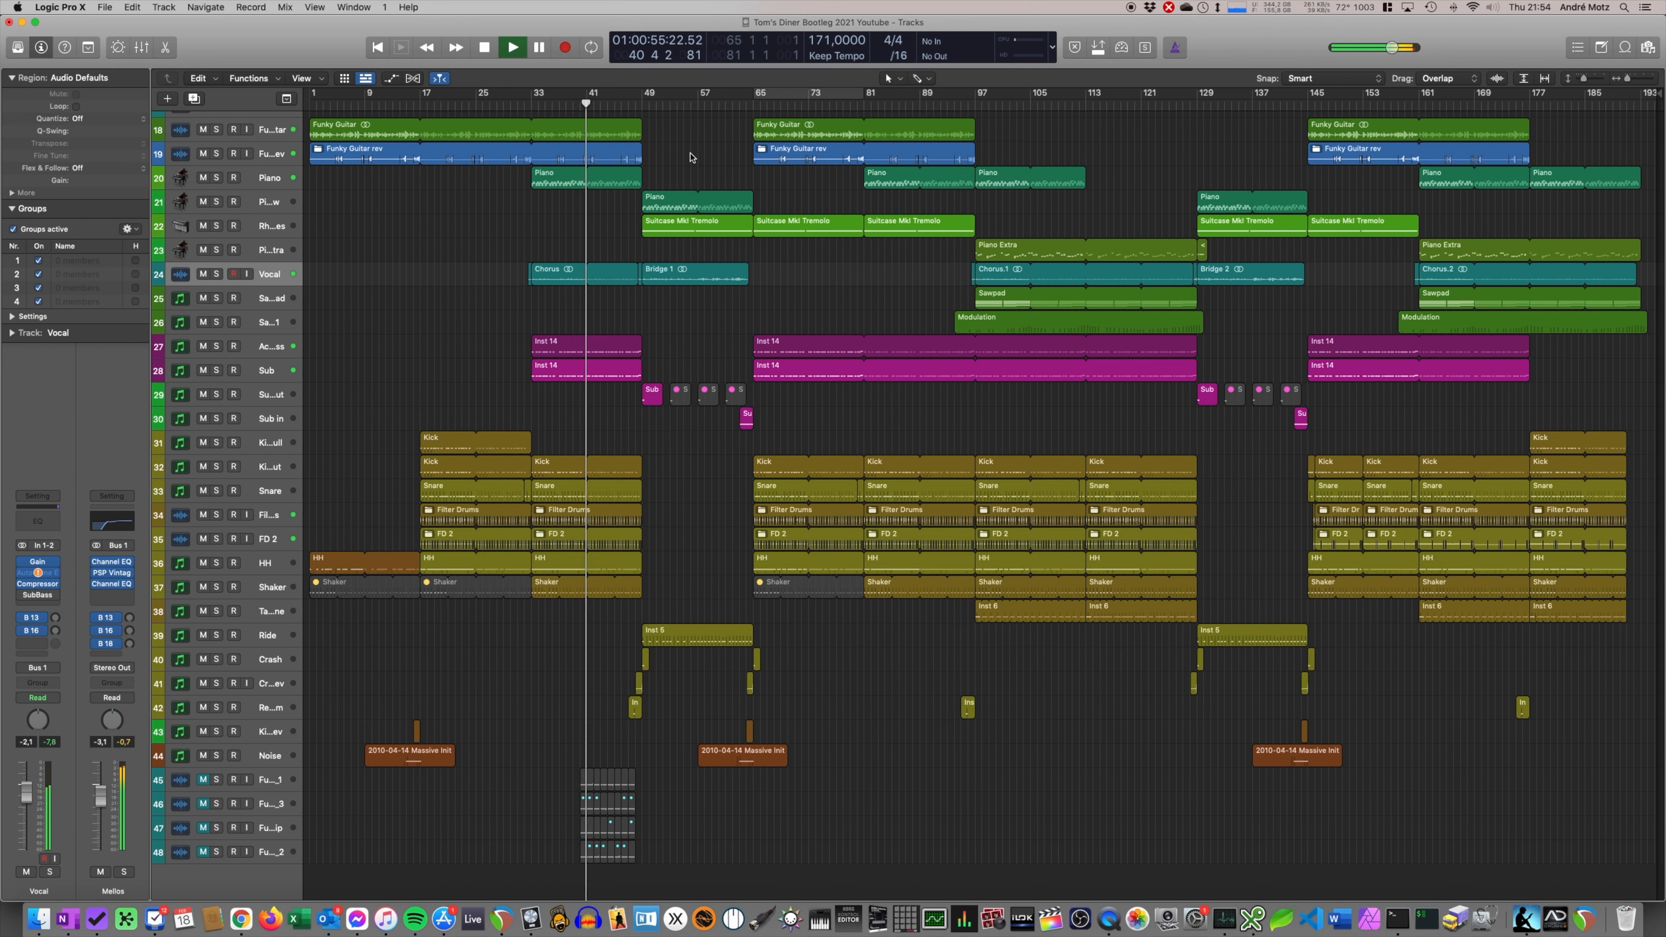
click(694, 105)
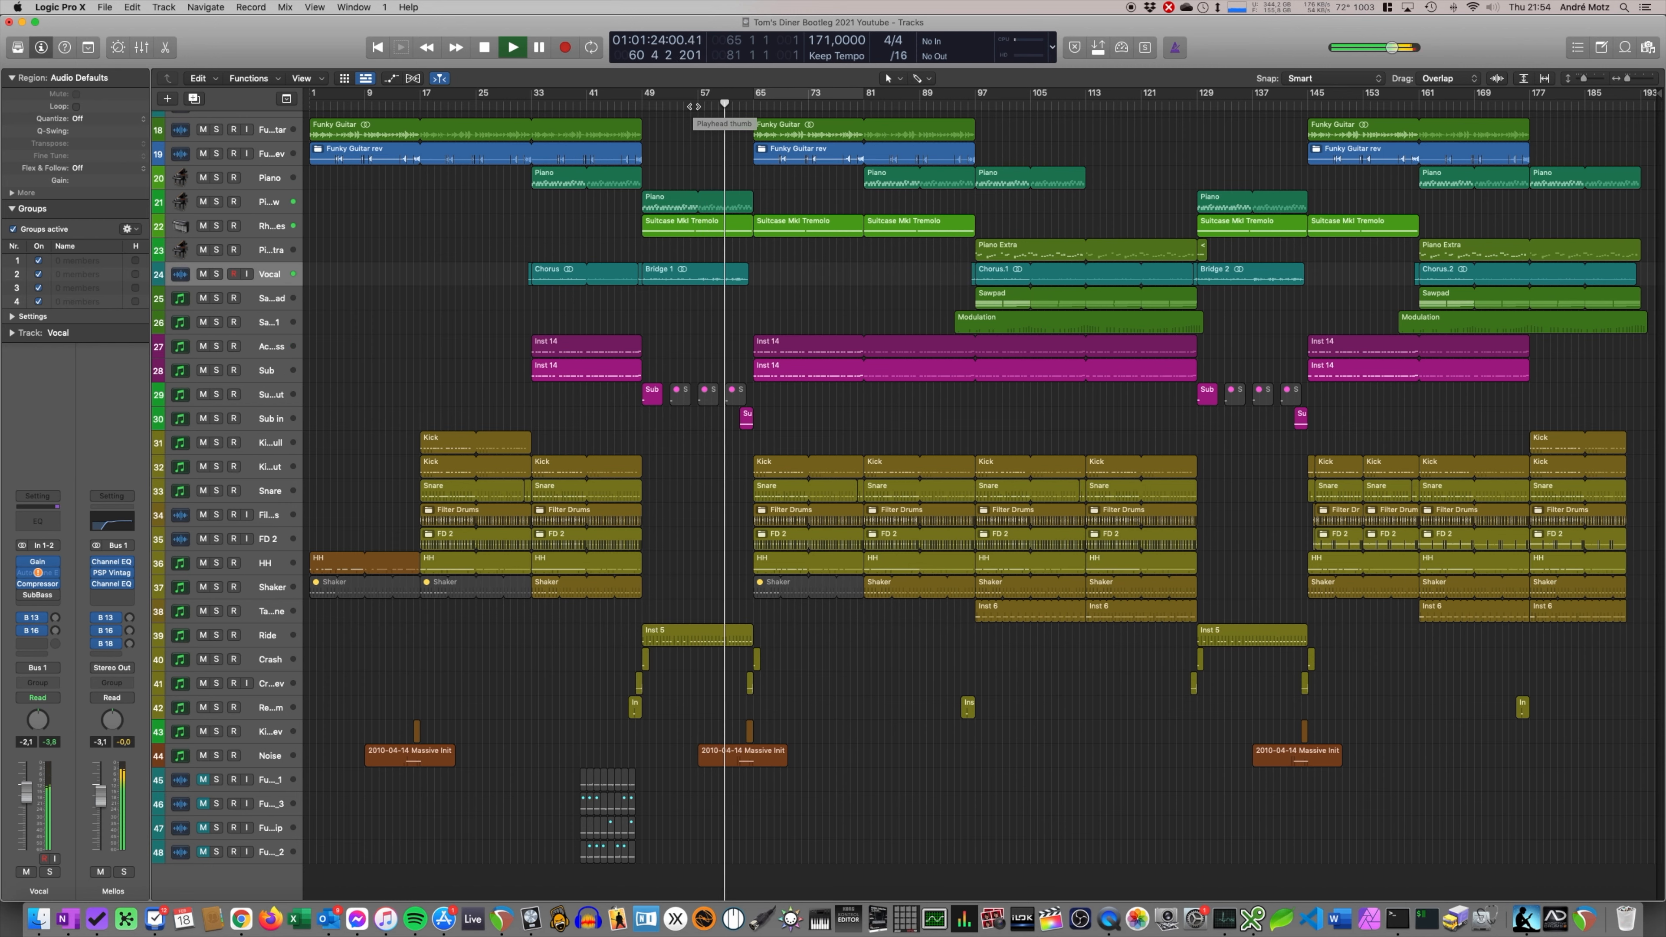
double_click(716, 276)
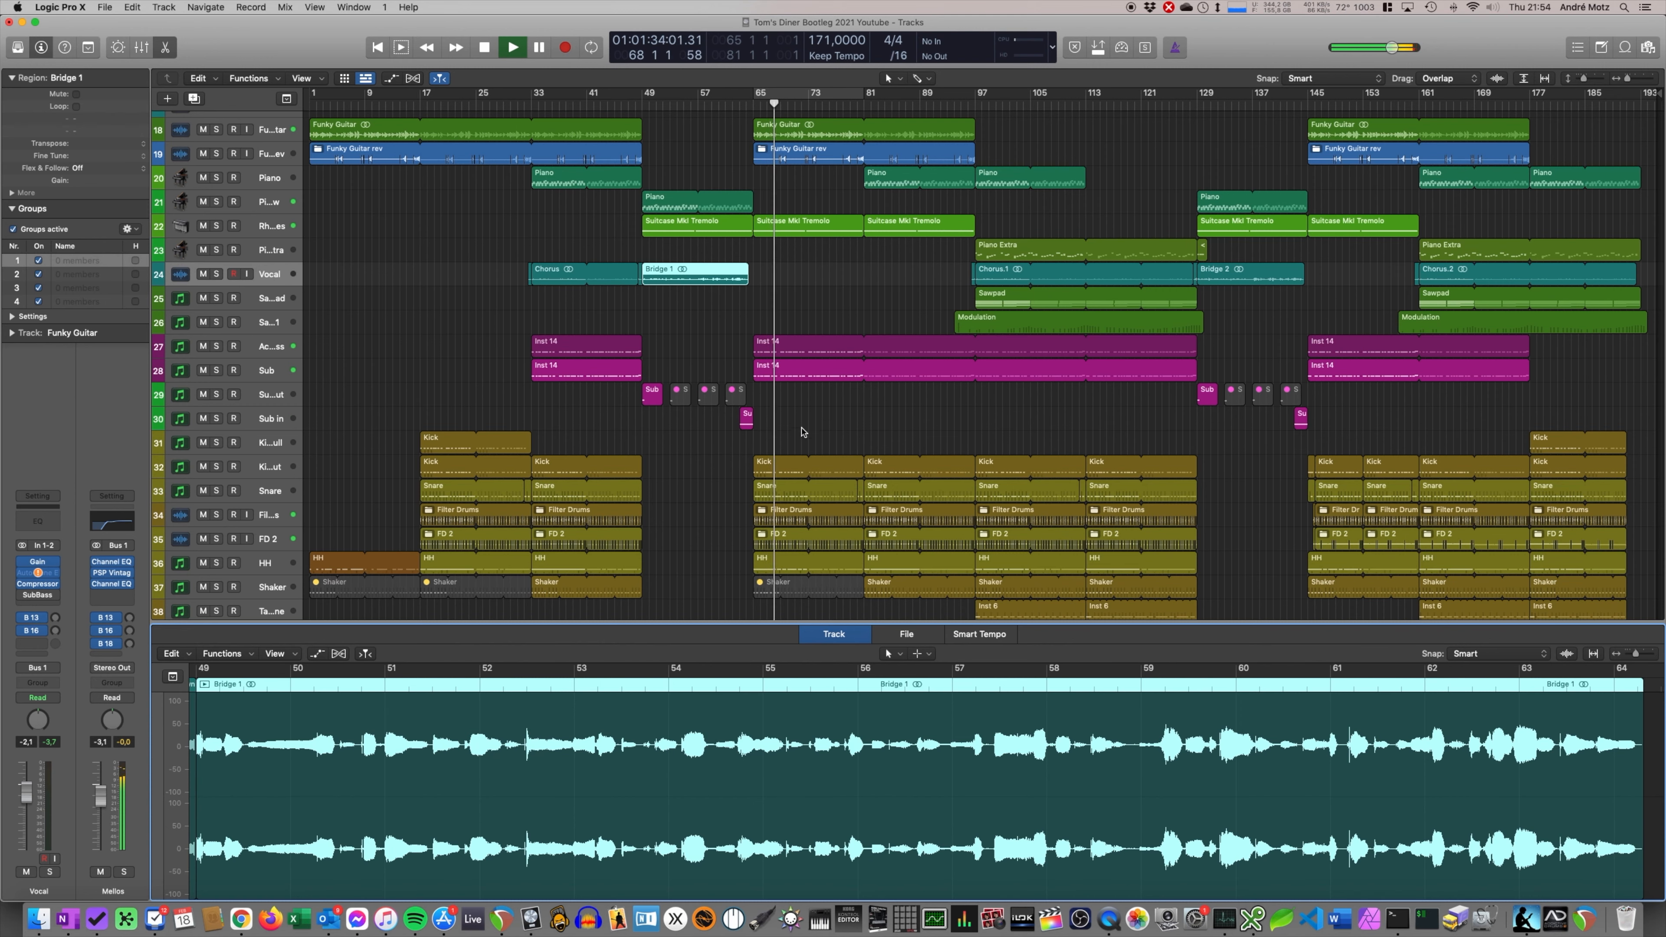
- Fit all tracks into the arrangement view and place the MultiMeter above the channel strips in the mixer
scroll(1109, 304, down, 3)
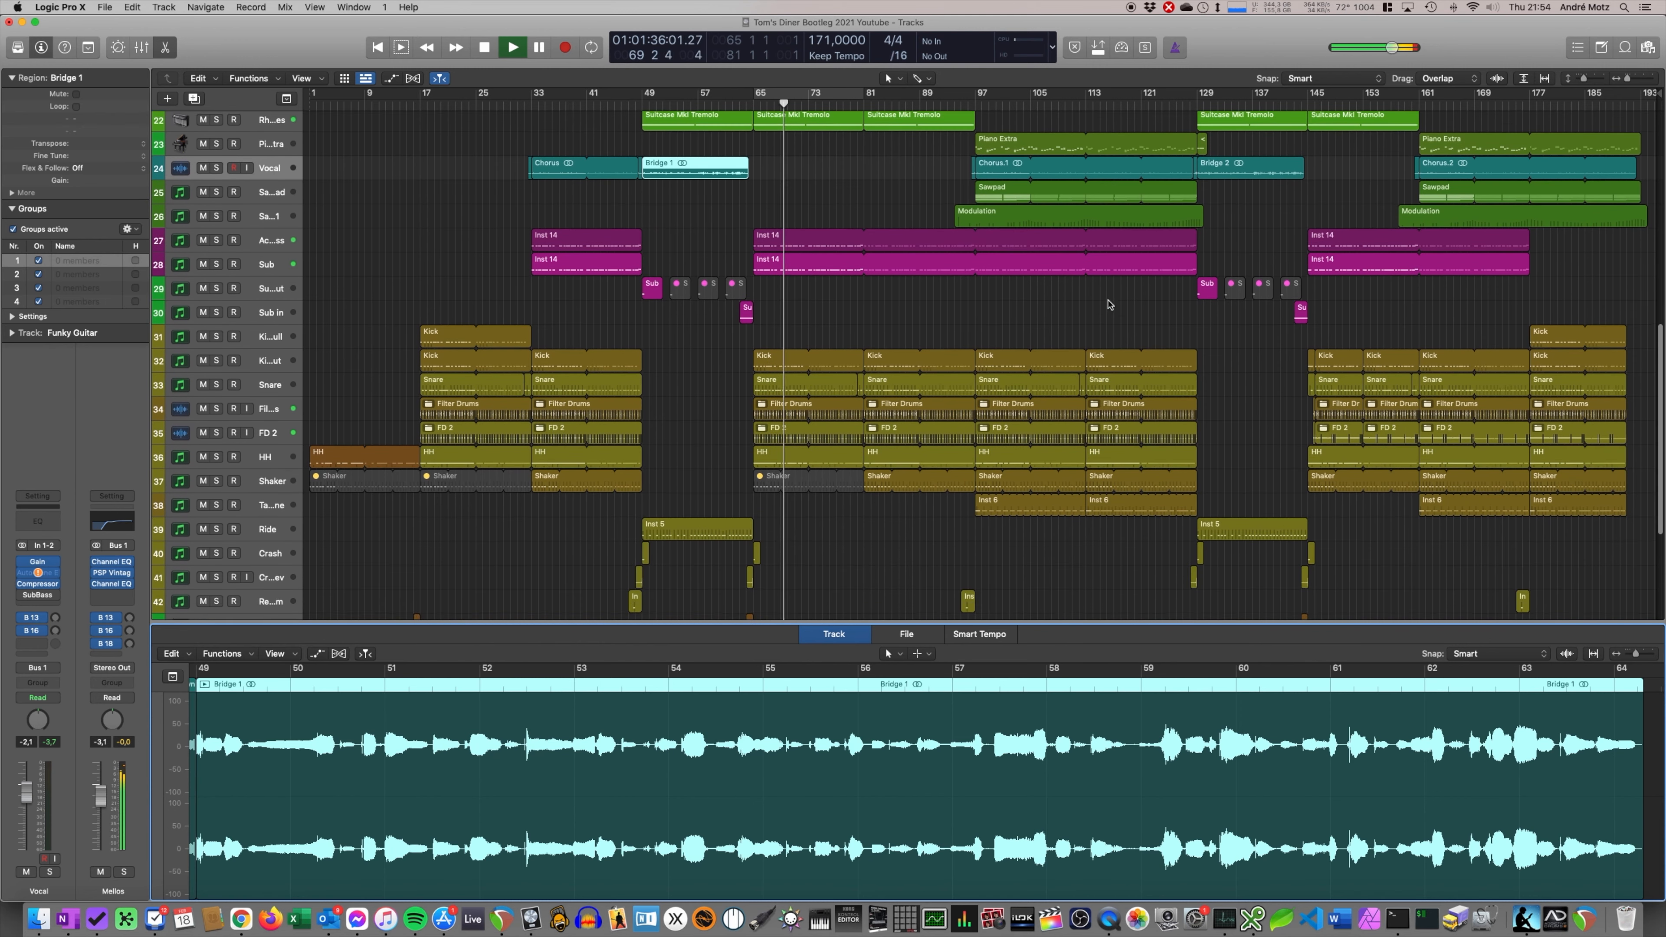
scroll(1108, 304, down, 6)
click(1045, 486)
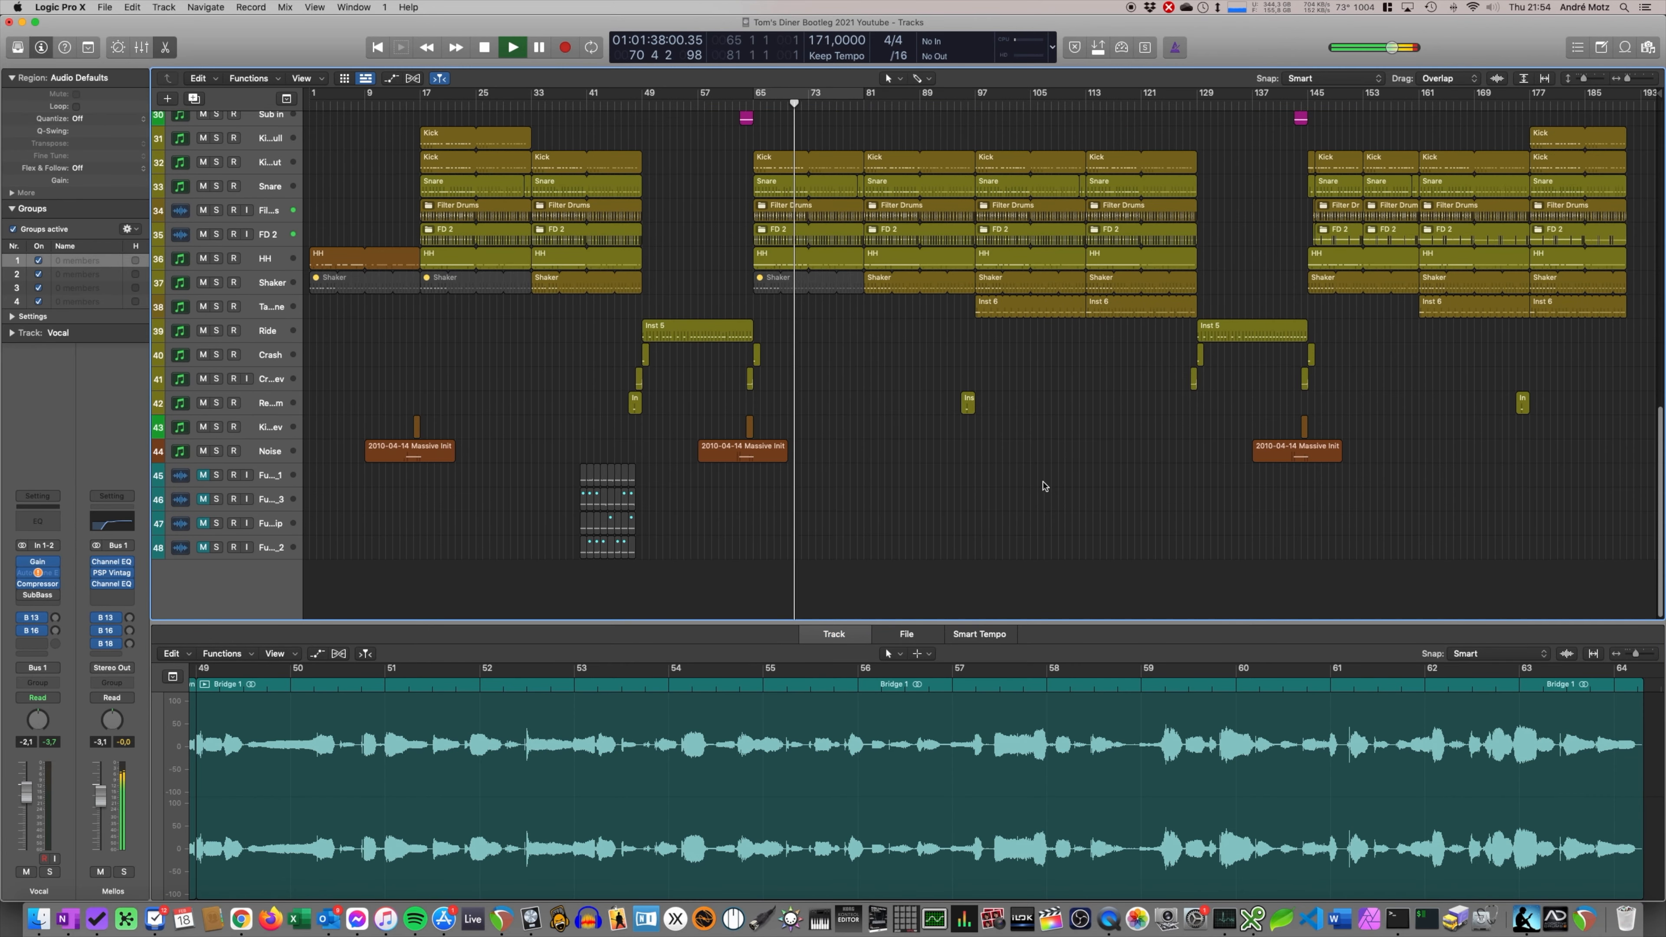
key(z)
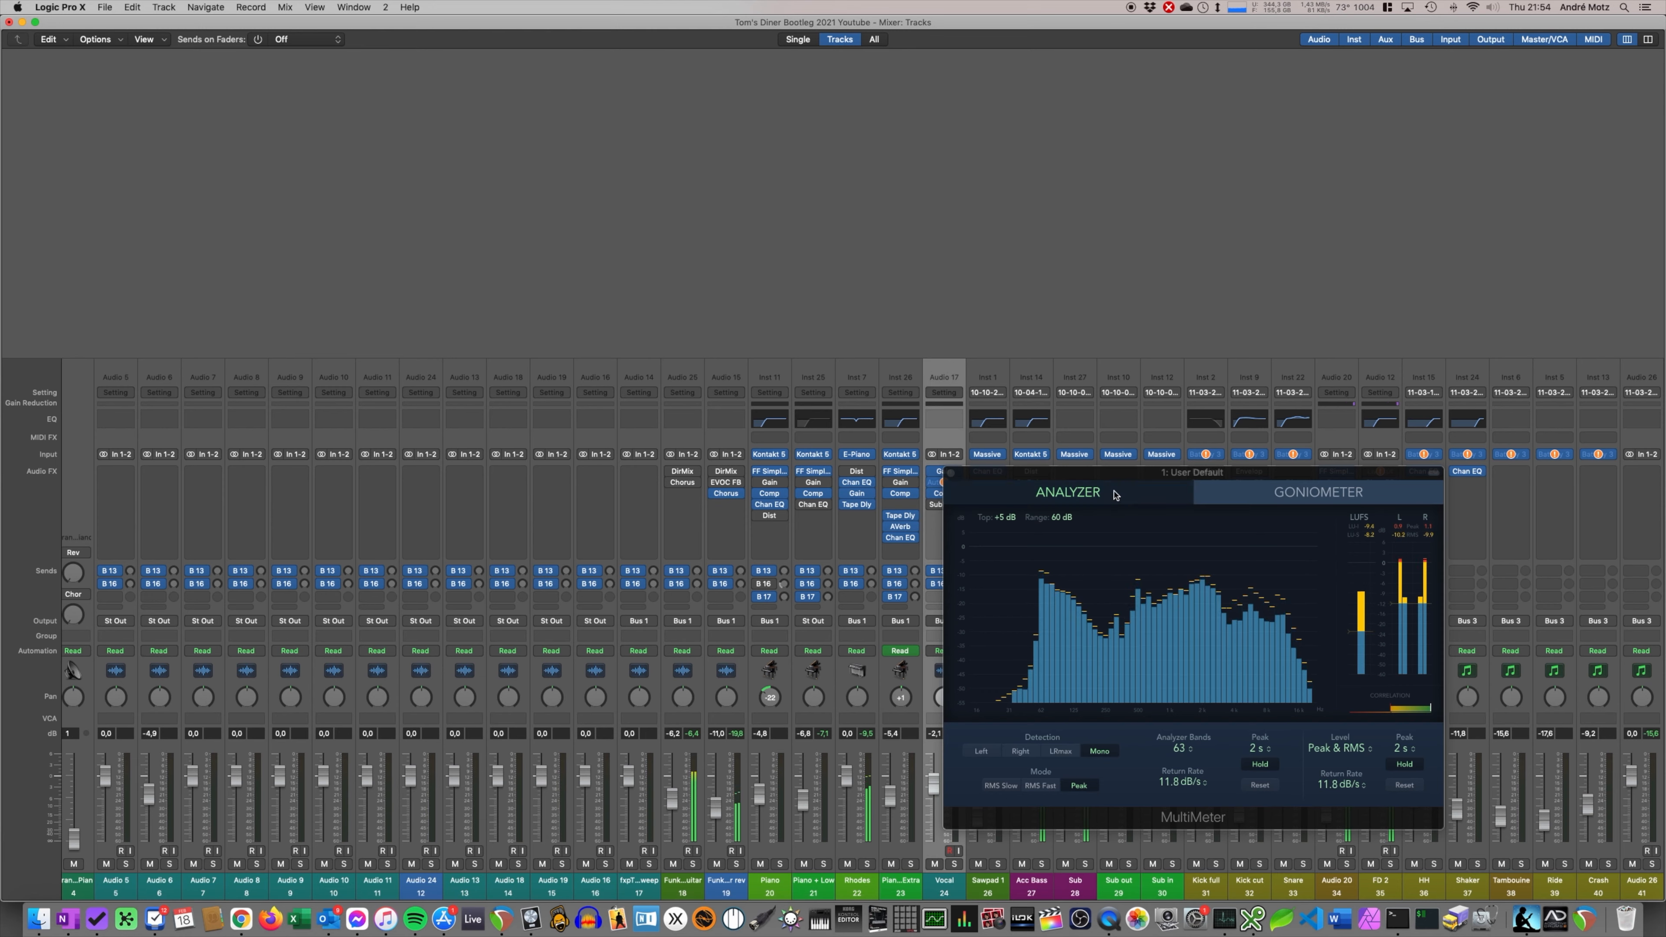
drag(1115, 472, 844, 17)
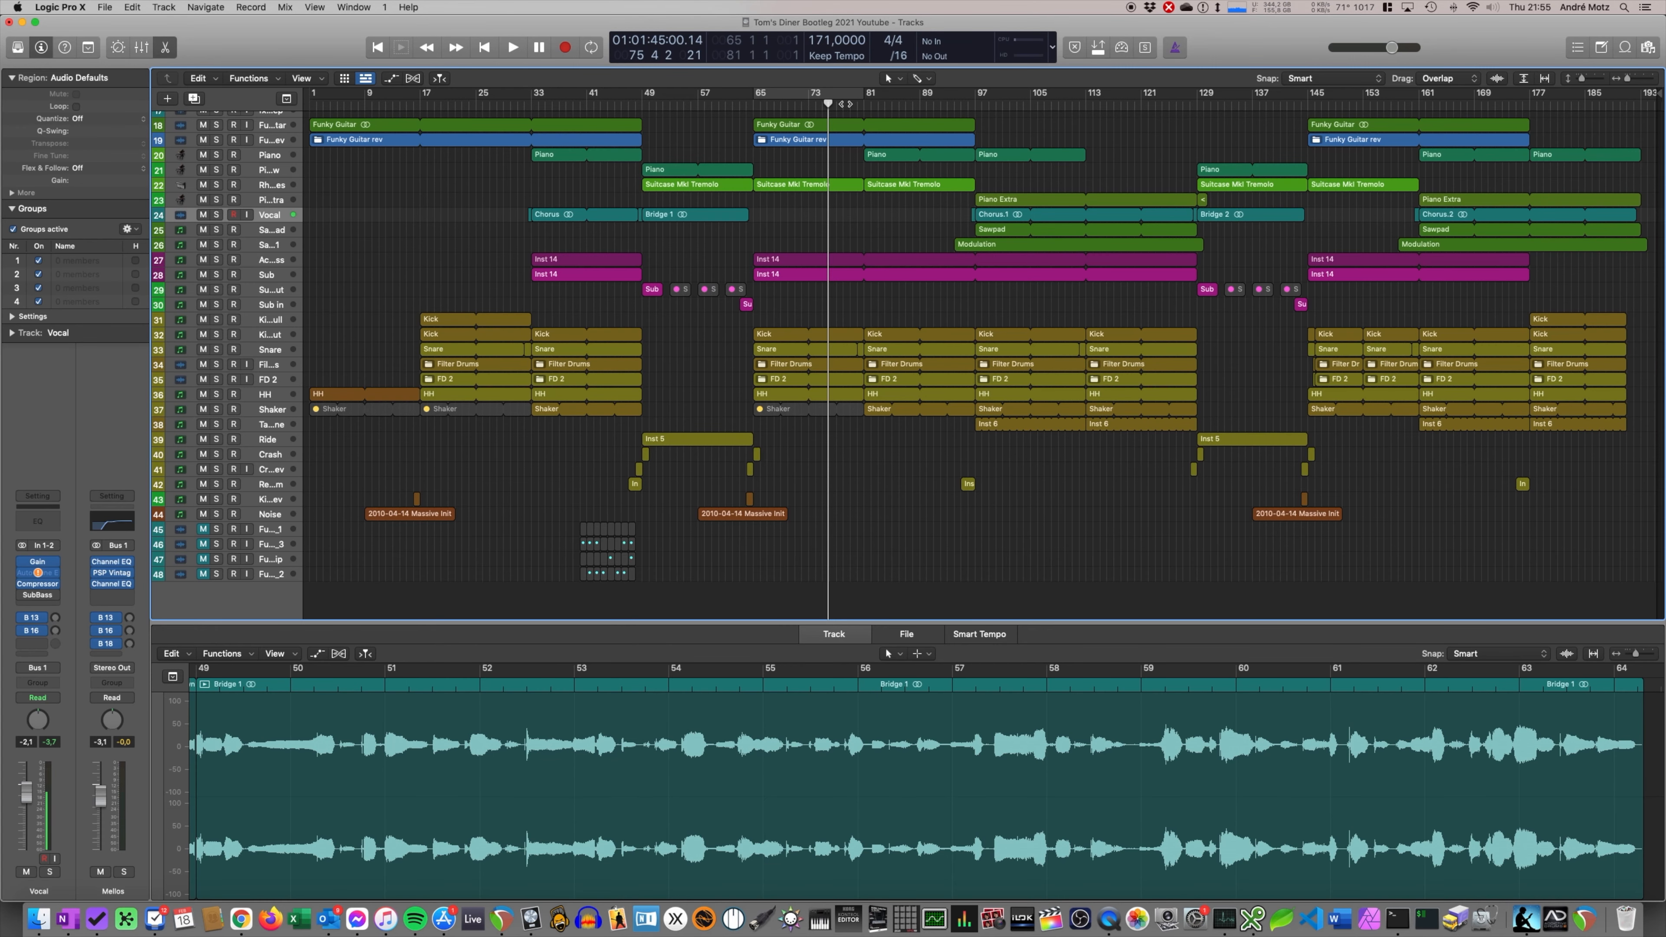
- Play the arrangement from about bar 75, and listen to the Piano track on its own in solo
key(space)
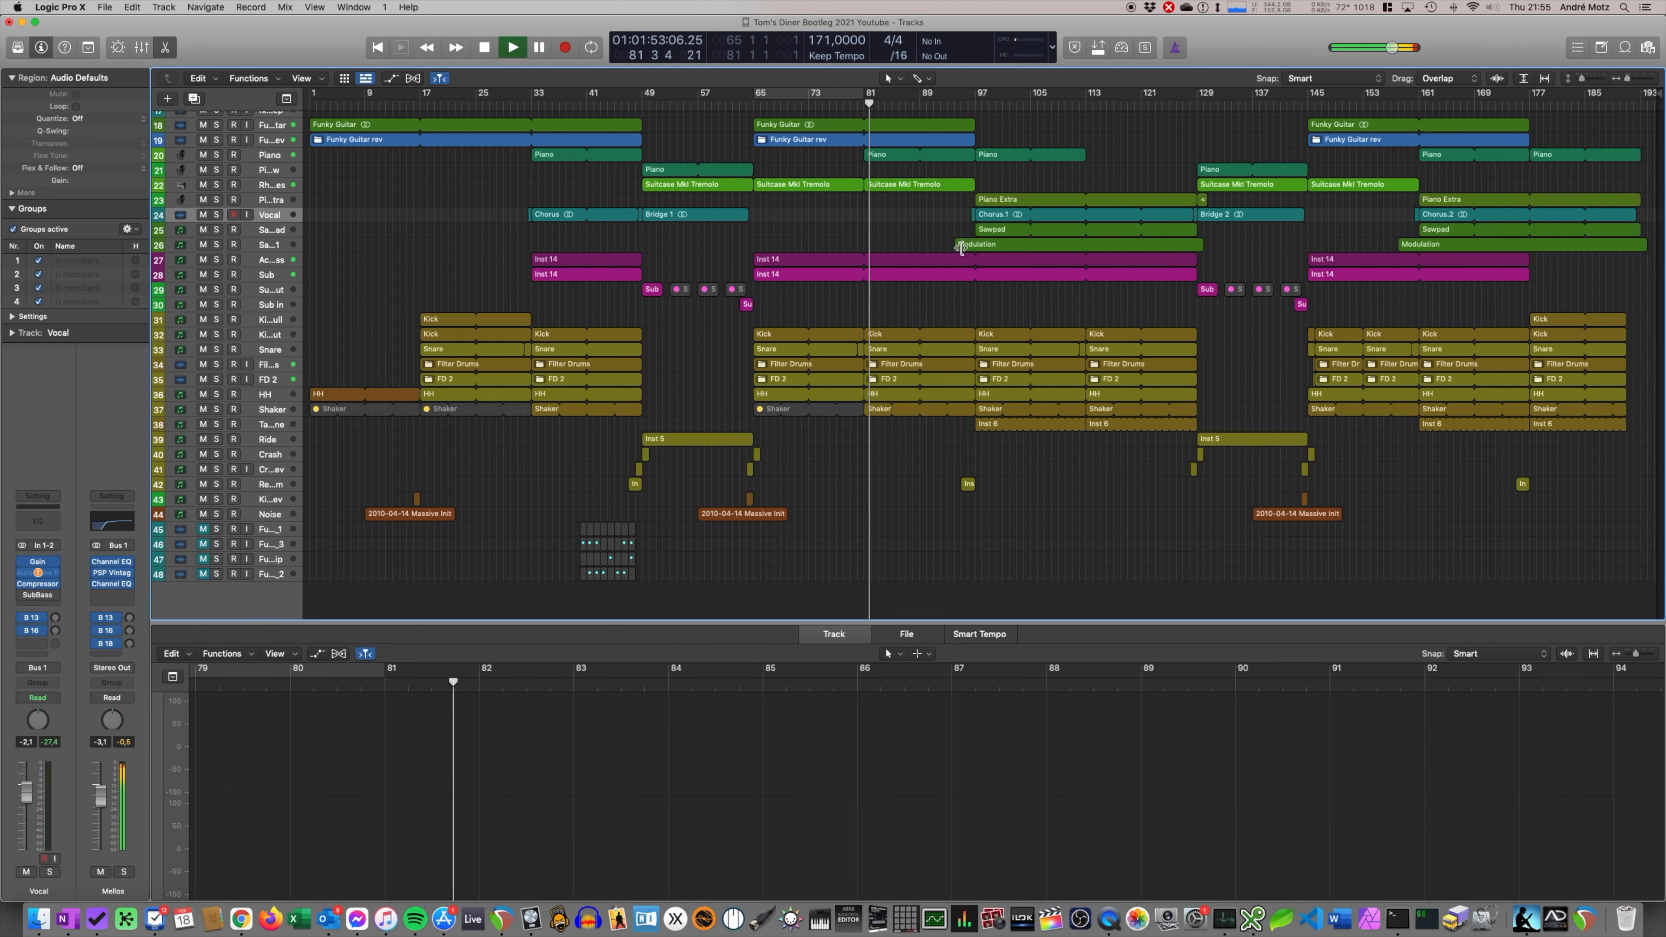
key(space)
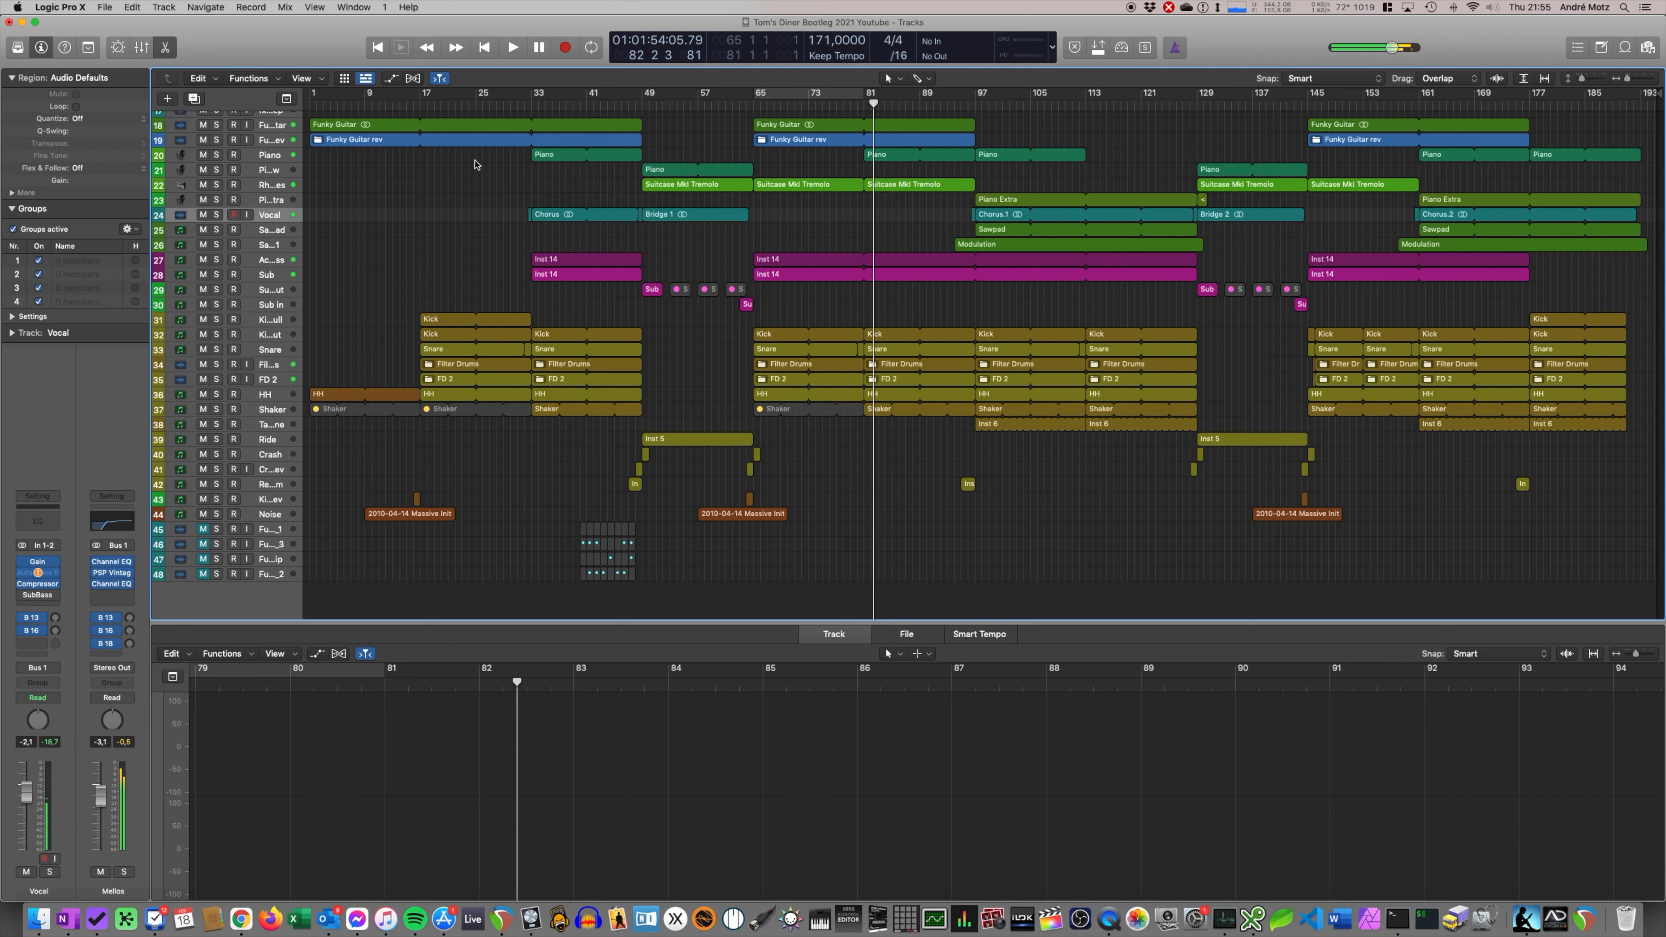
click(262, 155)
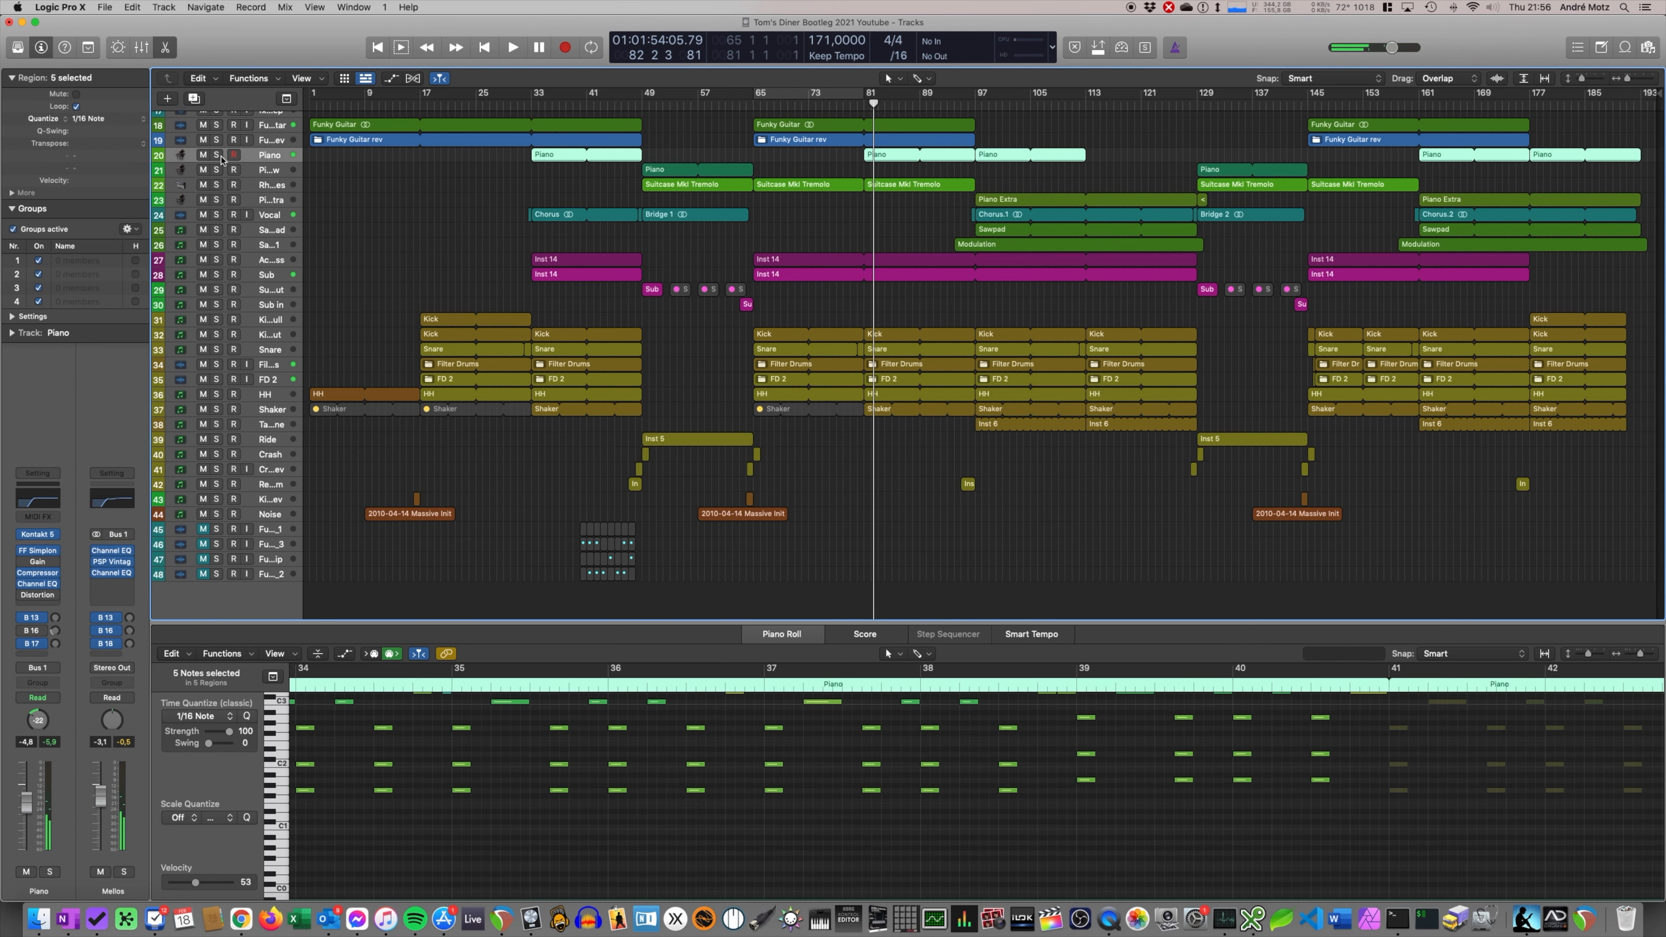
click(218, 156)
key(space)
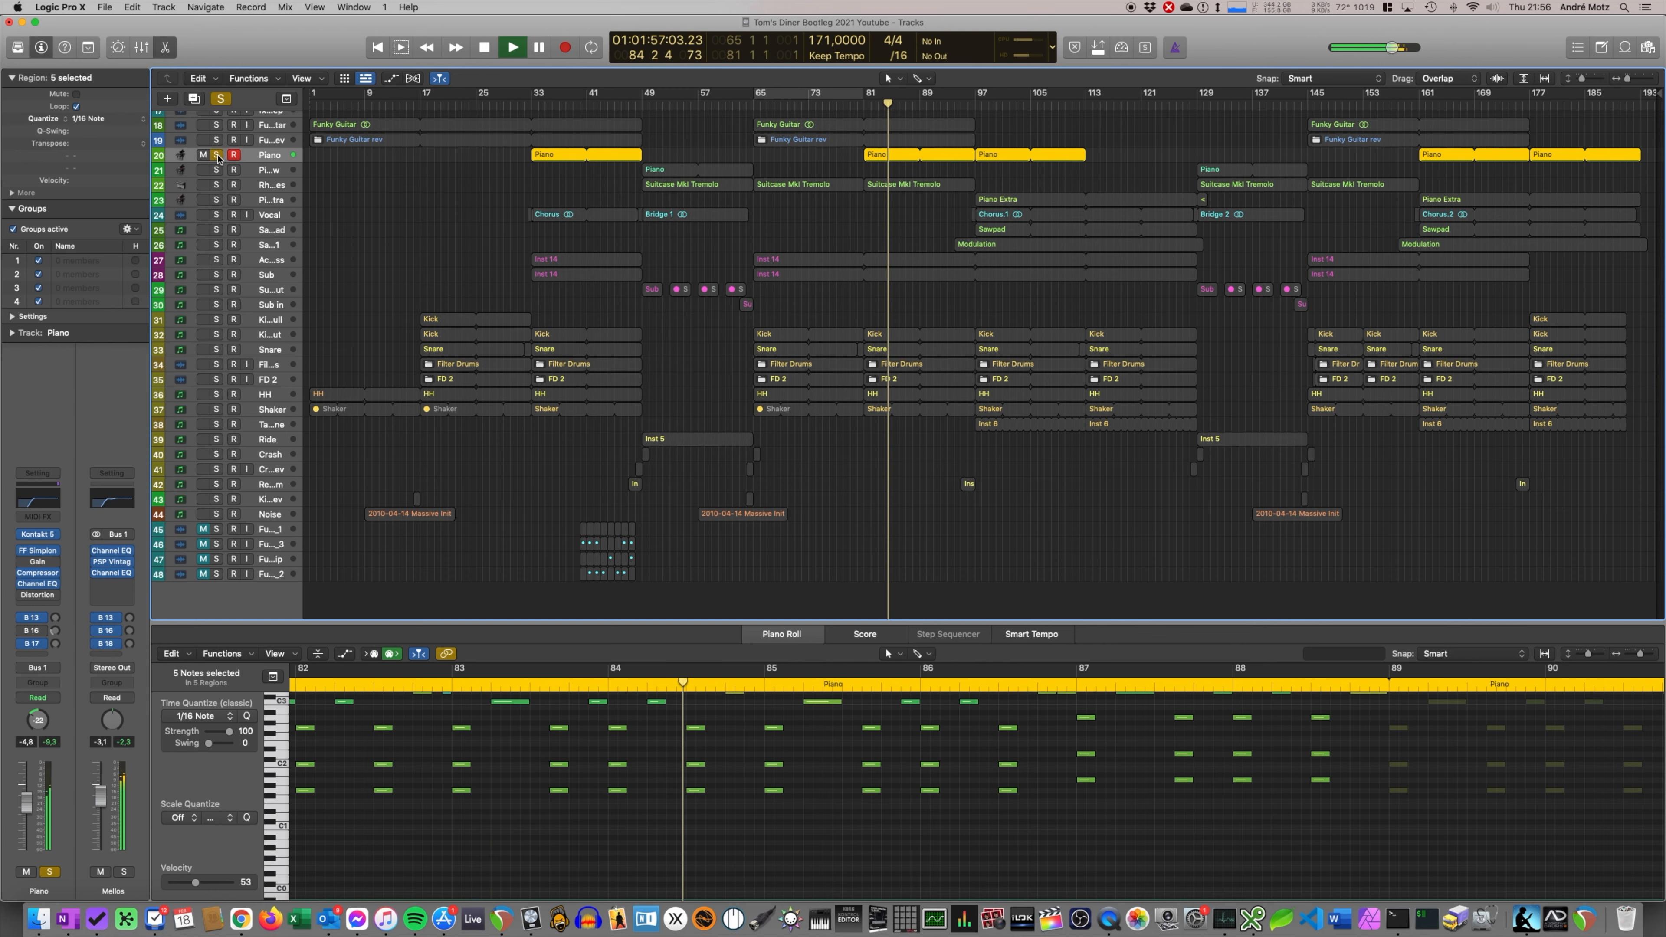
- View the Piano part's notes in a separate Piano Roll window, close it and take the Piano track out of solo
click(826, 789)
key(super+4)
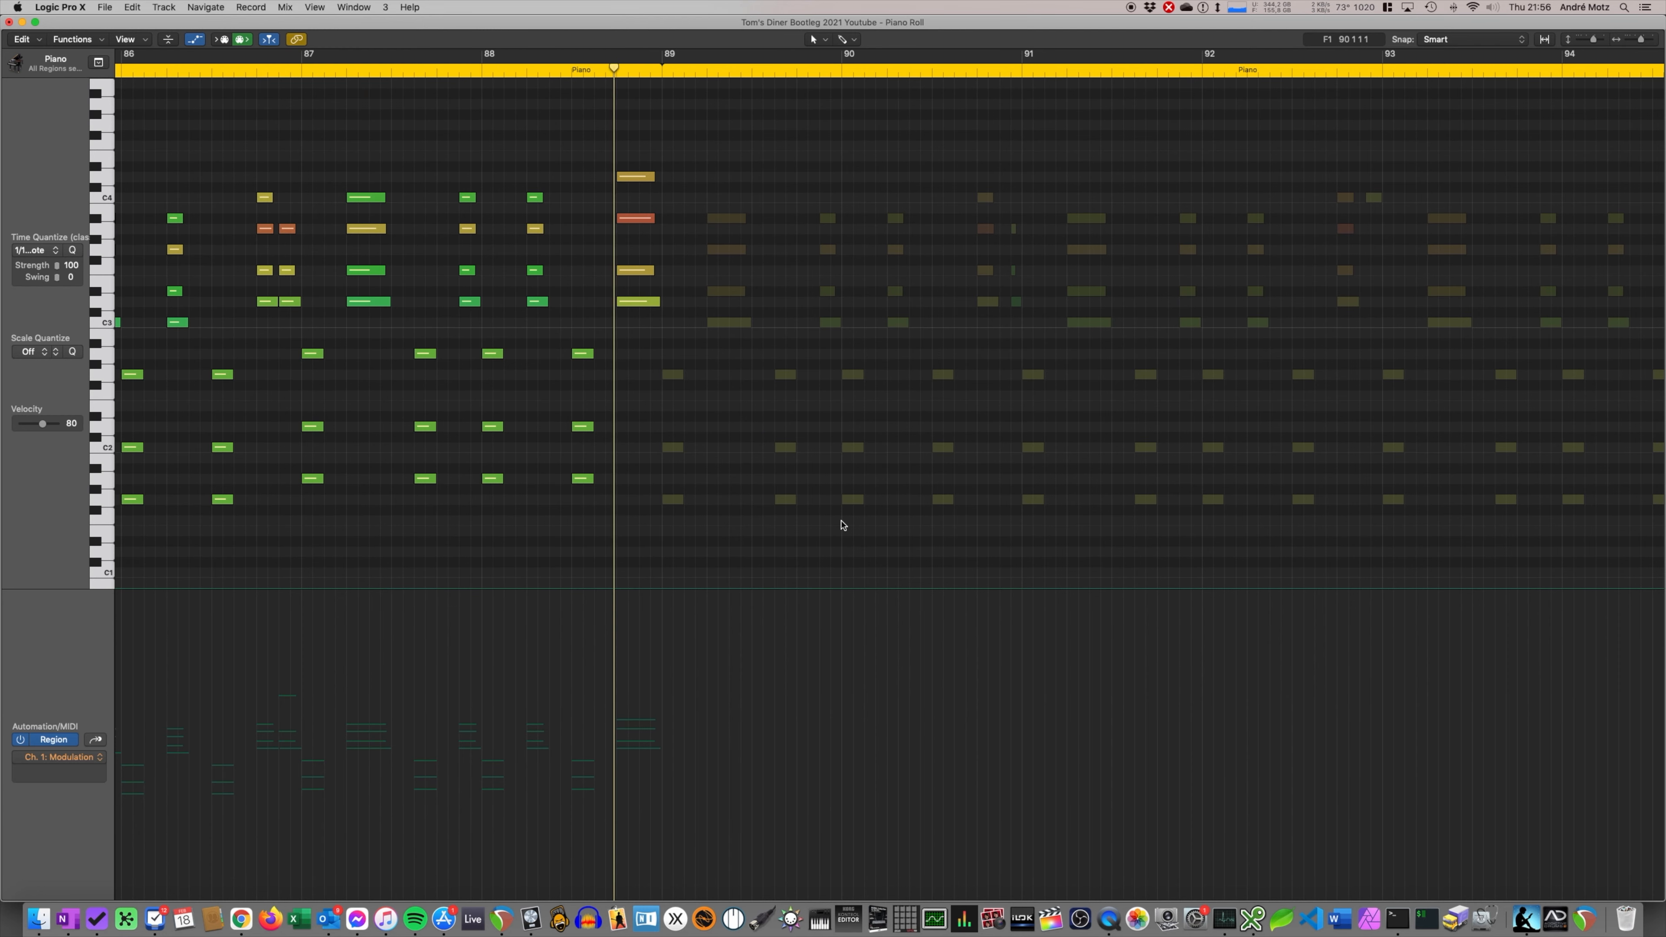
key(super+w)
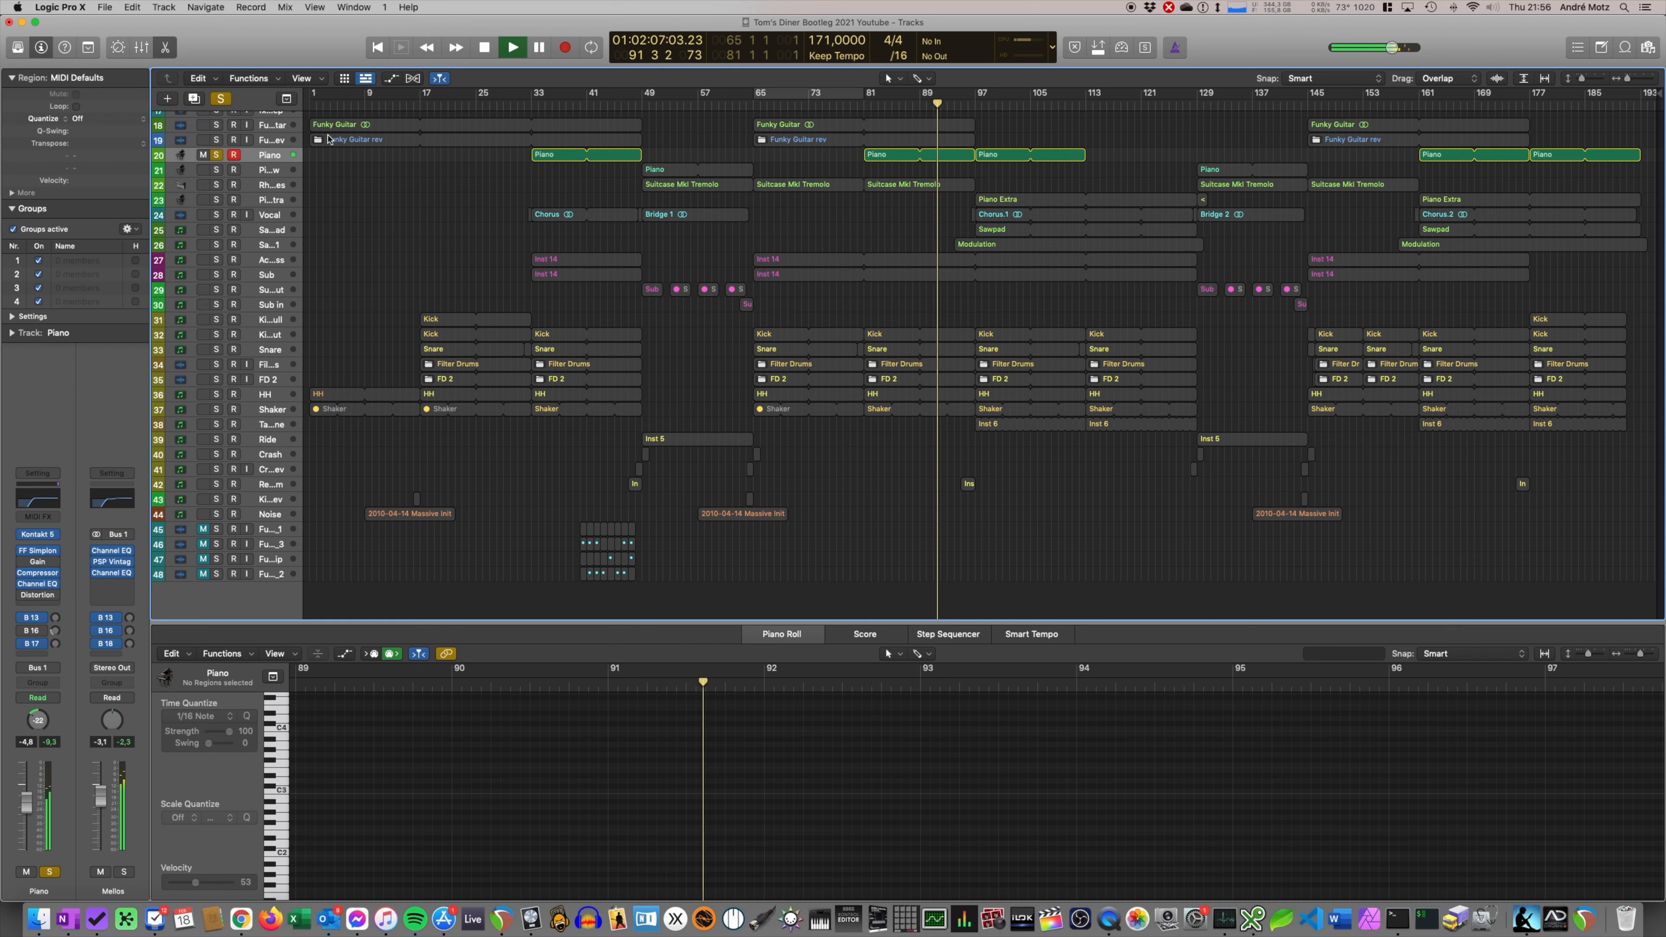
key(s)
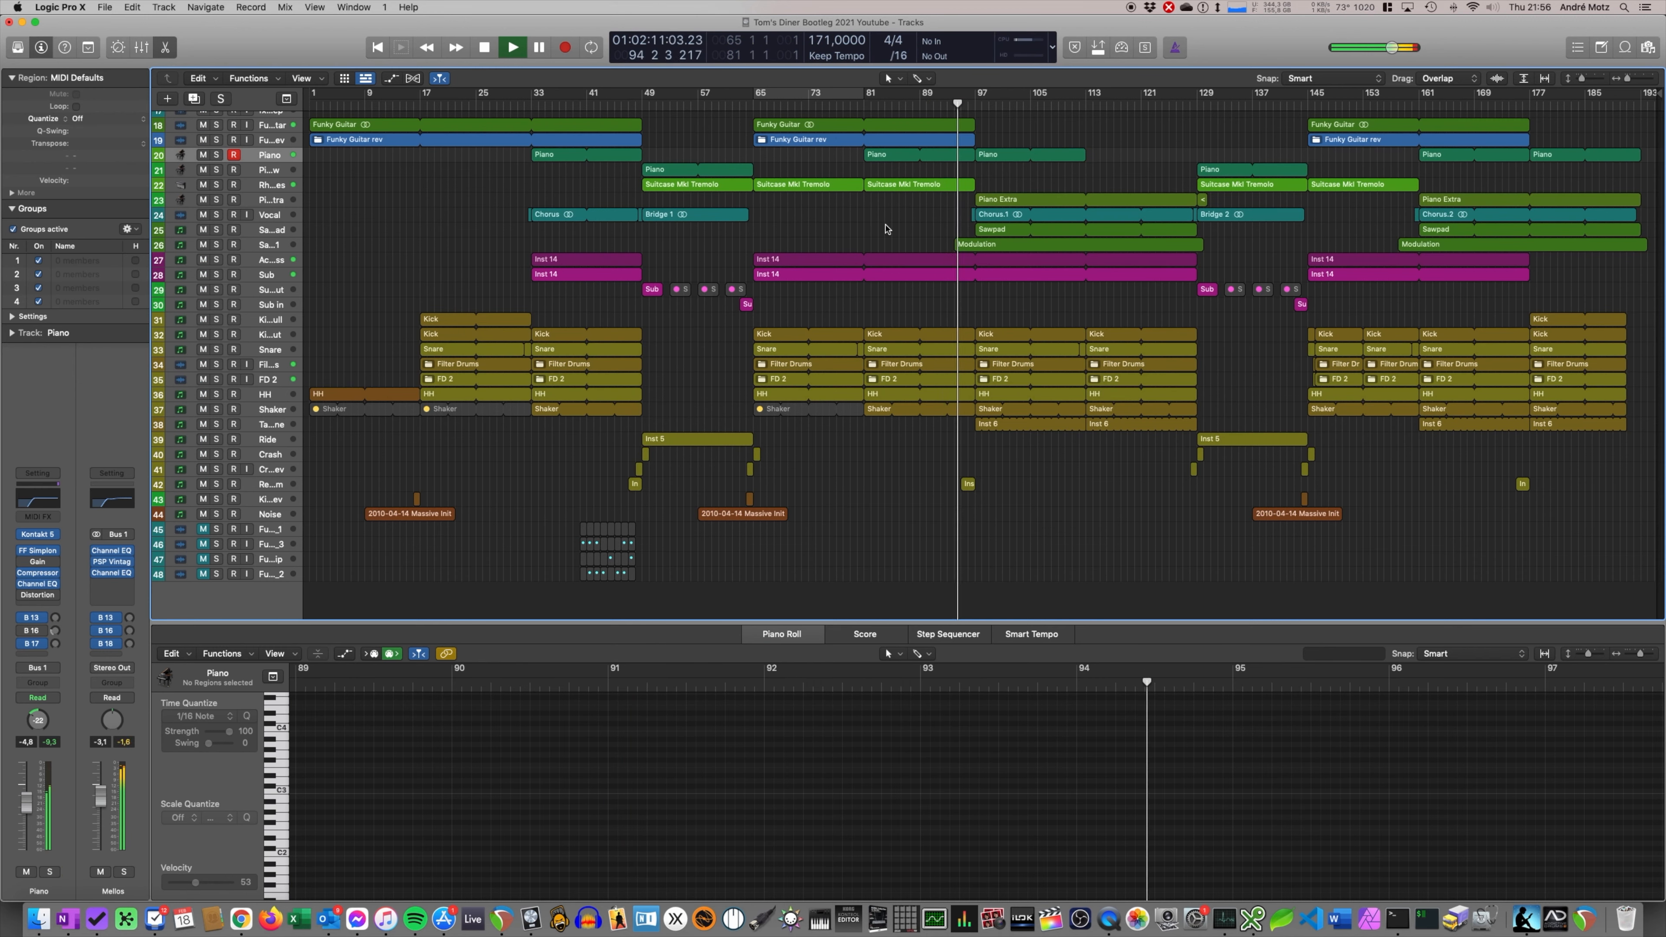
- Open the Massive instrument on the Sawpad track and listen to the track in solo, ending with solo off
click(1013, 230)
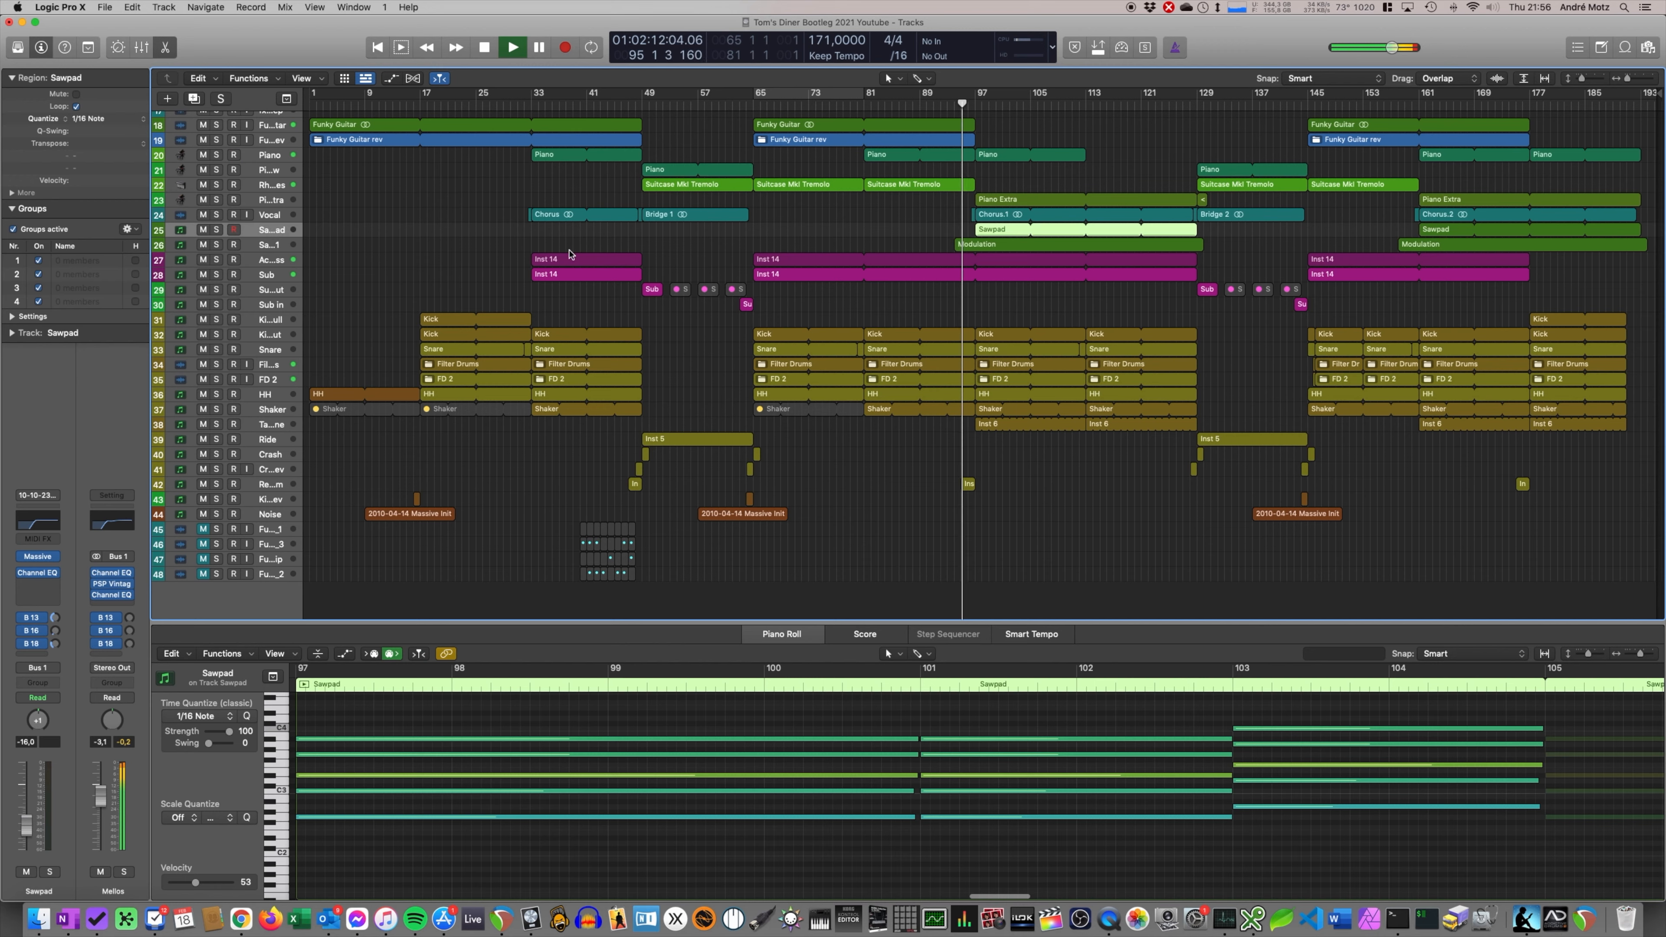
click(271, 230)
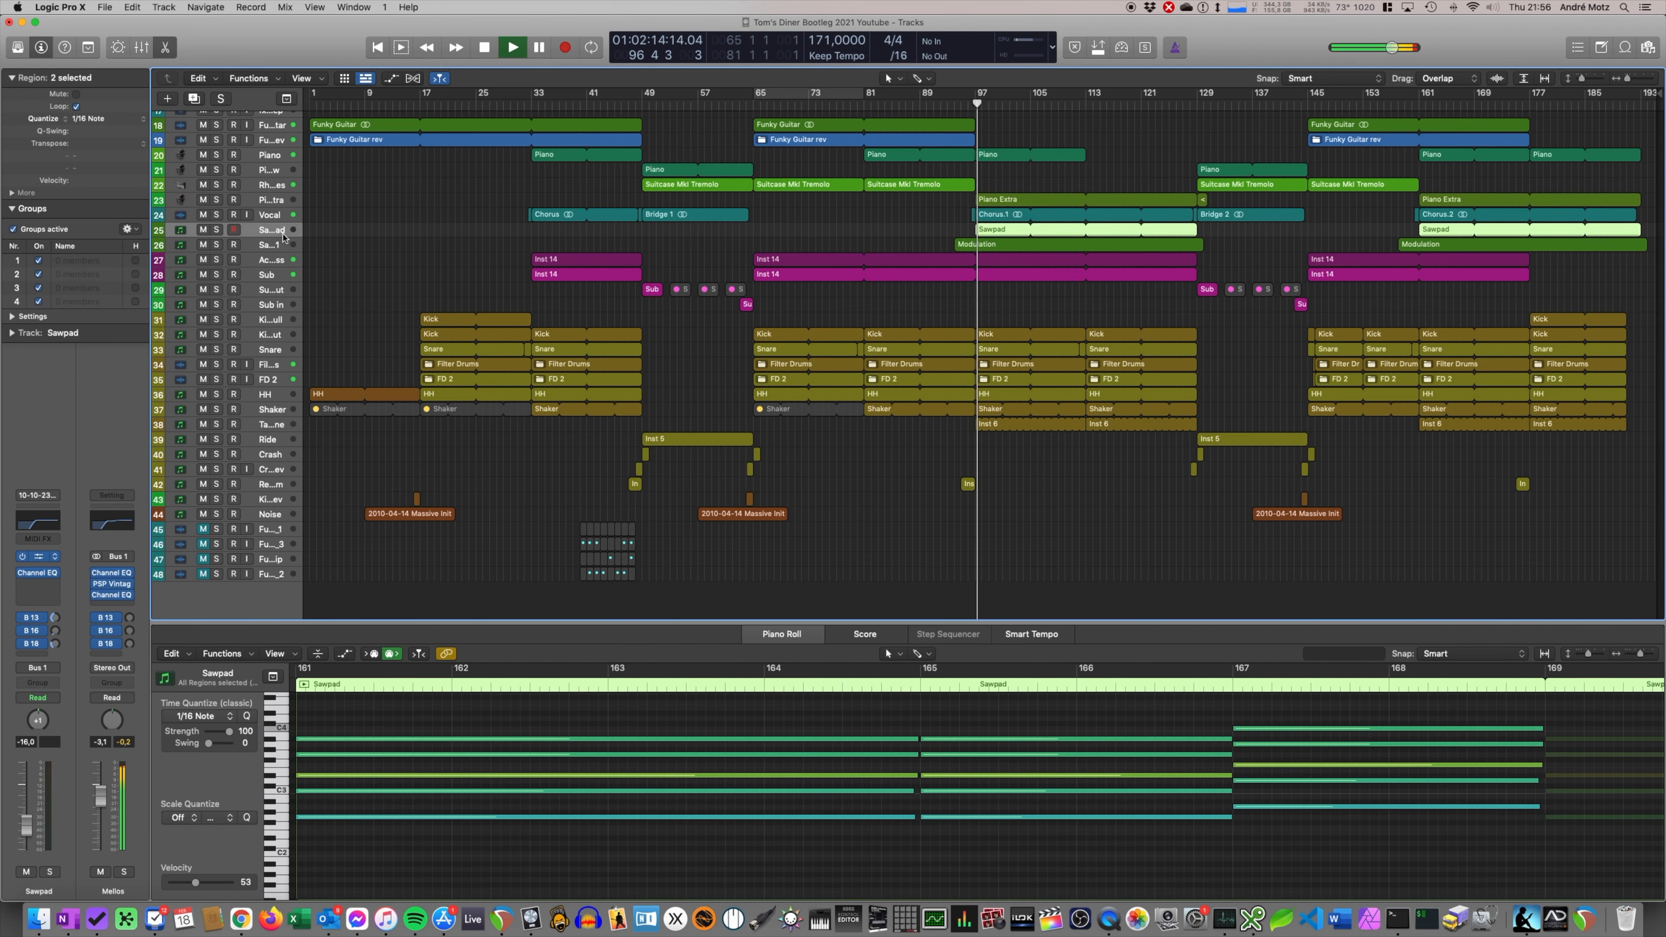
click(37, 555)
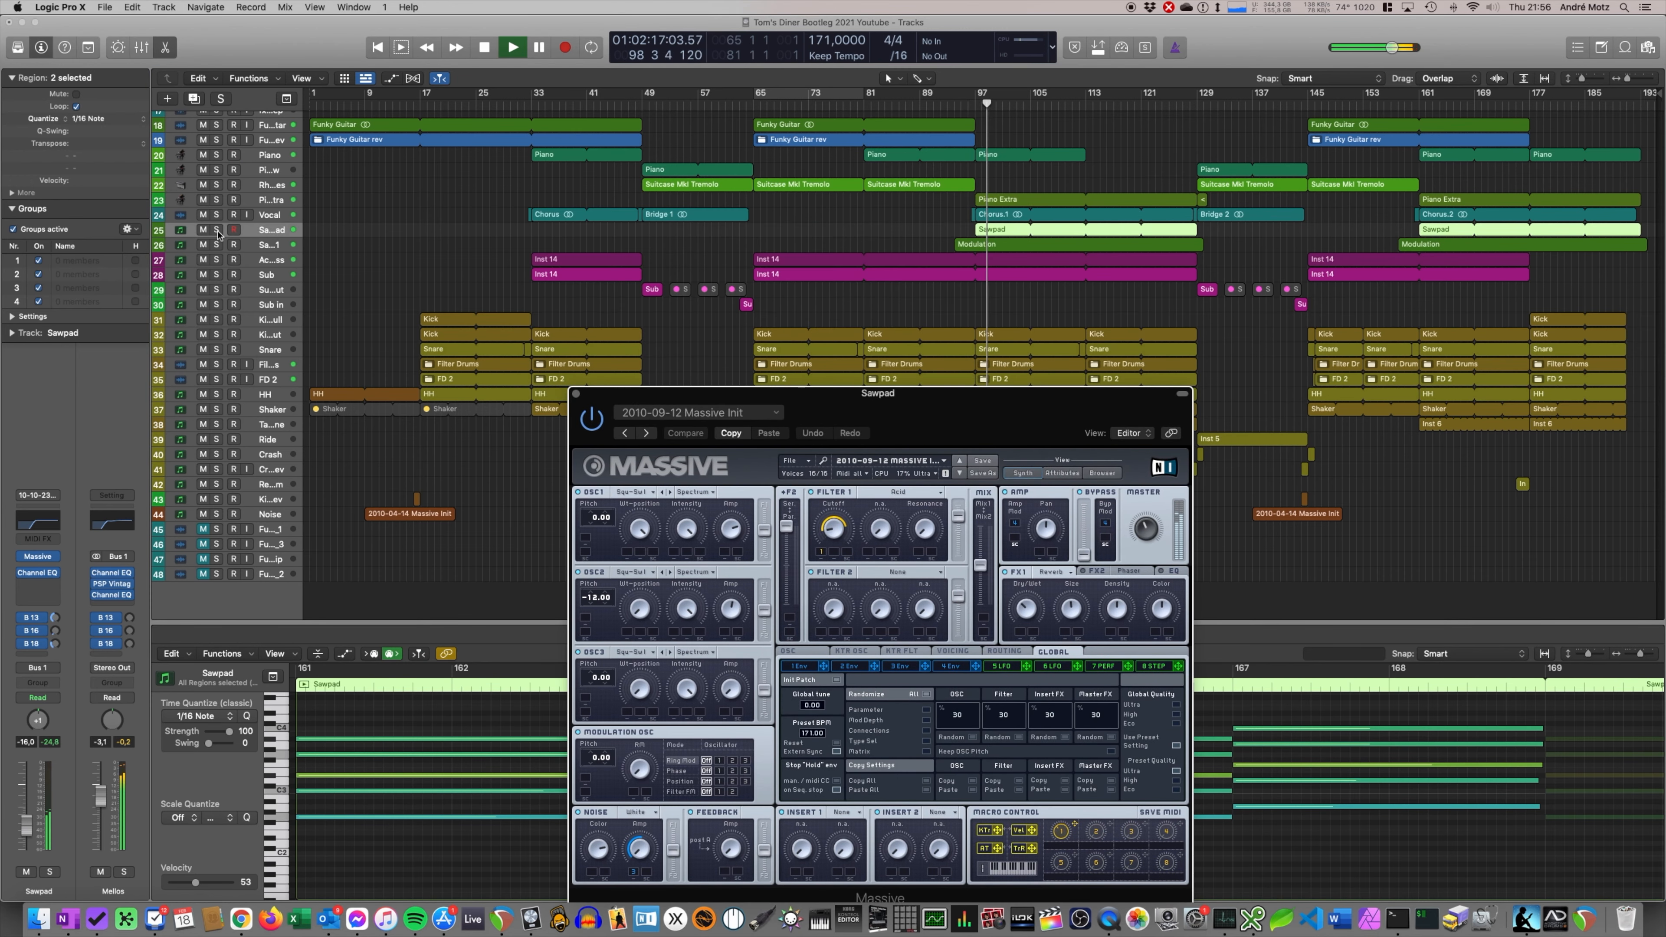
click(218, 236)
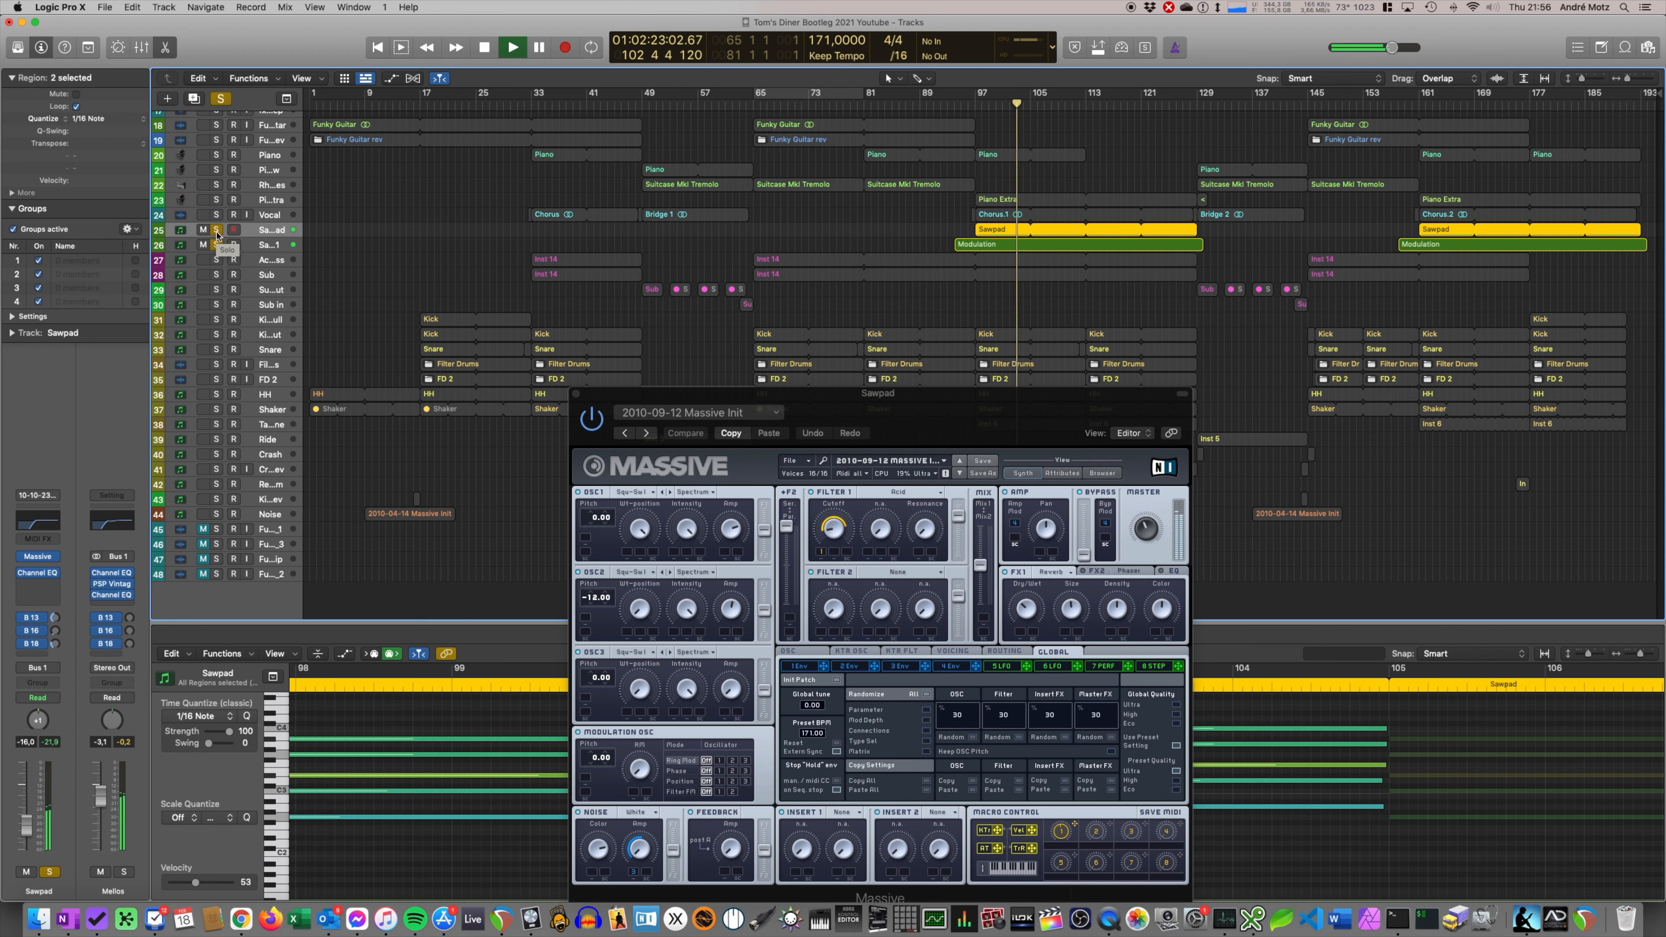
click(217, 229)
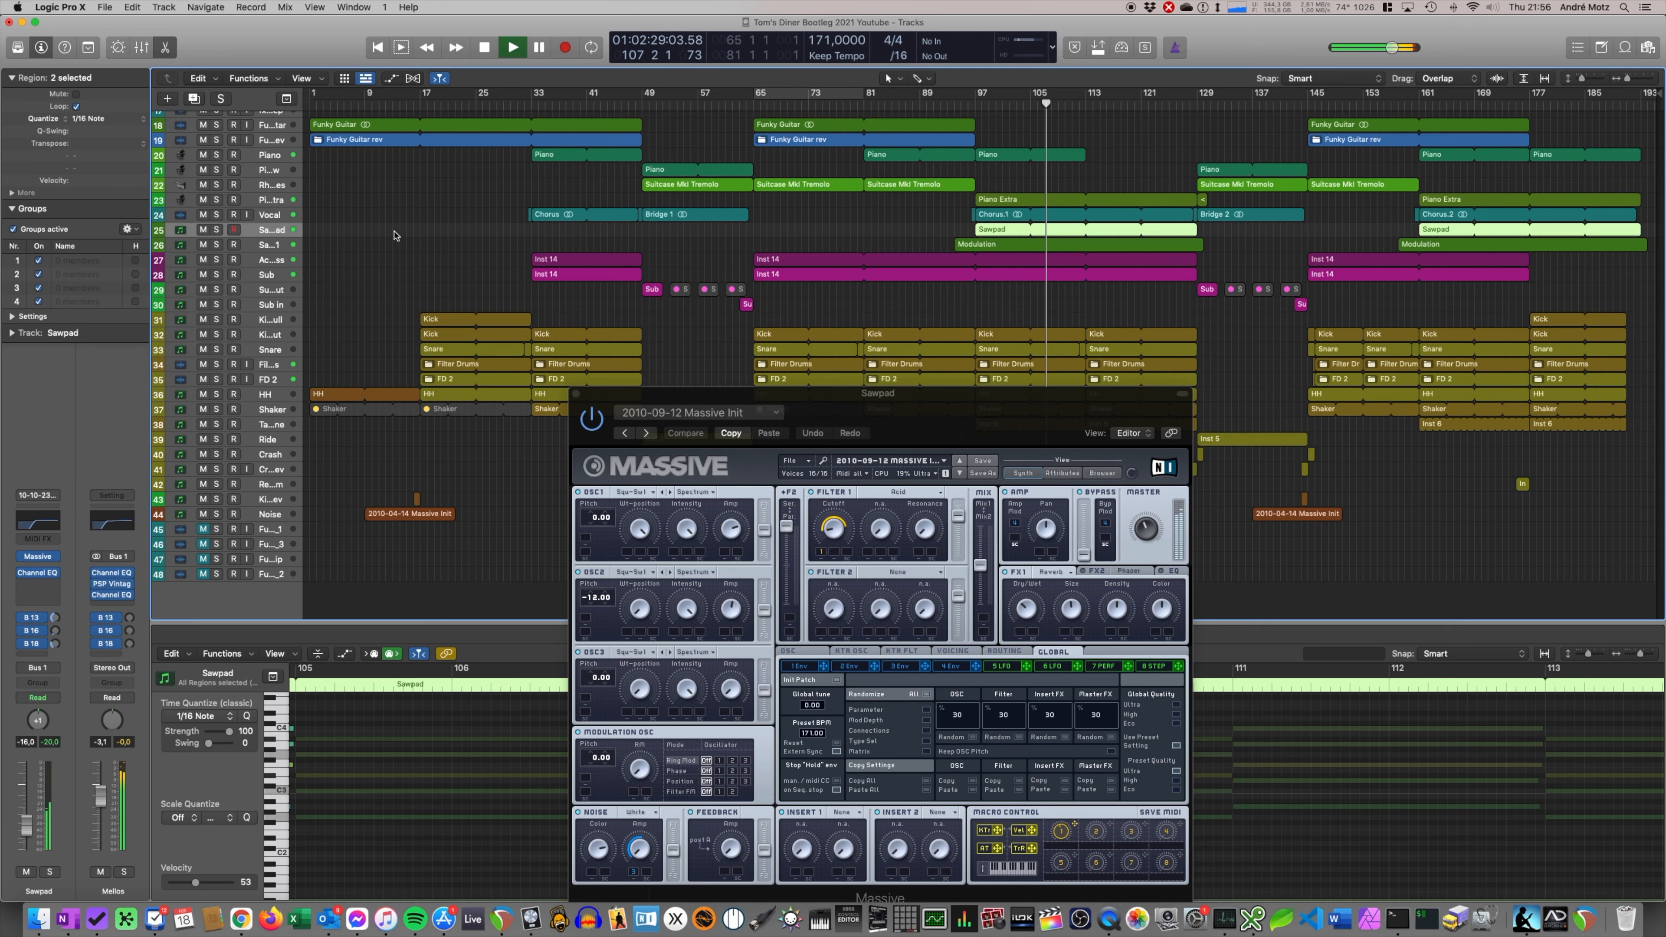
- Check the mixer channels during playback, and close the Sawpad track's Massive window with the project stopped
key(2)
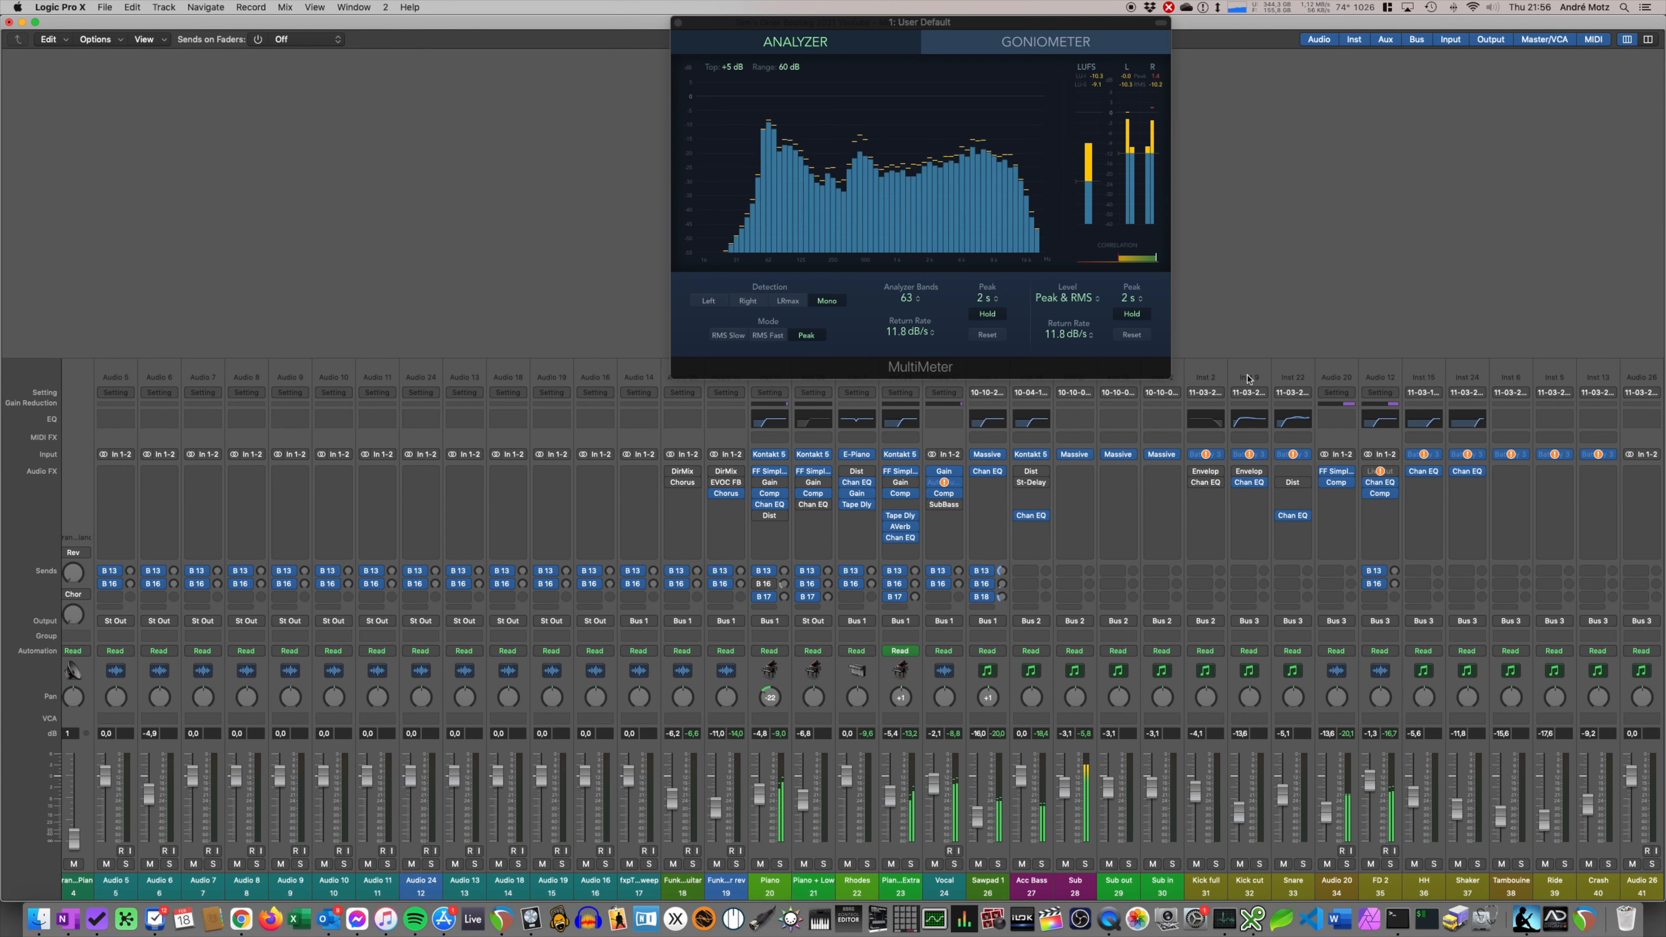
scroll(1214, 427, right, 15)
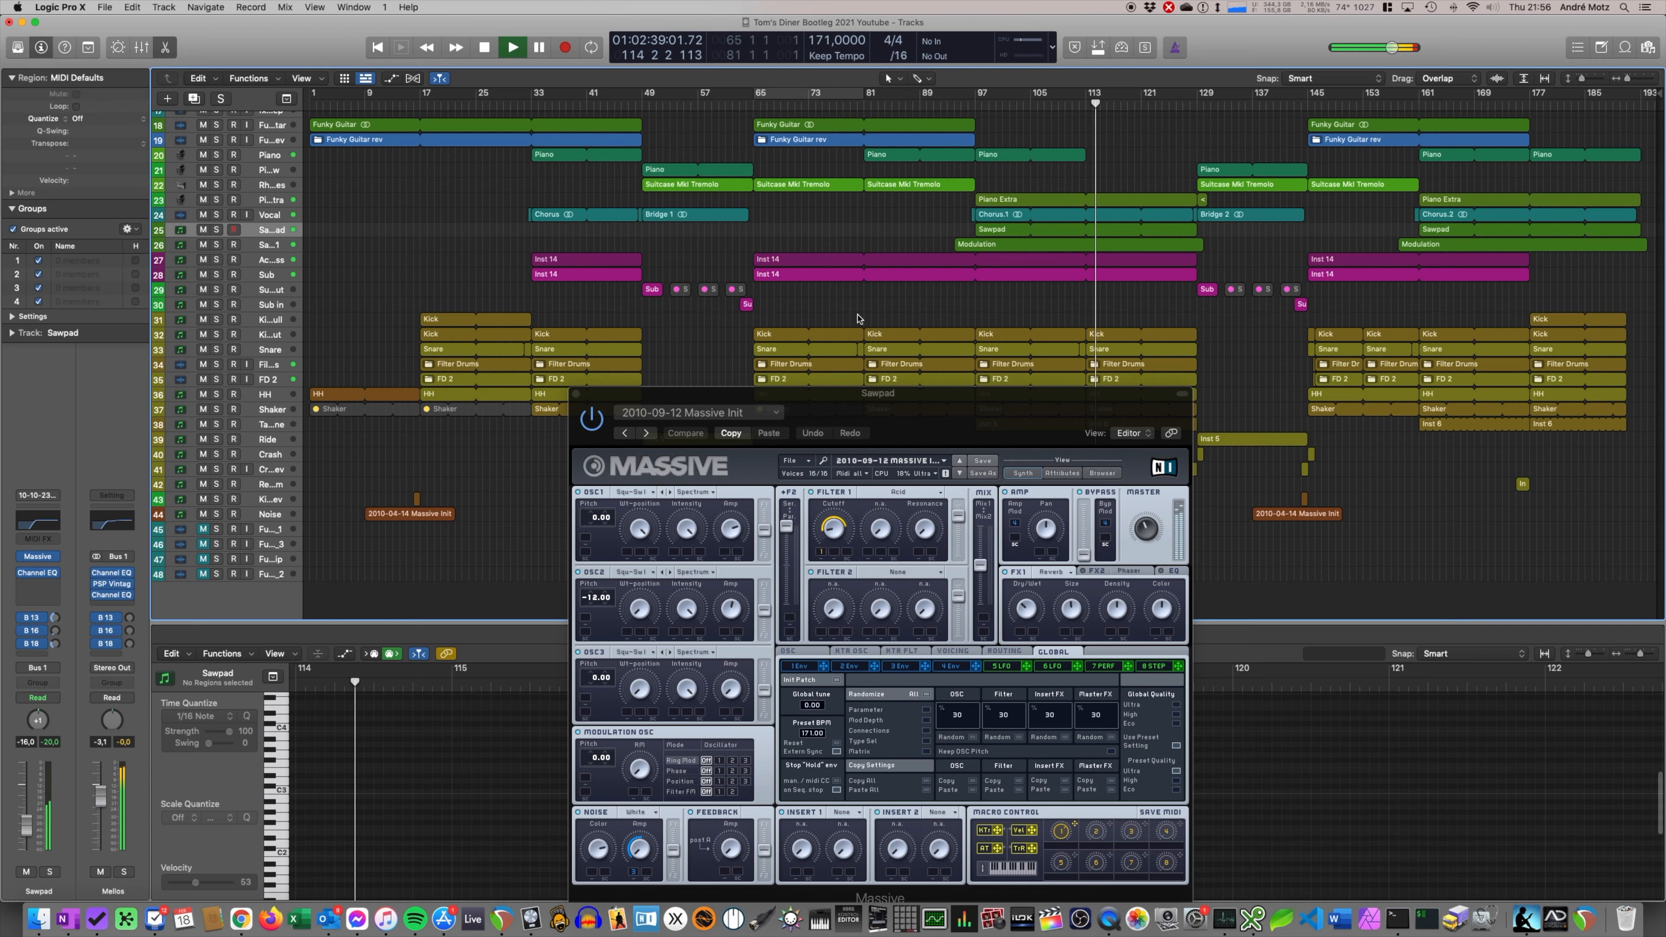
drag(869, 401, 647, 480)
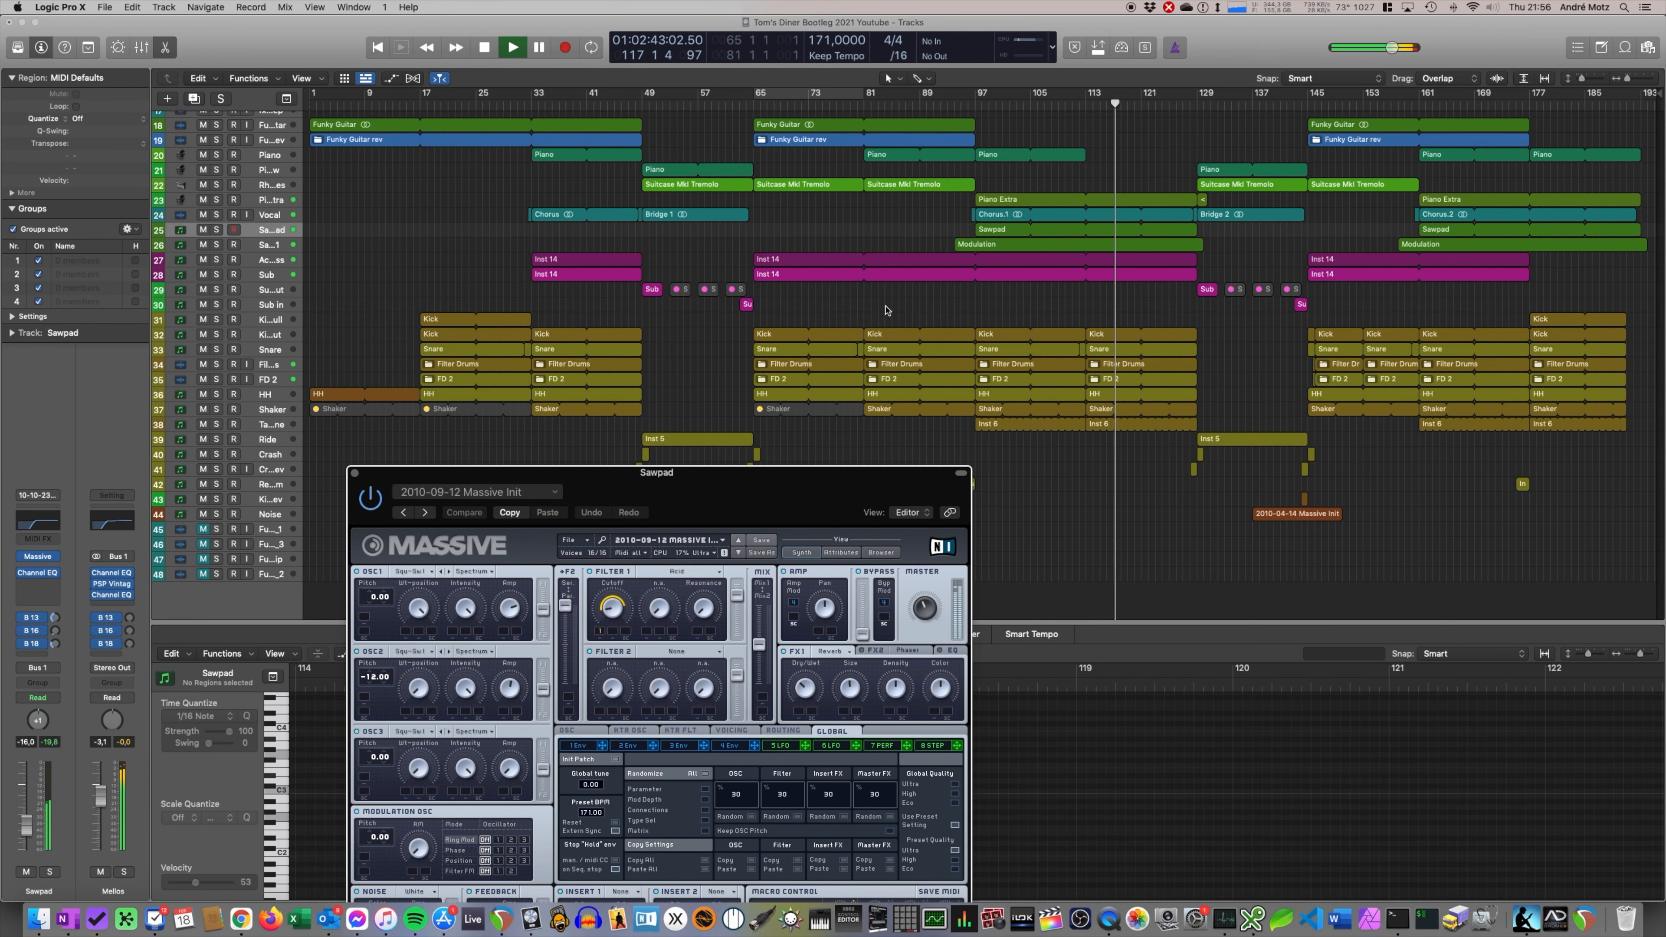
key(space)
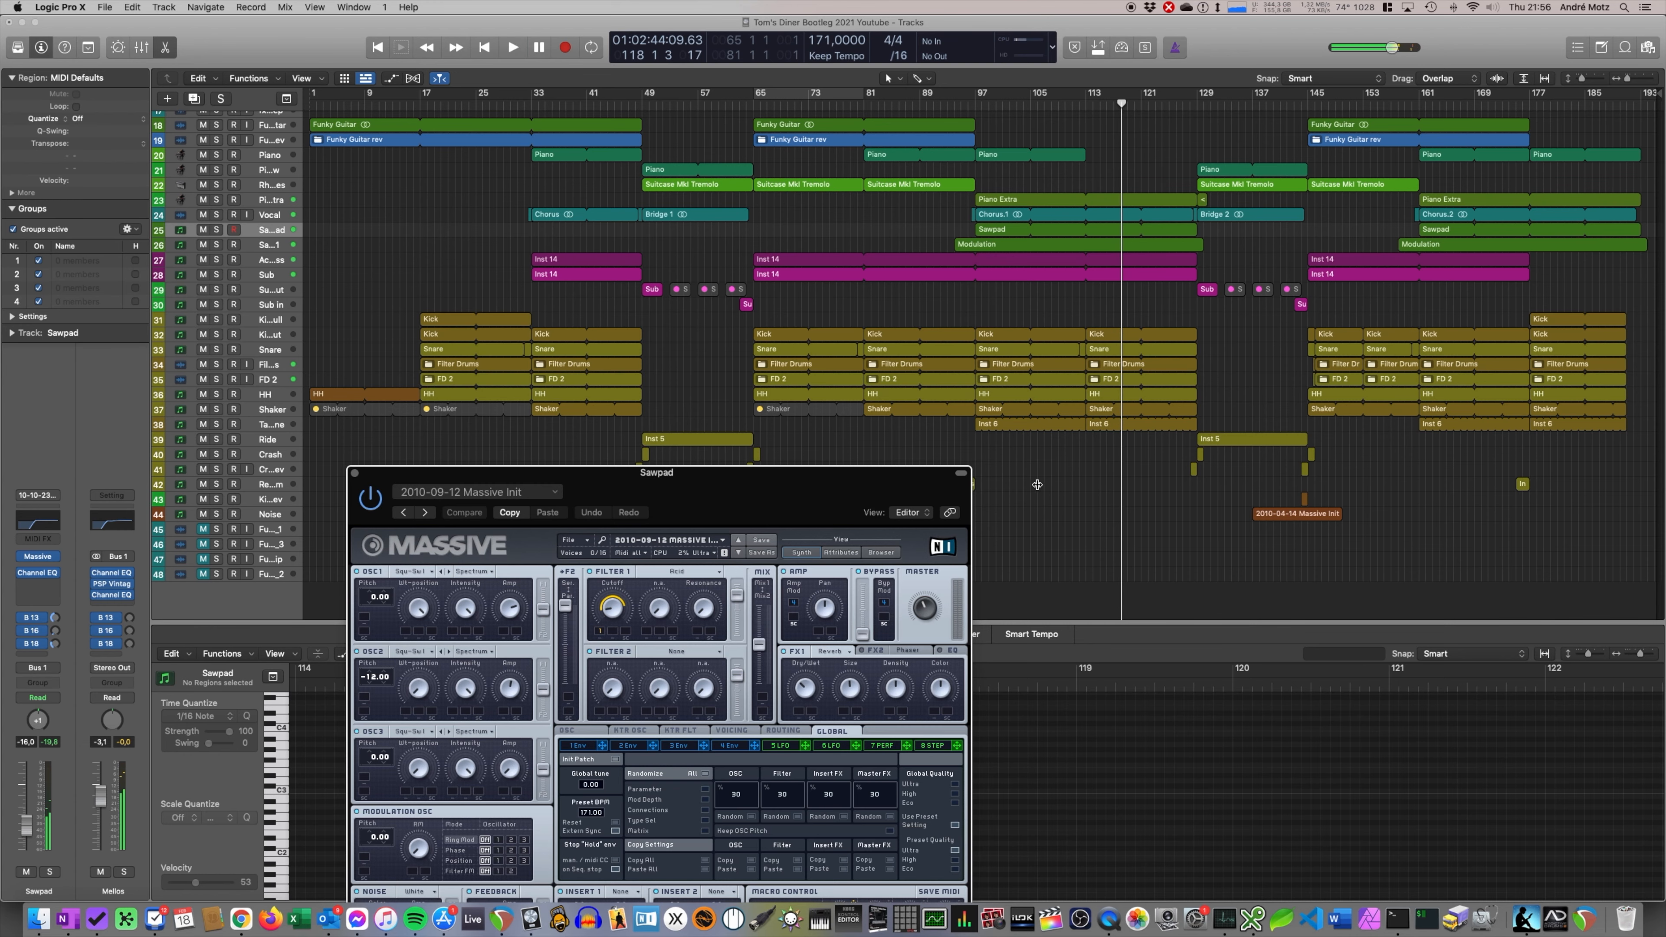
click(354, 474)
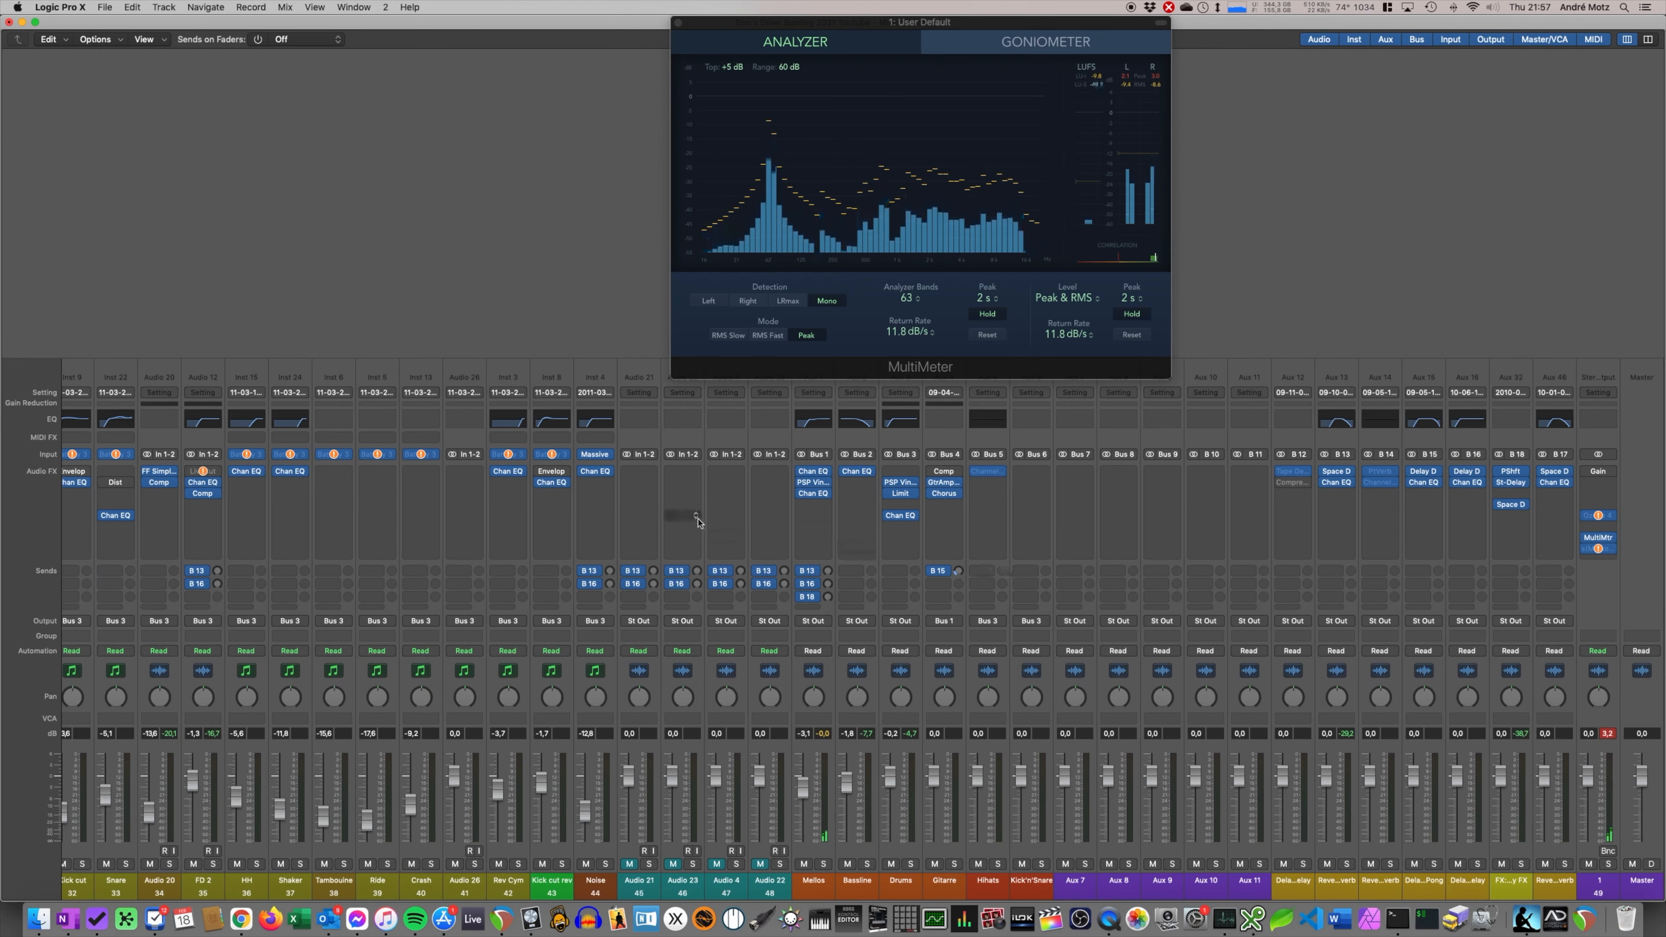
- Examine the mixer's channel strips from the first audio tracks through the buses and auxes to the master
scroll(700, 522, left, 2)
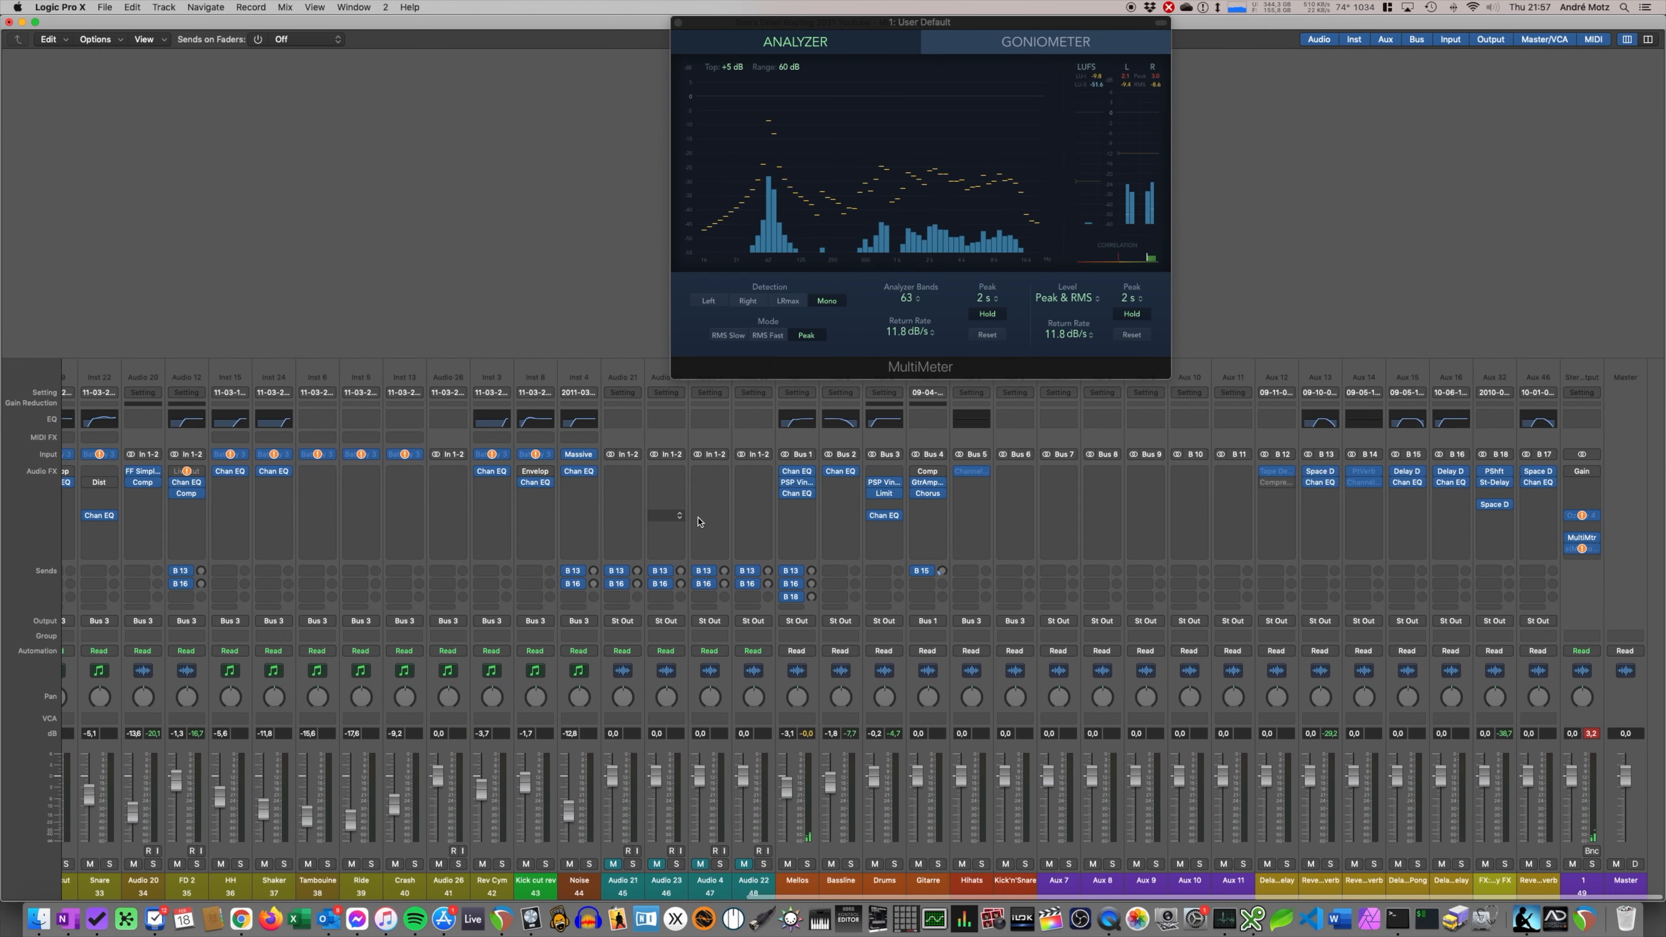
scroll(699, 522, left, 15)
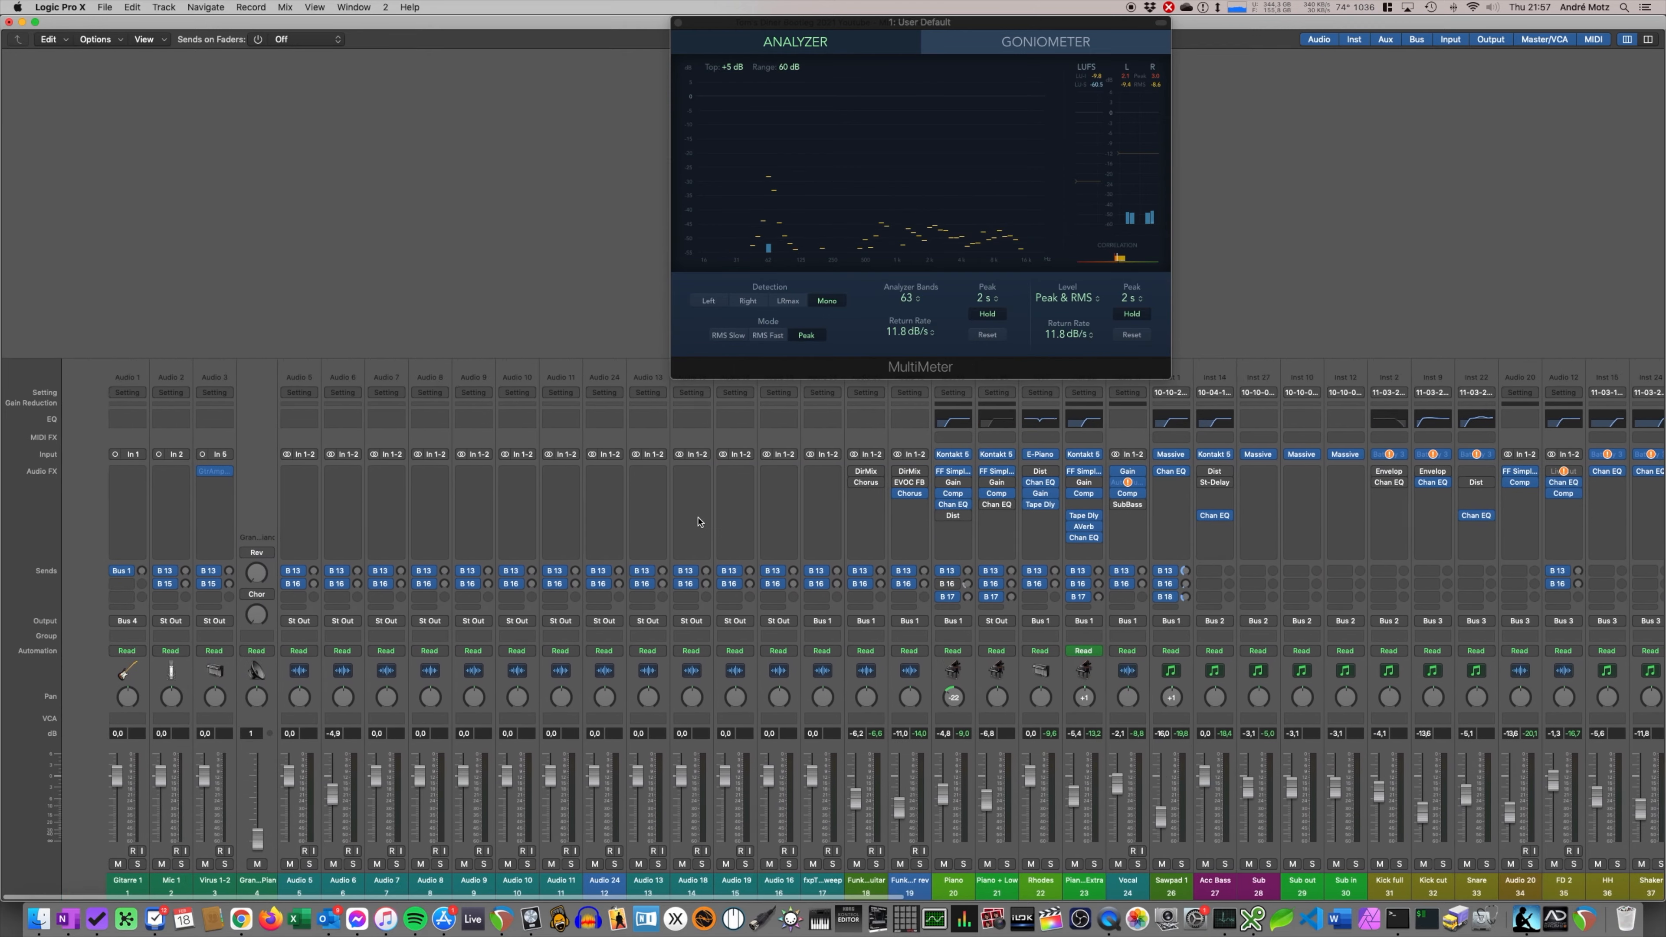
scroll(700, 522, right, 12)
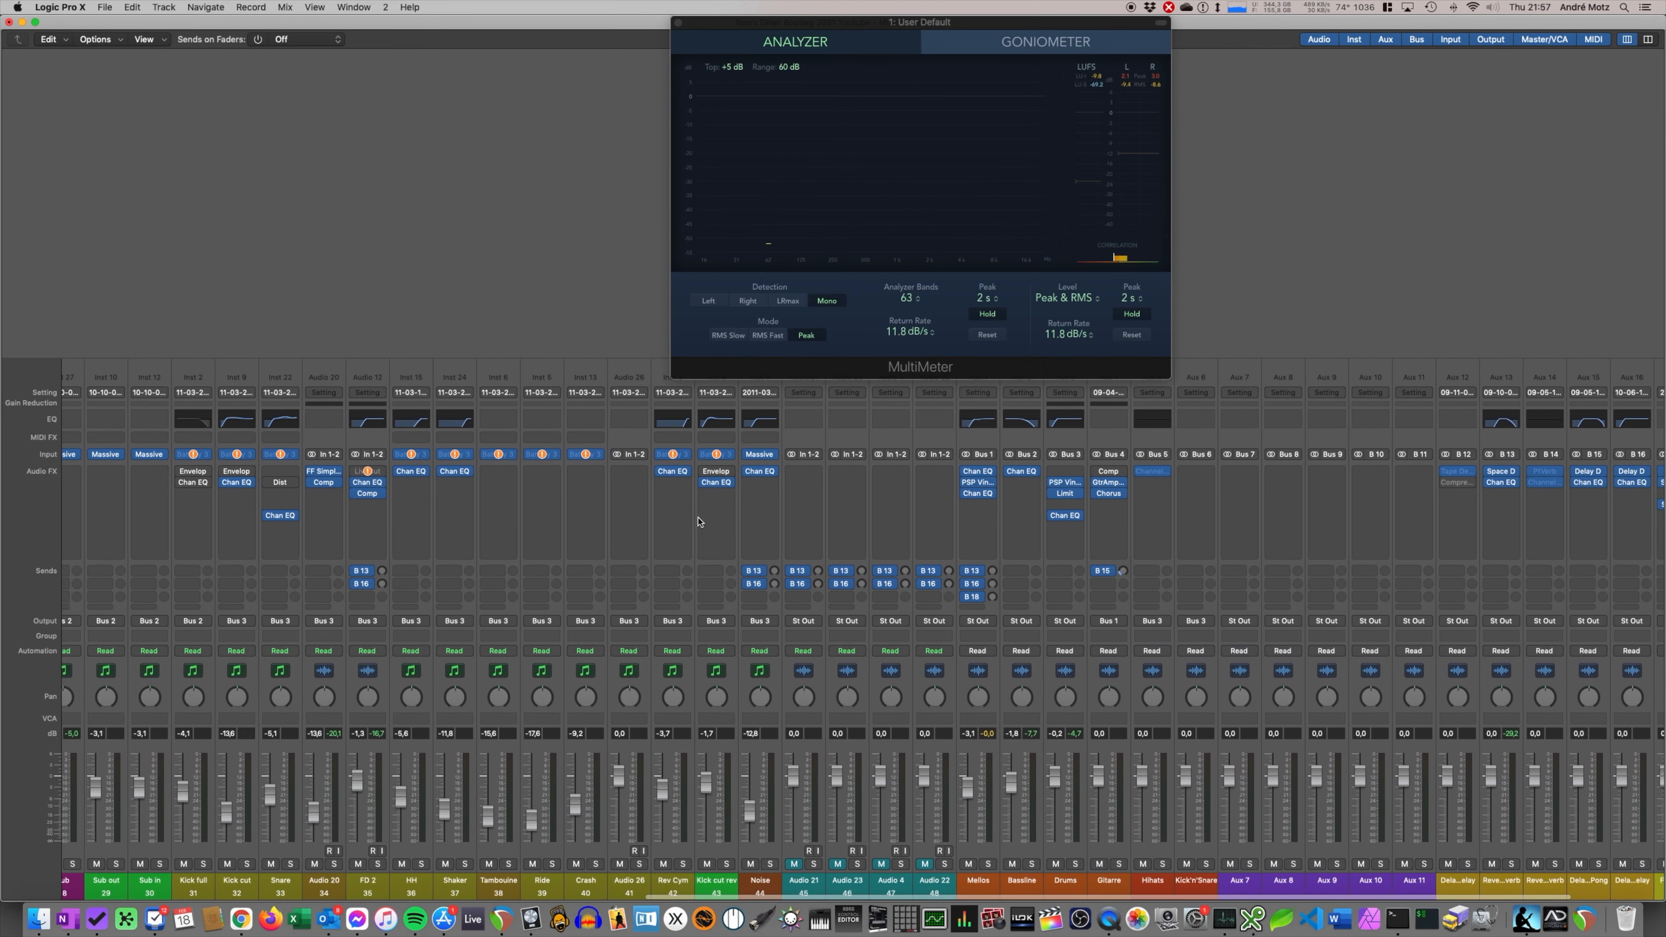
scroll(700, 522, right, 5)
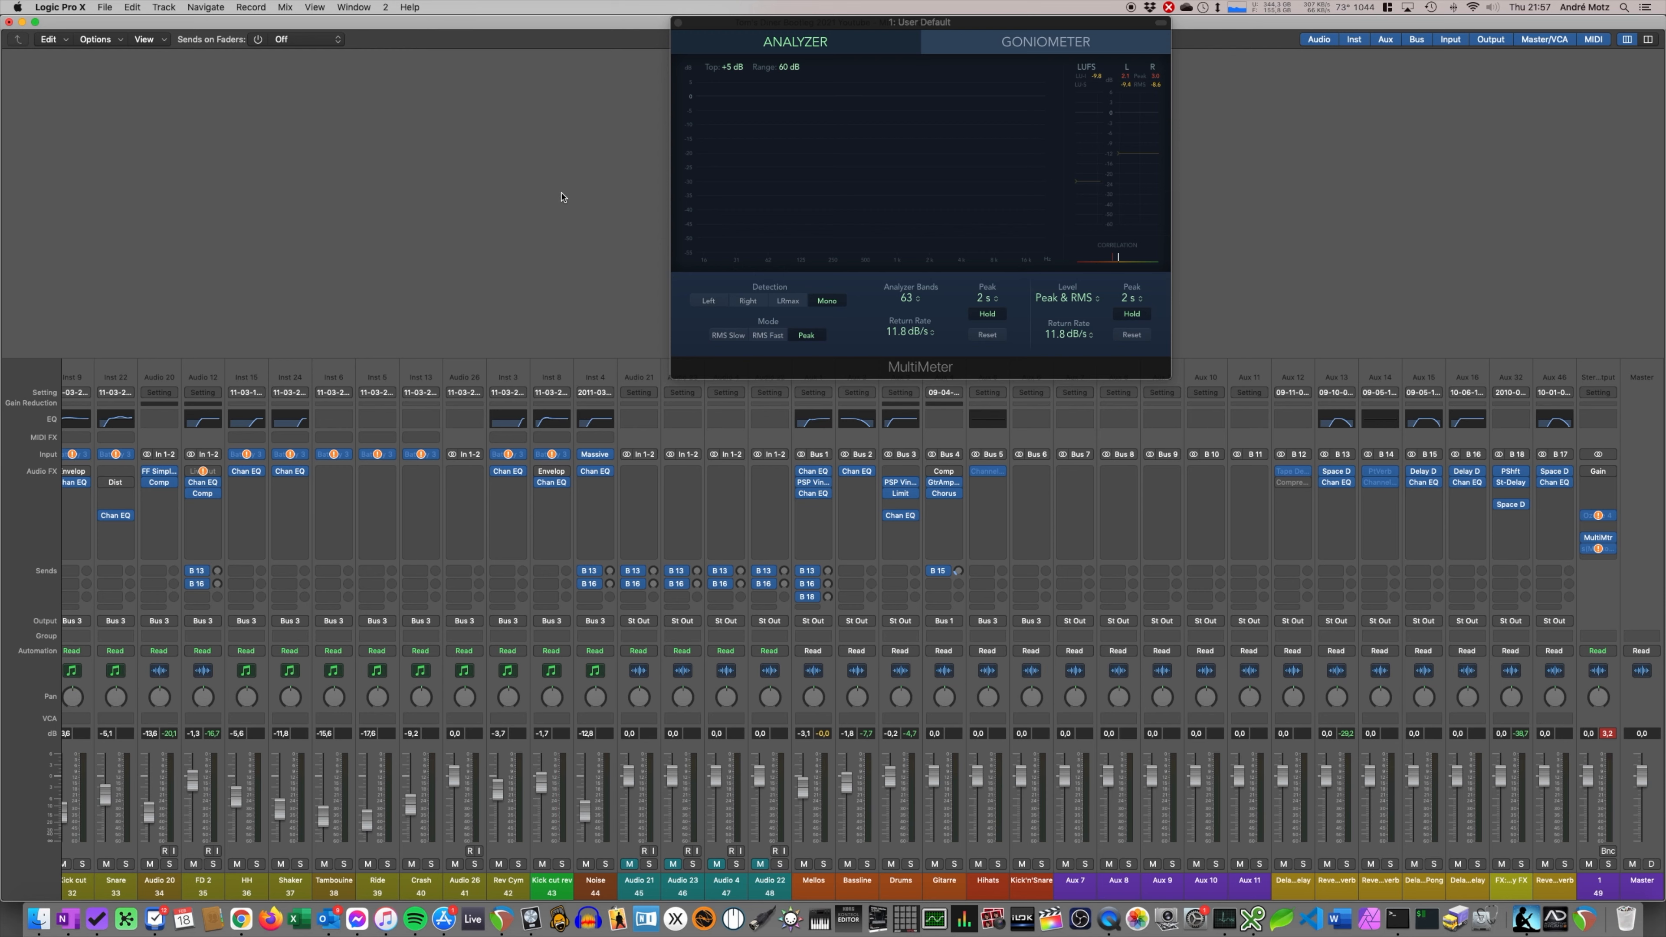
- Quit Logic Pro without saving the changes to the 2021 Youtube project, and switch to Ableton Live
key(super+q)
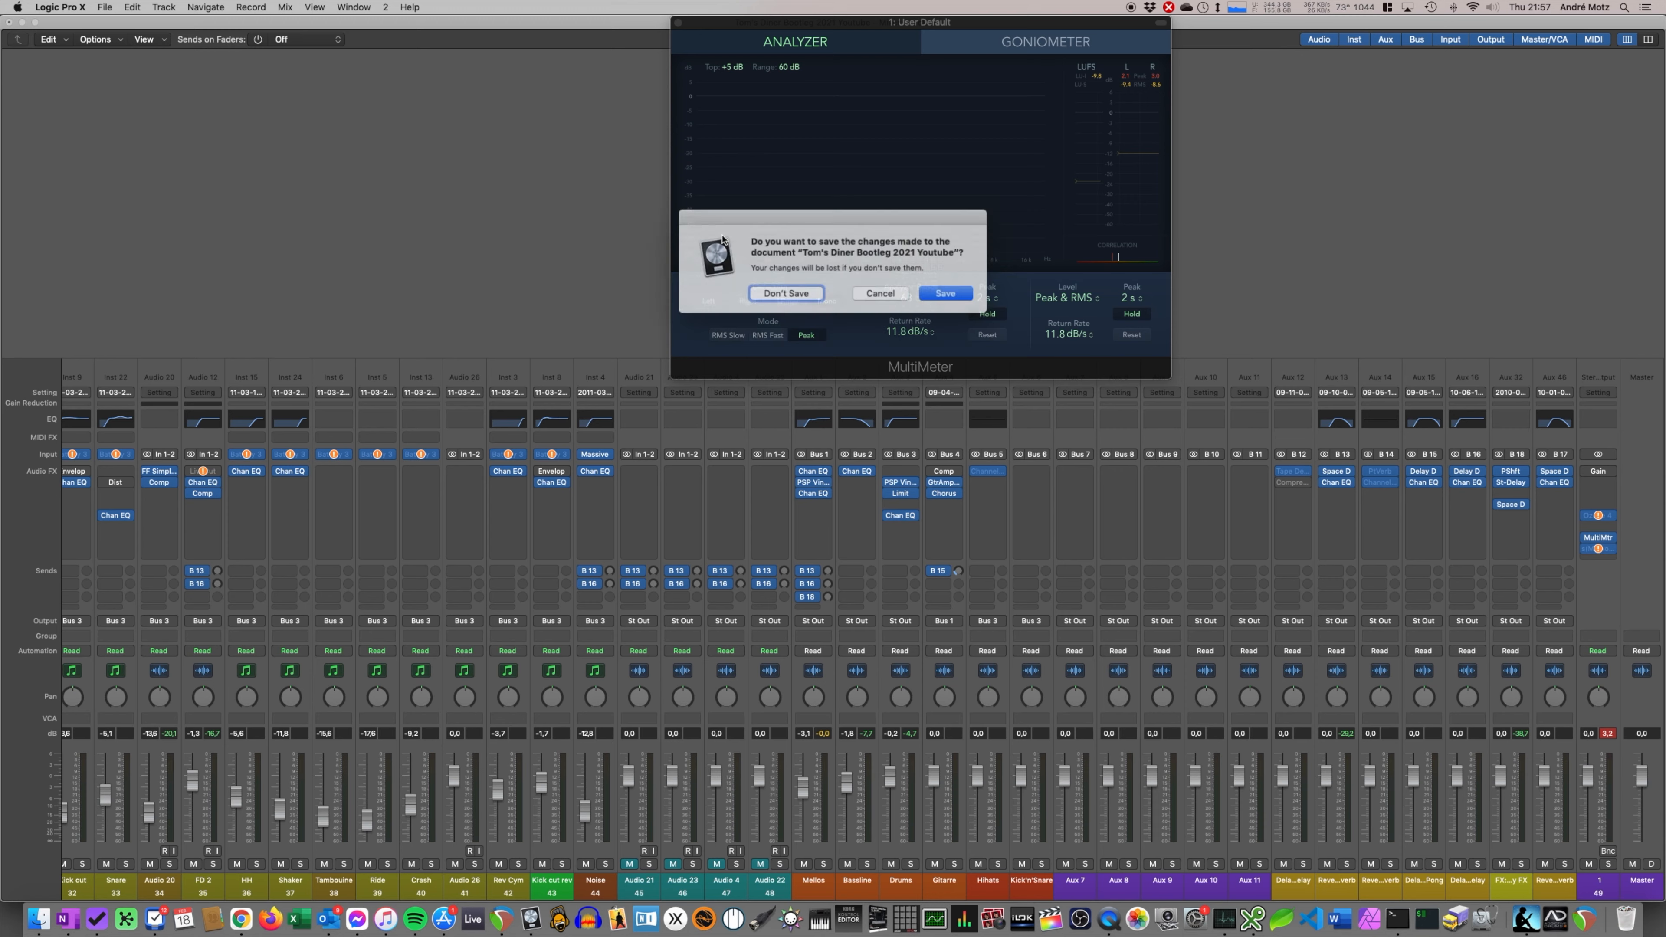
click(790, 292)
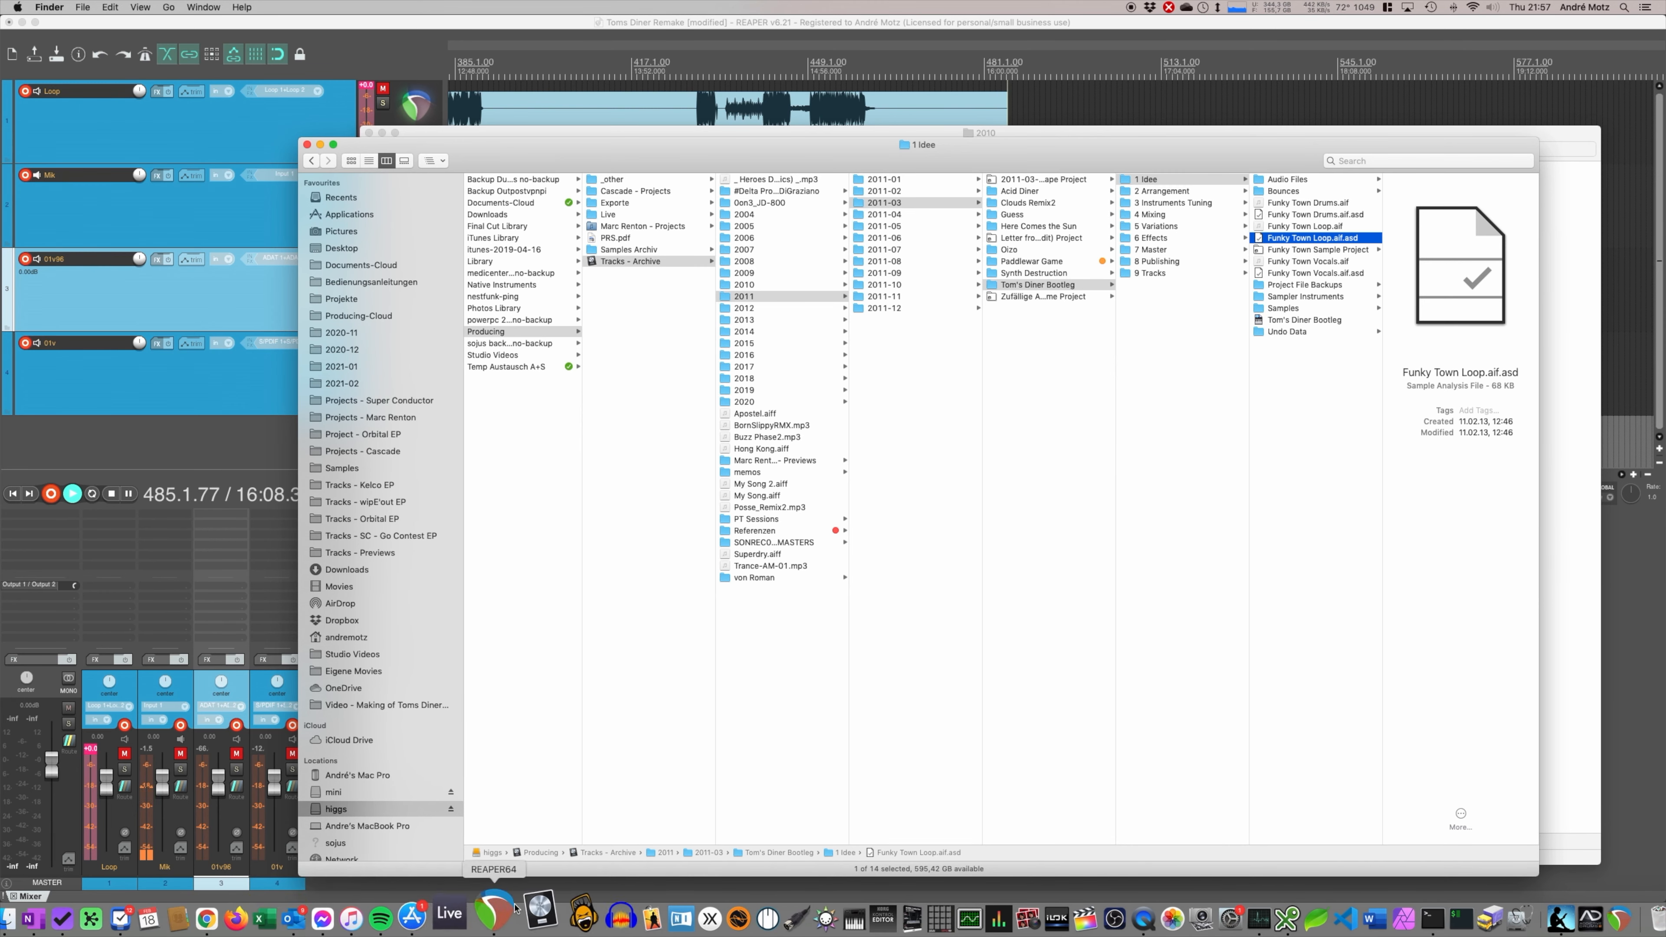
click(473, 916)
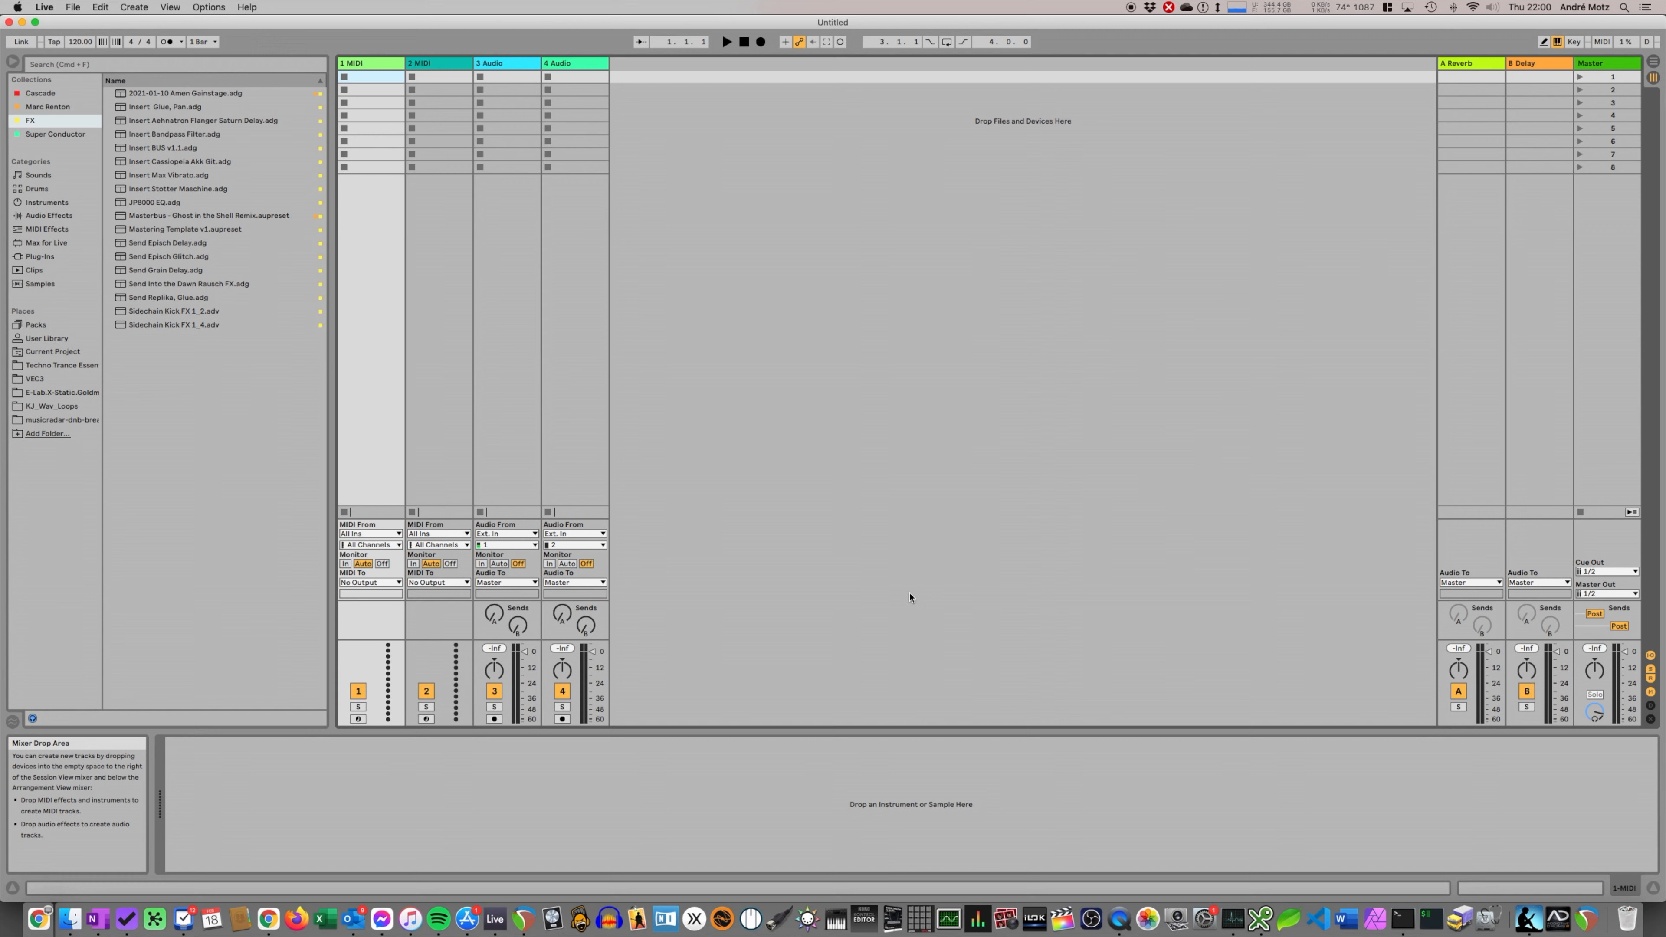
- Open the recent Live Set Tom's Diner Bootleg 2021
click(44, 7)
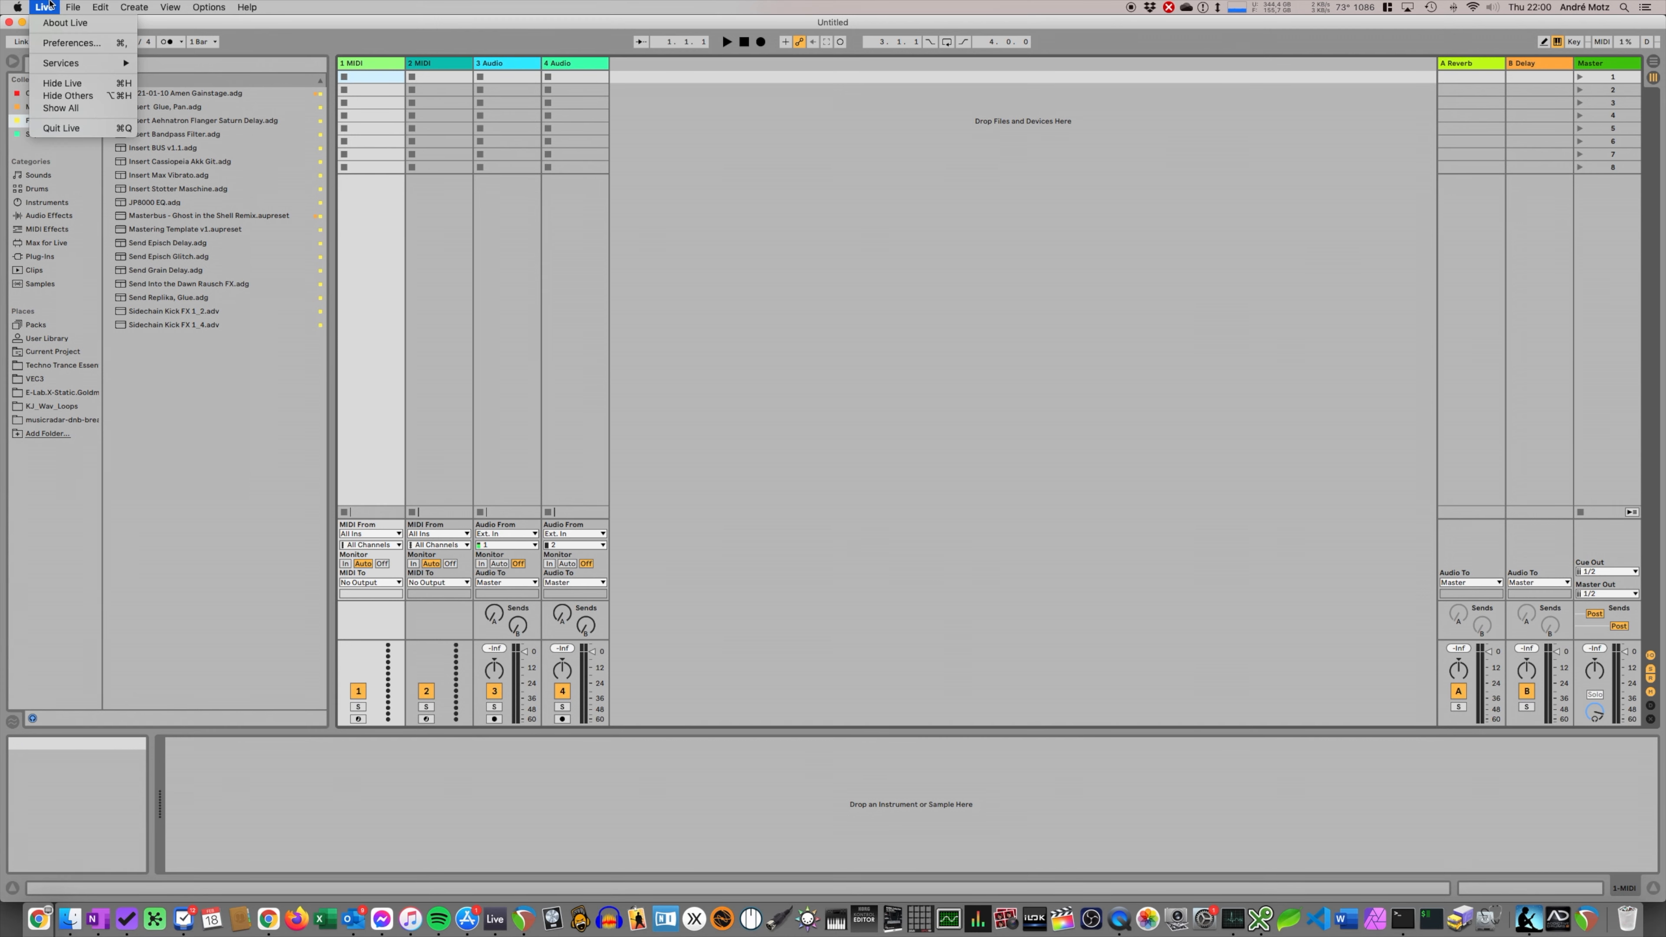
mouse_move(68, 12)
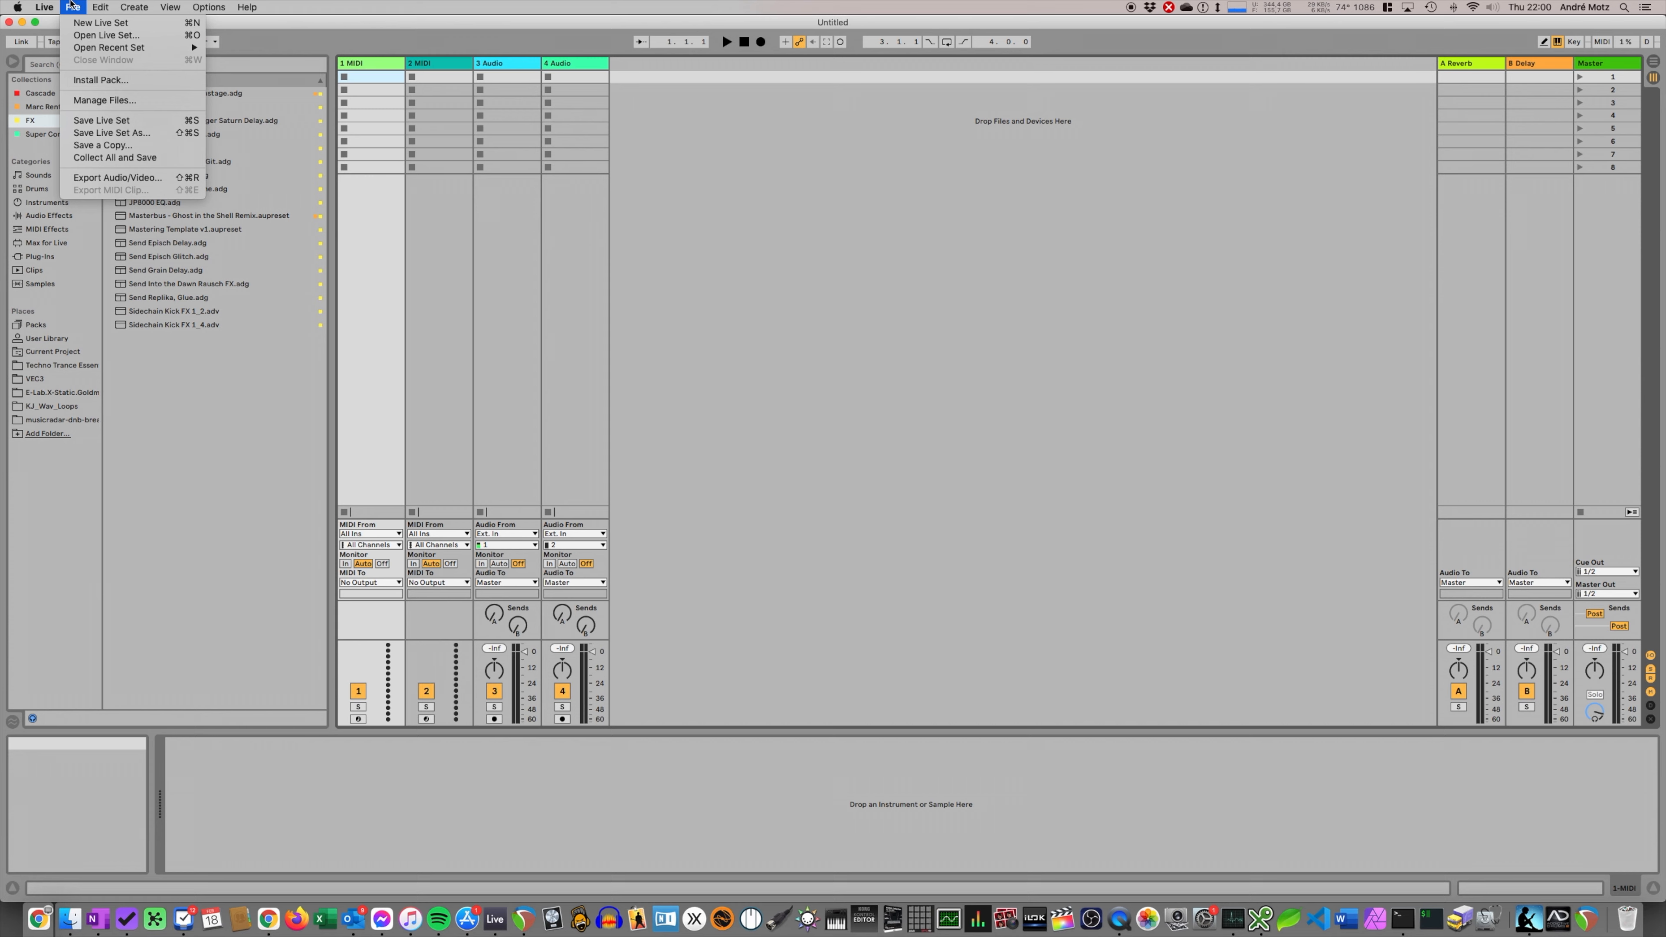
mouse_move(108, 47)
click(275, 43)
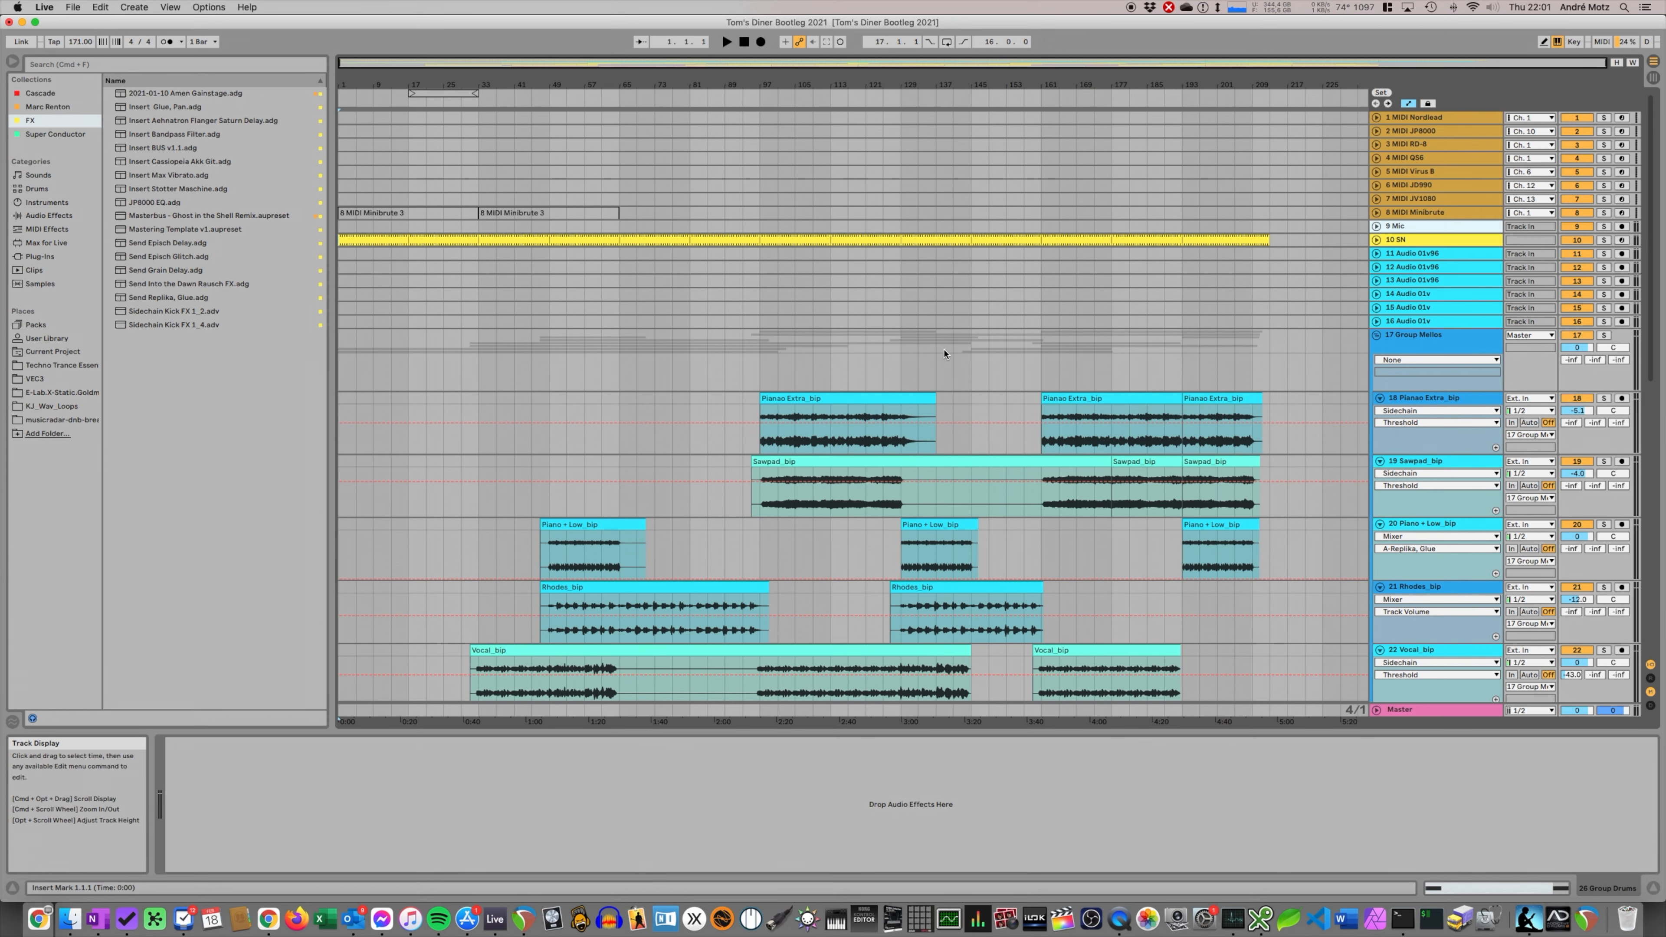
- Collapse the Melos, Drums and Bass groups in the arrangement so that only their overviews are shown
scroll(945, 353, down, 5)
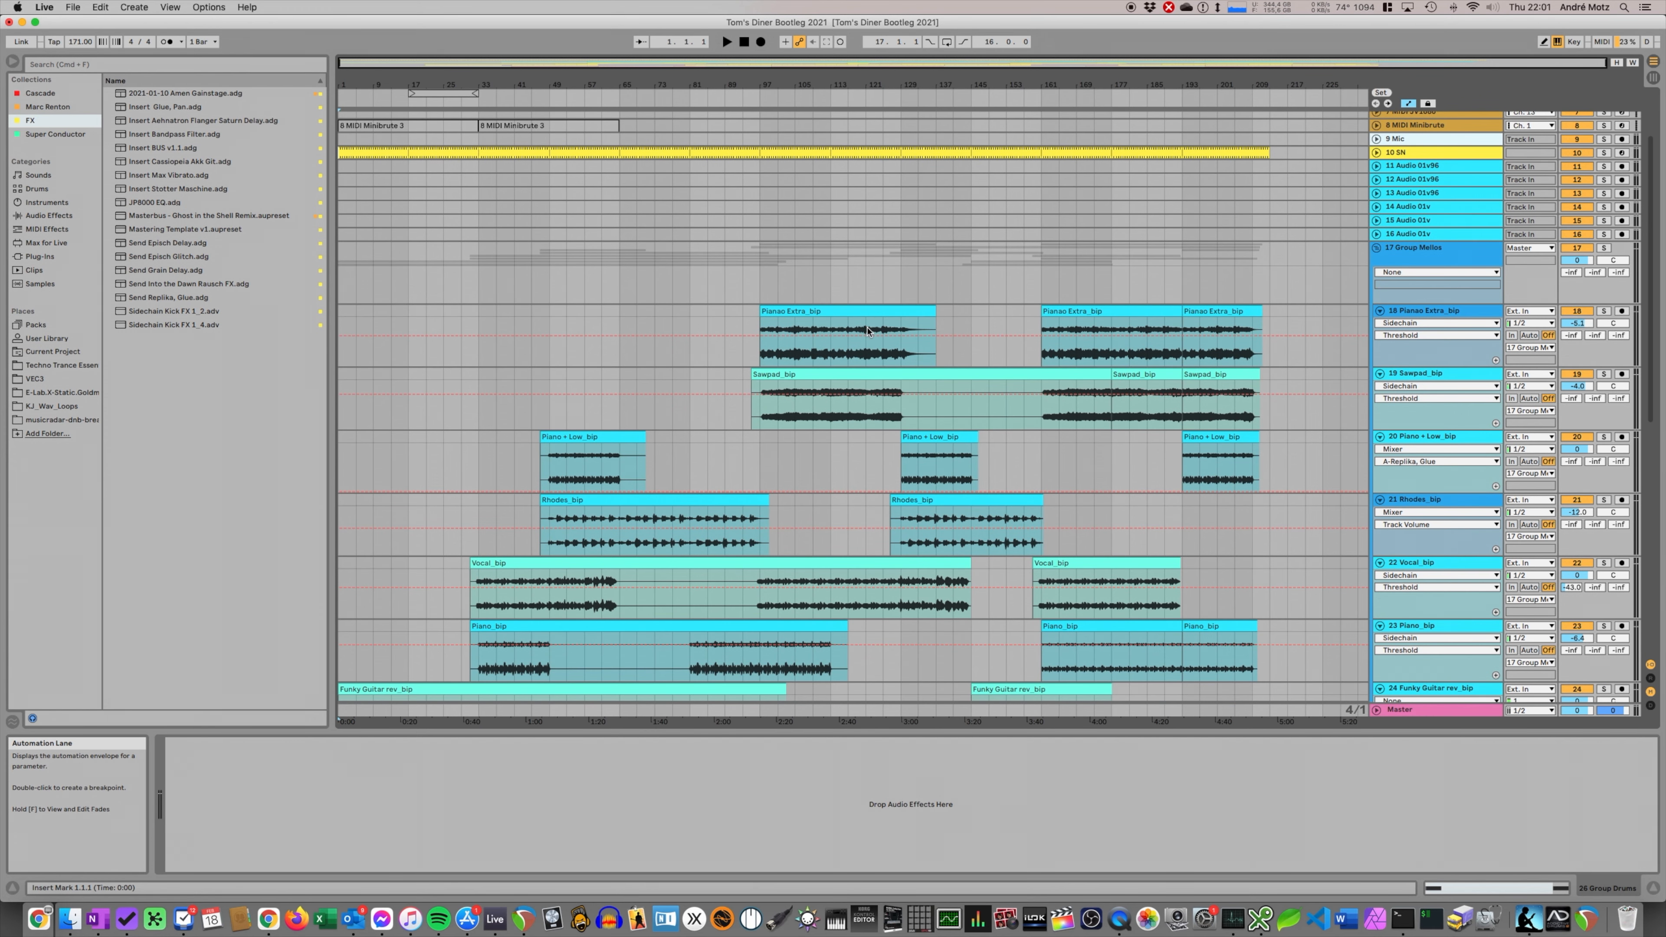
click(1377, 248)
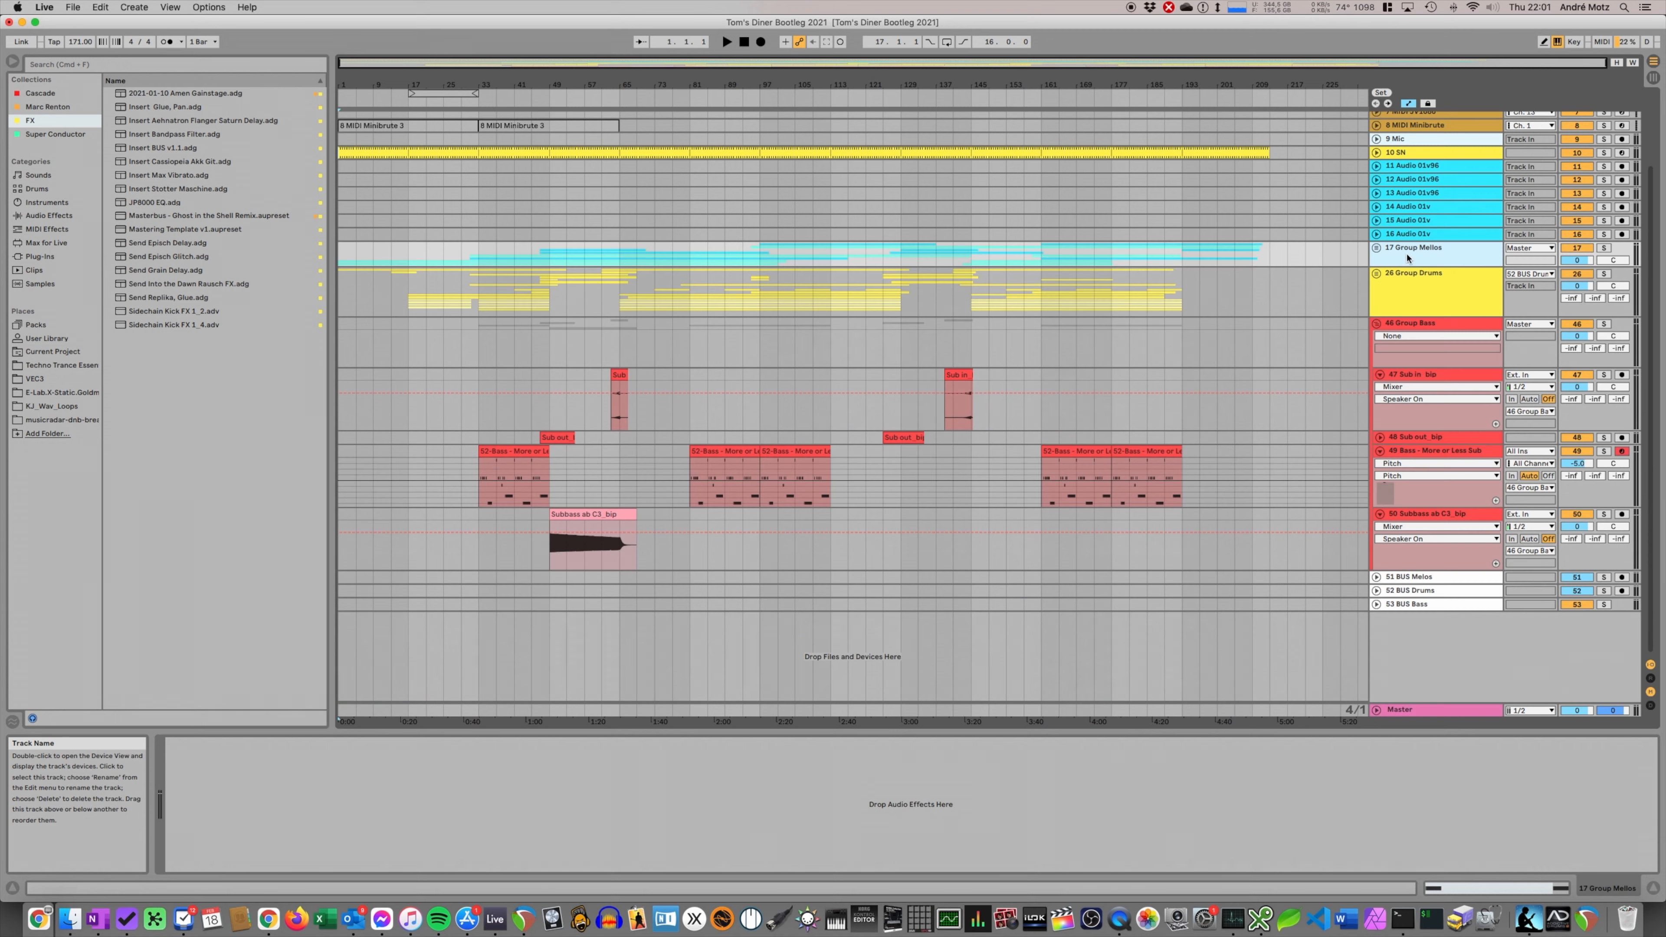
click(1396, 274)
click(1377, 273)
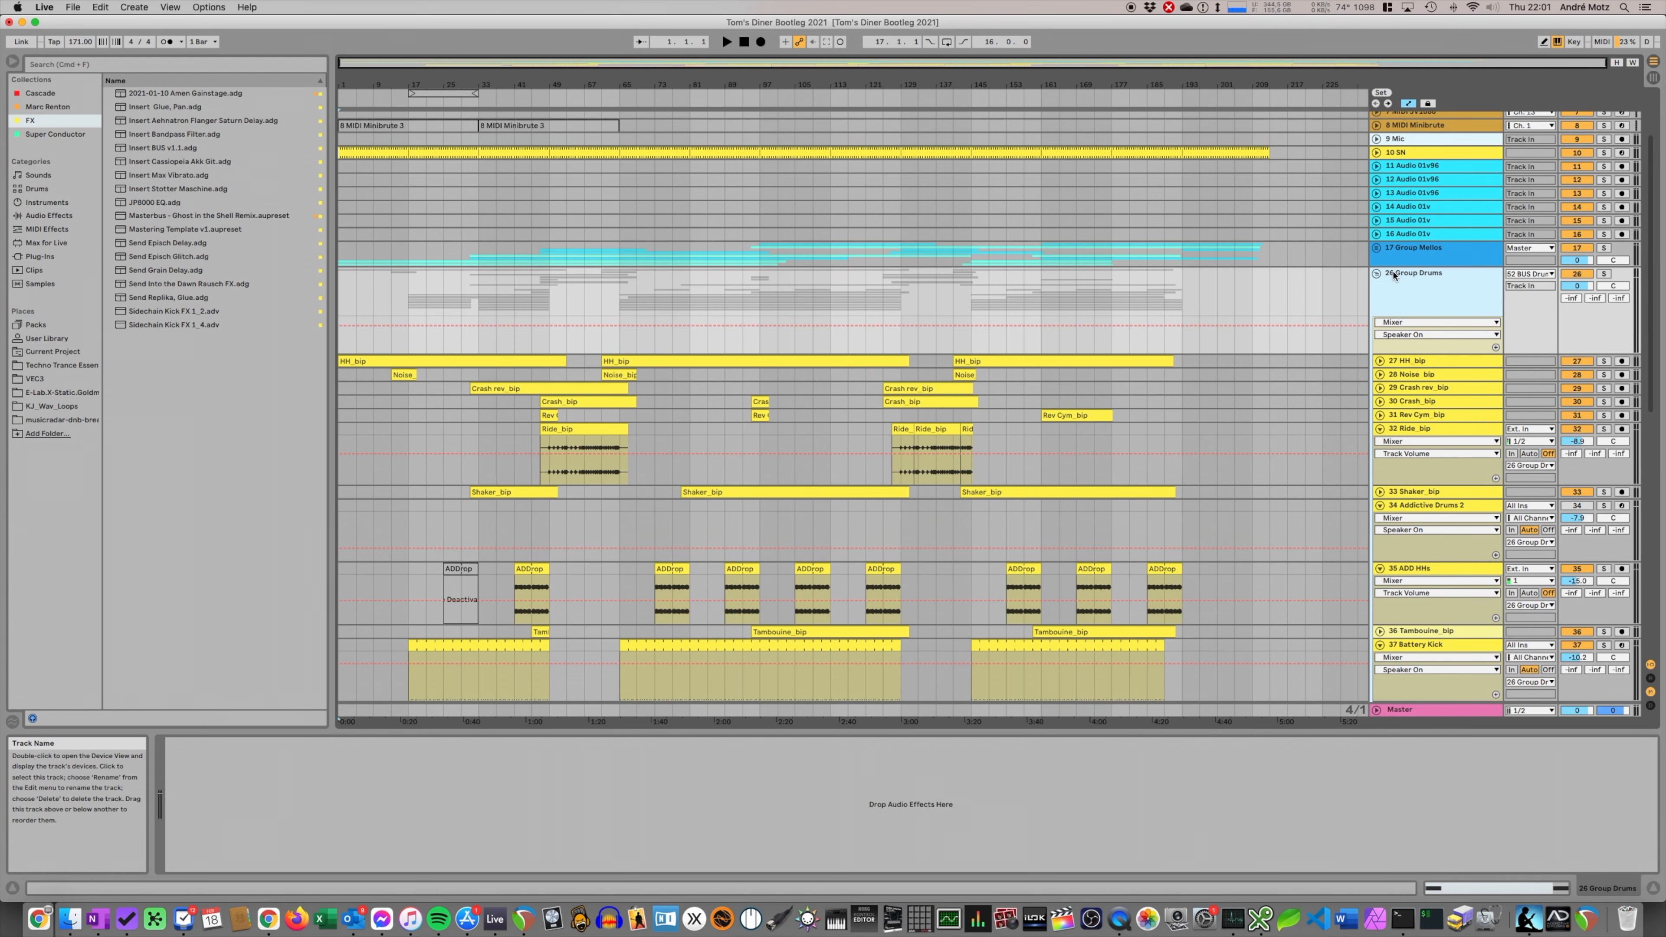
click(1377, 274)
click(1378, 324)
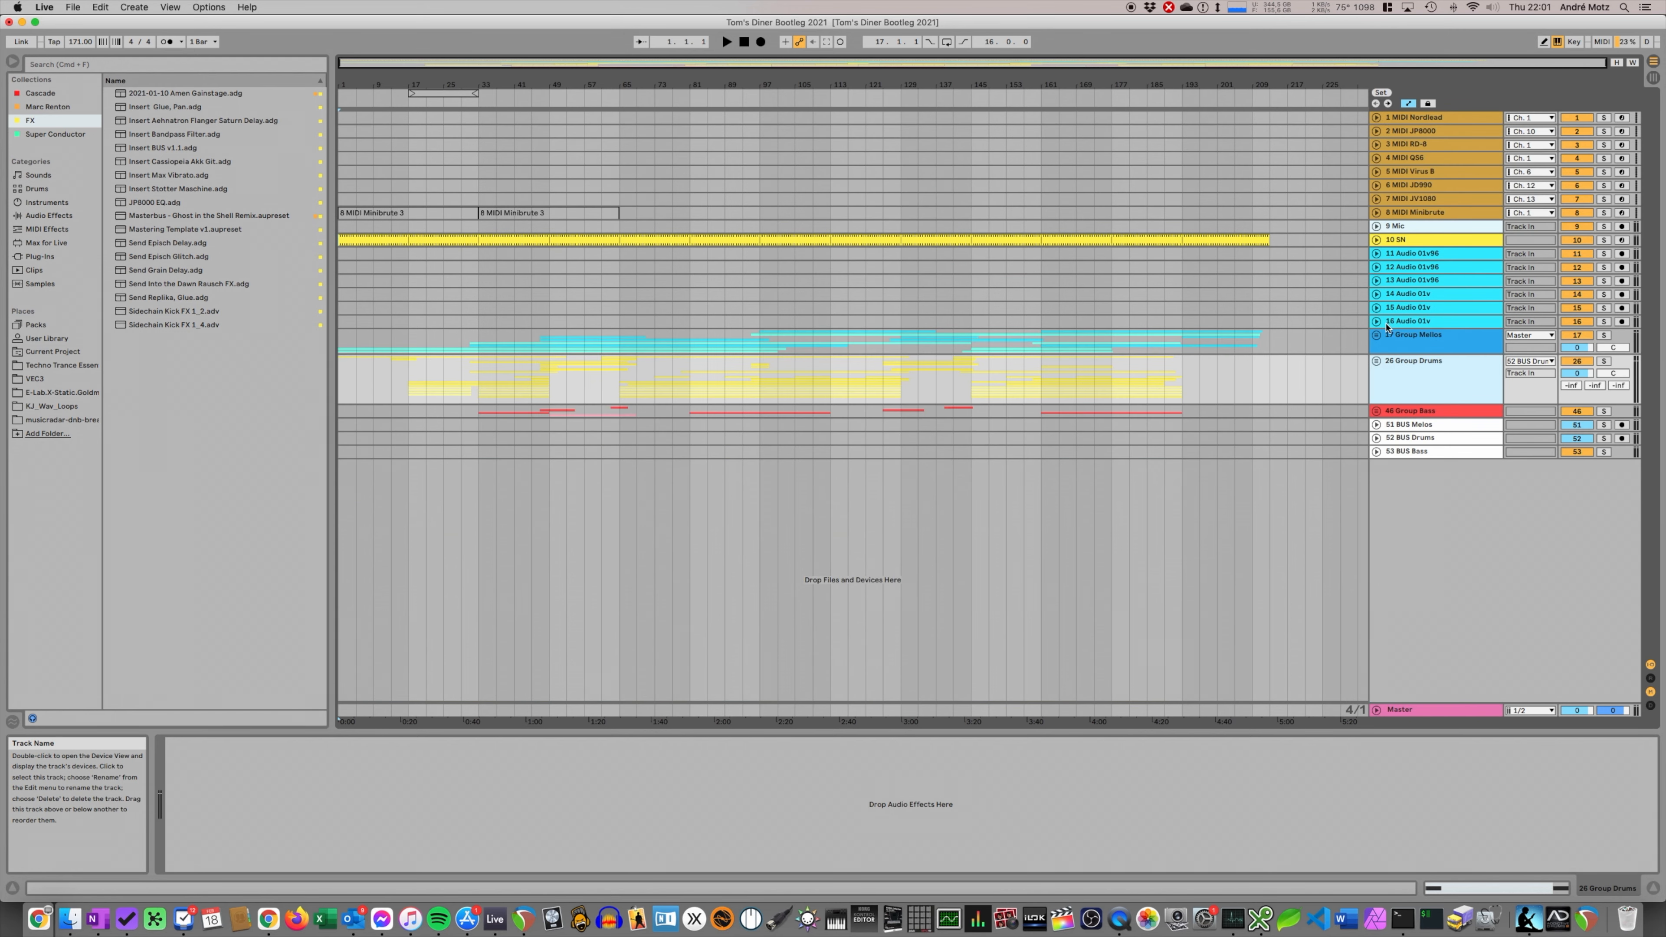
- Examine the external MIDI instrument tracks, the audio input tracks and the SN track with their devices
click(1414, 212)
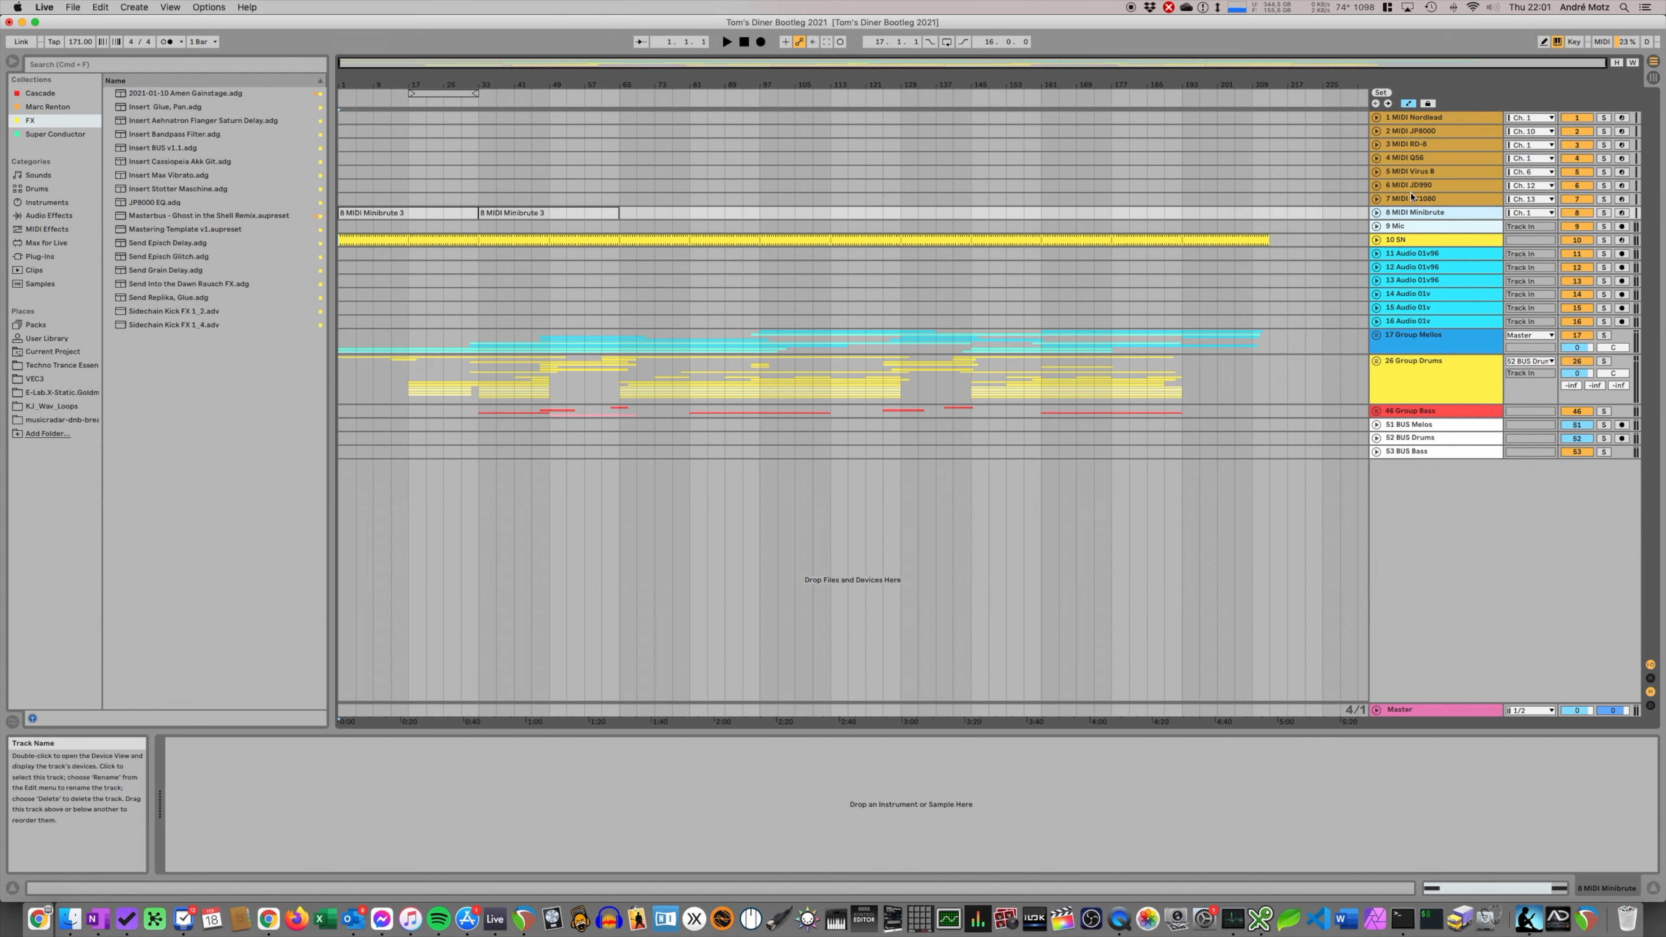
click(1440, 119)
click(1443, 198)
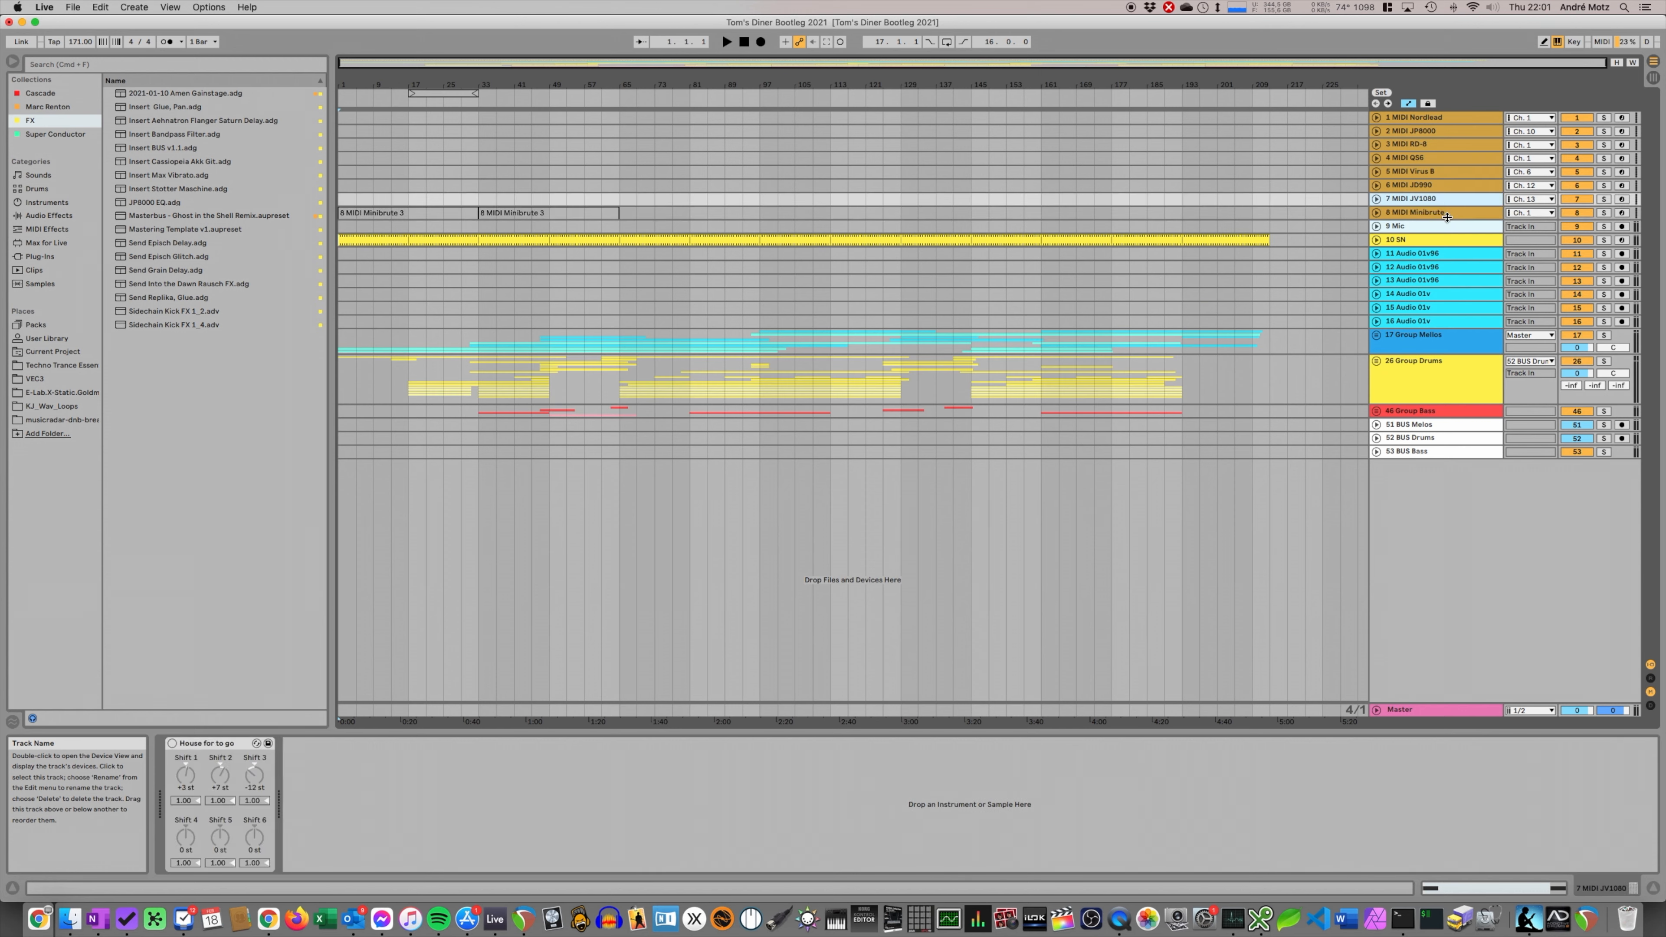
click(1447, 158)
click(1439, 187)
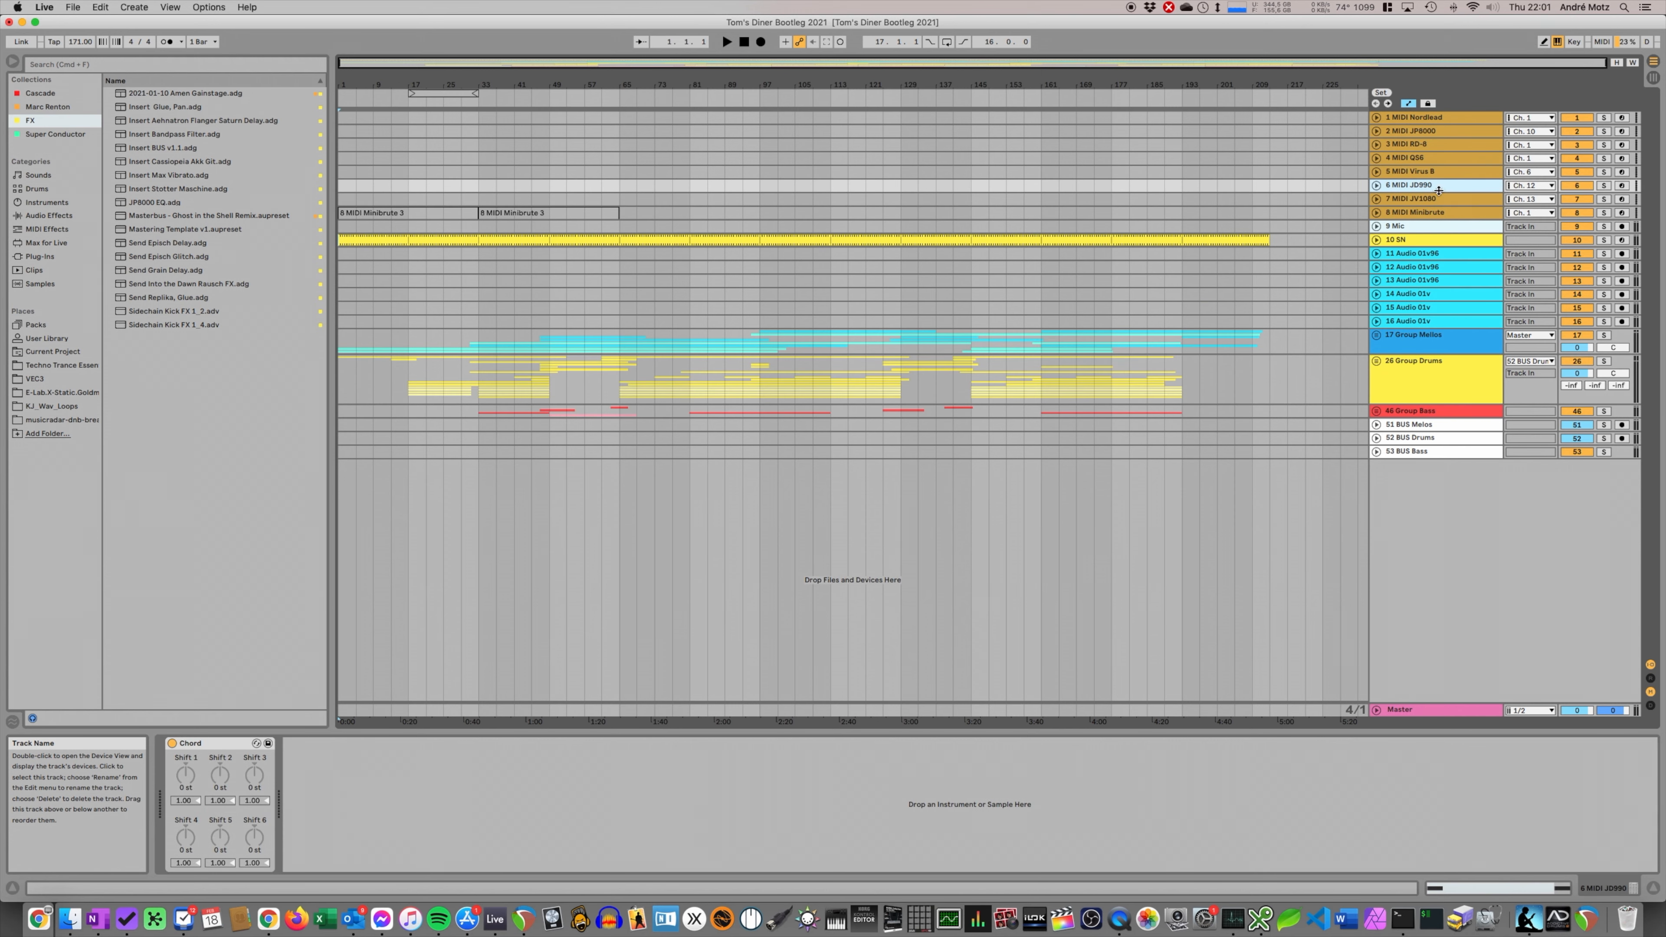
click(1420, 257)
click(1429, 283)
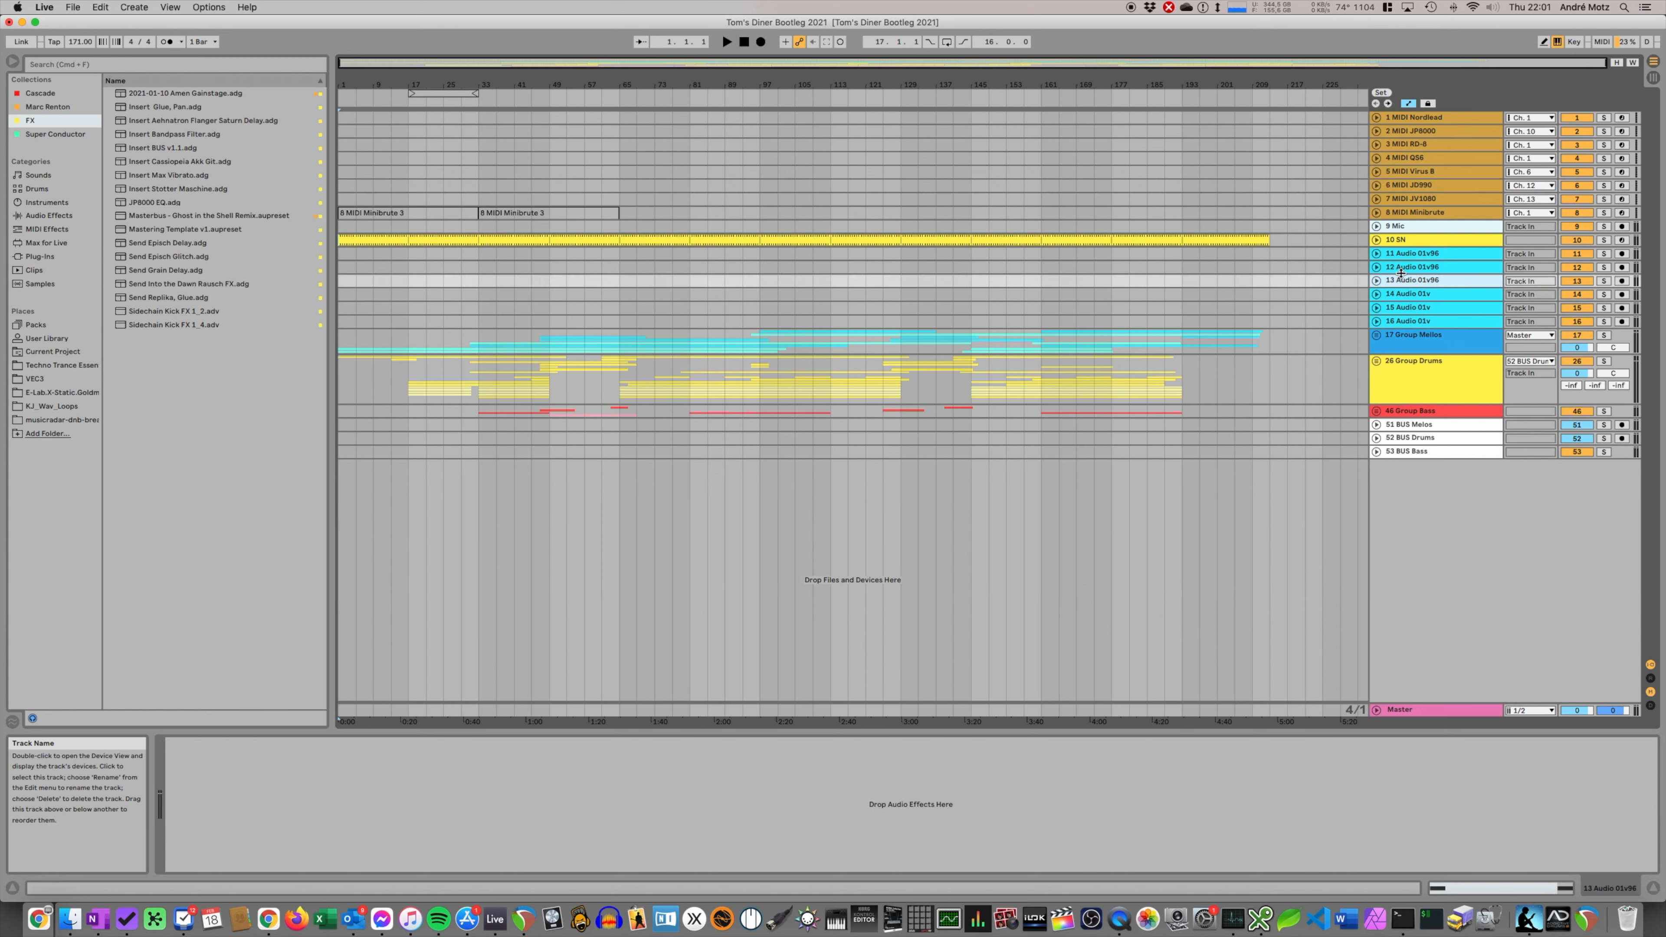
click(1431, 241)
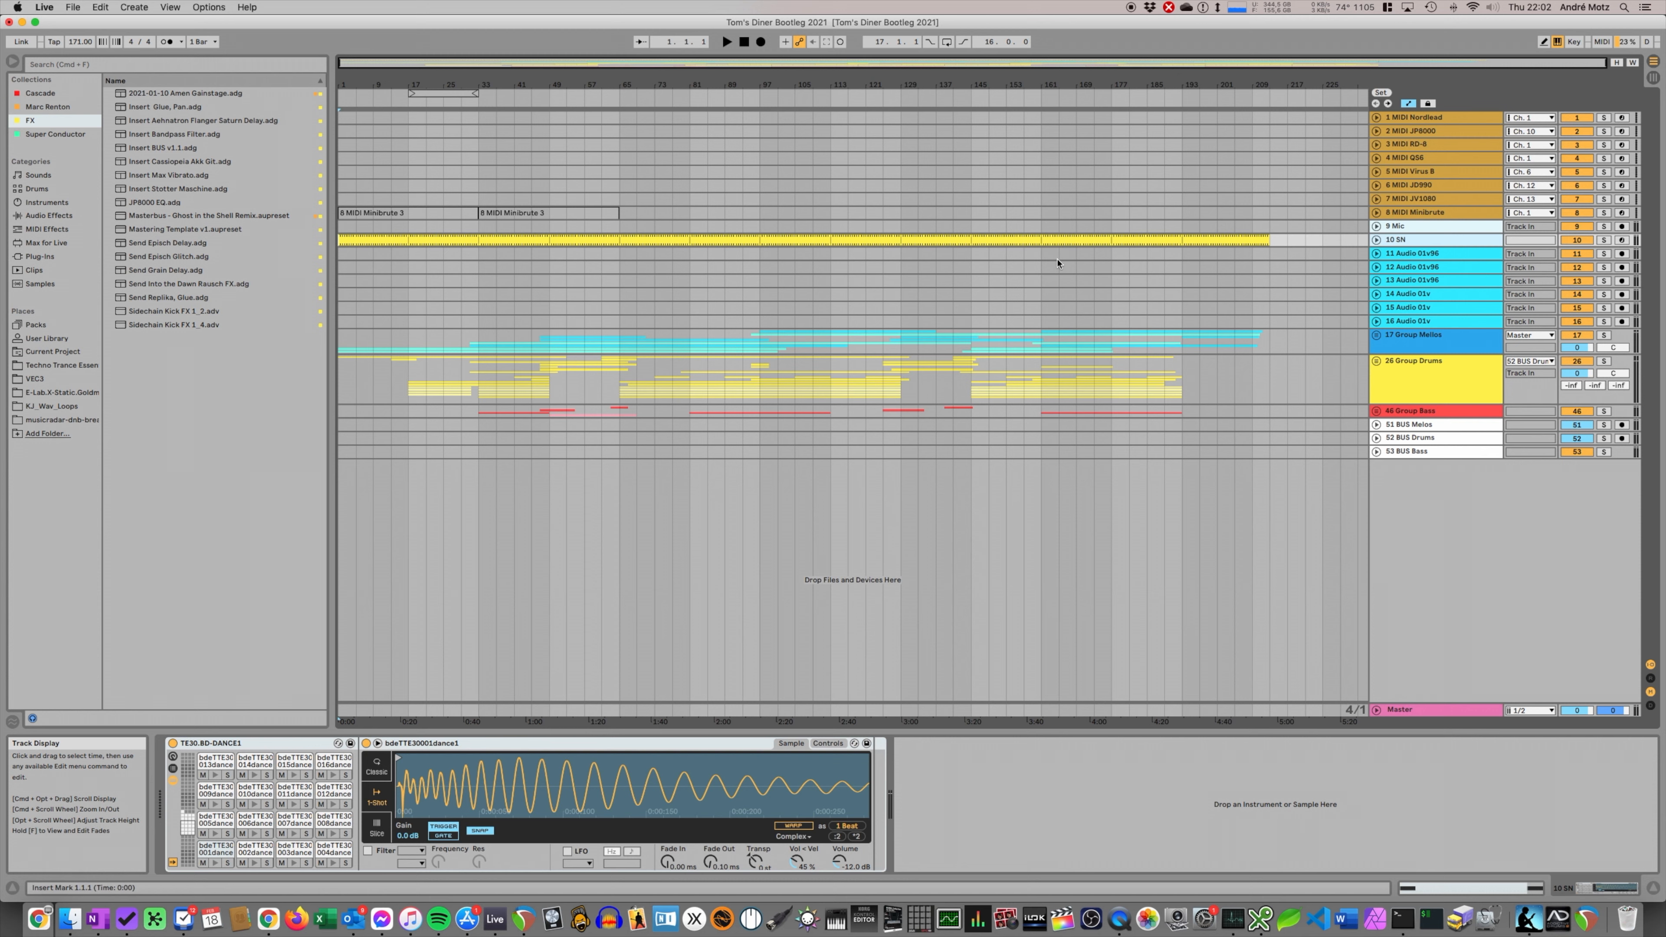
- Go through the Melos, Drums and Bass group tracks and the BUS tracks to examine the group and bus structure
click(1431, 348)
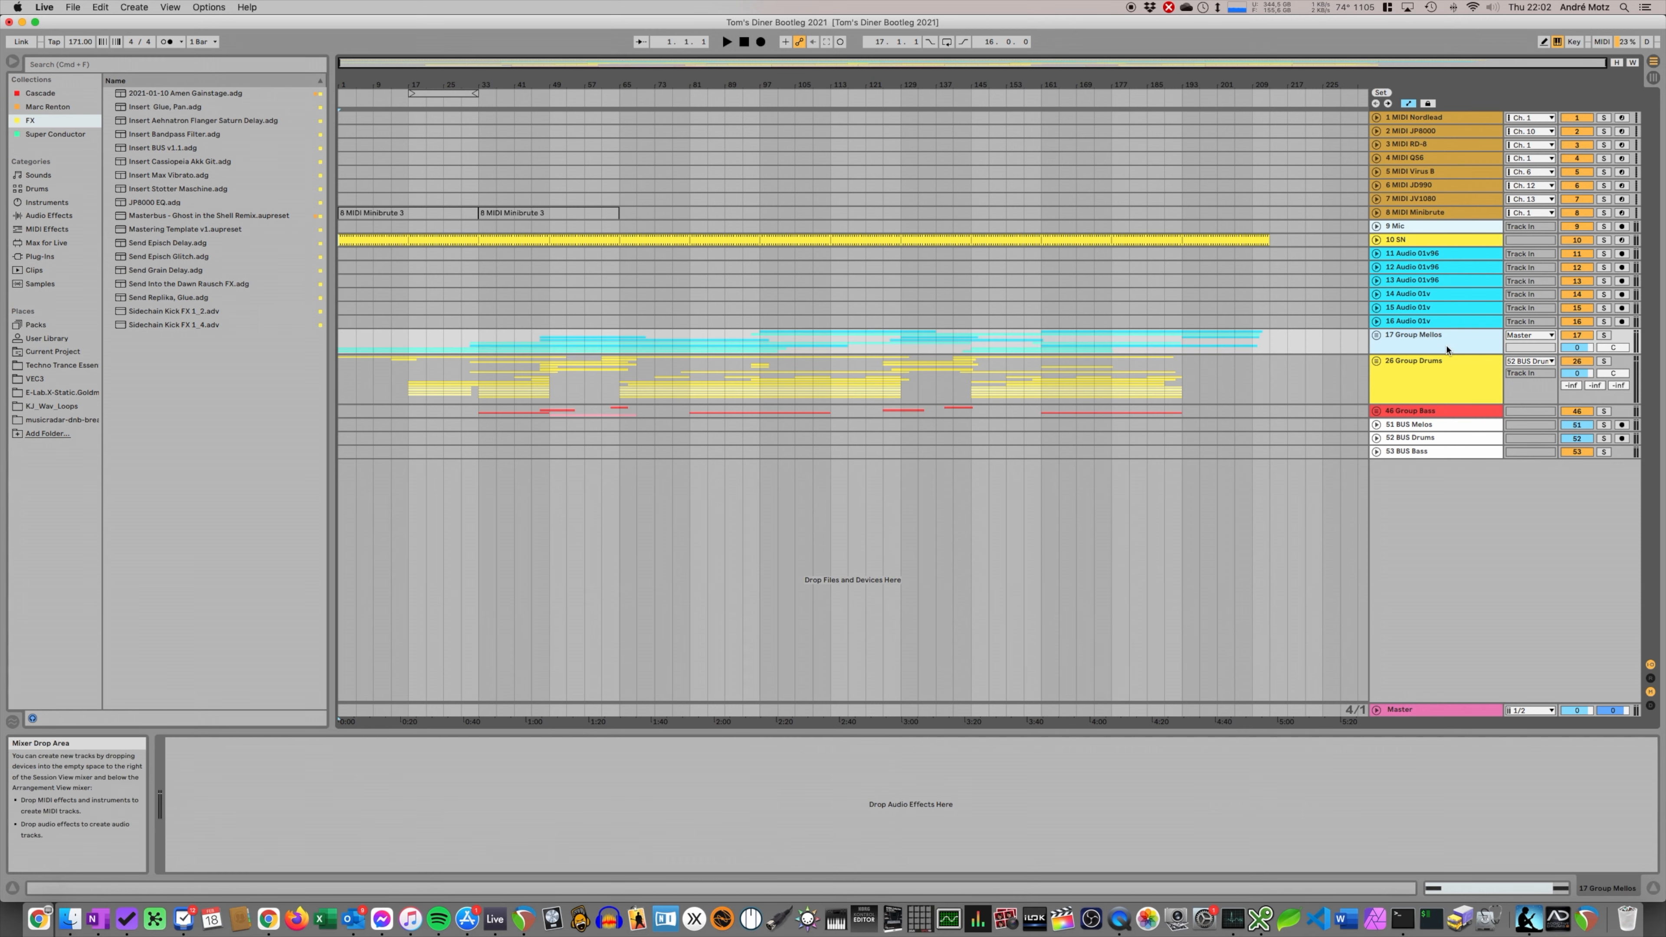
click(1434, 375)
click(1432, 413)
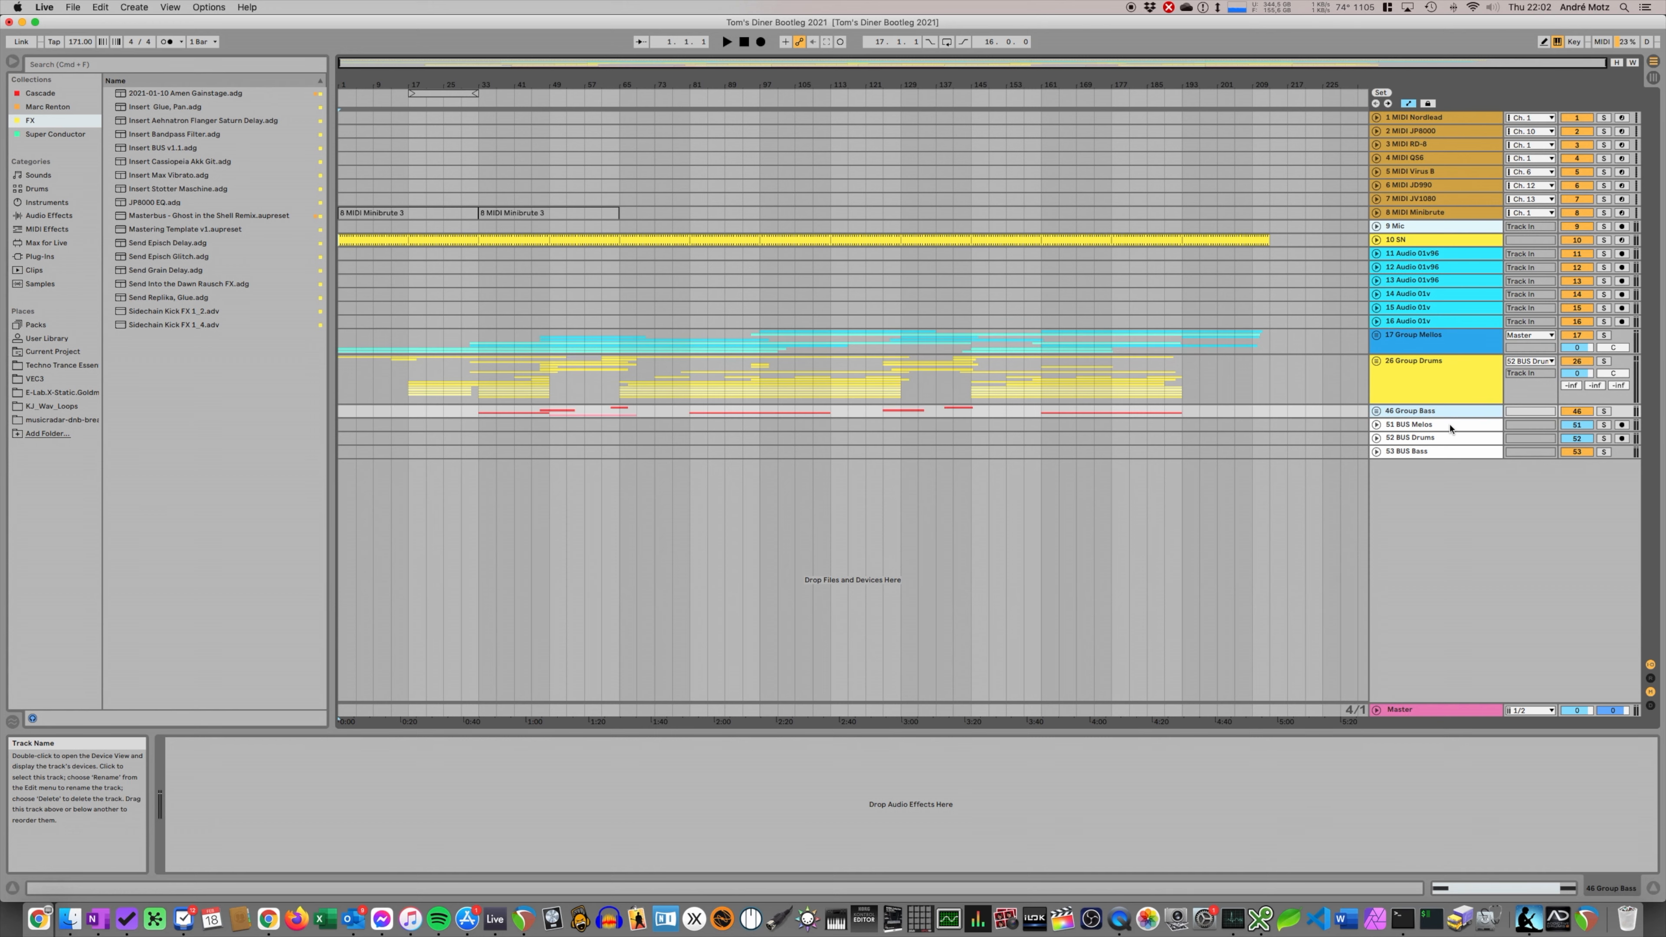
click(1444, 429)
click(1435, 441)
click(1419, 343)
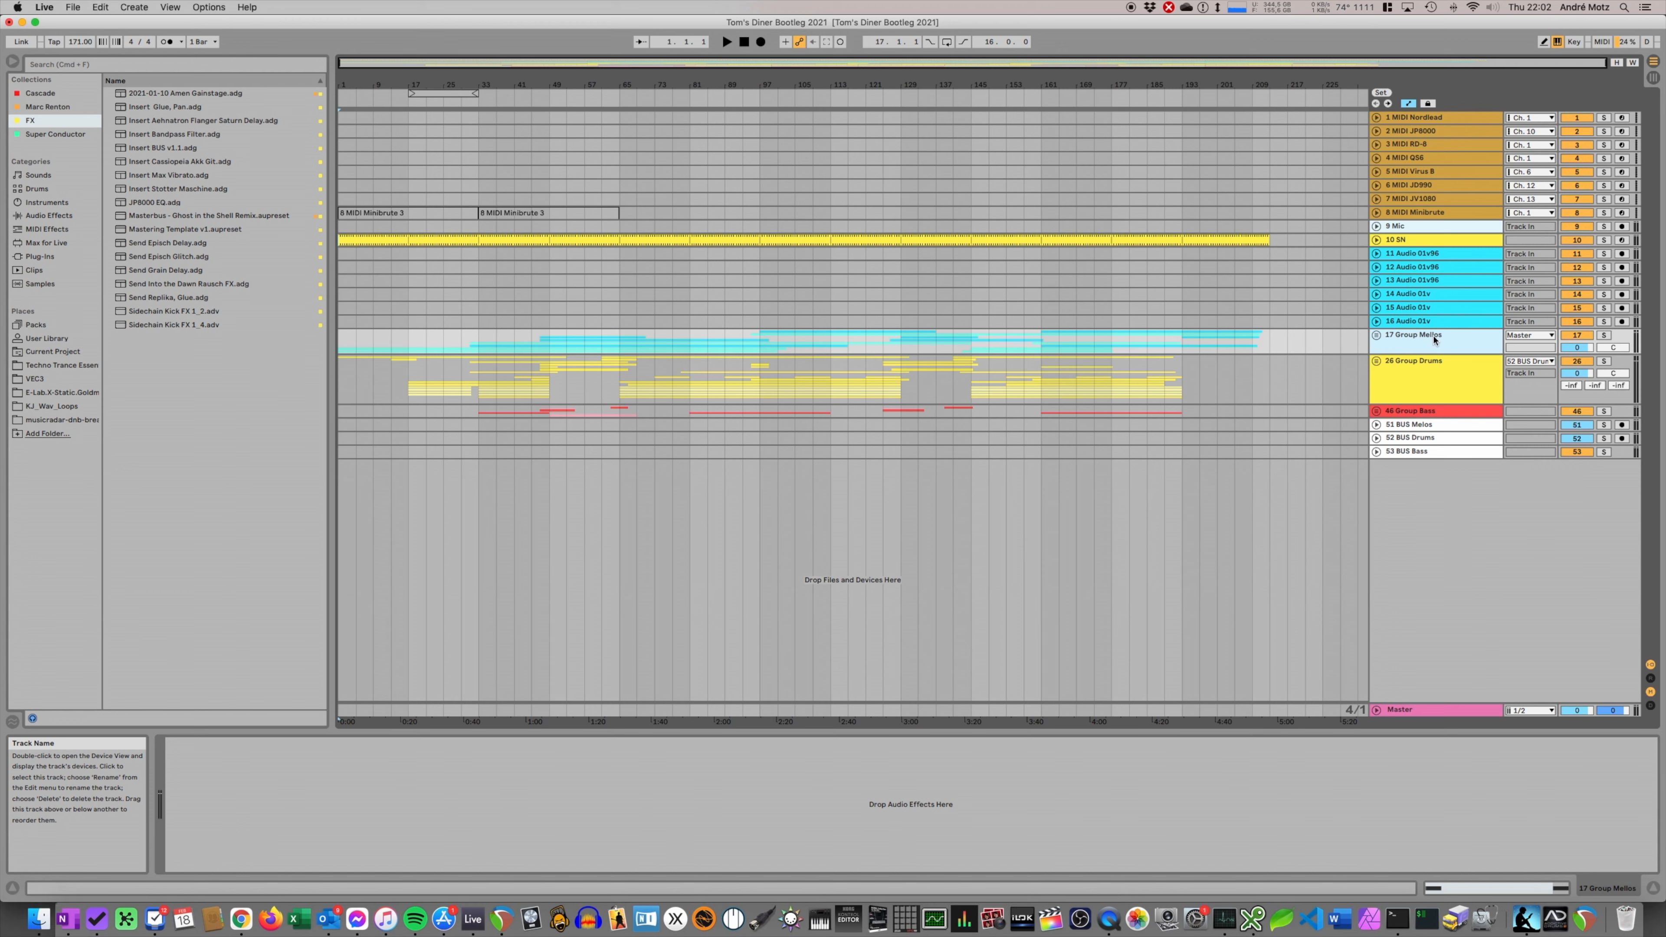
click(1419, 371)
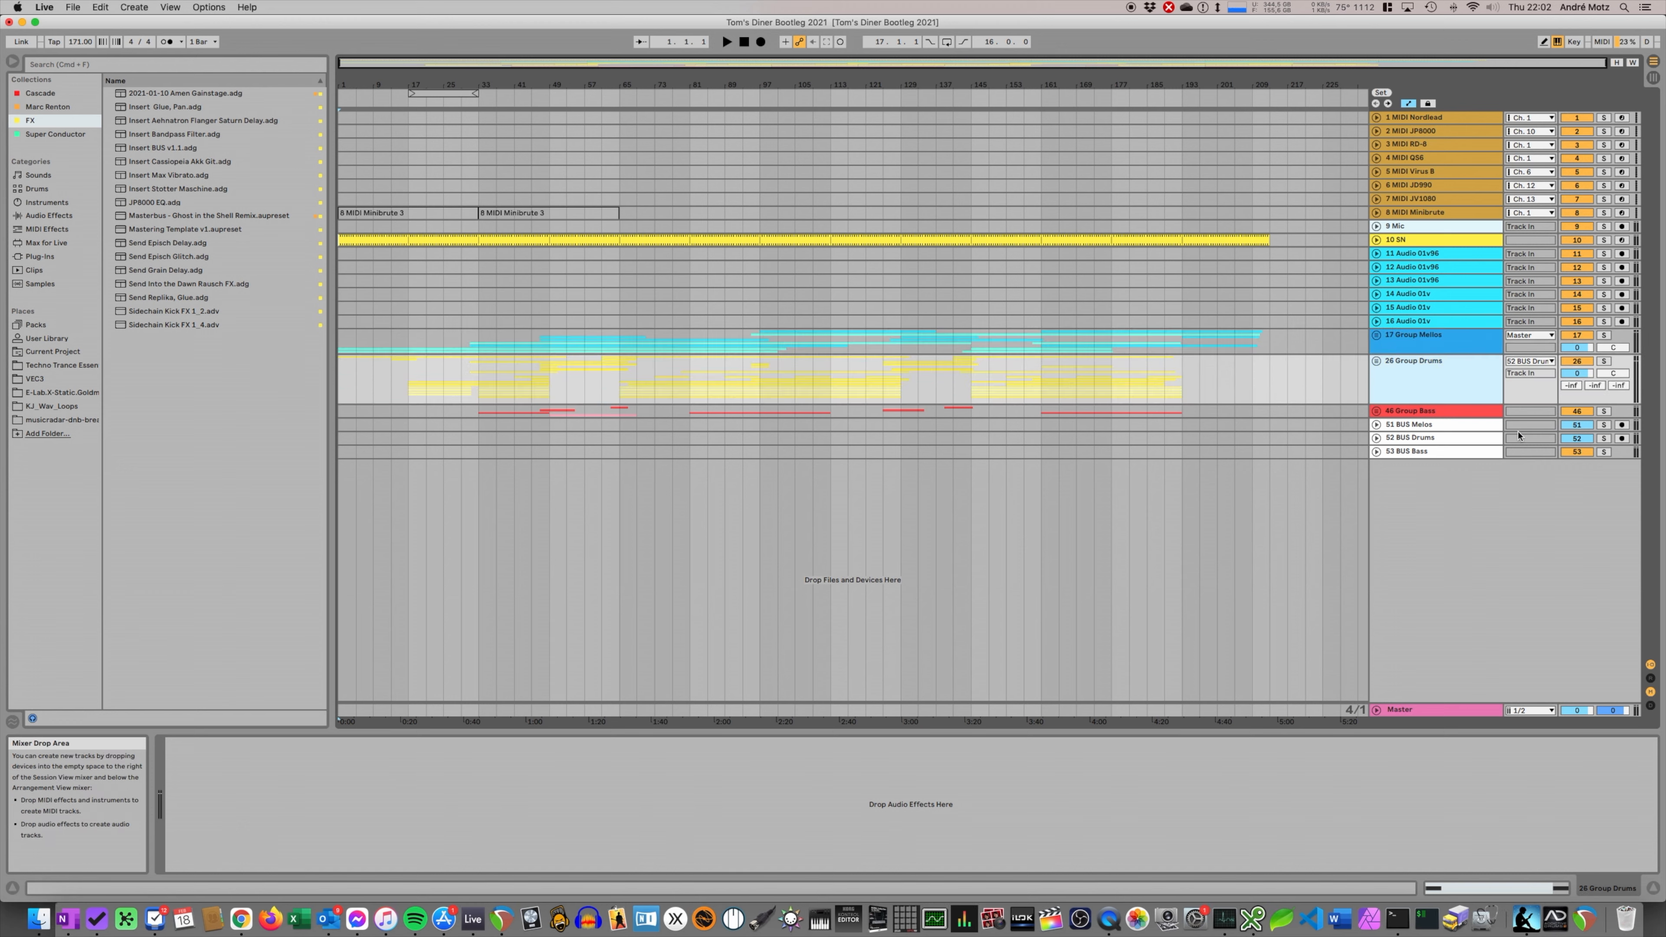
click(1437, 426)
click(1403, 338)
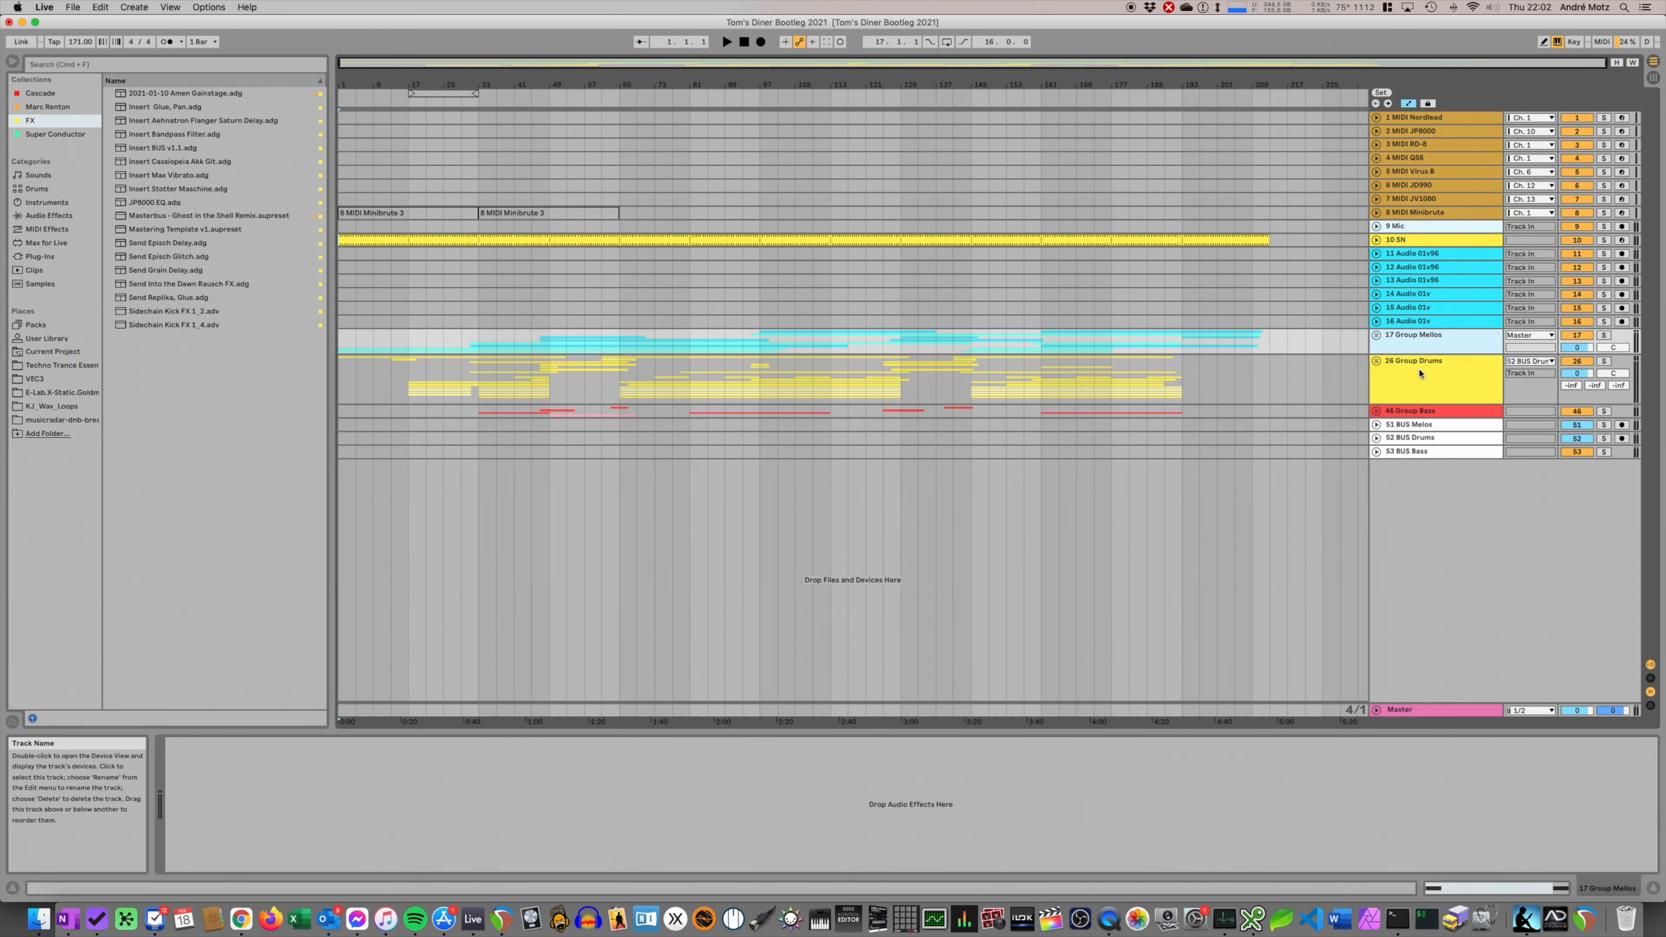
click(1437, 426)
click(1430, 453)
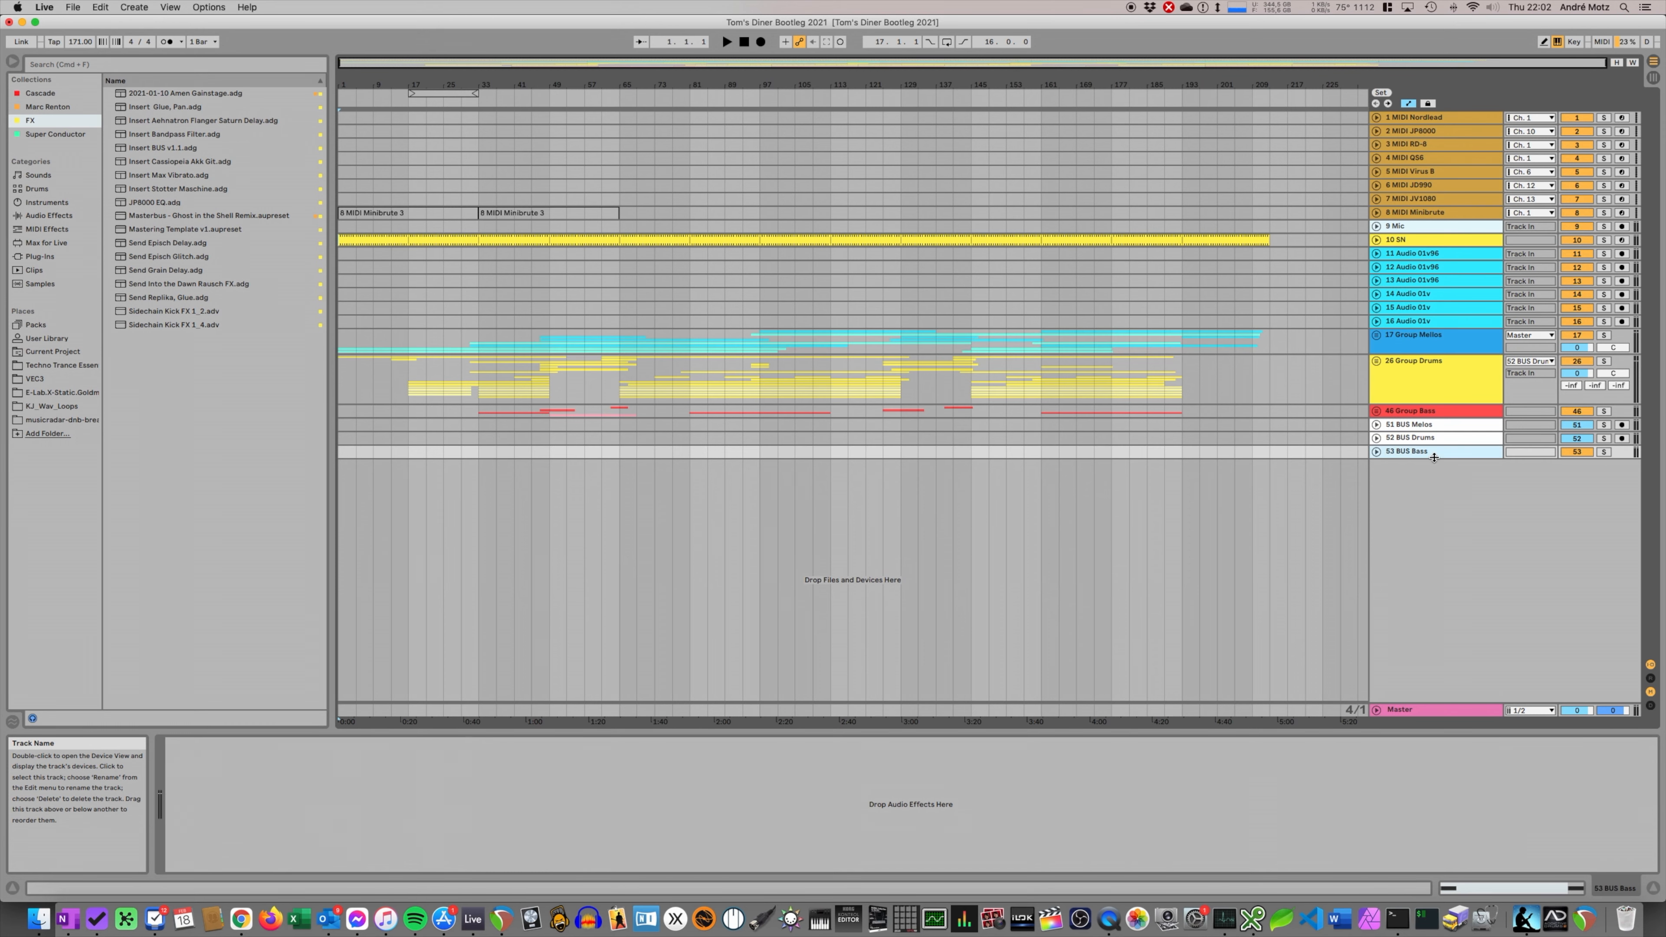
- Expand the Melos group, examine its piano, pad, Rhodes, vocal and guitar tracks, and collapse it
click(1387, 349)
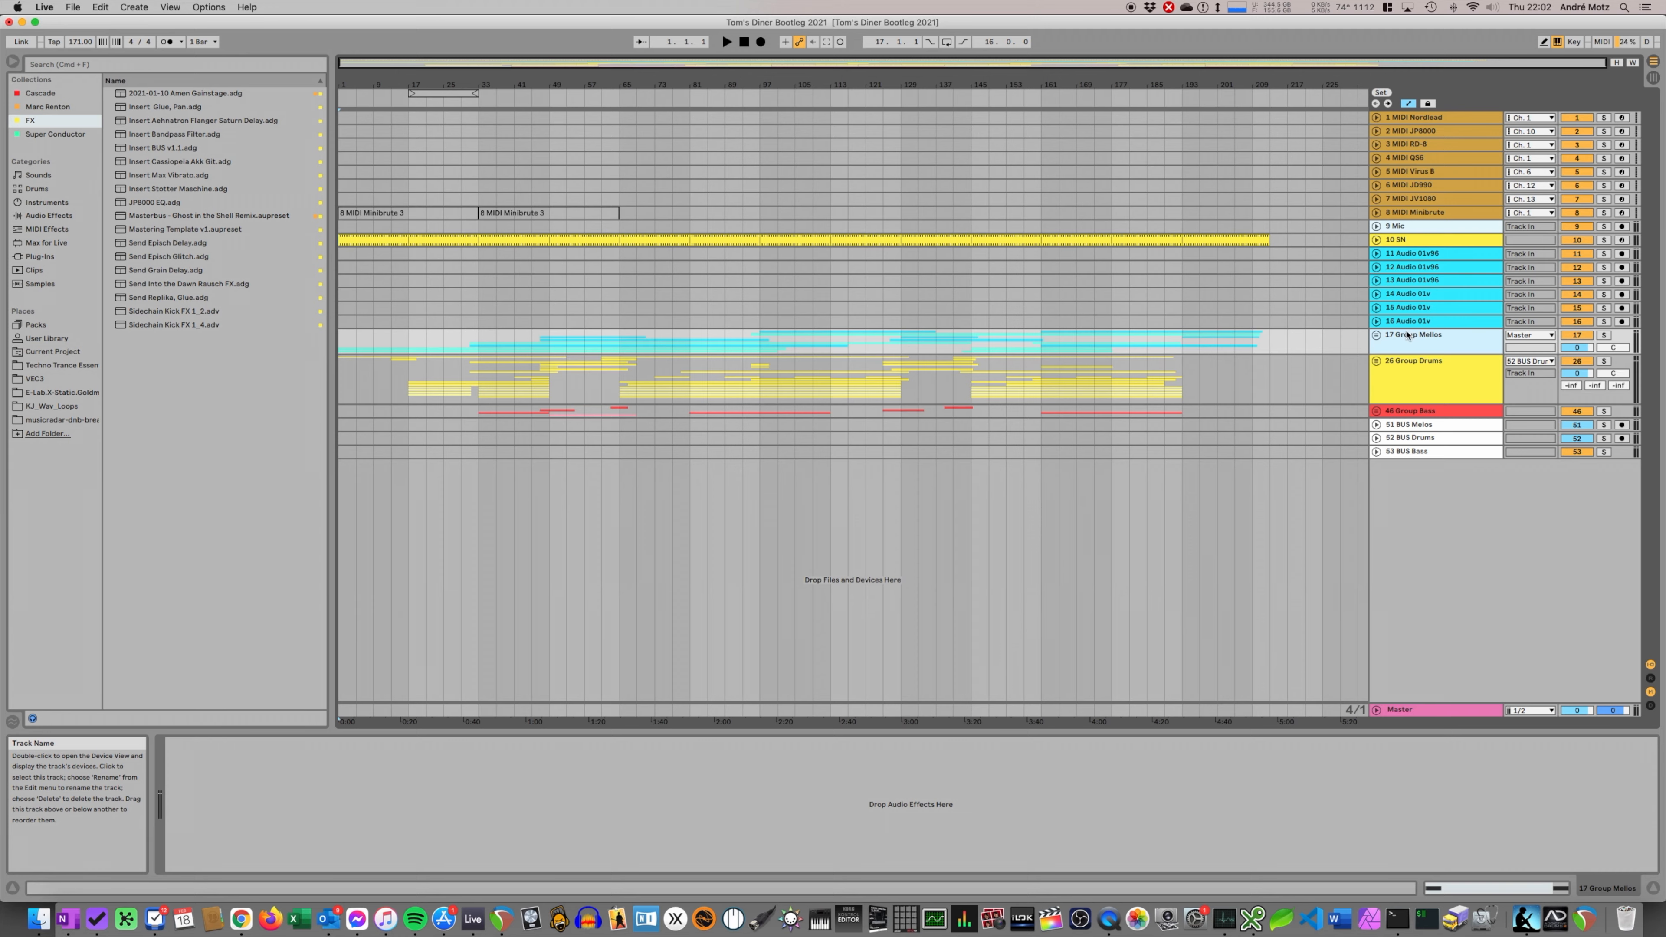
click(1377, 335)
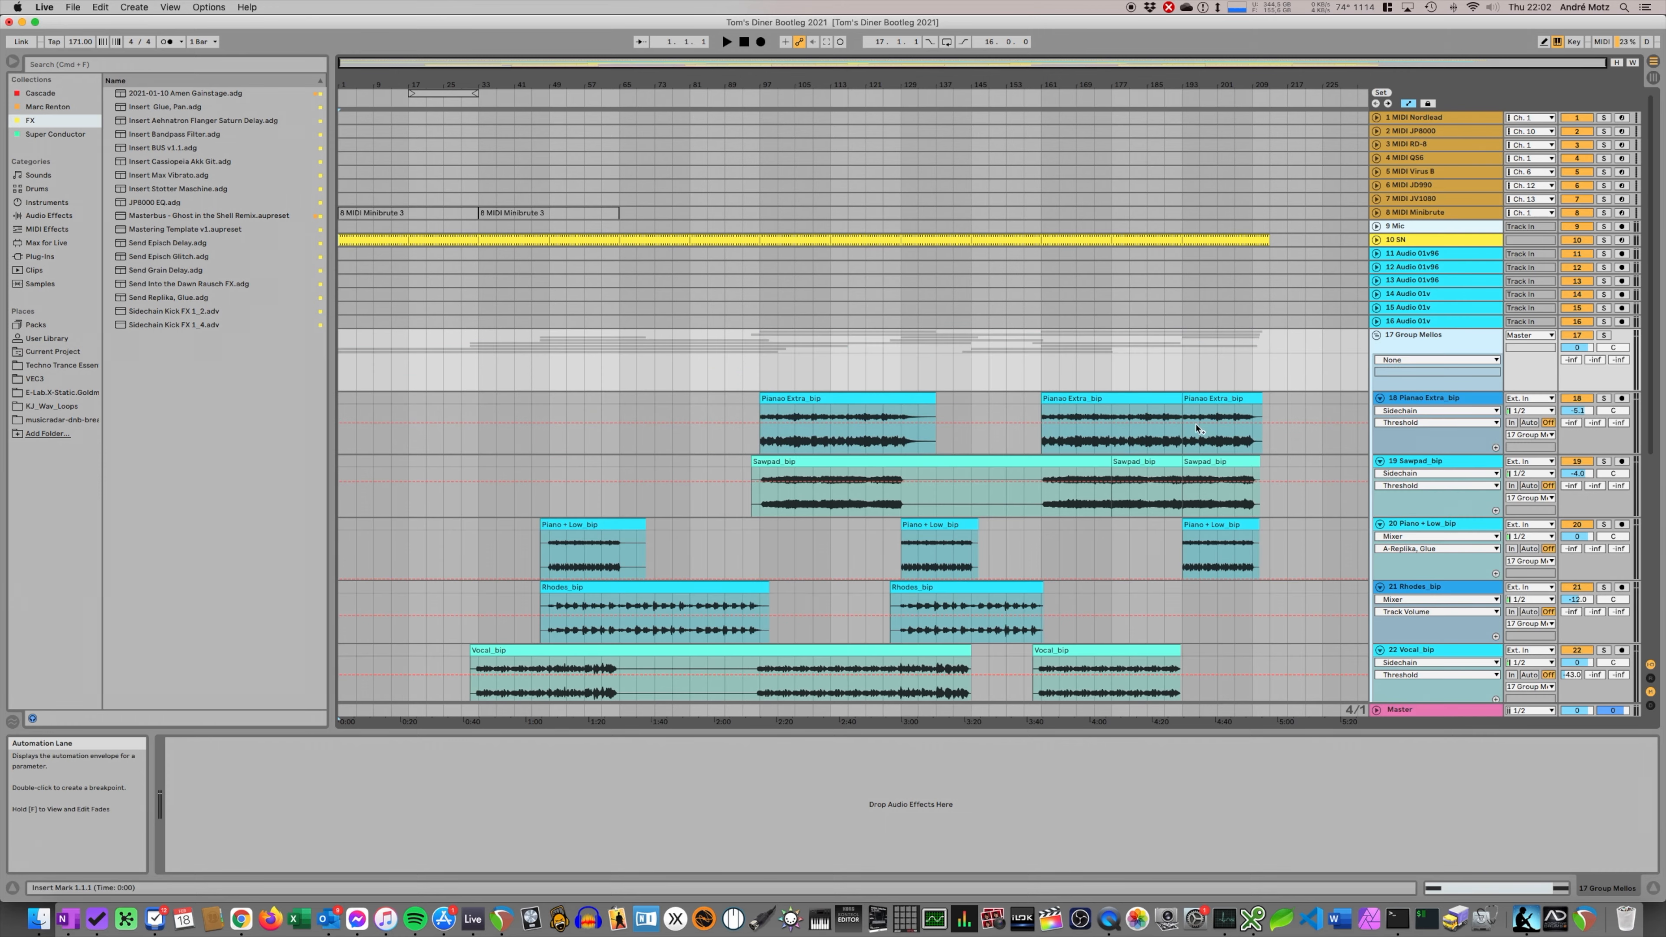
scroll(1197, 430, down, 5)
scroll(1145, 441, up, 2)
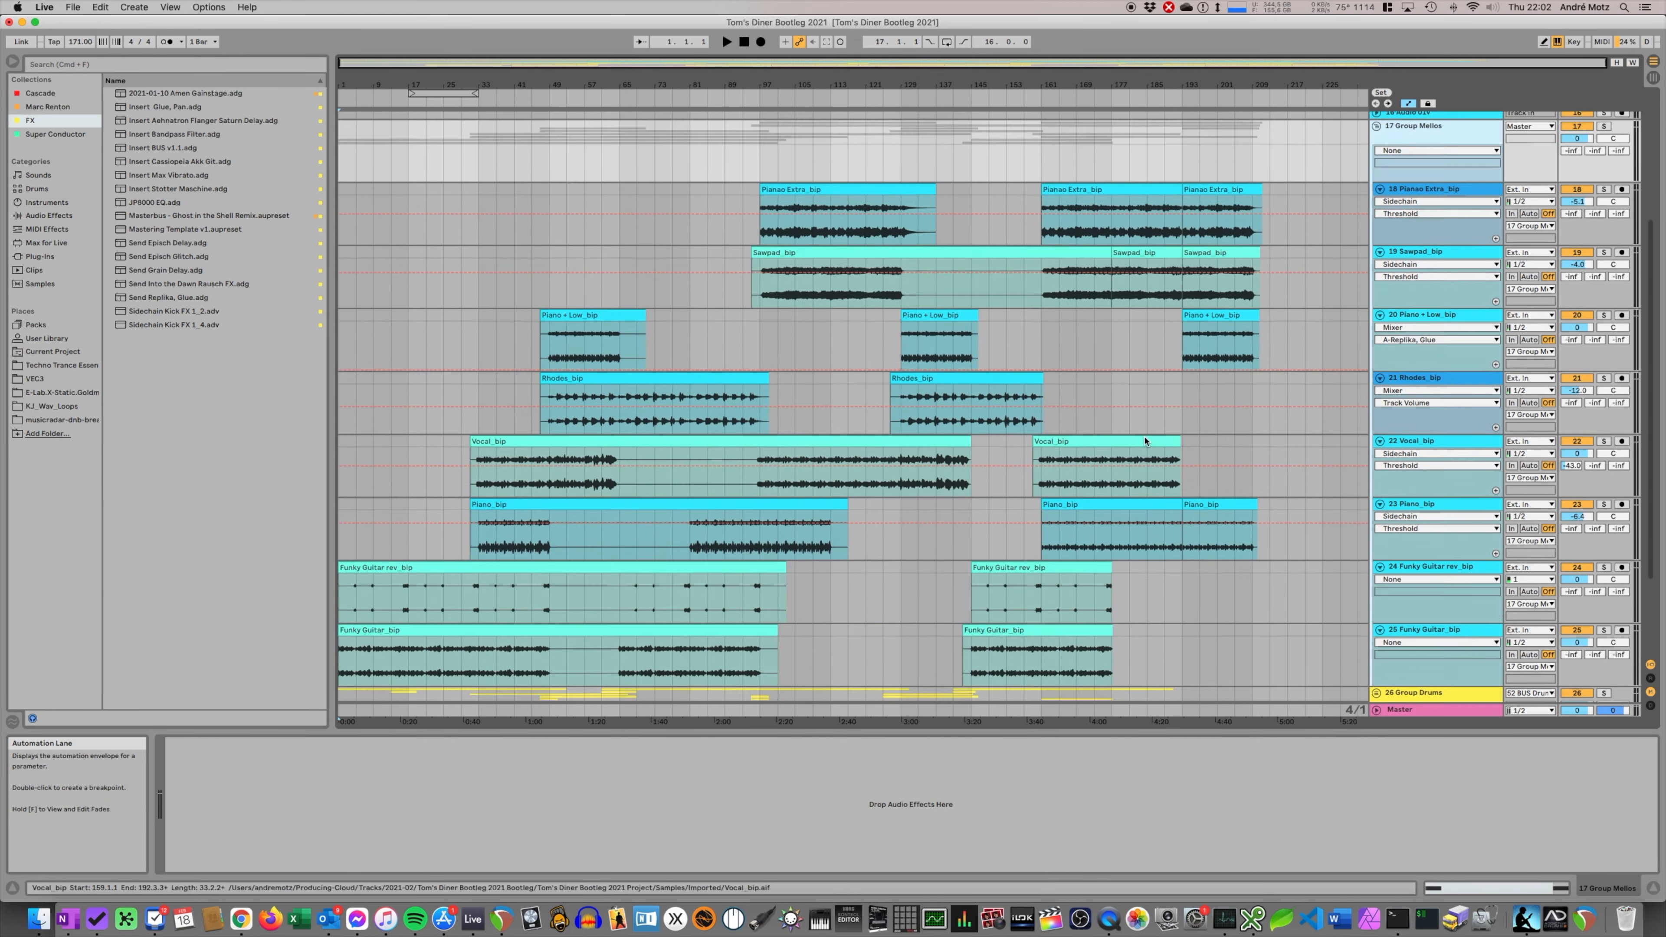
scroll(1155, 426, down, 2)
scroll(1163, 417, up, 10)
click(1377, 336)
- Examine the tracks inside the Drums group, collapse it, and expand the Bass group to view its tracks
click(1377, 385)
scroll(1209, 465, down, 10)
scroll(1208, 465, up, 3)
scroll(1208, 465, down, 1)
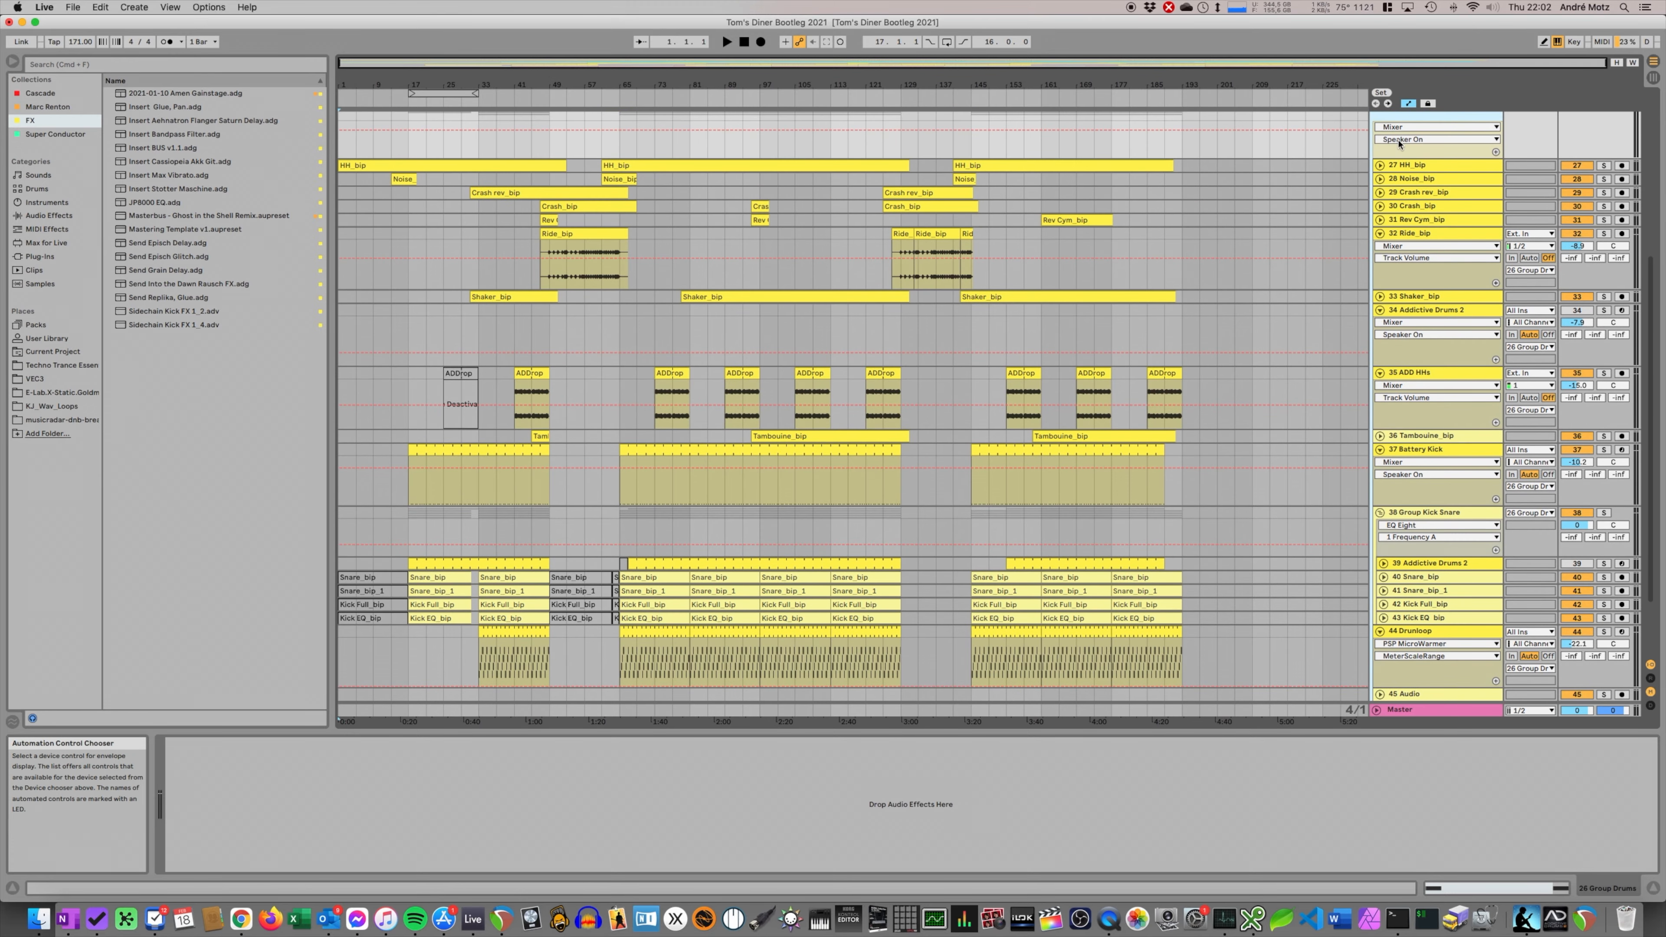
scroll(1400, 143, up, 3)
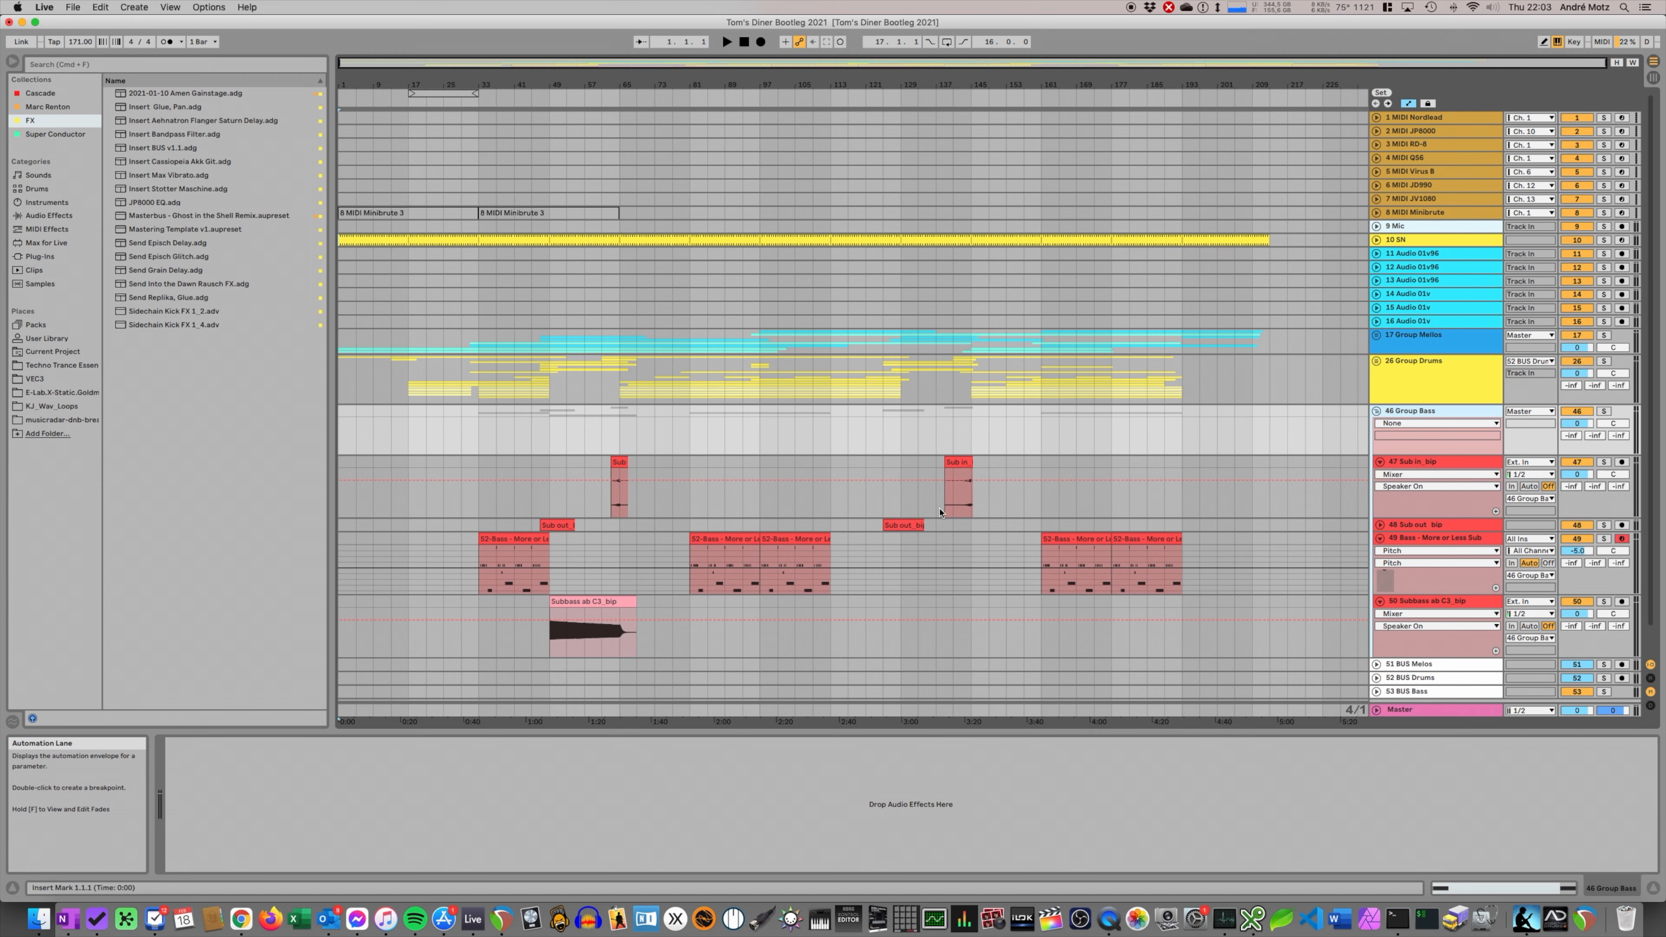
scroll(940, 512, down, 2)
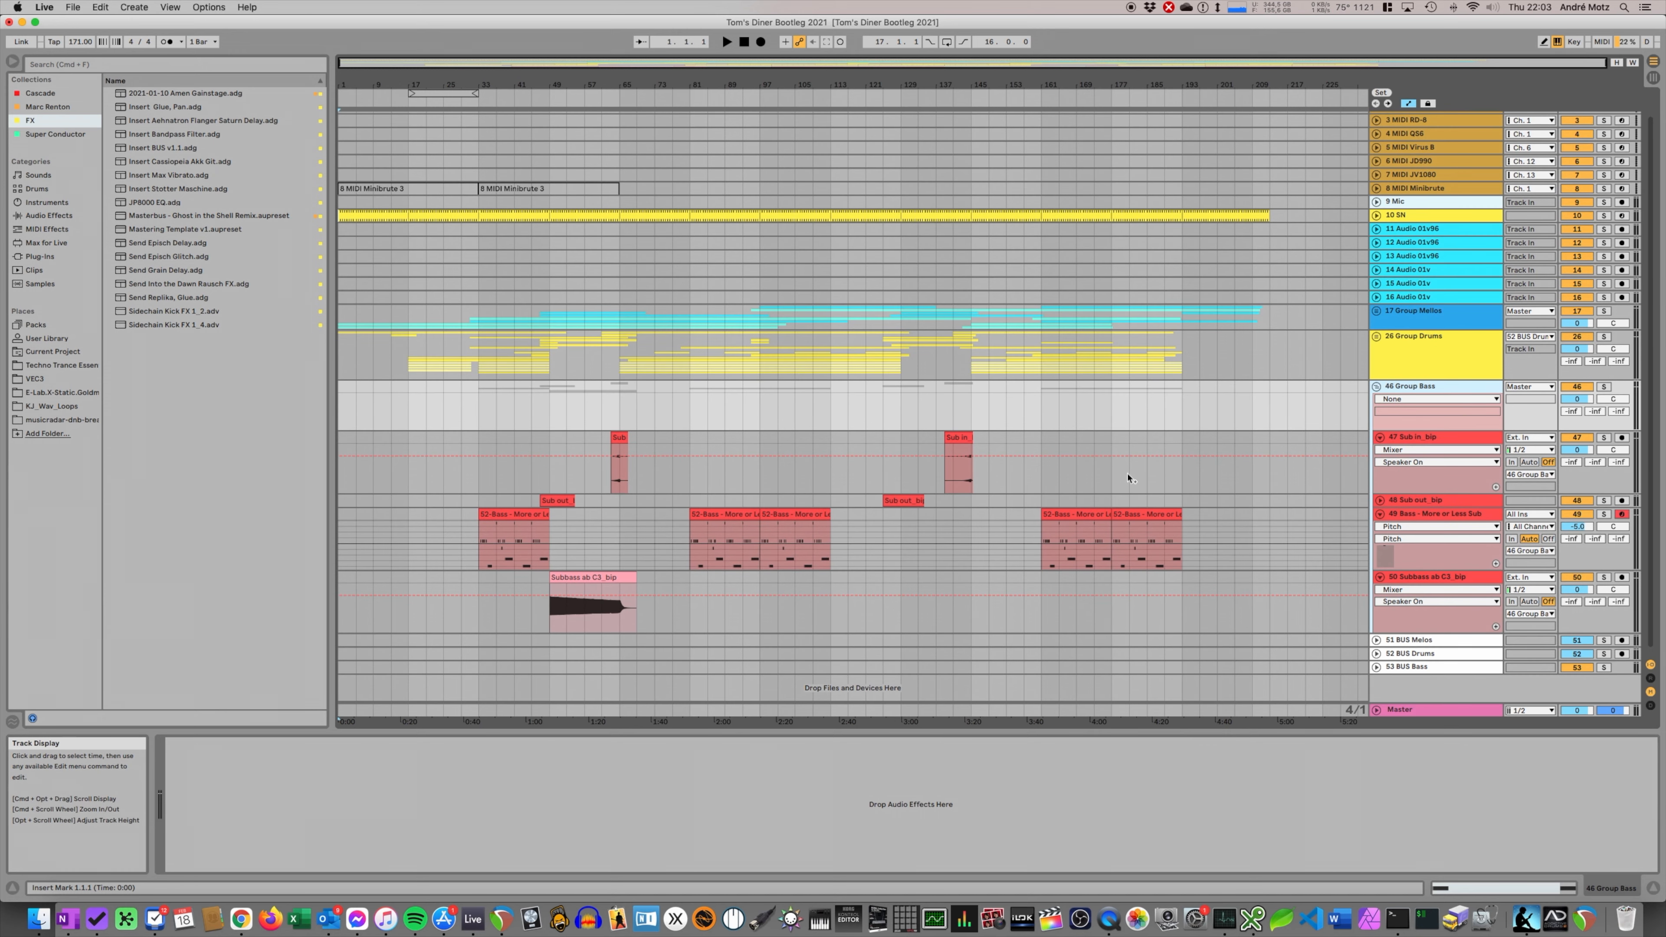
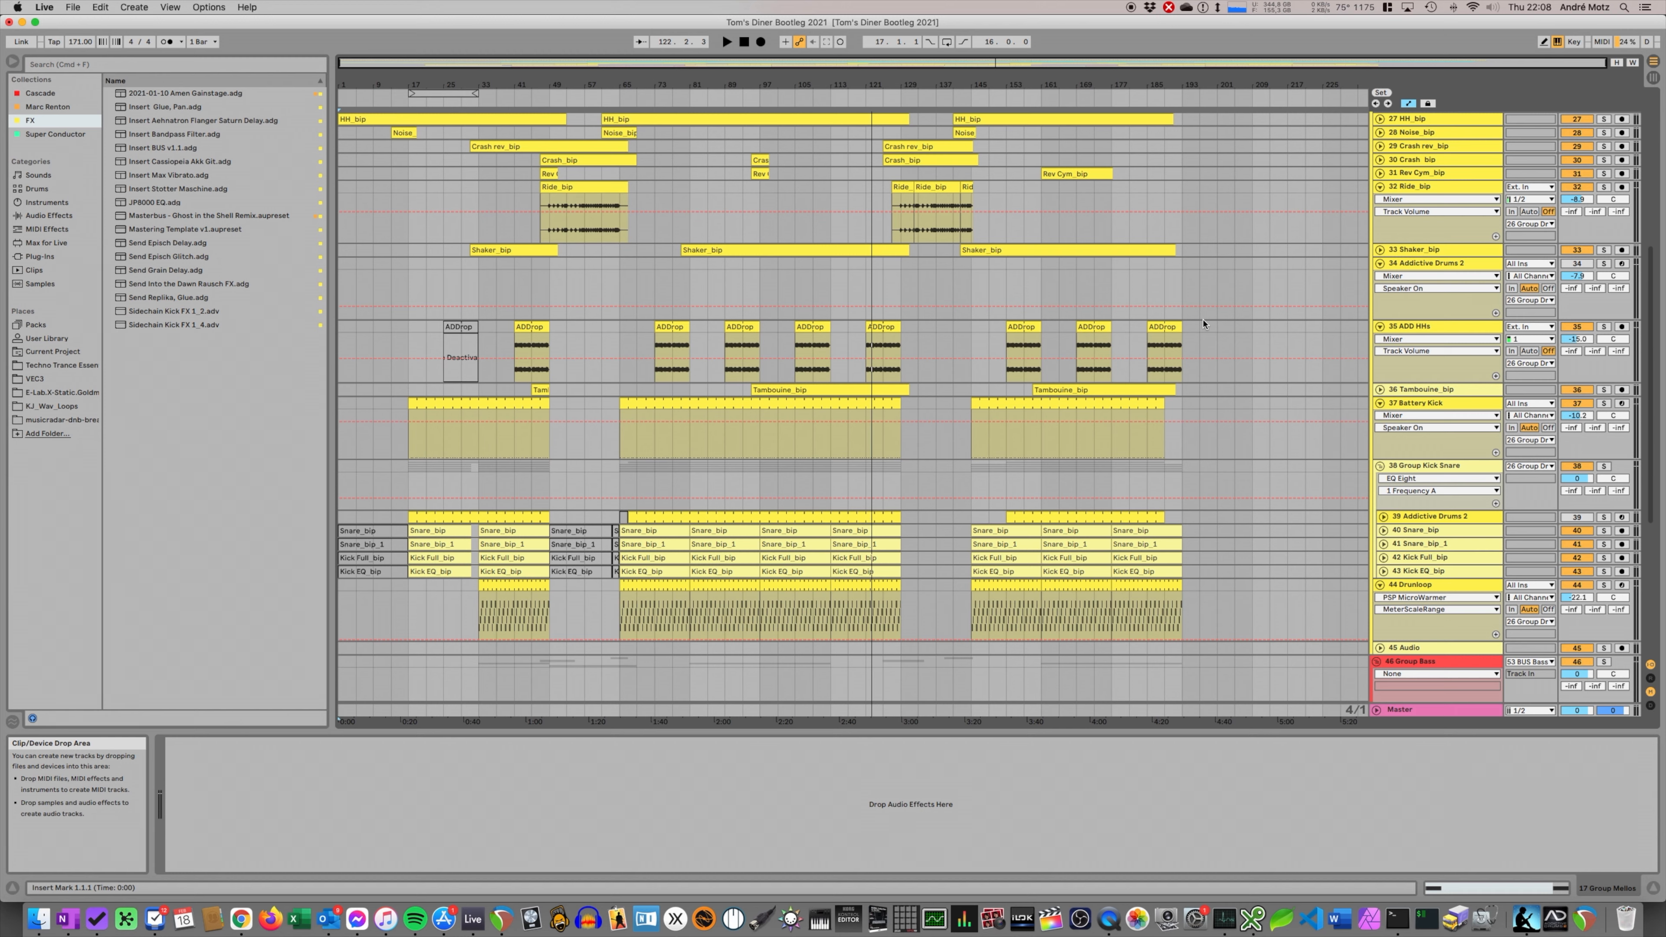
- Solo the Kick Snare group and listen from about bar 79 and from the Snare_bip clip at bar 81, ending with playback stopped
click(1604, 466)
click(681, 98)
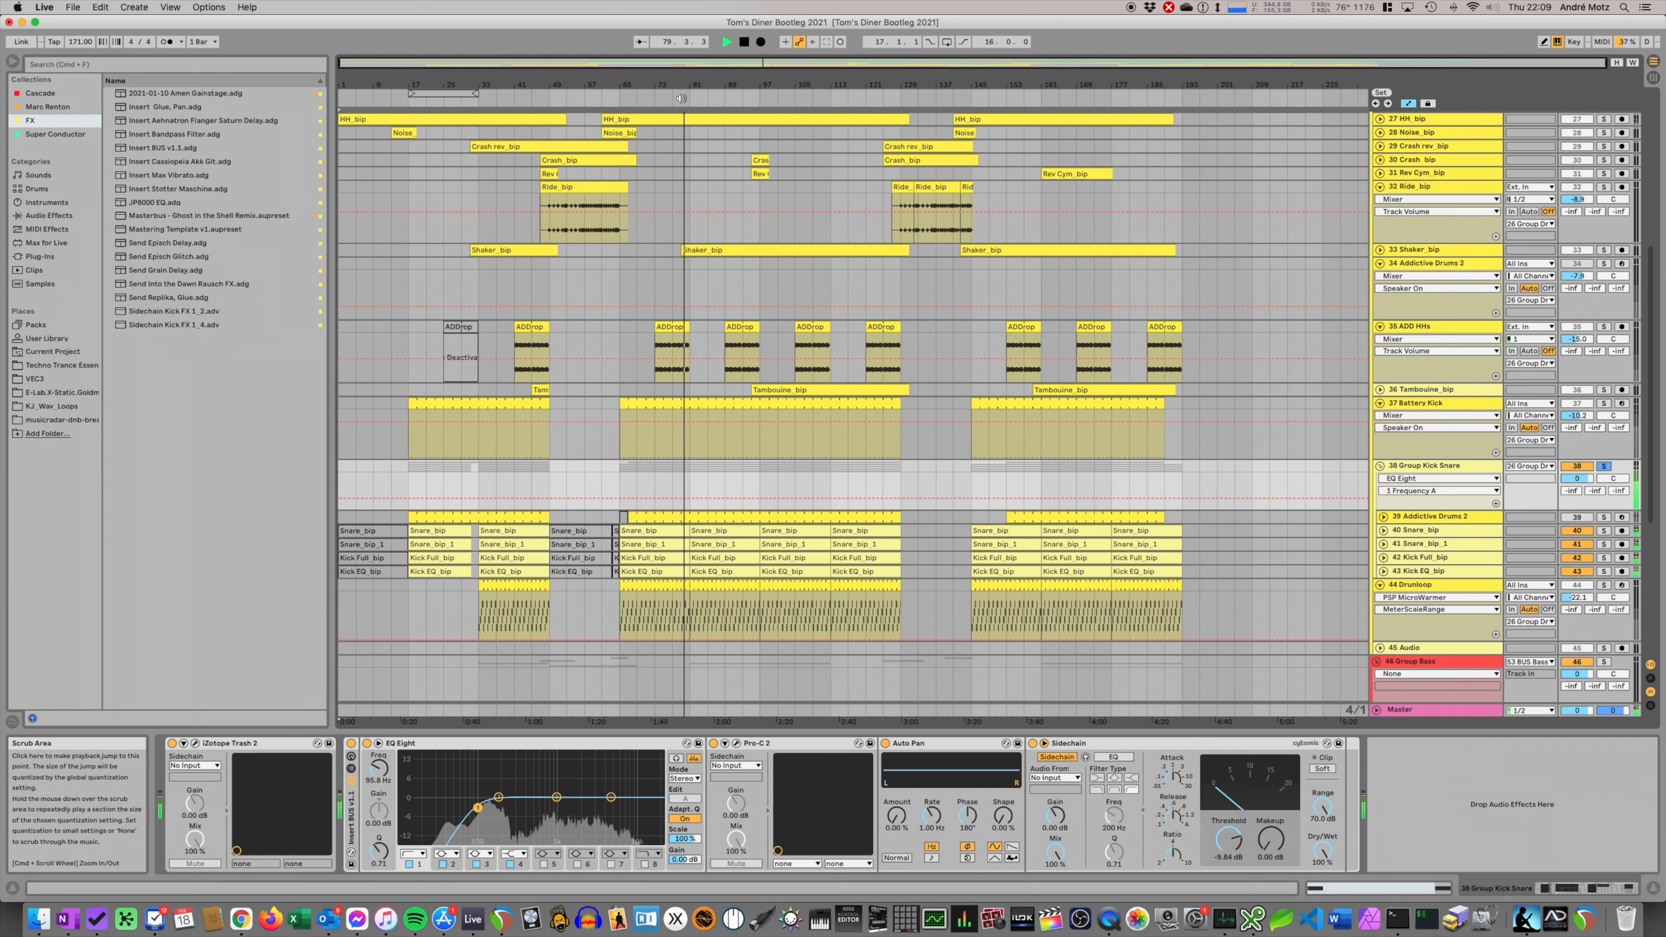
key(space)
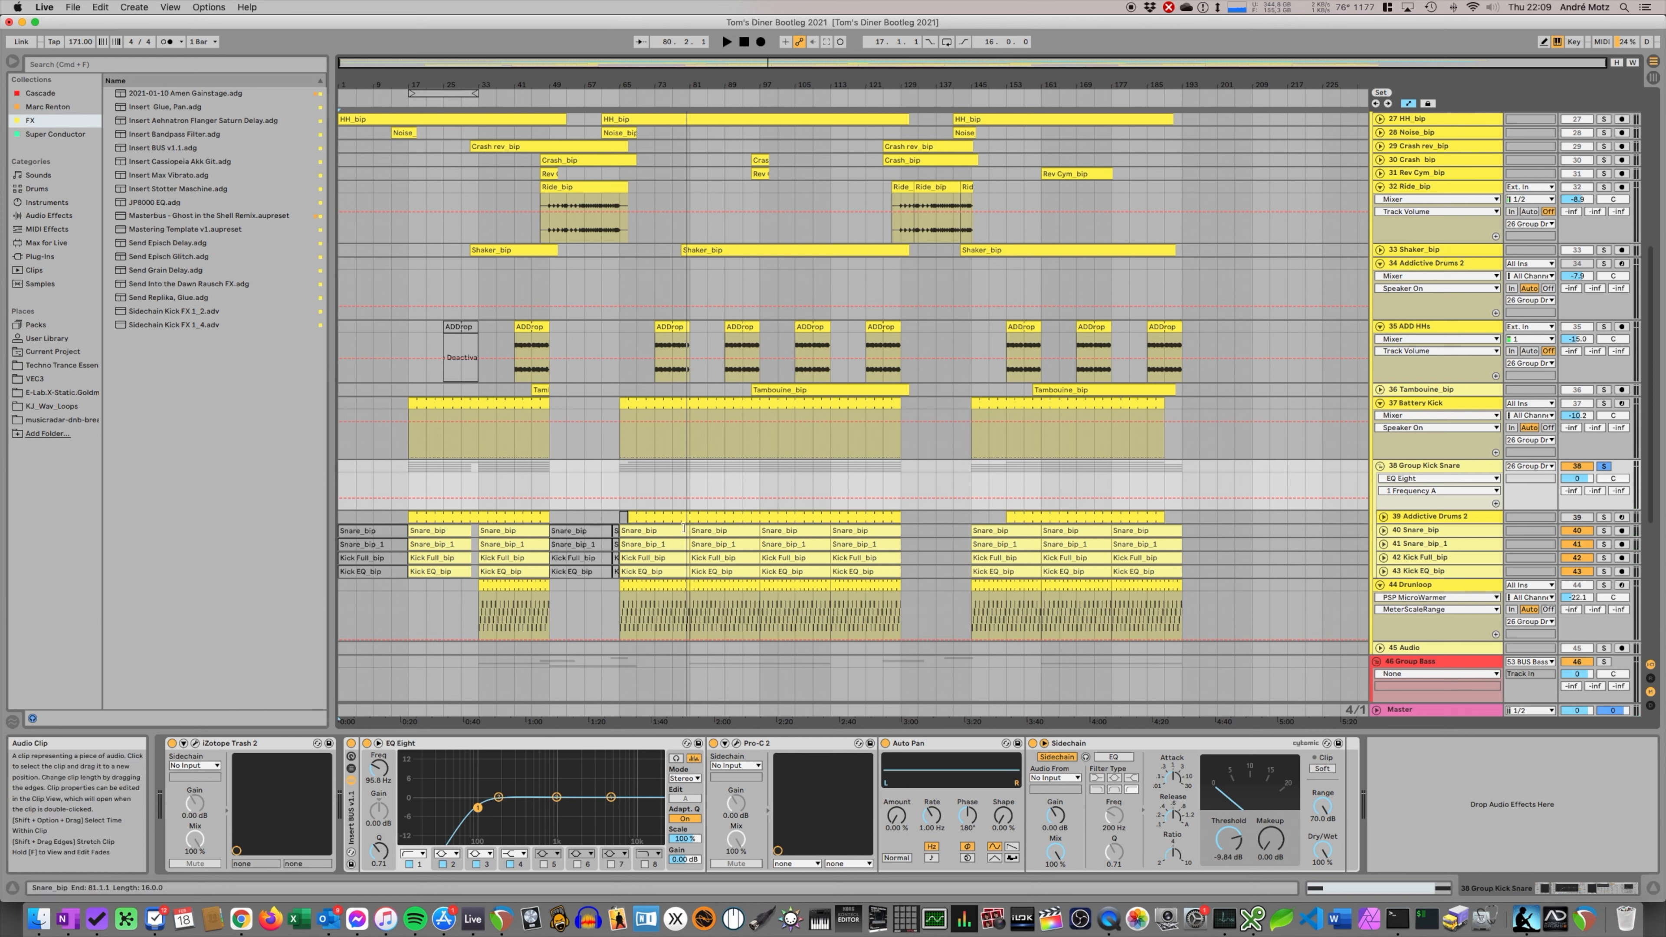
click(739, 531)
key(space)
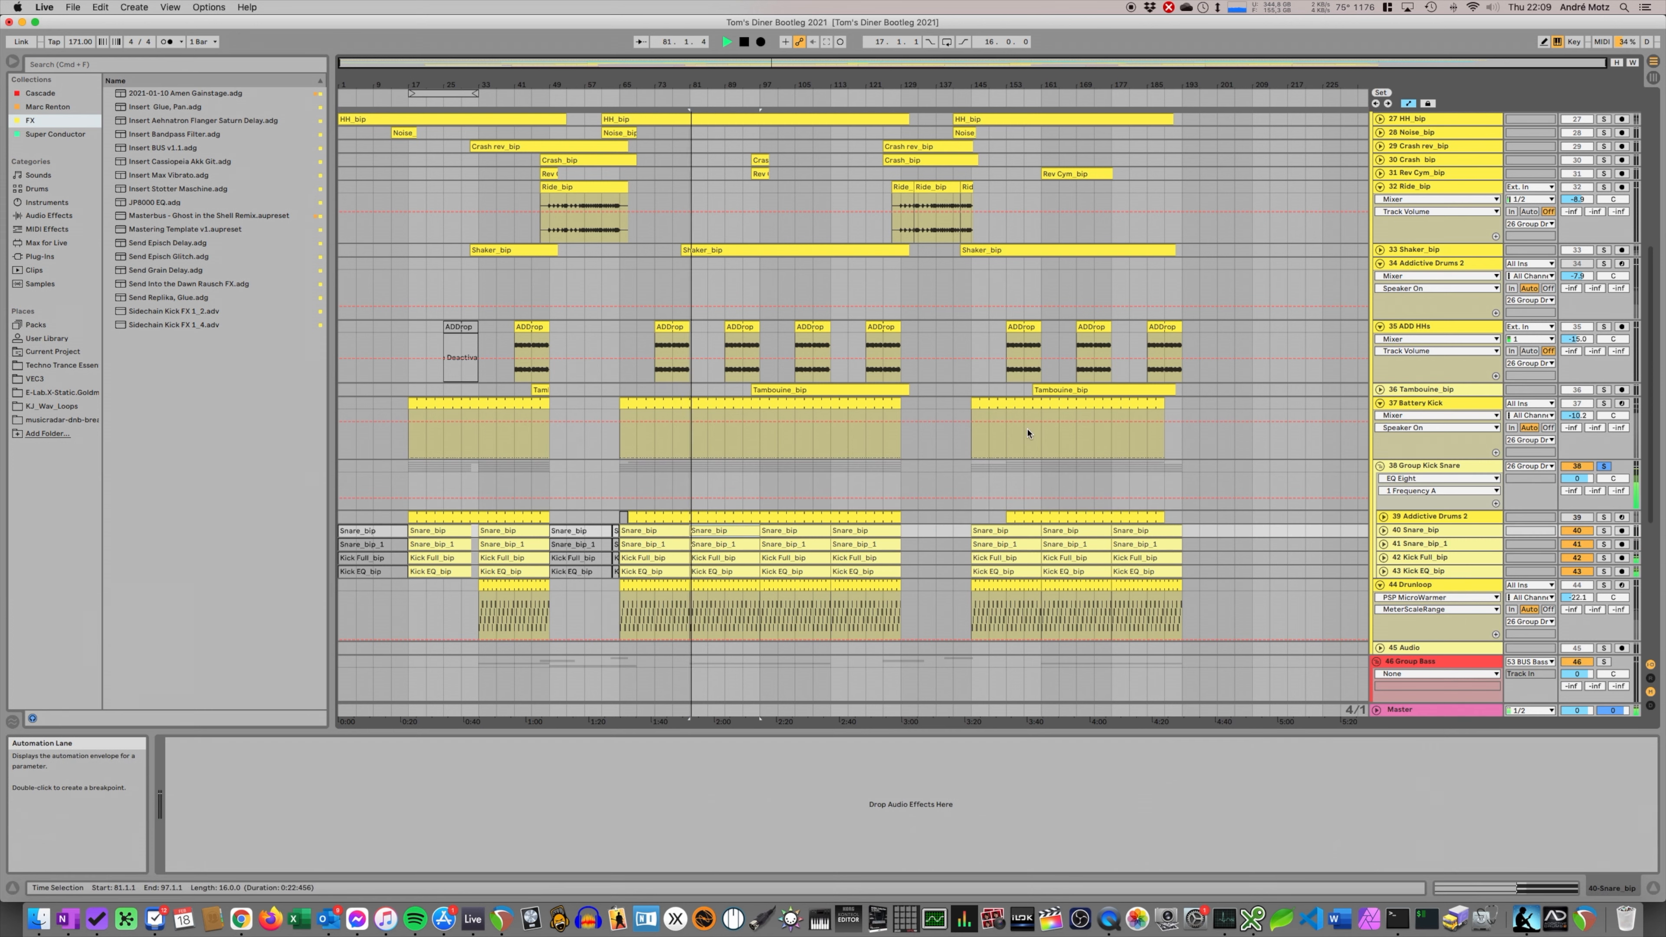
key(space)
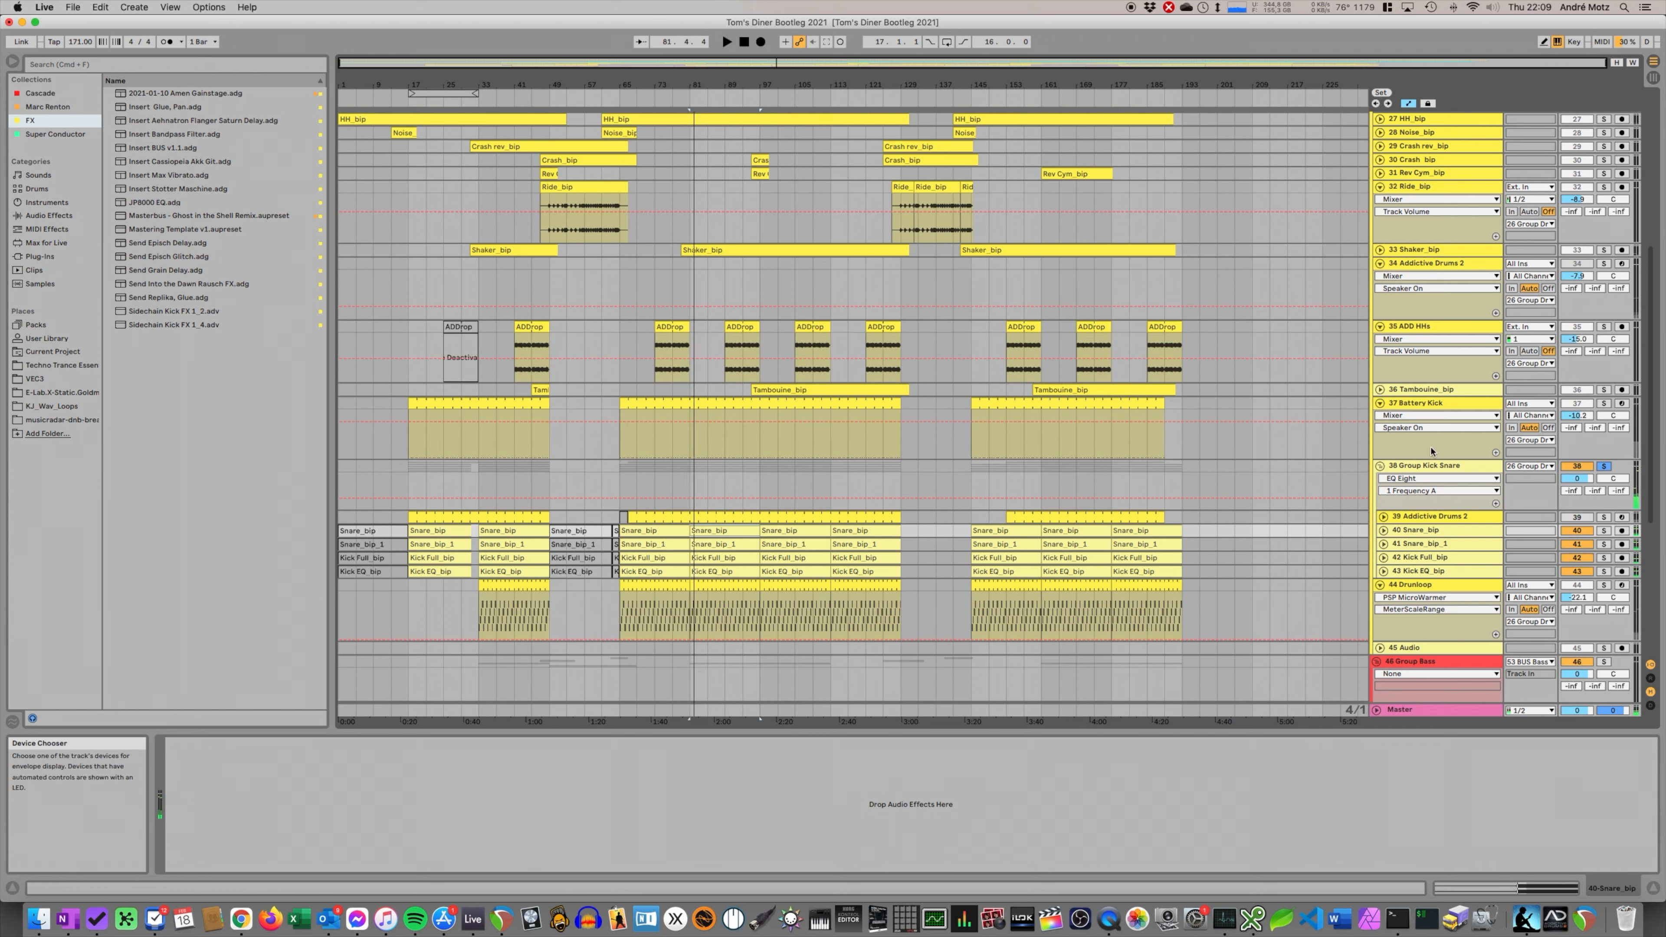
- Solo the Battery Kick track along with the Kick Snare group, listen briefly and stop playback
click(1424, 403)
click(1603, 403)
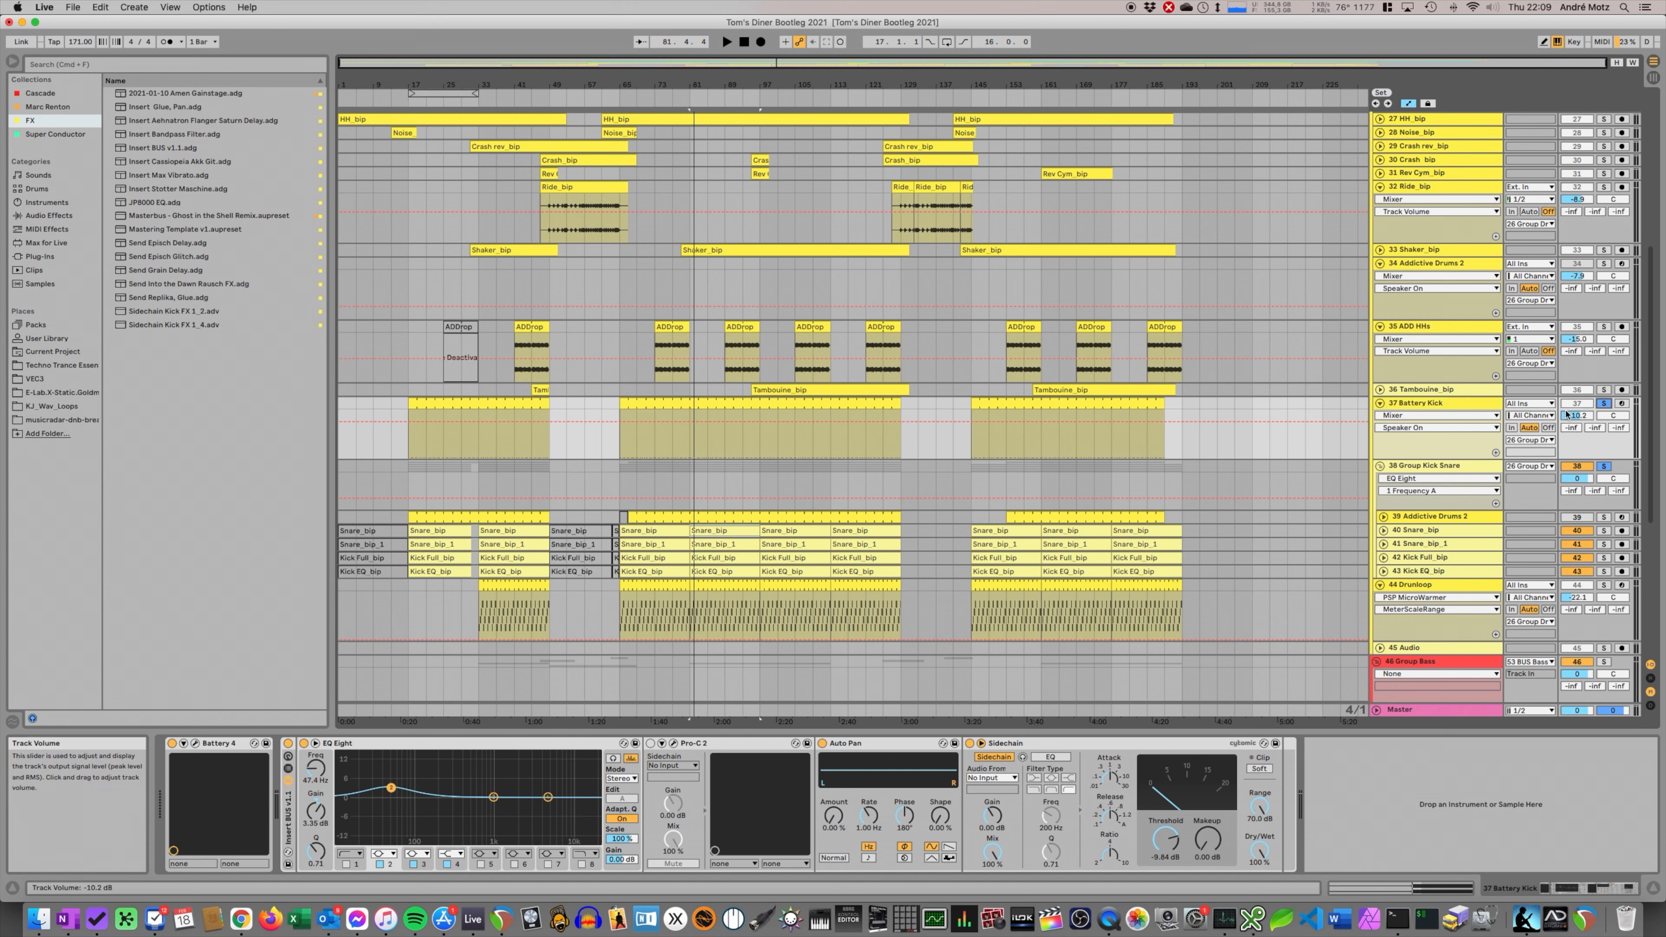
key(space)
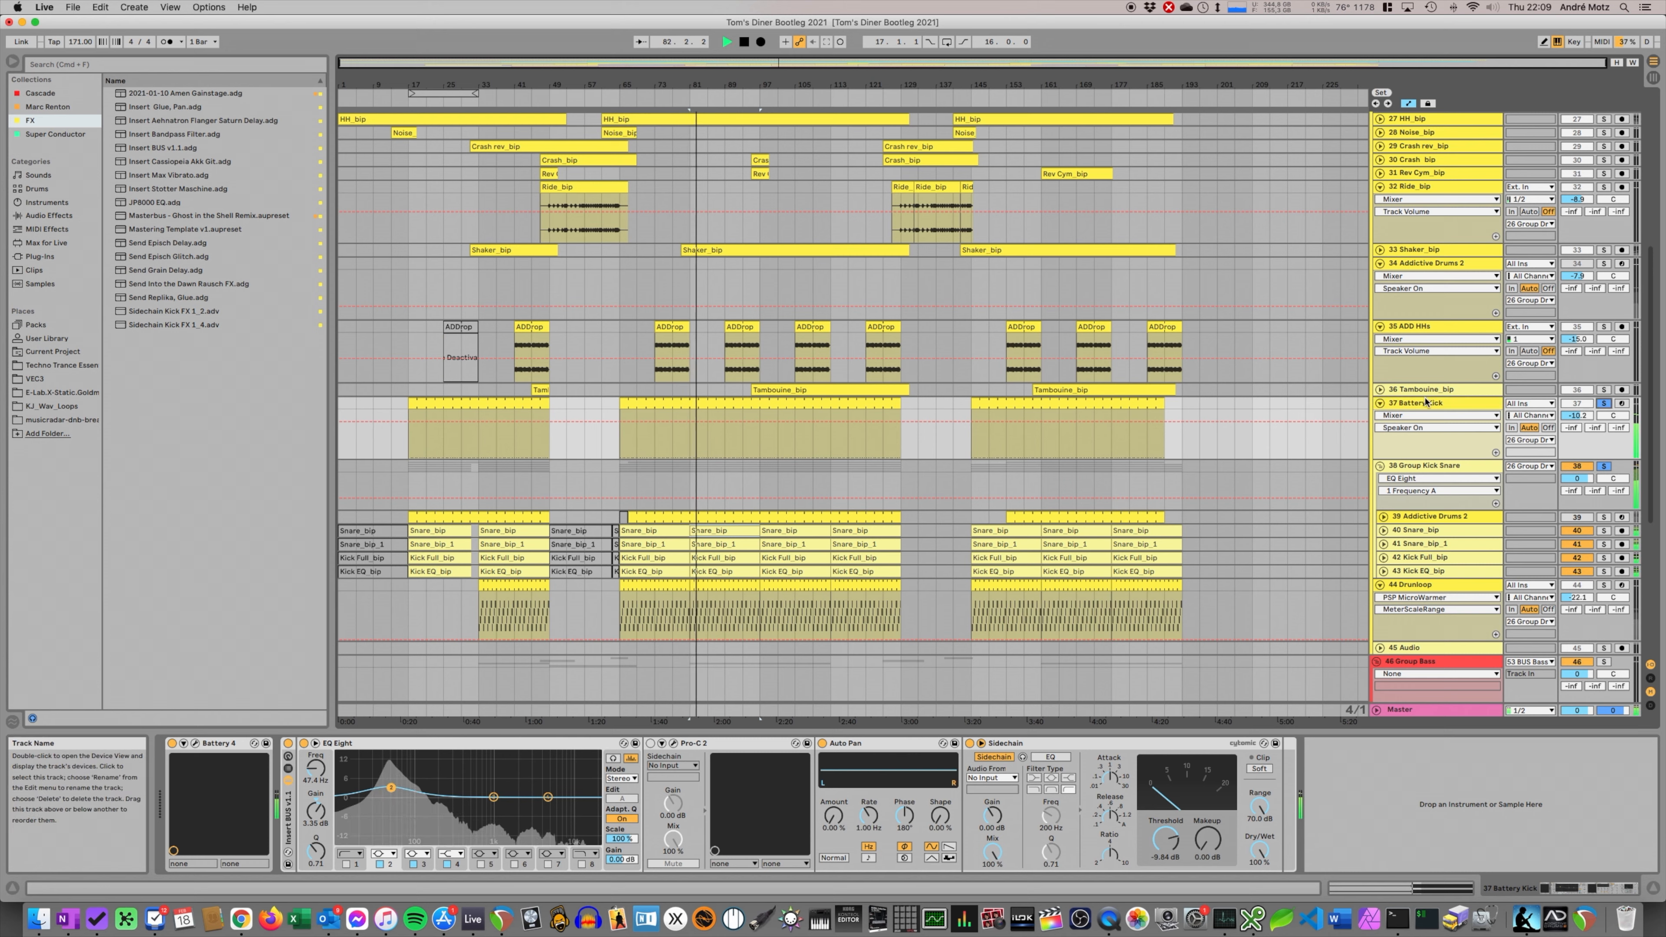
key(space)
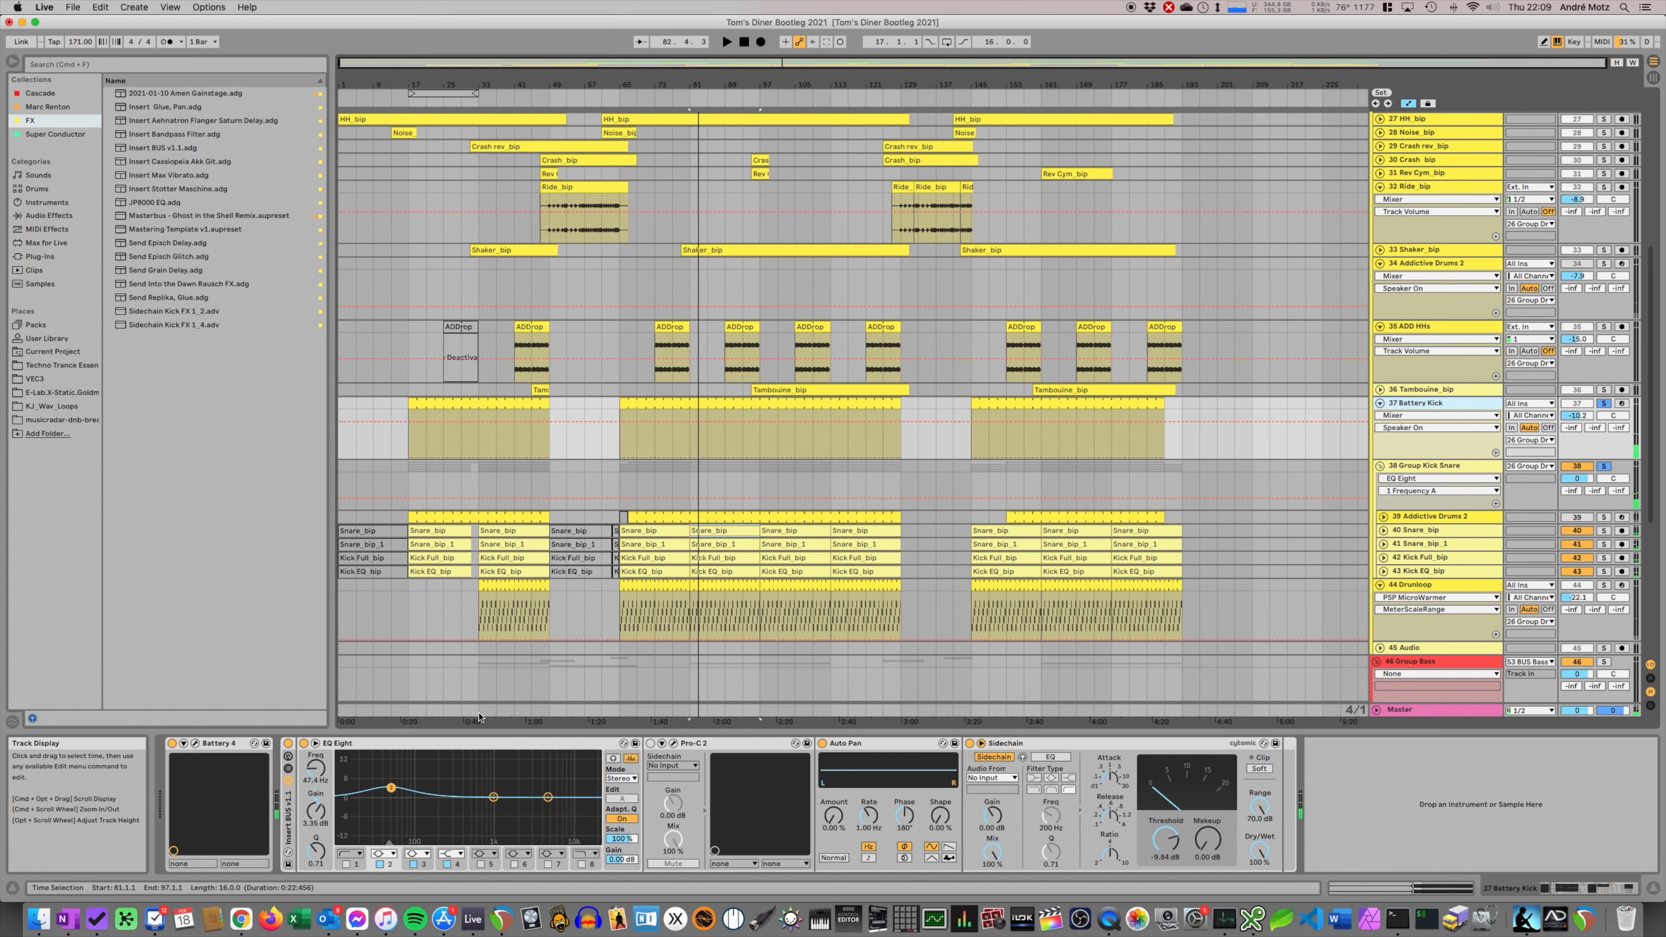
- Open the Battery 4 instrument of the Battery Kick track and audition the Trance 10 kick in cell A1
click(196, 744)
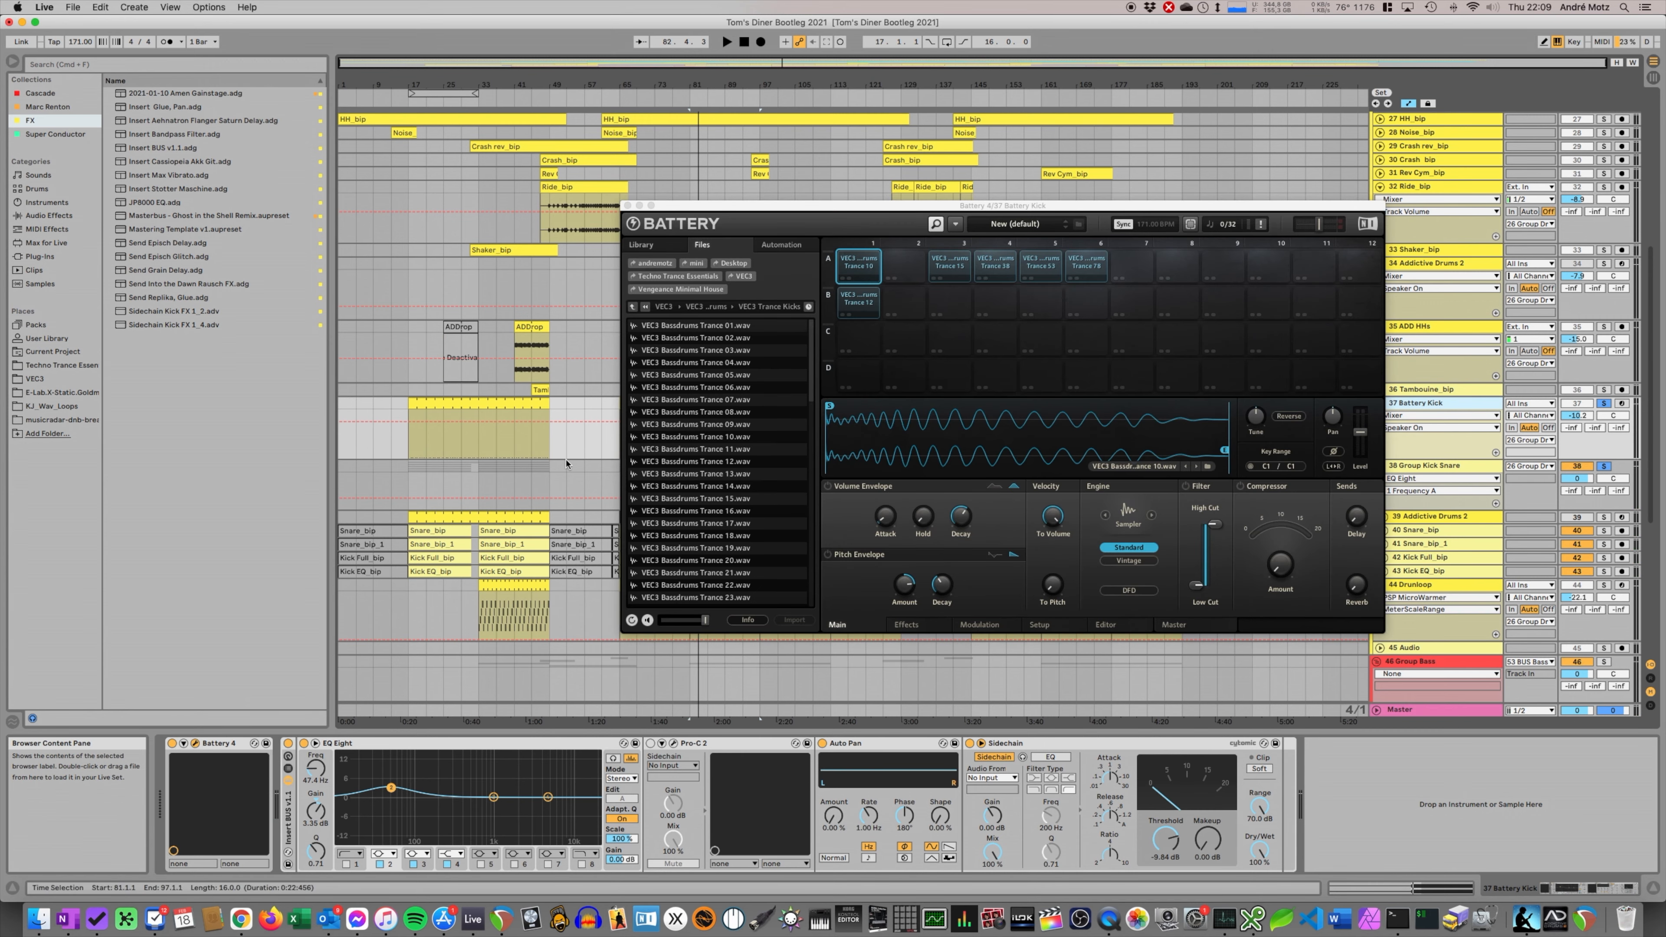
click(862, 265)
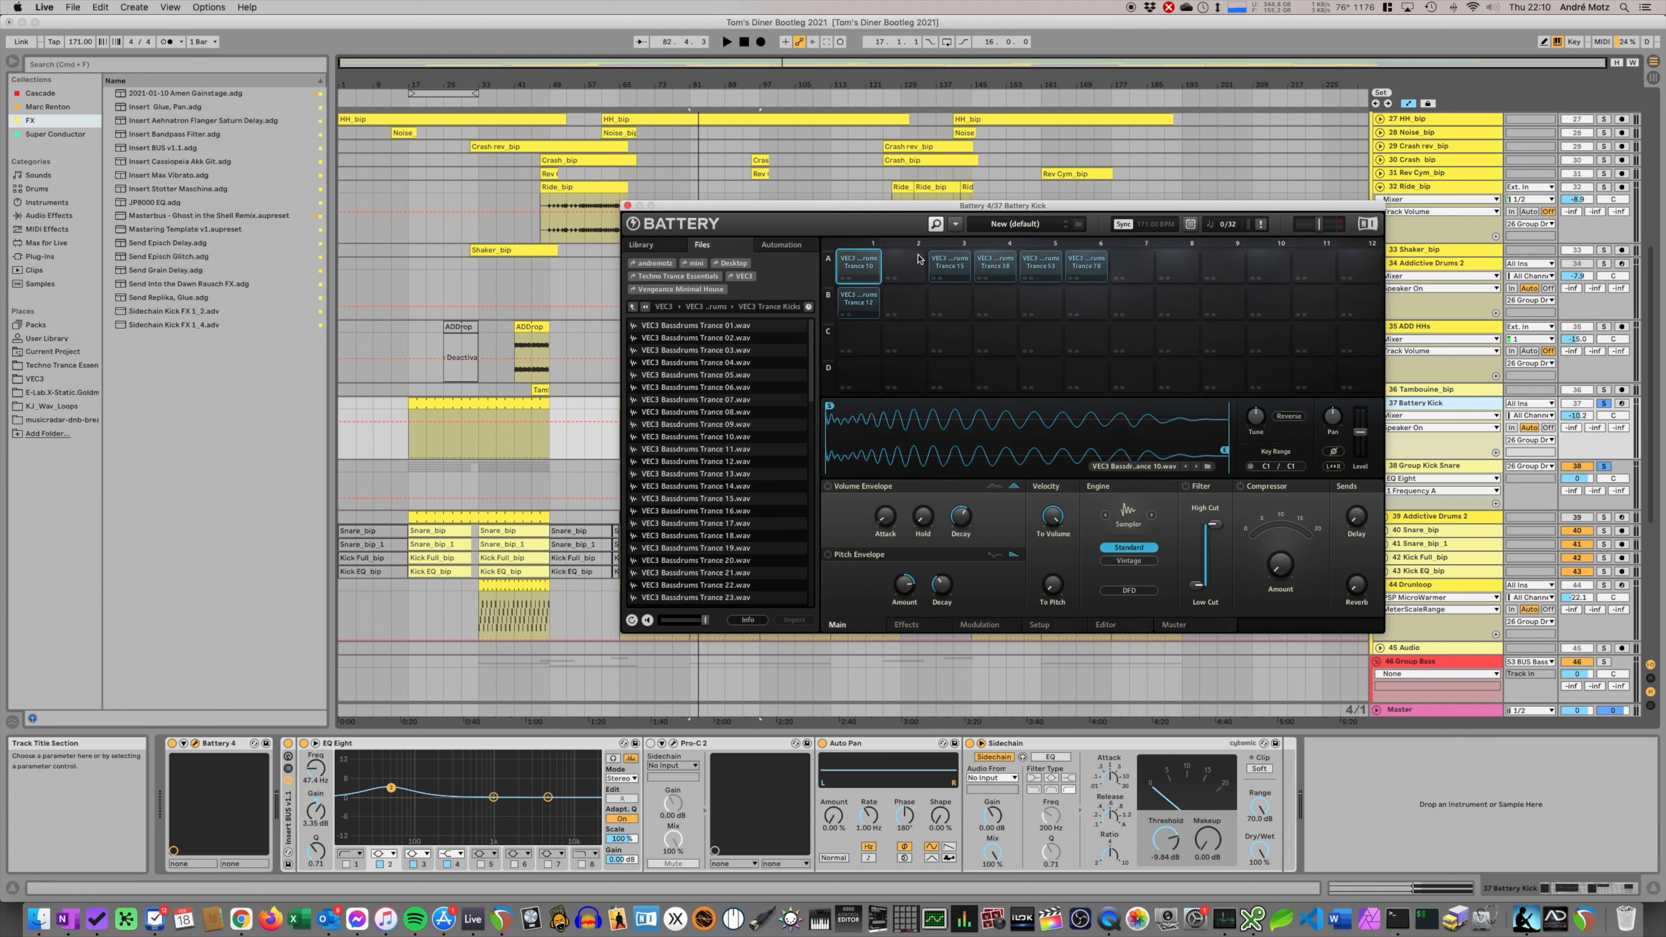
click(857, 267)
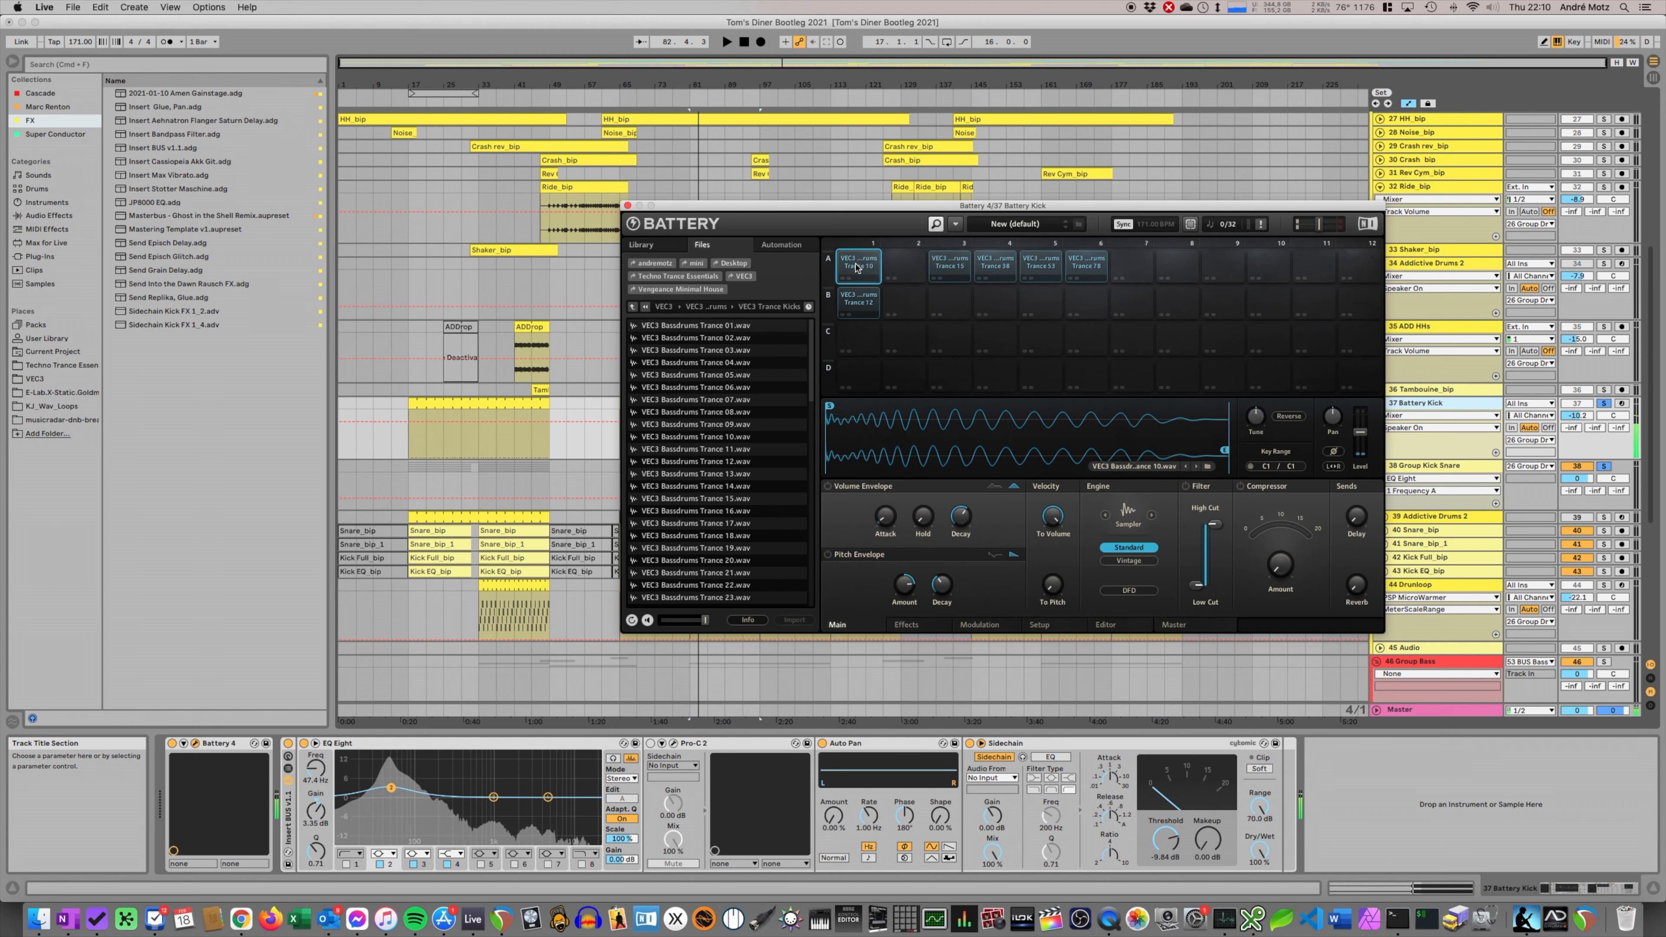
- Swap the Trance 15 kick from cell A3 into A1, audition it and listen briefly with the soloed drums
click(948, 266)
drag(948, 266, 858, 267)
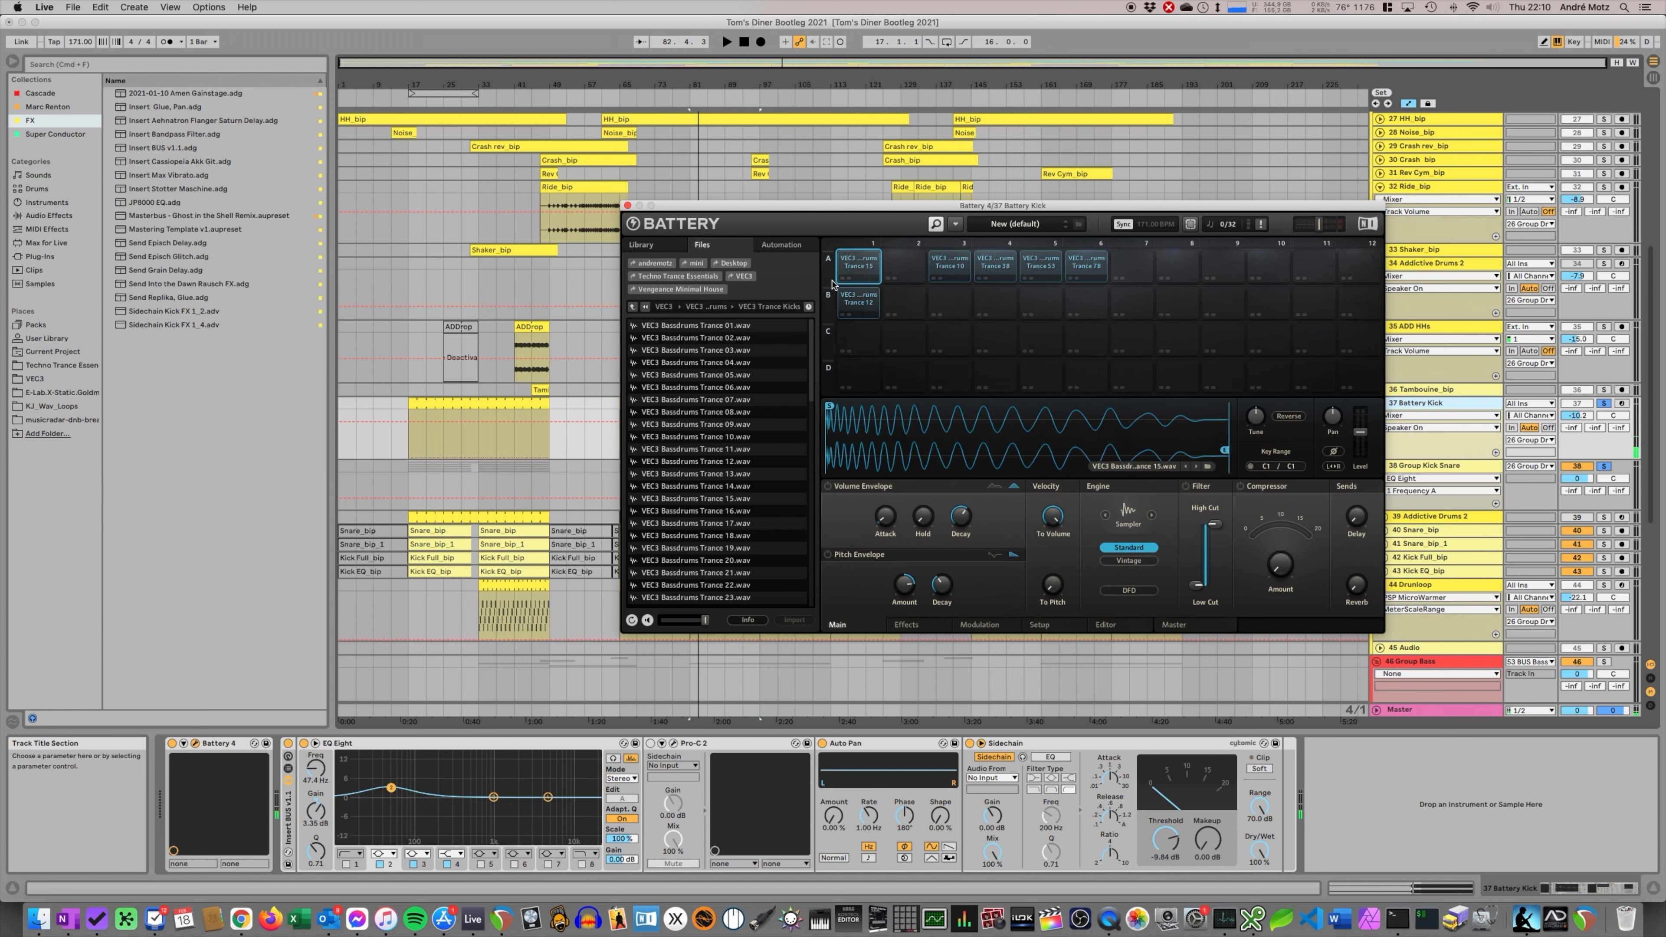
click(852, 265)
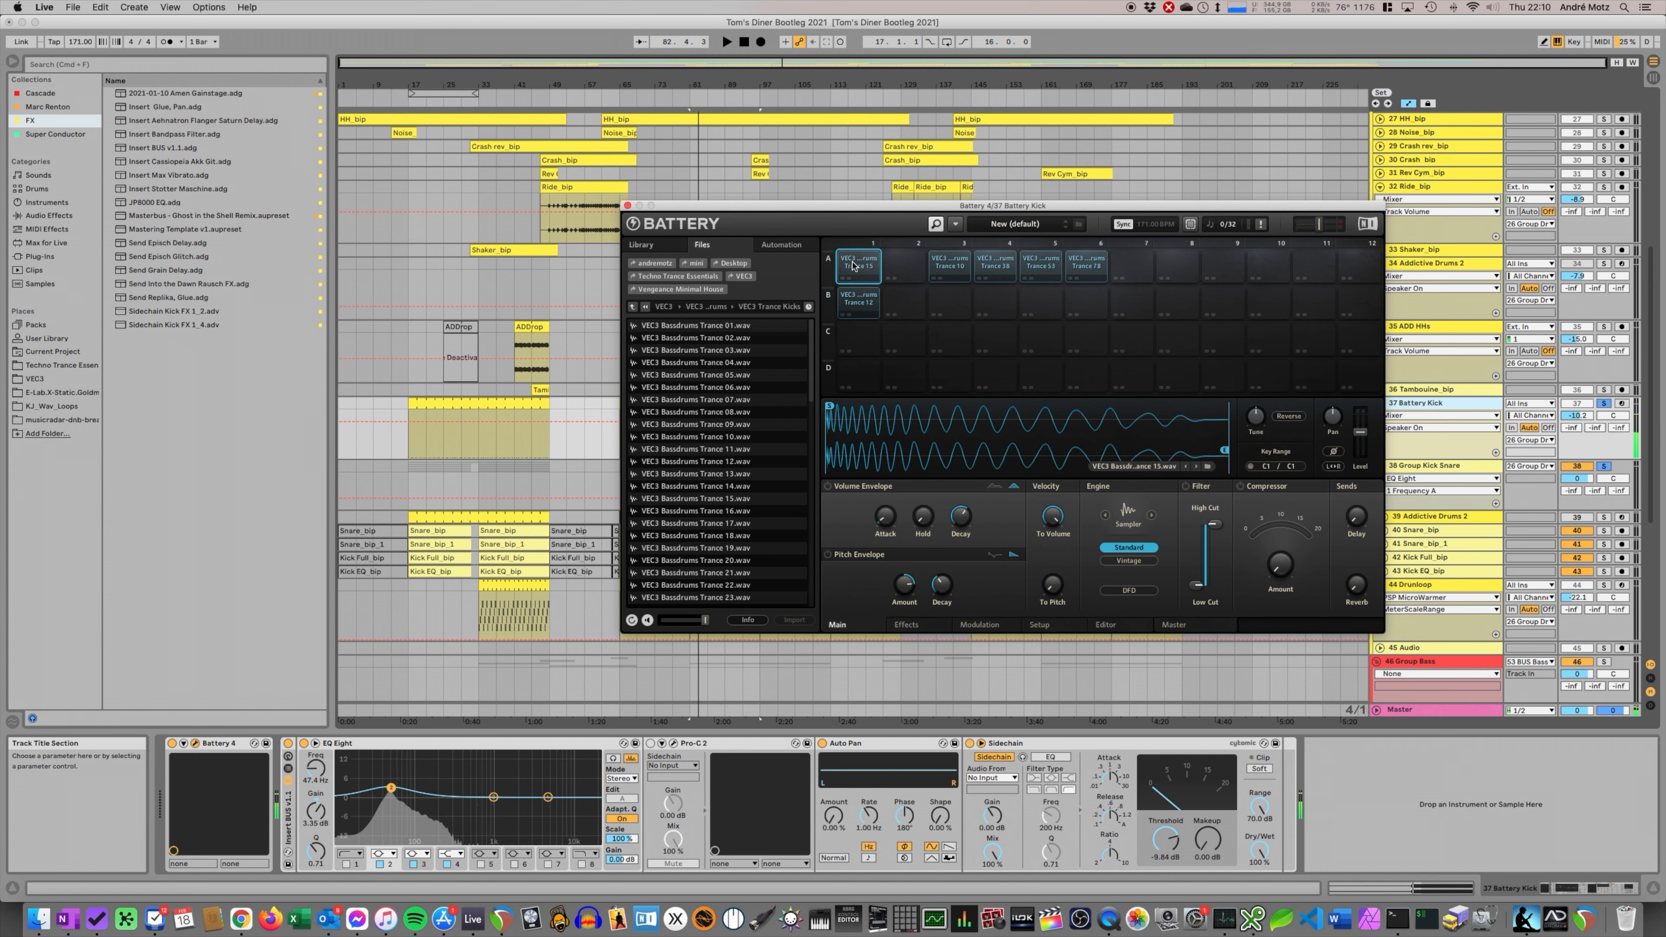
key(space)
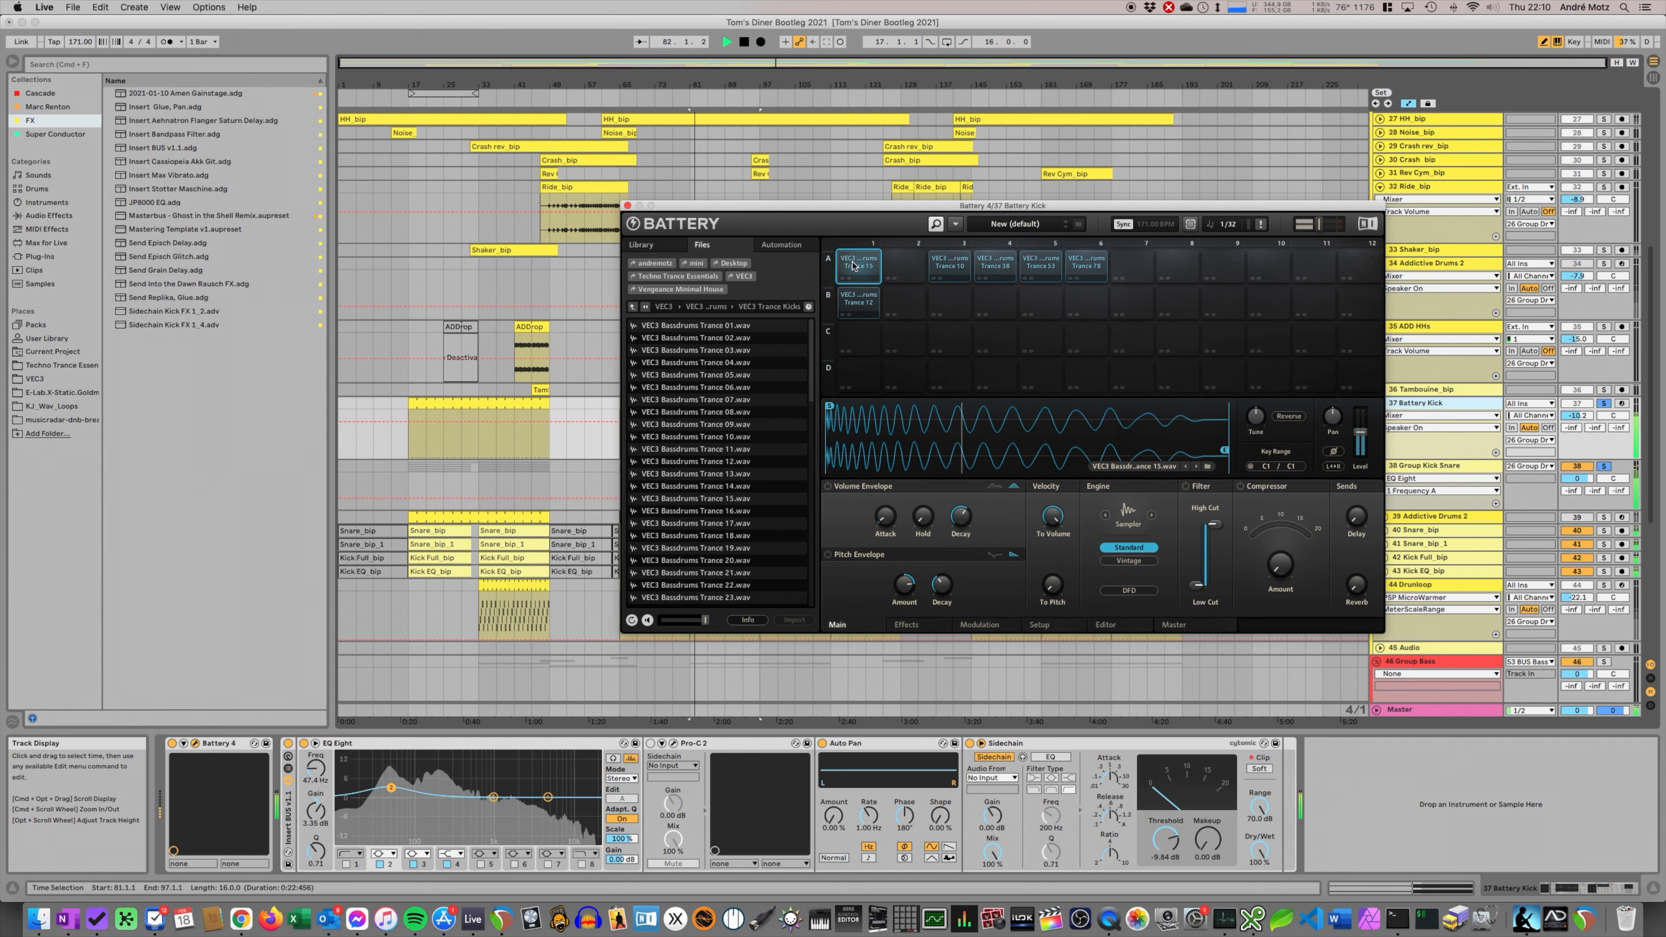
key(space)
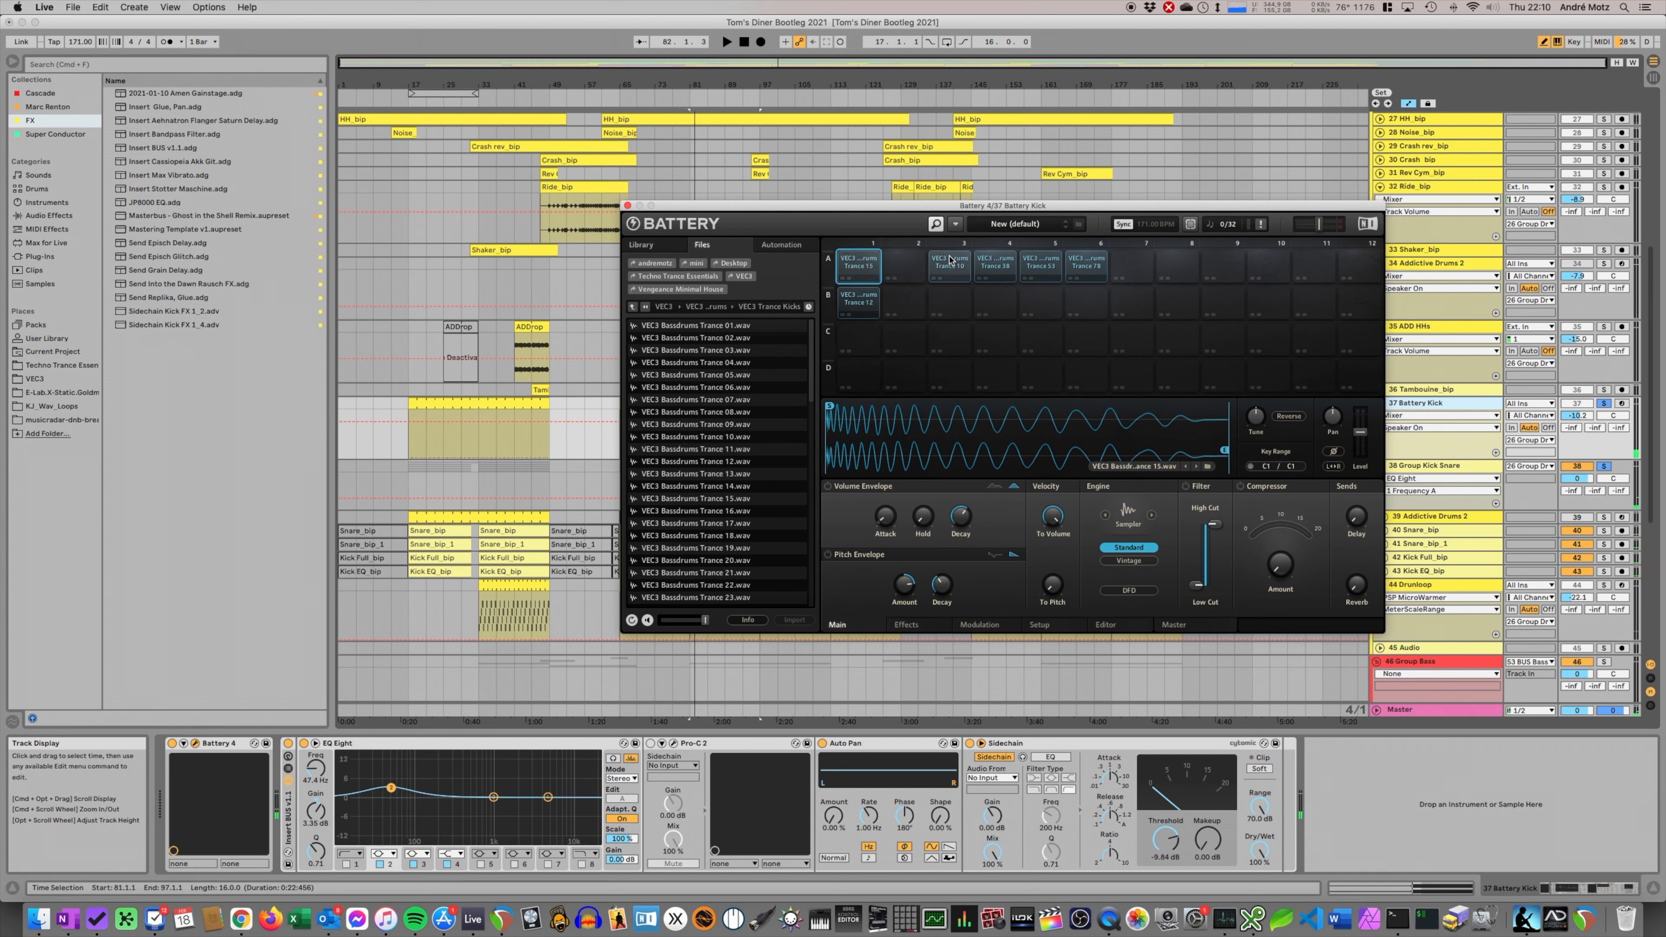
- Compare the two kicks by swapping cells A1 and A3 during playback, leave Trance 10 in A1, and close Battery with playback stopped
drag(950, 268, 861, 271)
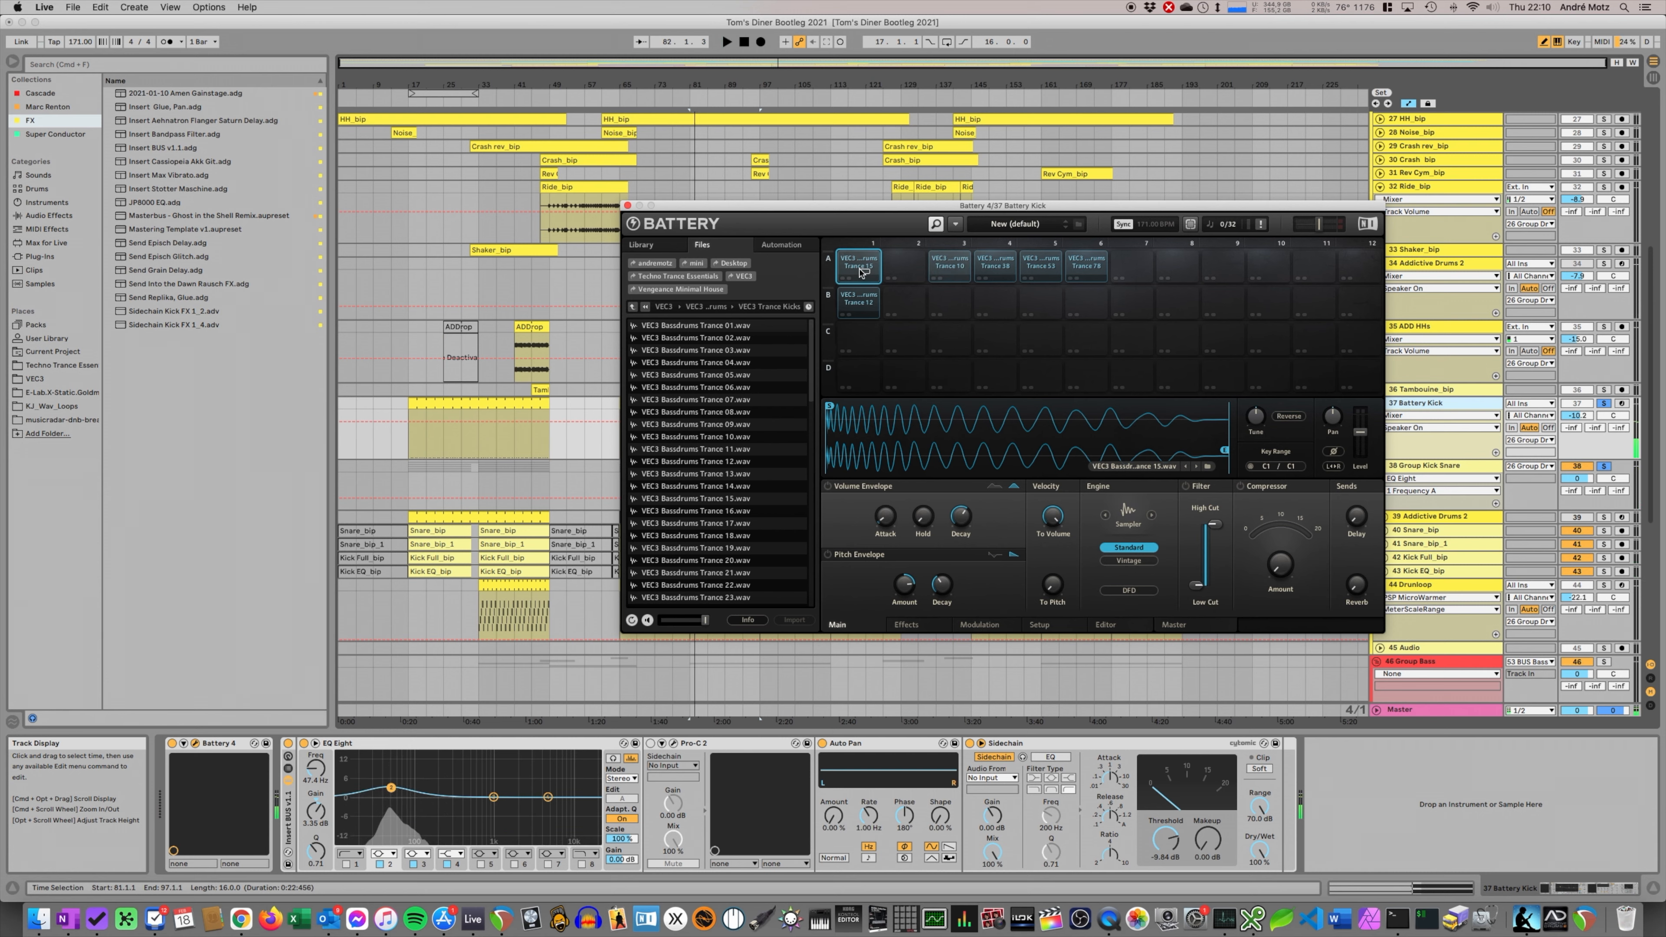
key(space)
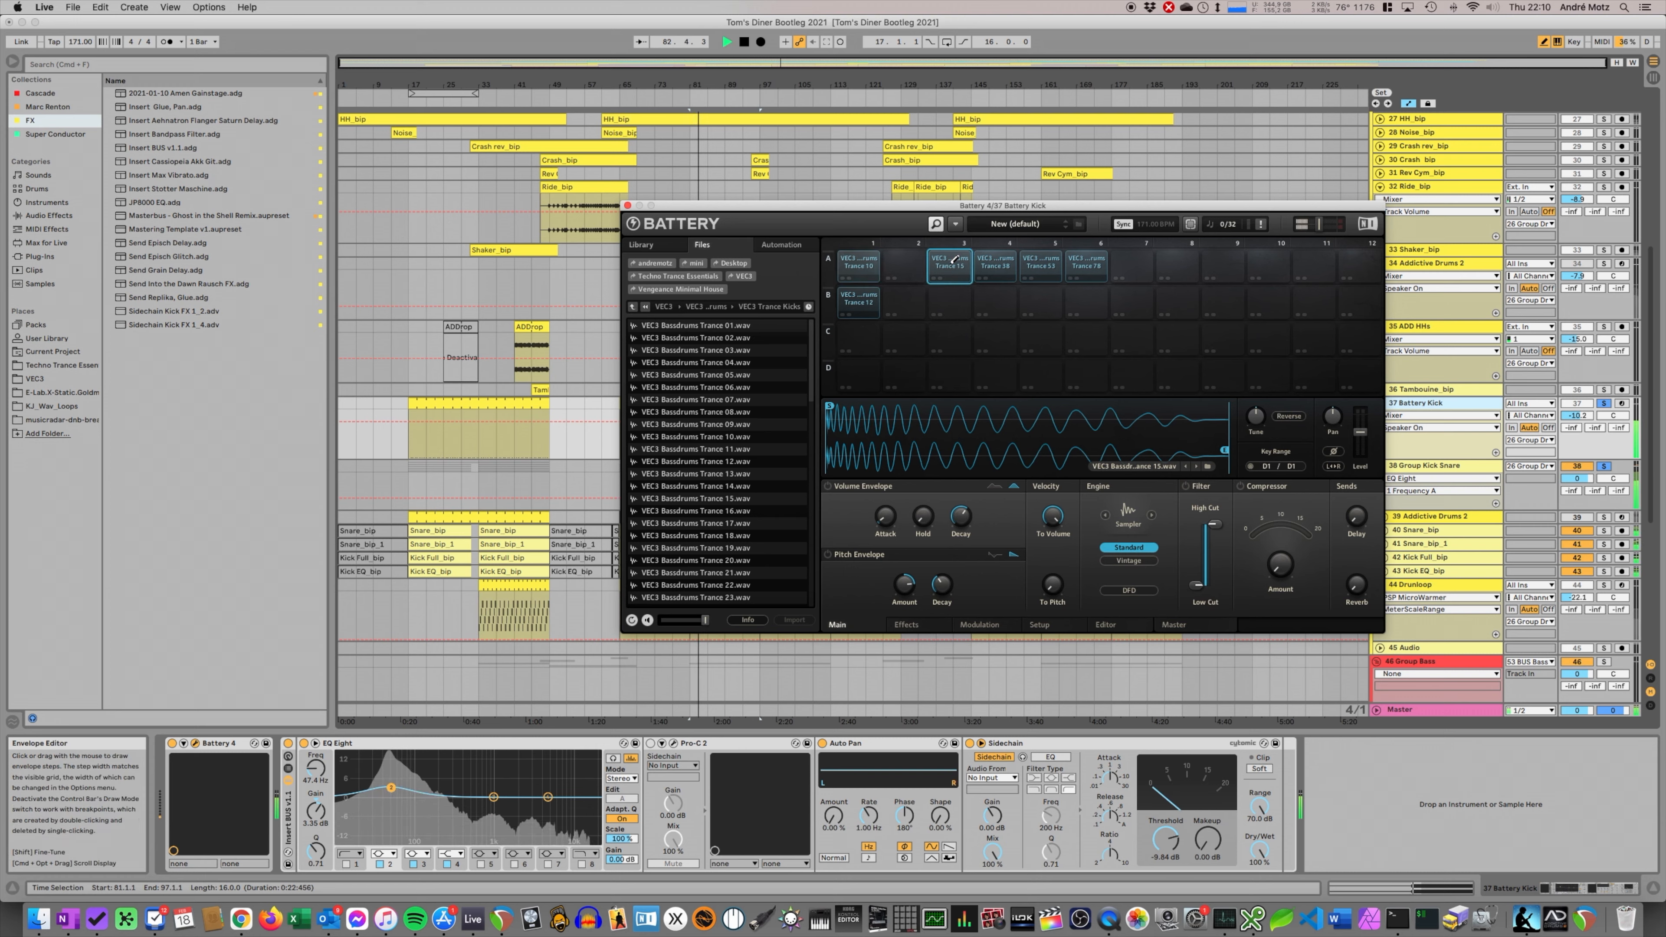
drag(954, 260, 859, 266)
click(889, 269)
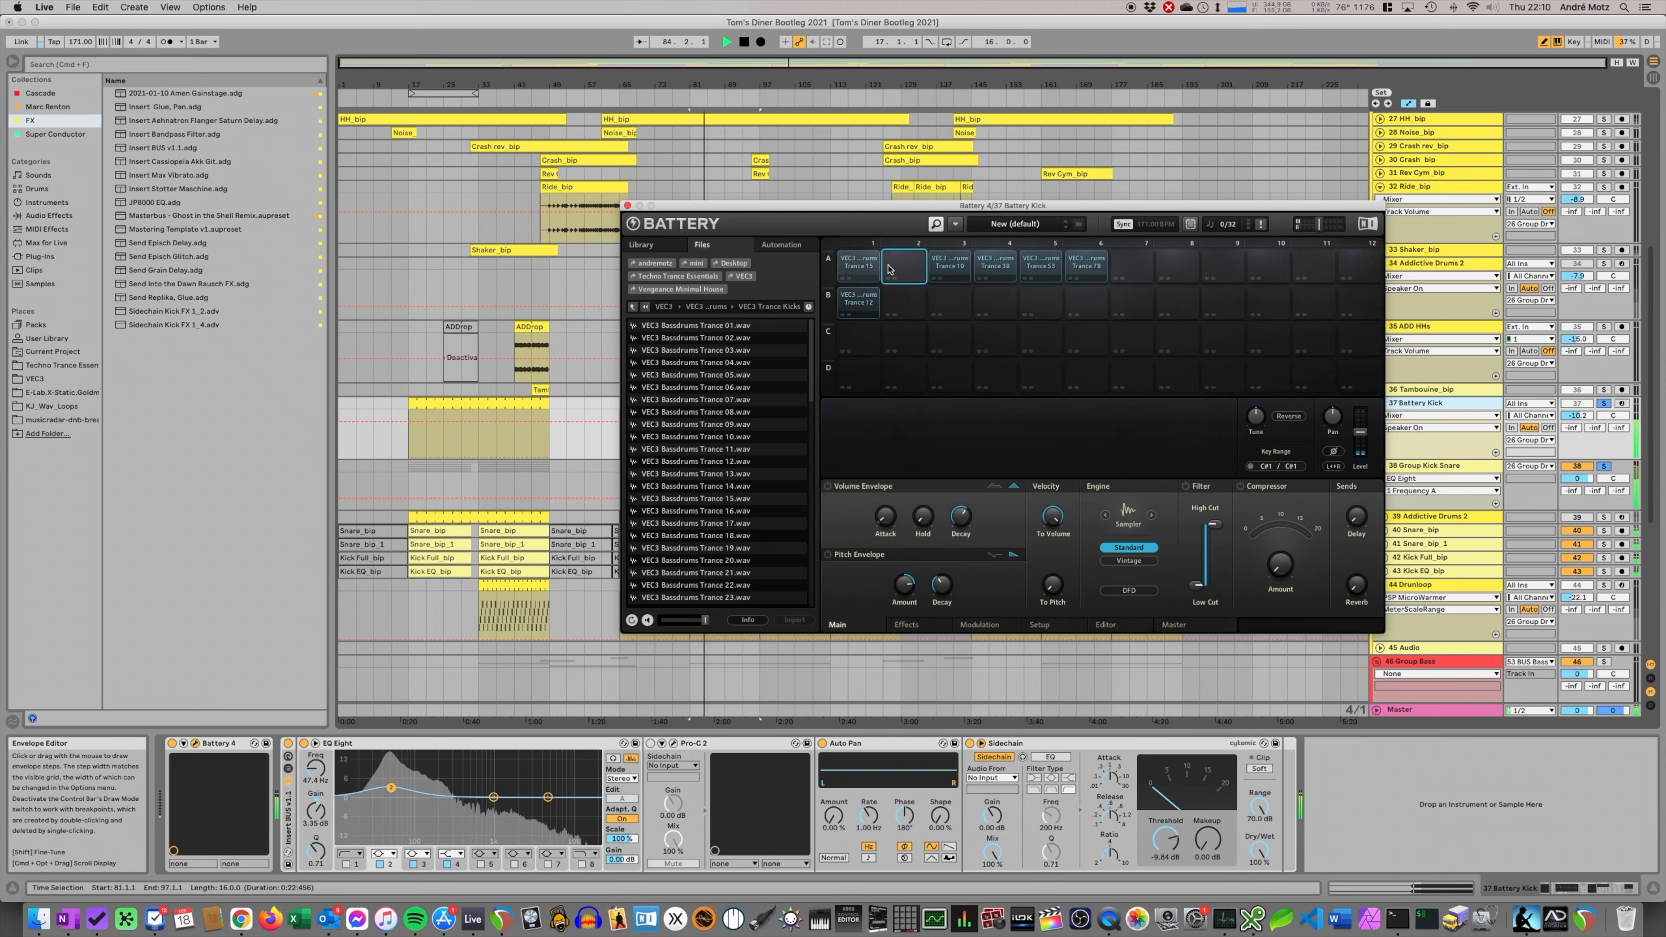
click(947, 262)
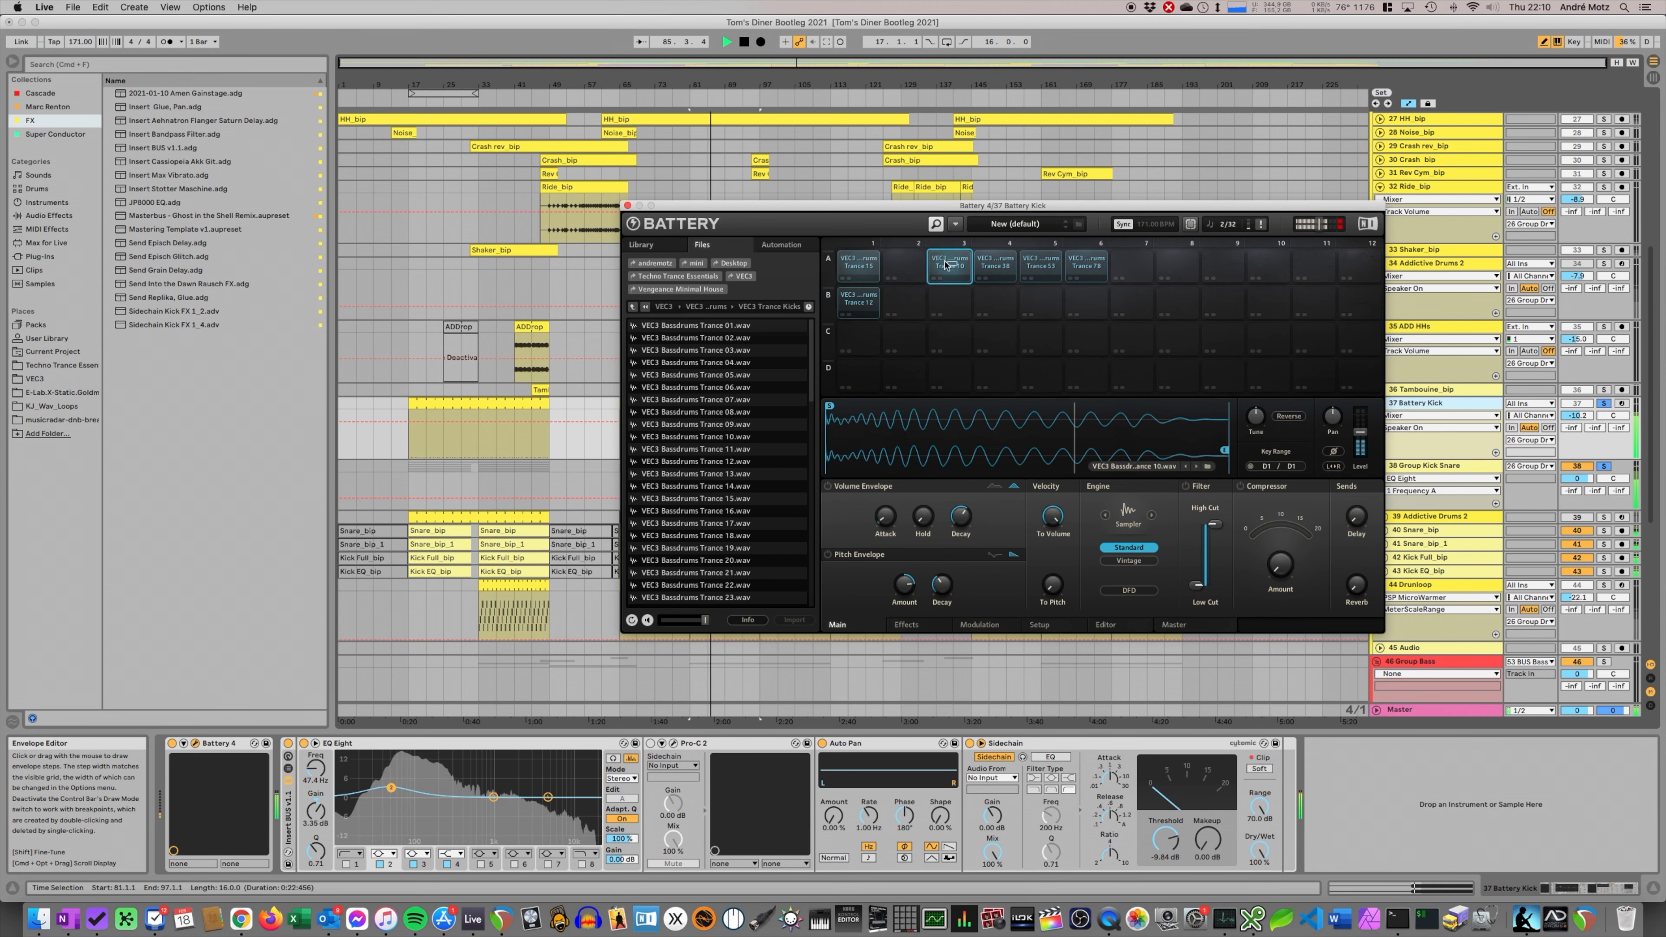
drag(947, 264, 852, 269)
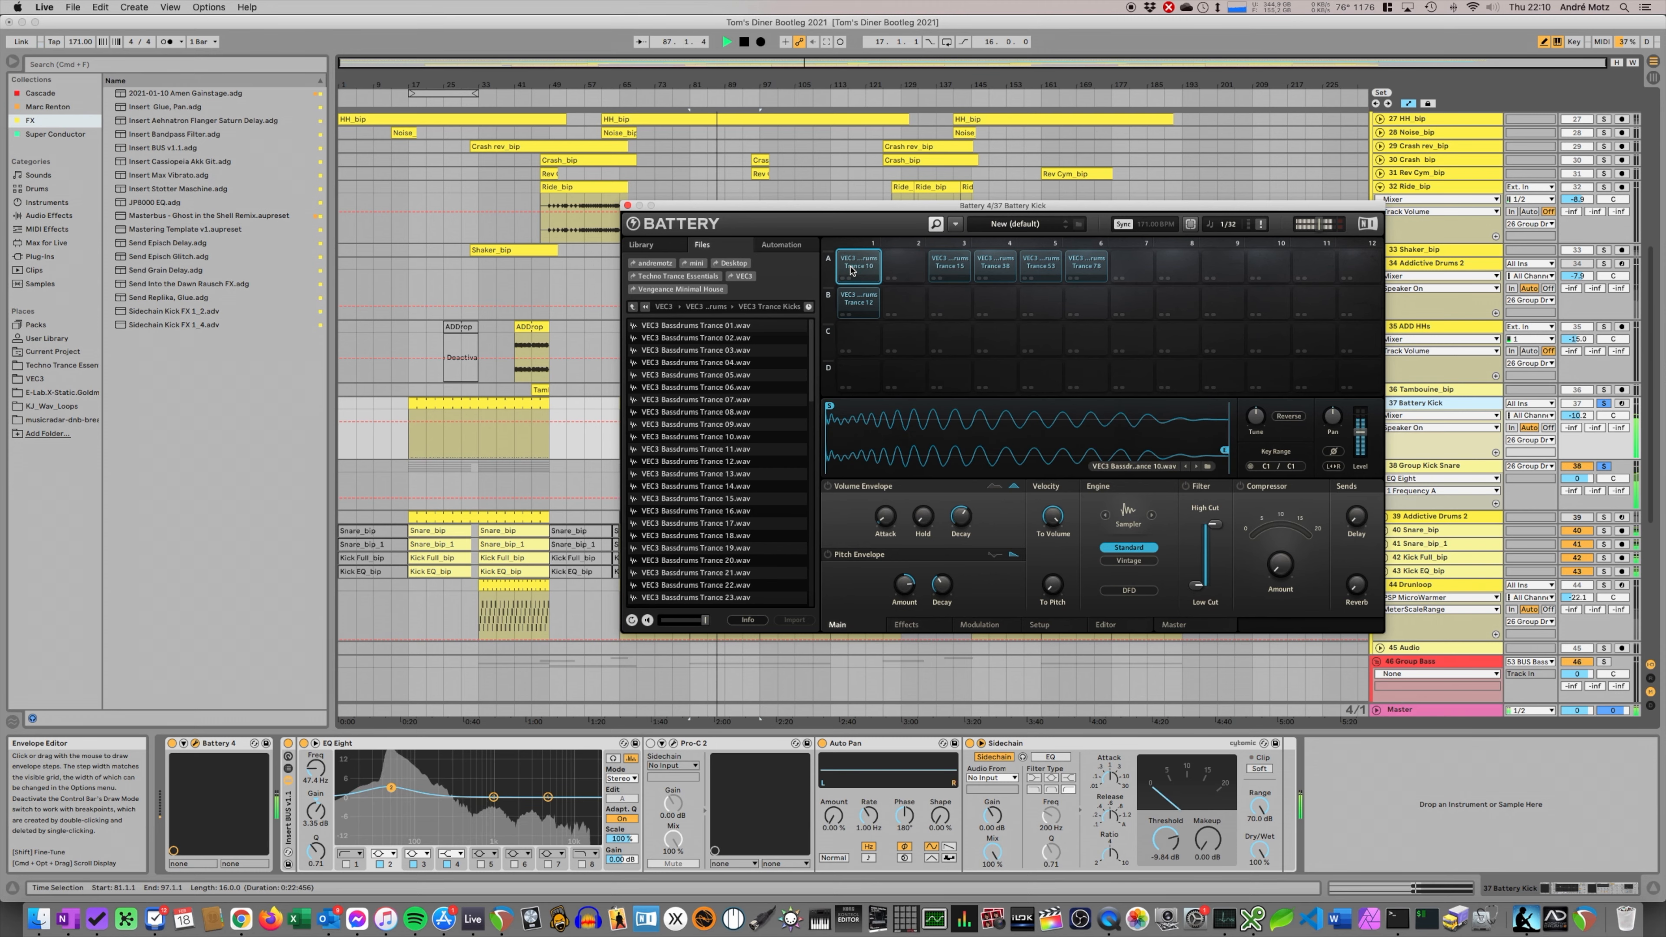
key(space)
key(super+w)
- Collapse the Kick Snare group and view the devices of the Drumloop track
click(1398, 467)
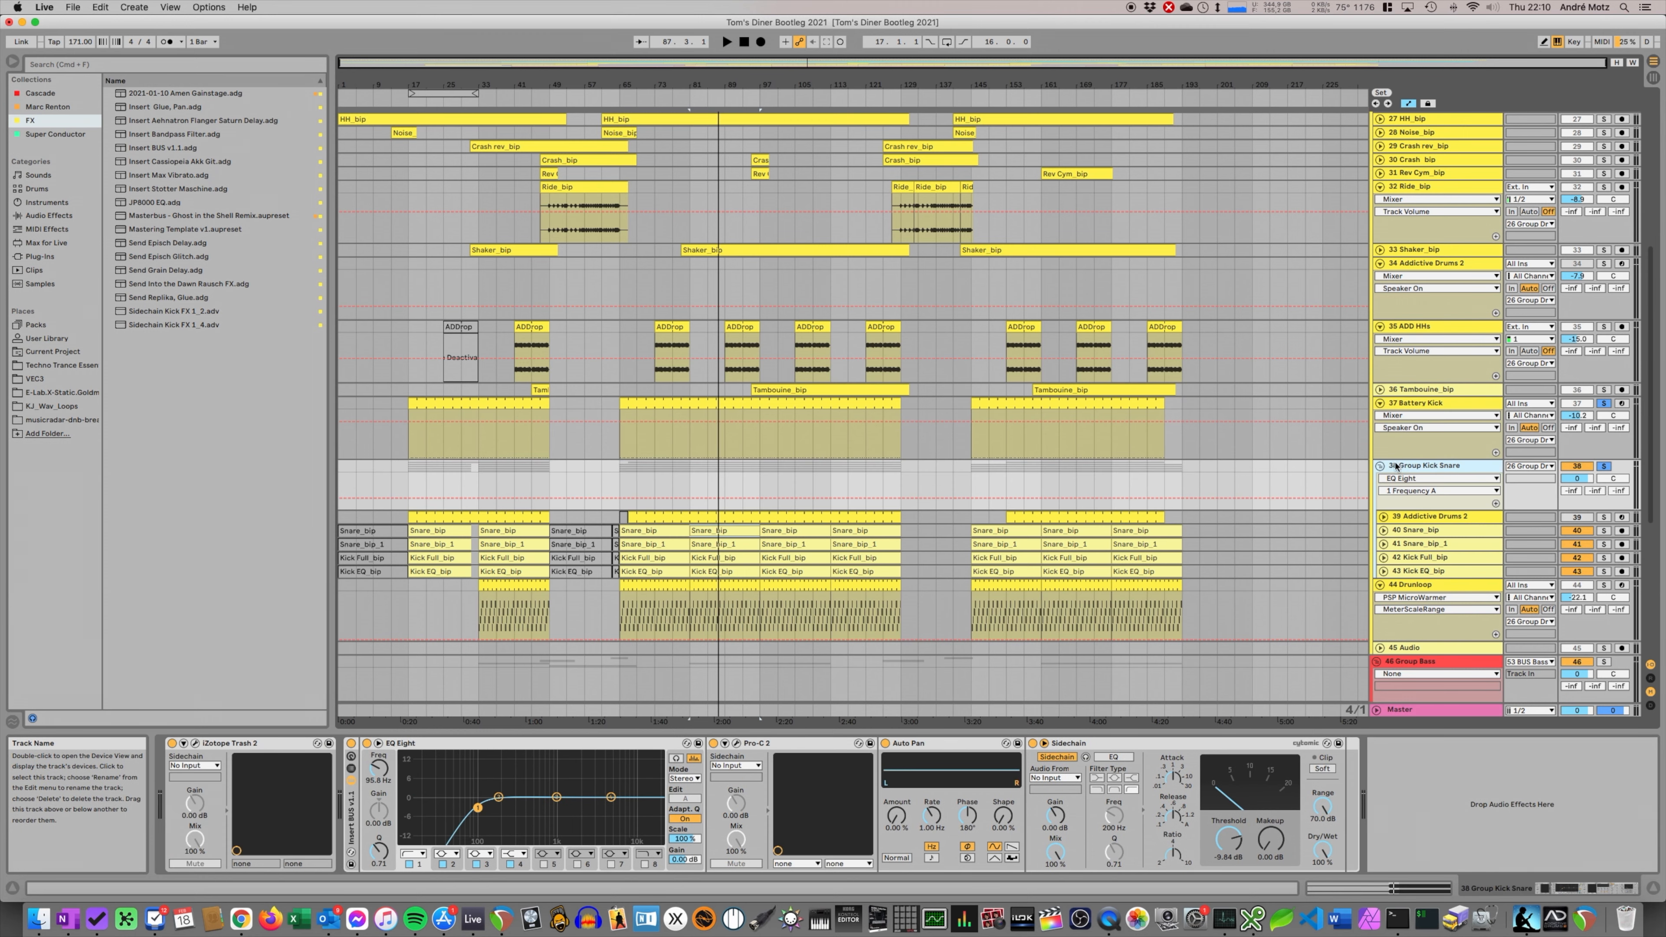
click(1381, 466)
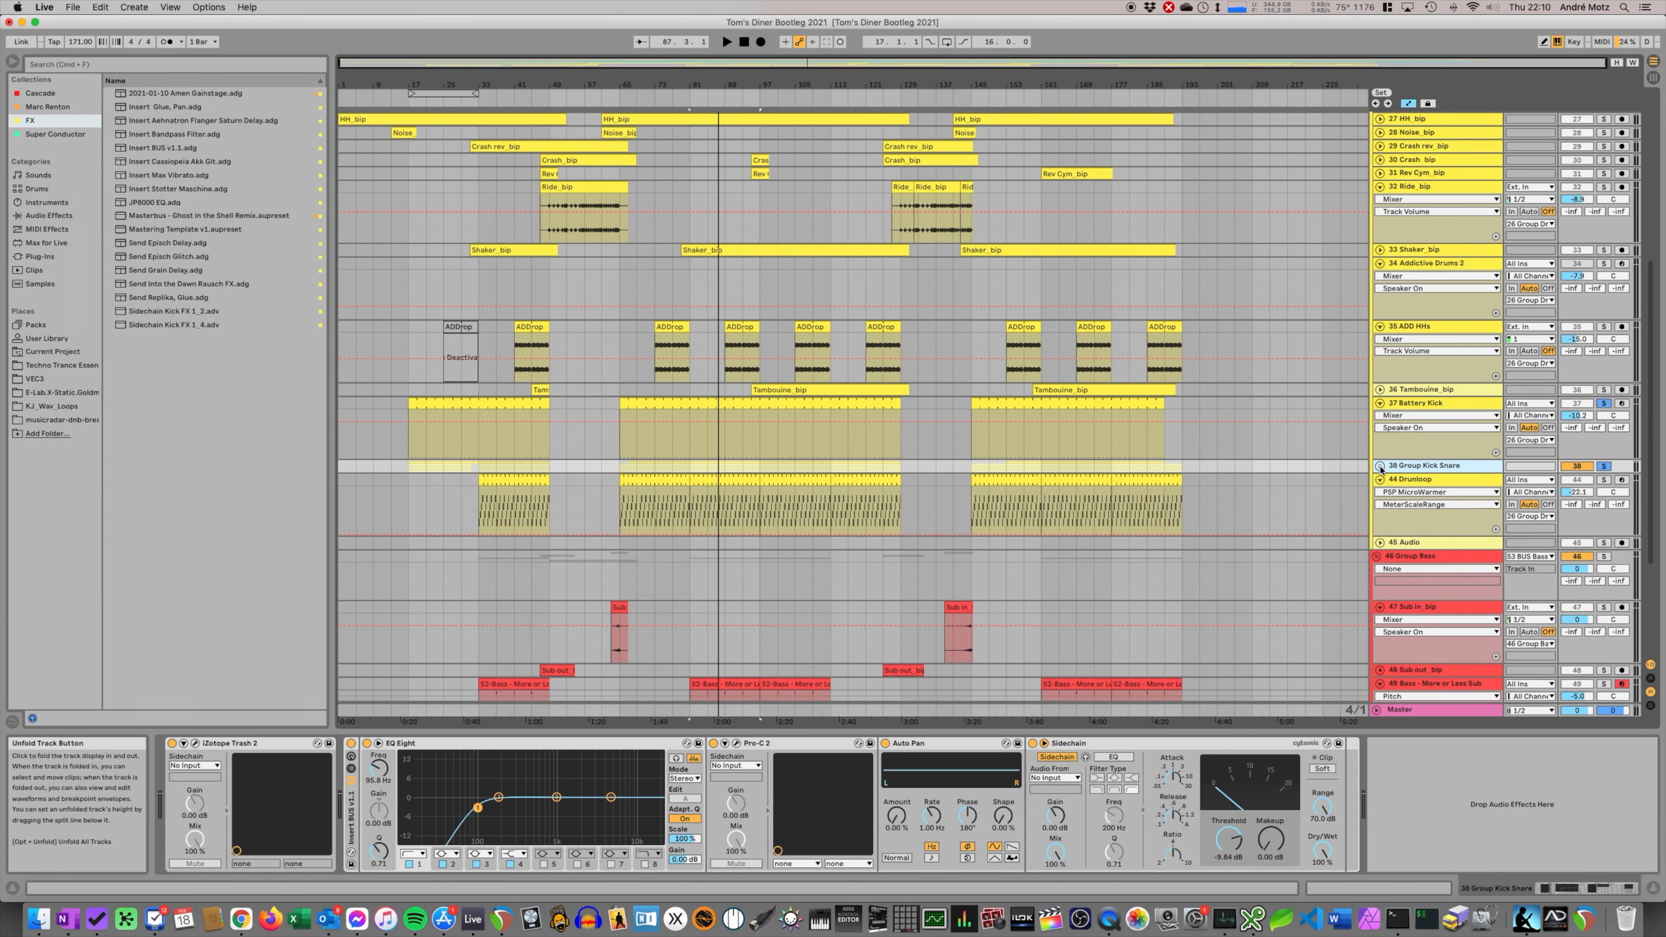
click(1412, 479)
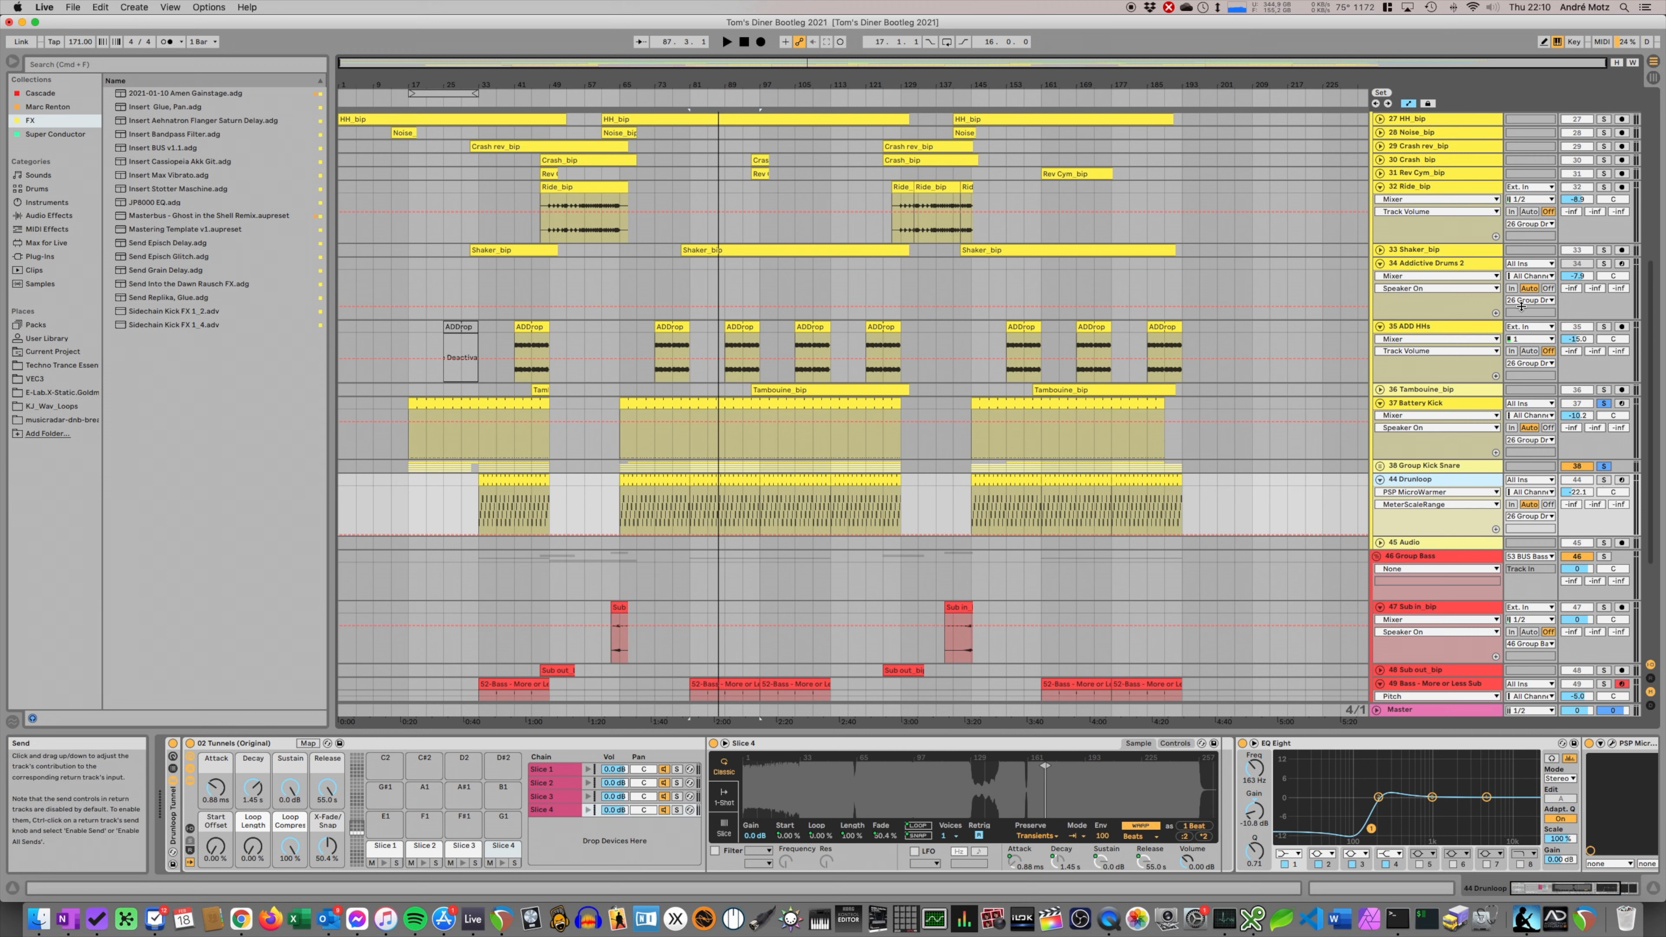
- Listen from bar 81 while adding the Shaker, ADD HHs, Crash, Drumloop and HH tracks to the soloed drums
key(space)
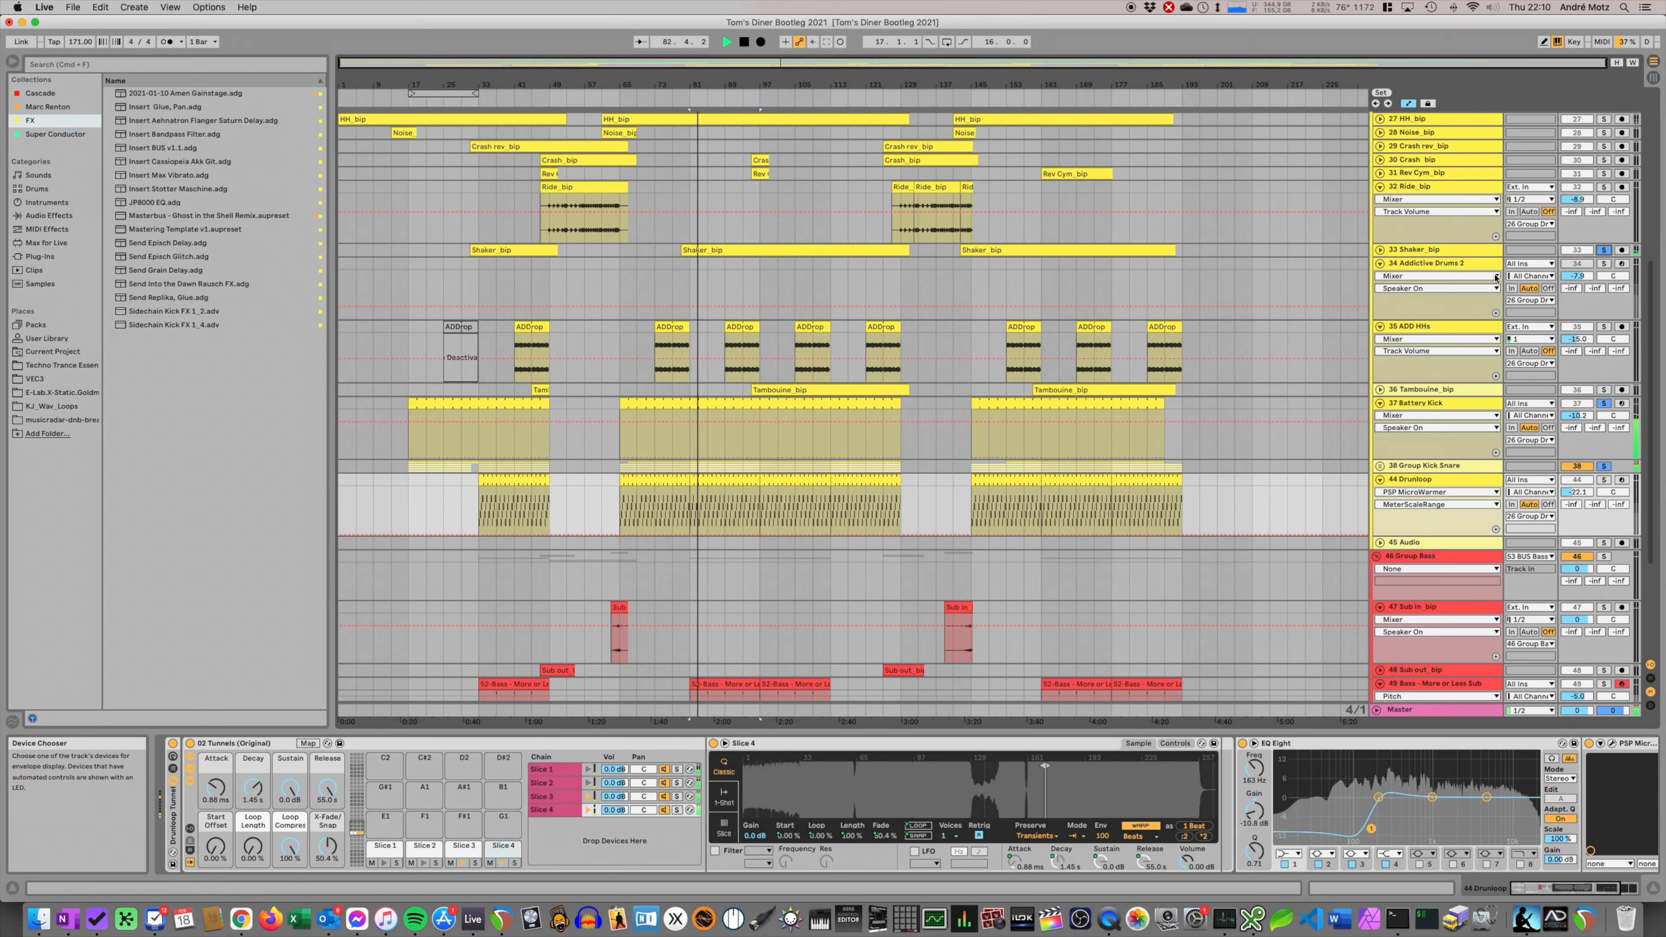
click(1475, 328)
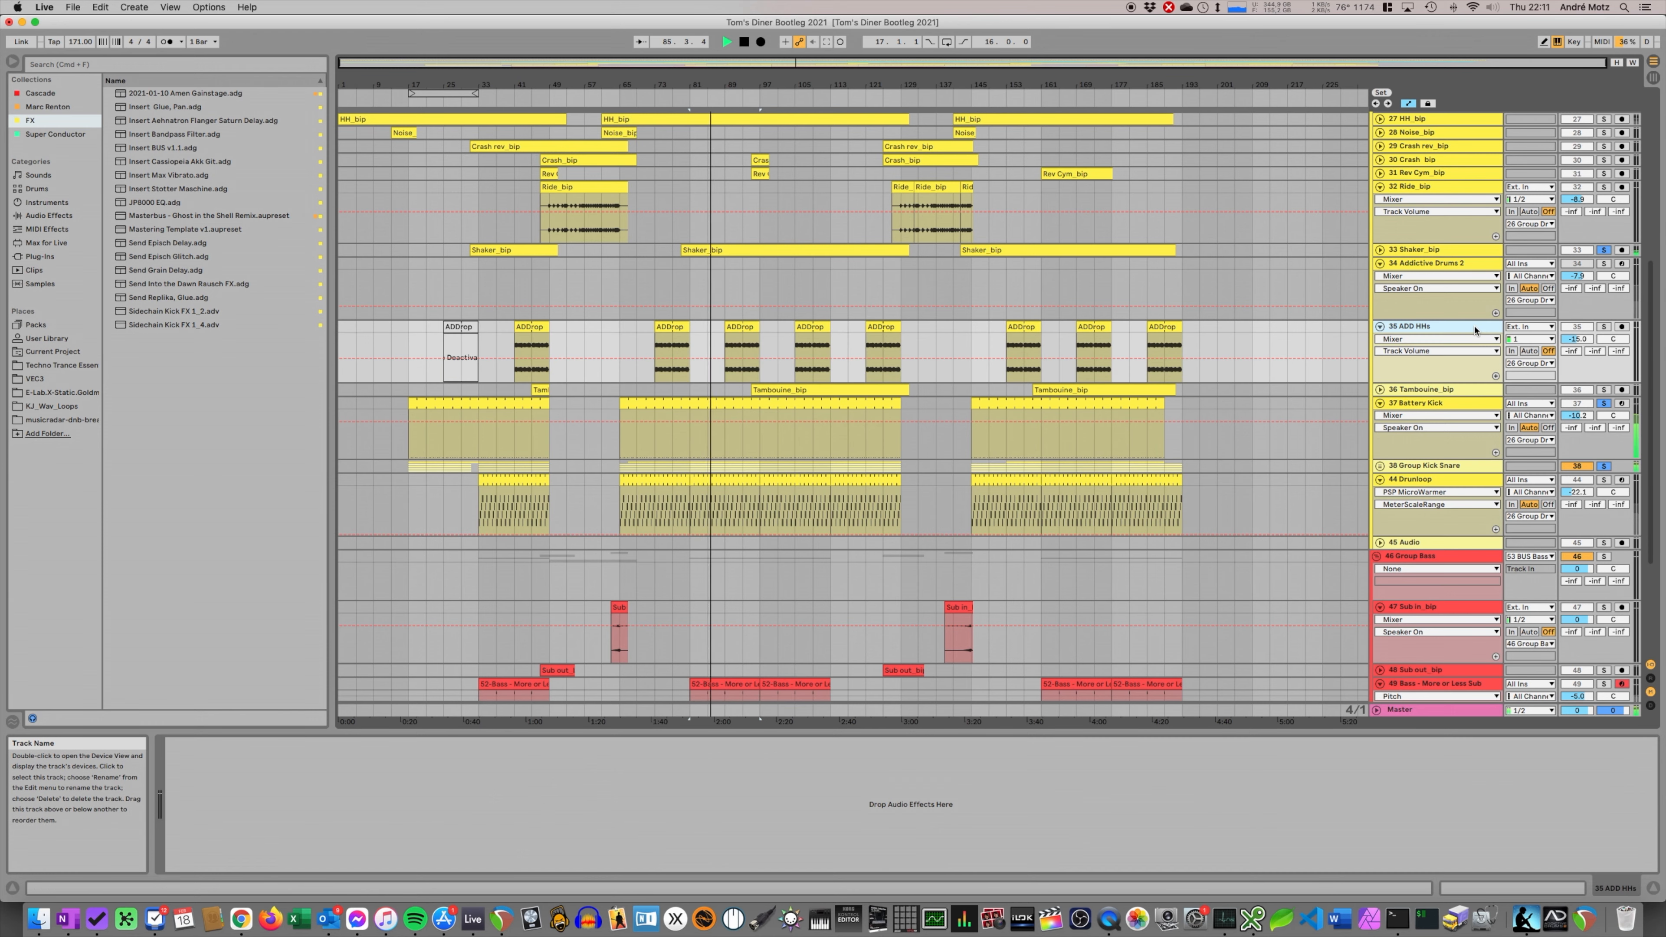
click(1605, 327)
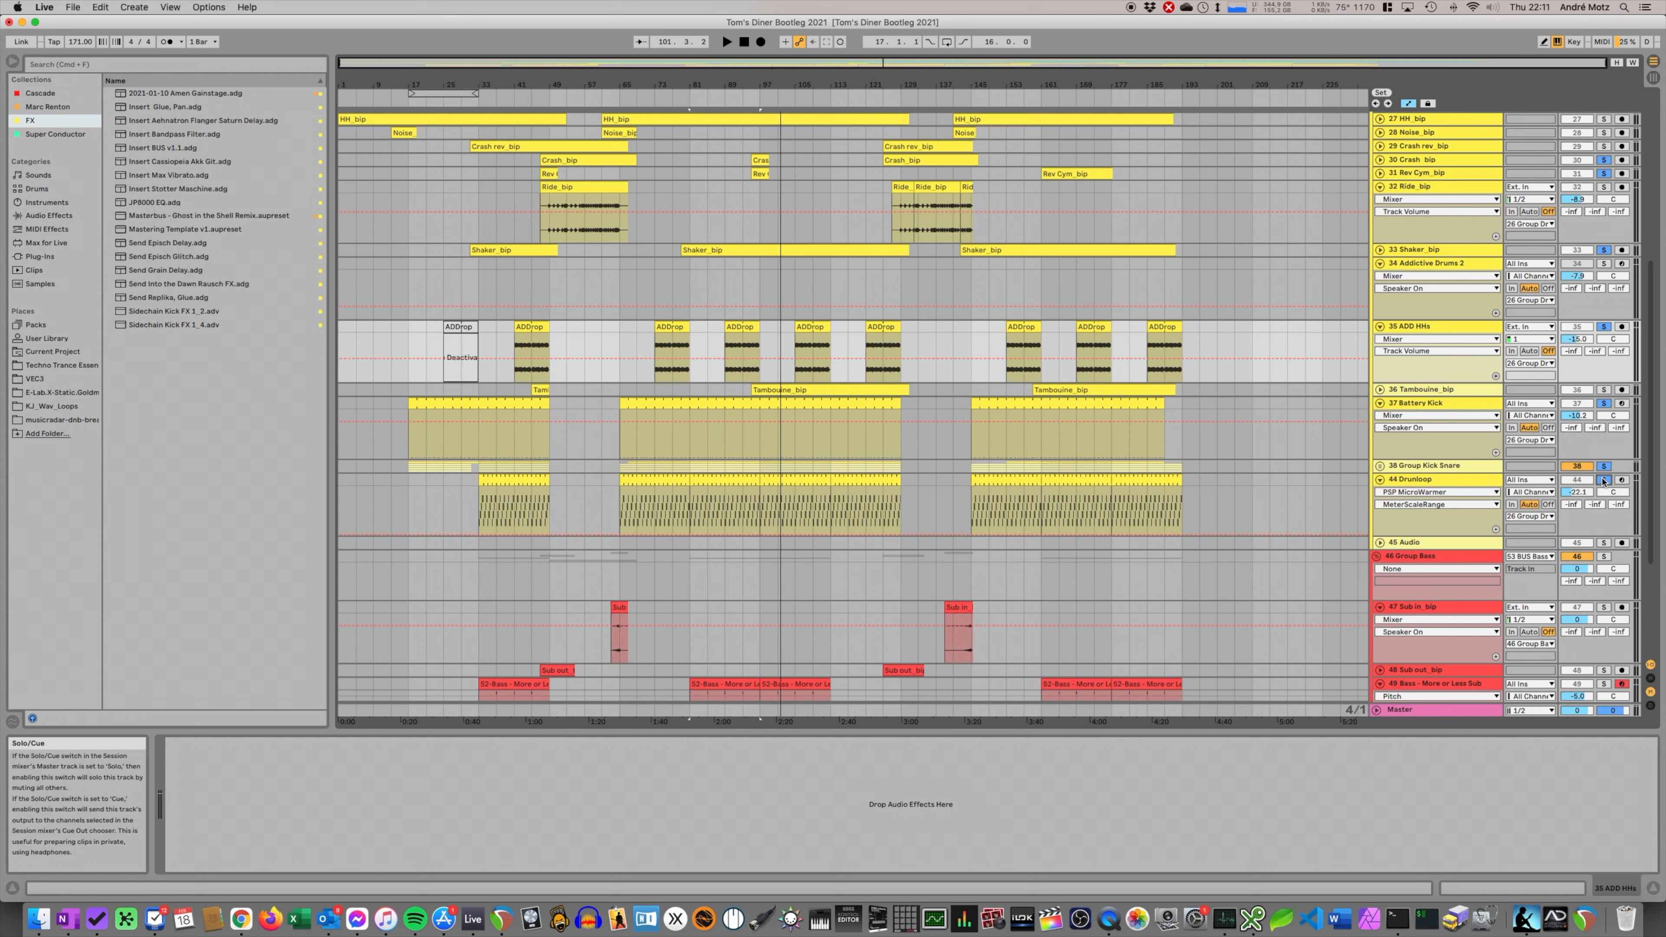
key(space)
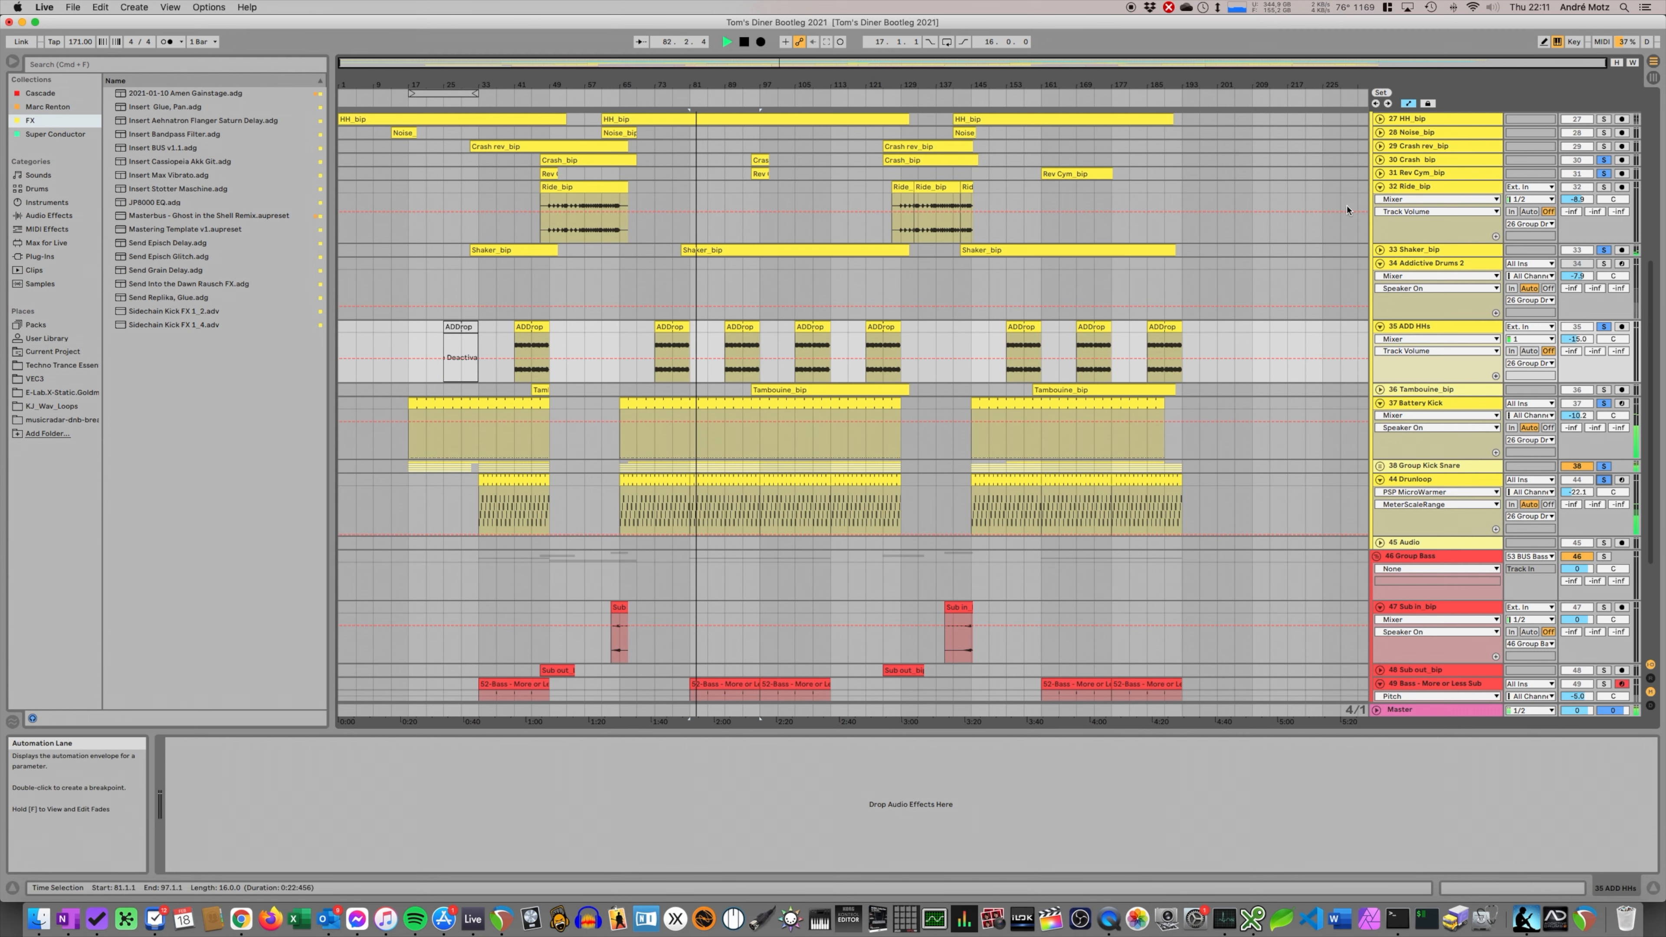
click(1605, 121)
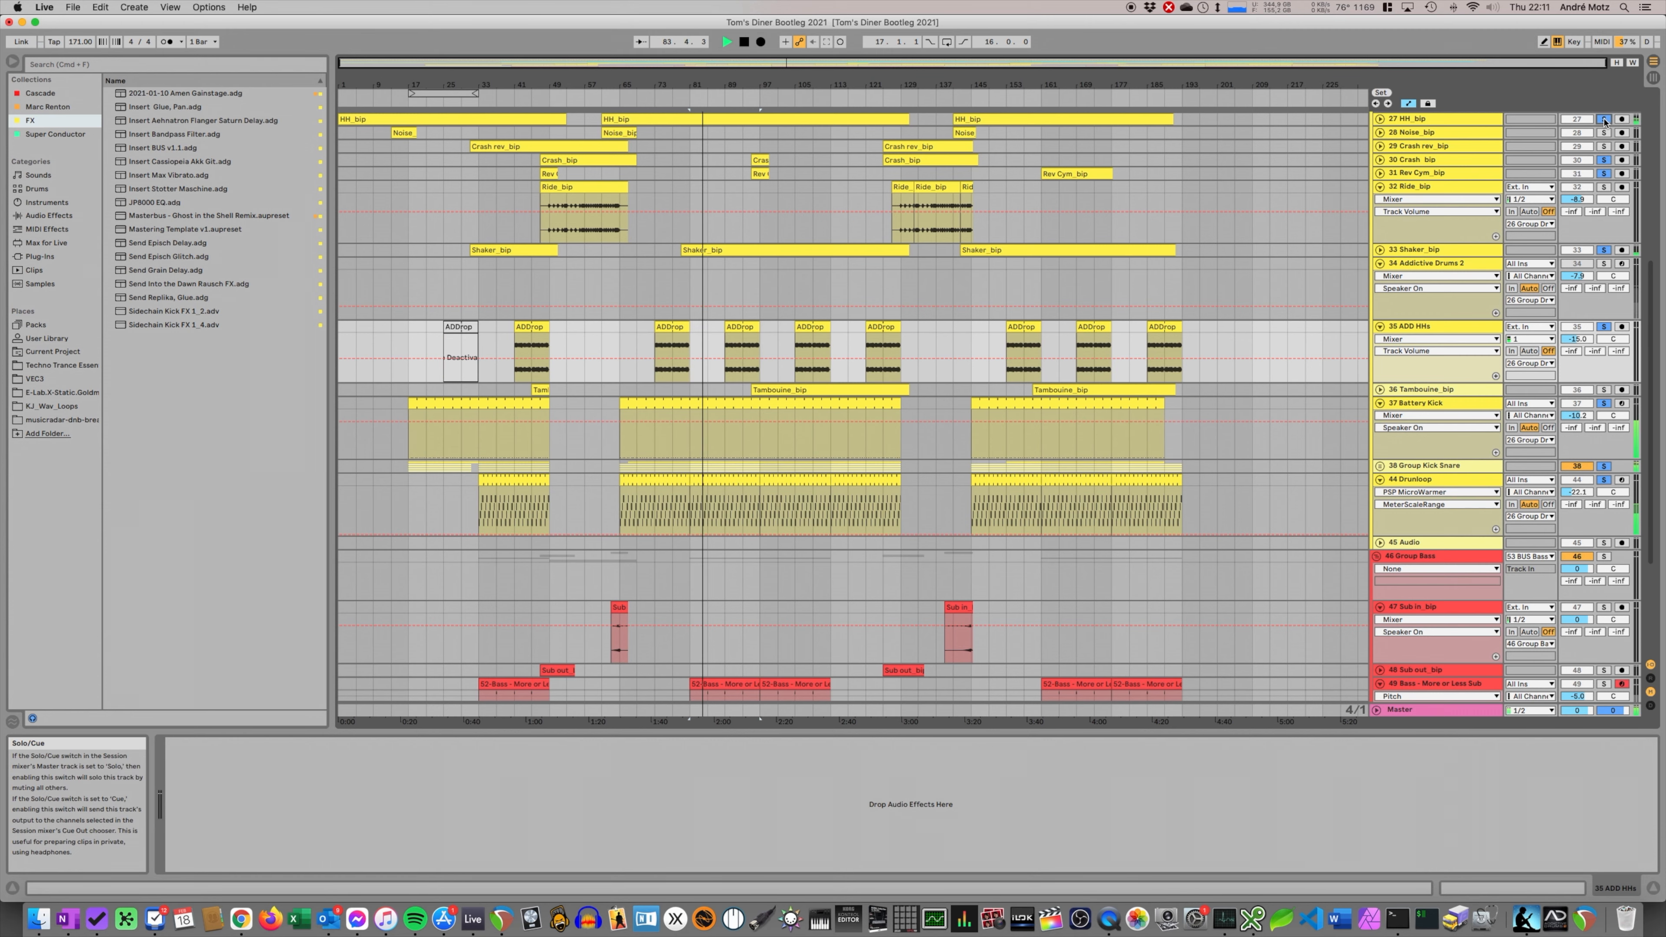
- Solo the whole Drums group, listen to it, and release the solo with playback stopped
scroll(1375, 210, up, 3)
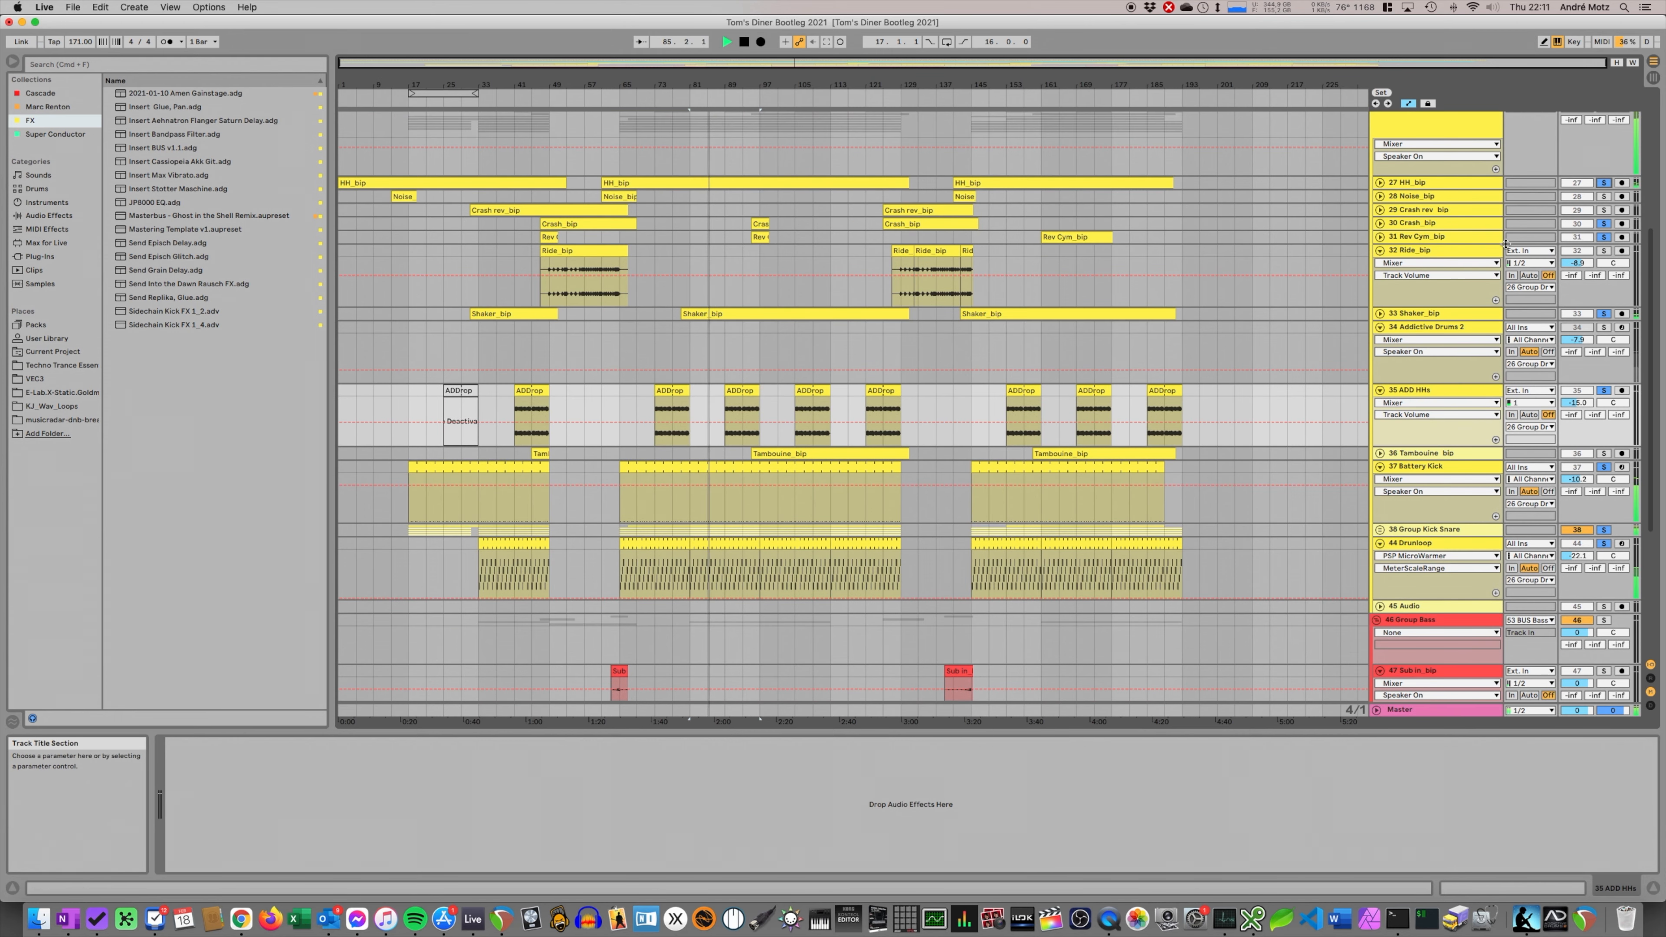
scroll(1476, 204, up, 3)
click(1605, 160)
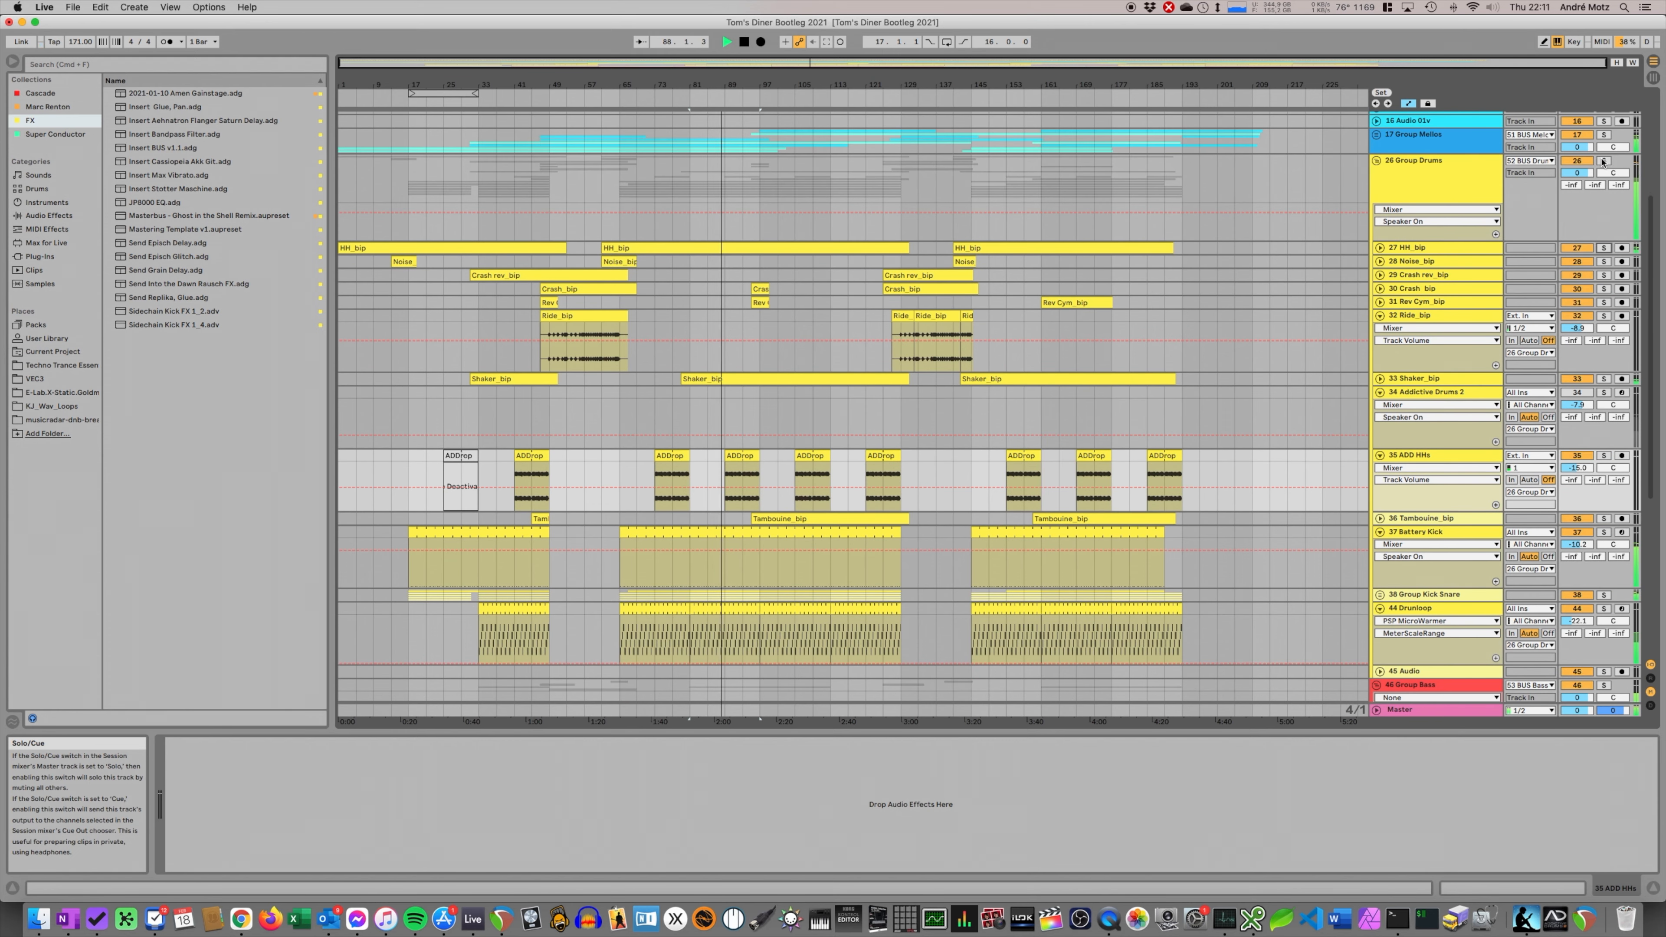
click(1605, 160)
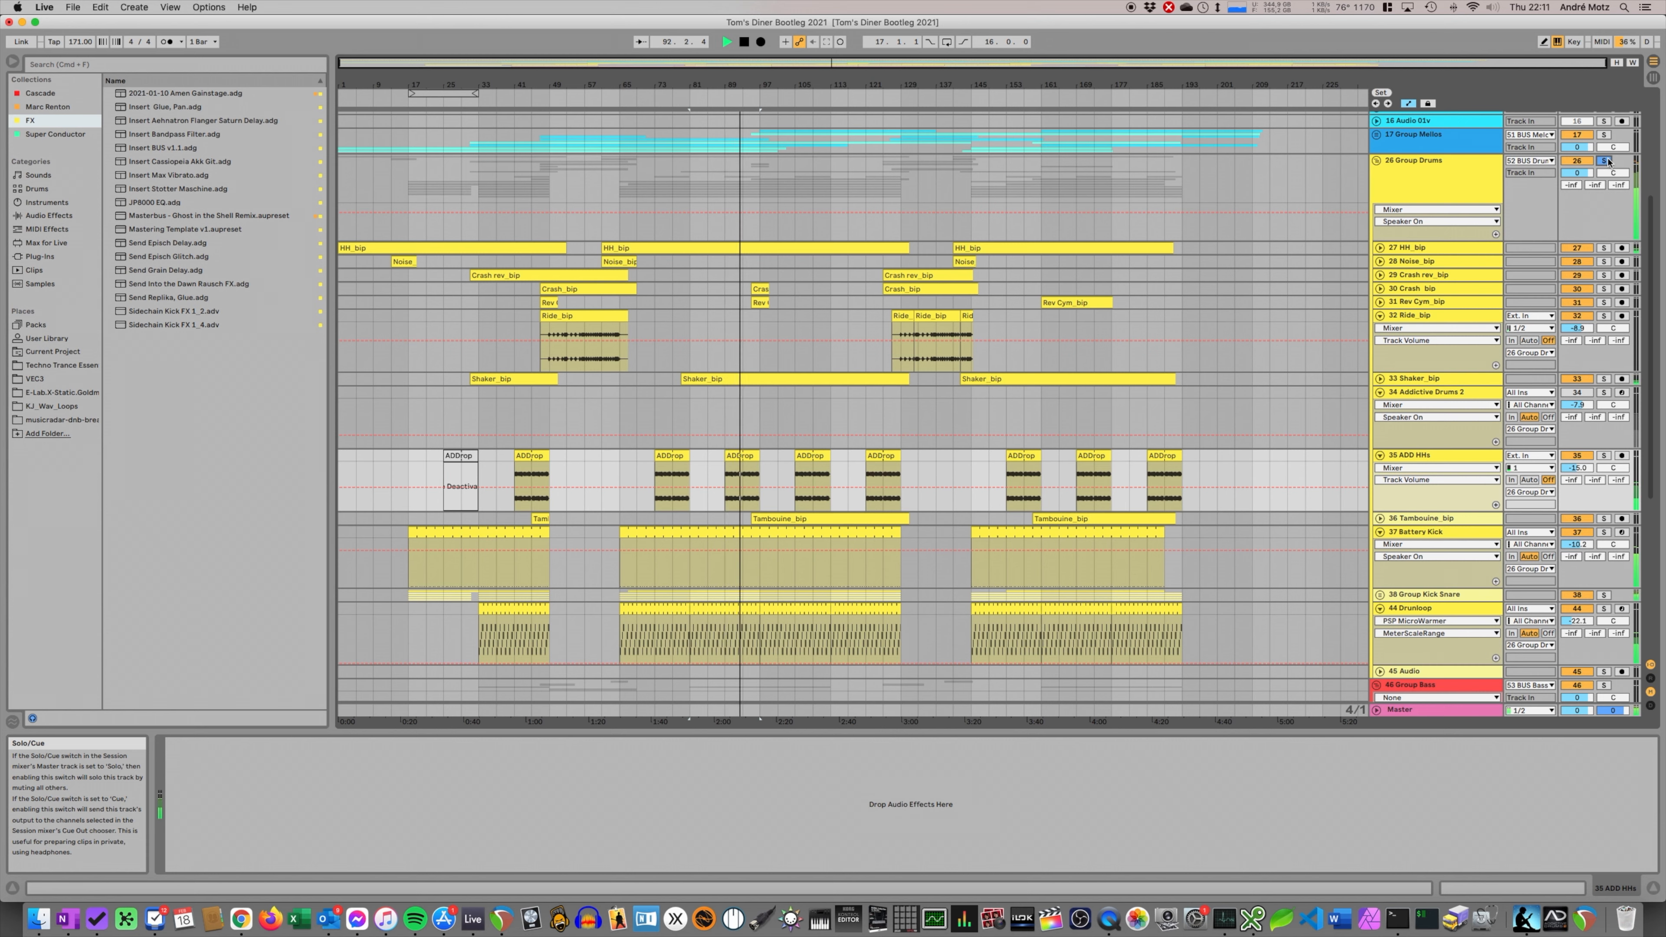
click(1605, 161)
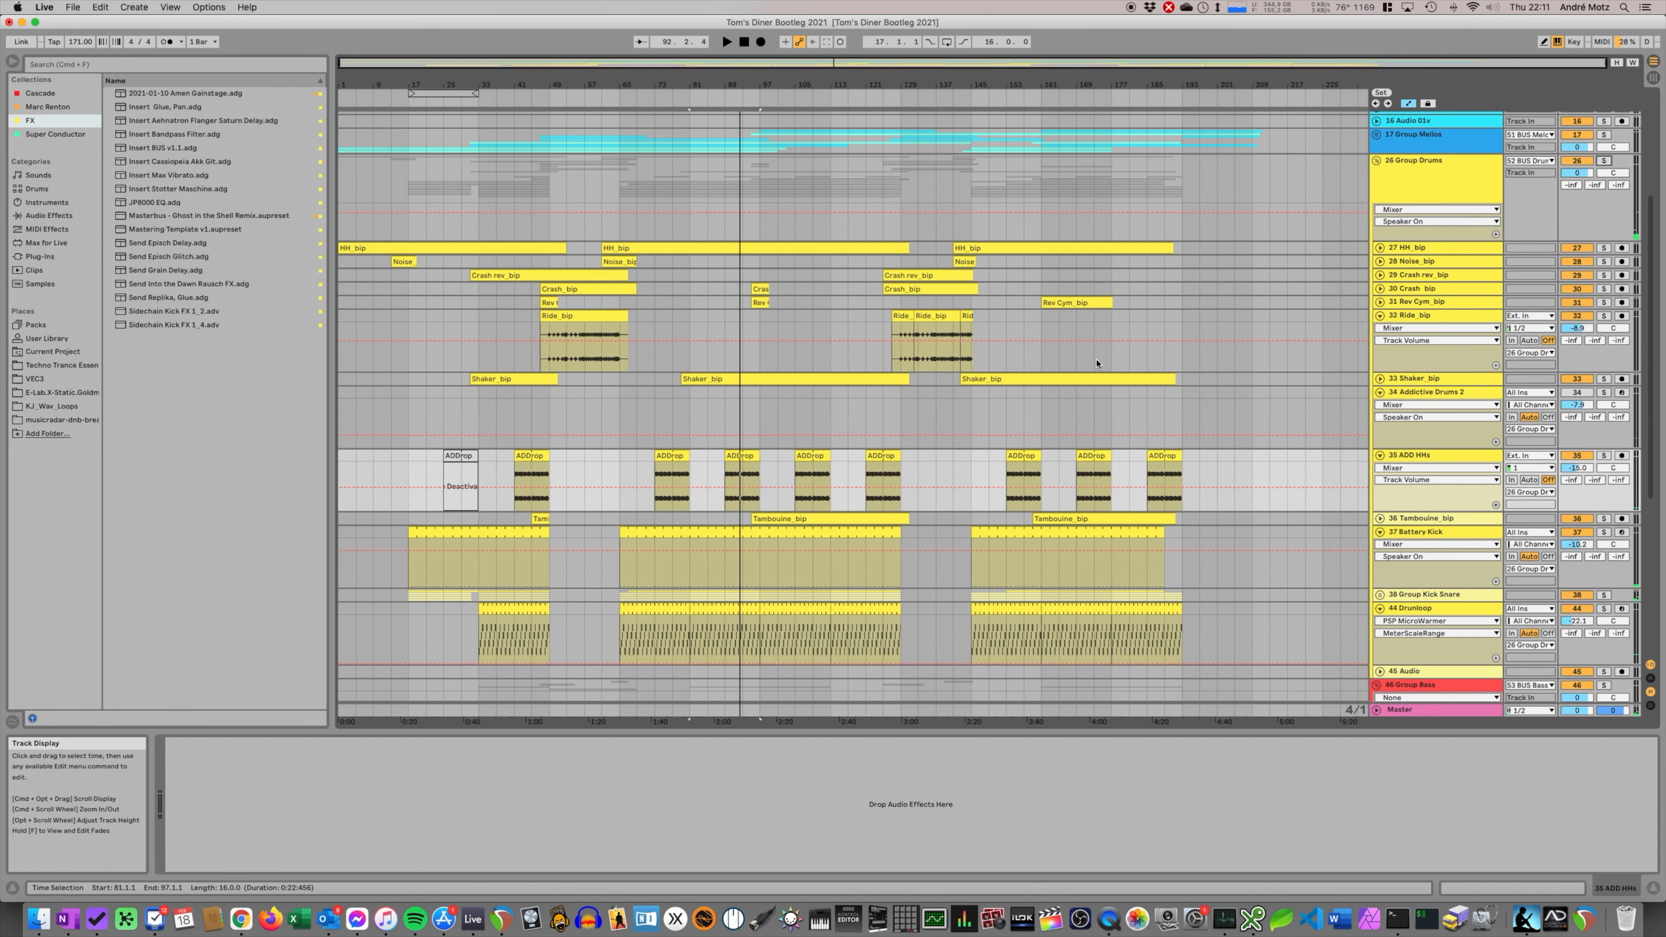
- View the devices of the Bass - More or Less Sub track in the Bass group
scroll(1102, 361, down, 6)
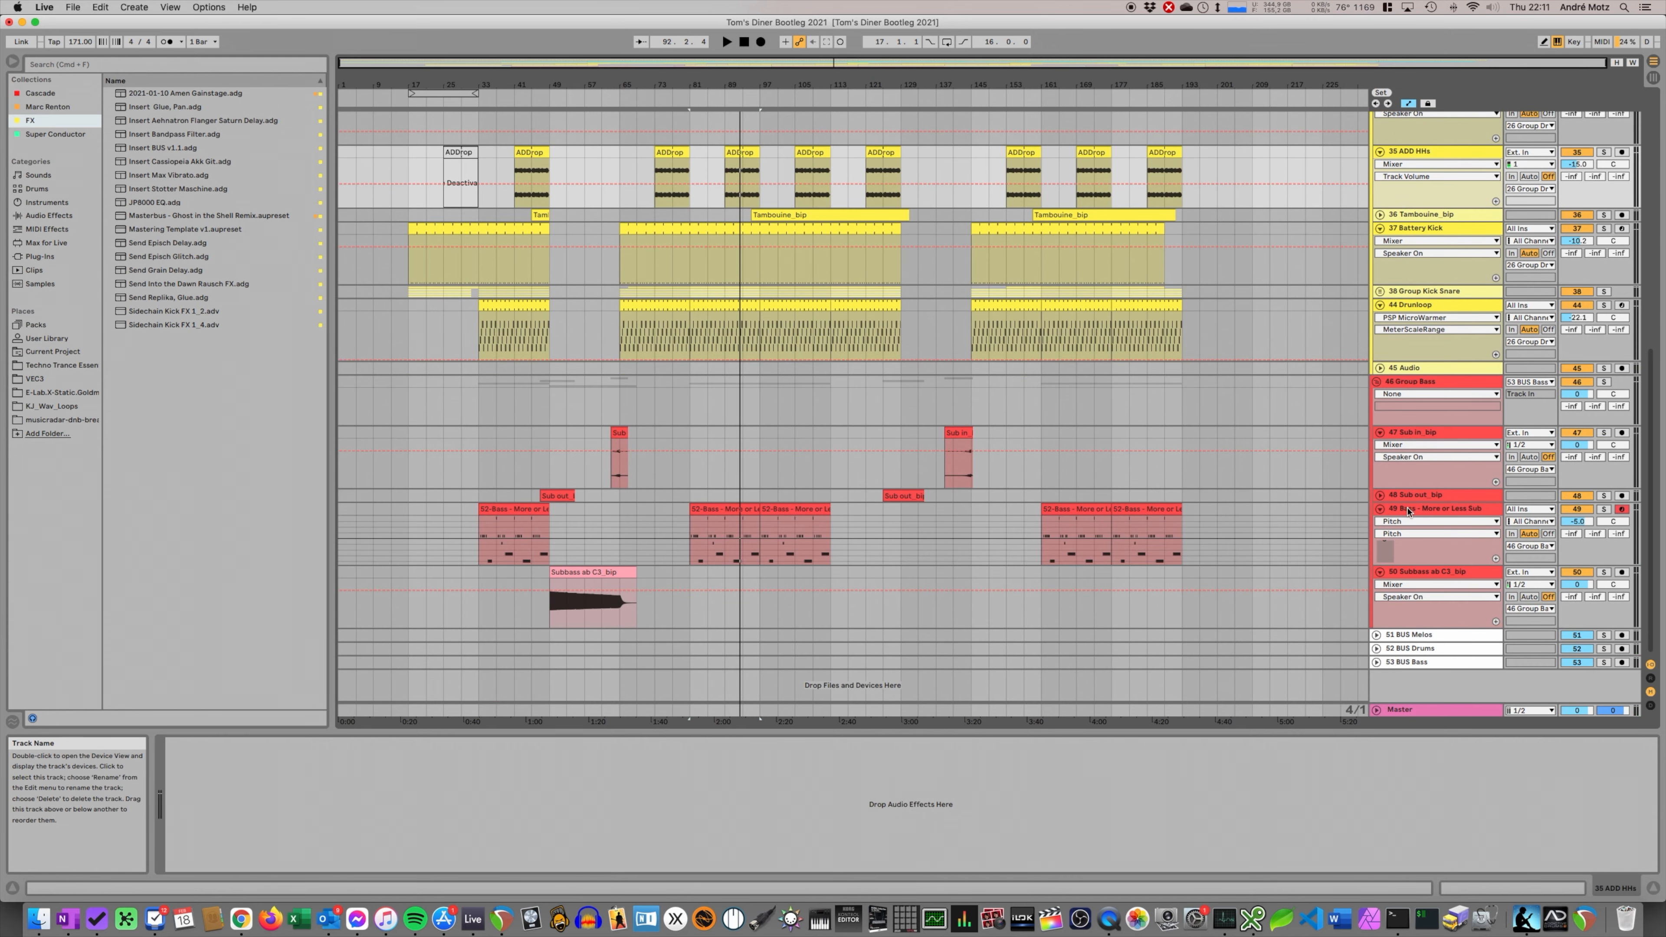
click(1409, 511)
scroll(1115, 328, up, 8)
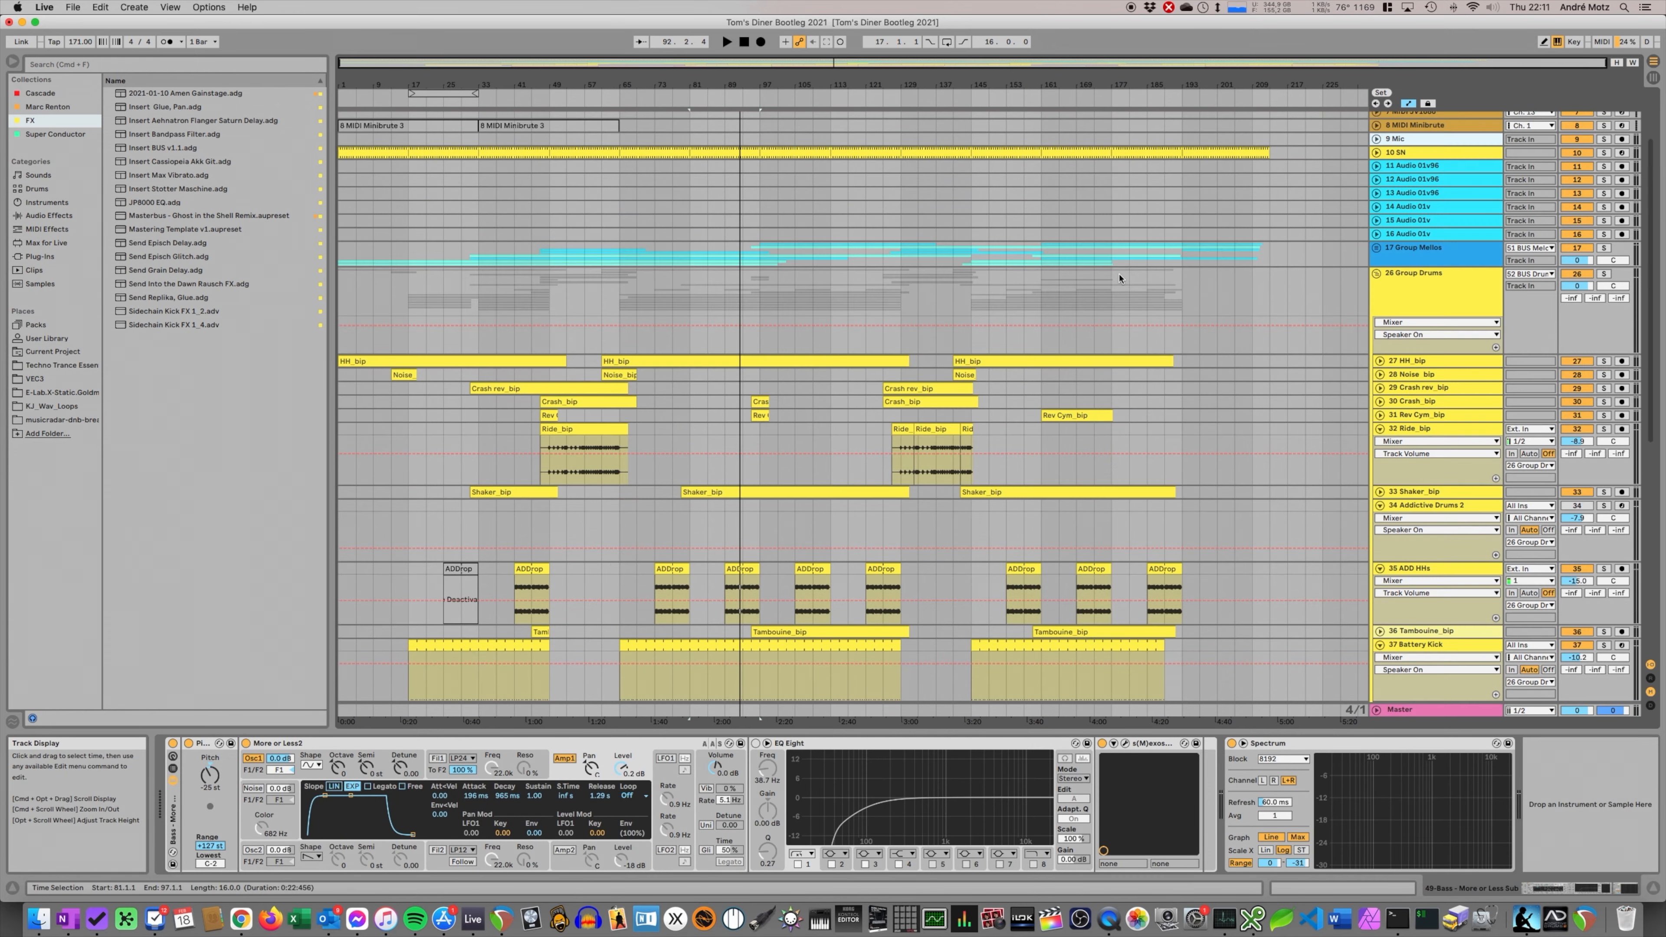
scroll(1120, 278, up, 2)
- Collapse the Drums group and expand the Melos group to show its tracks
click(1438, 336)
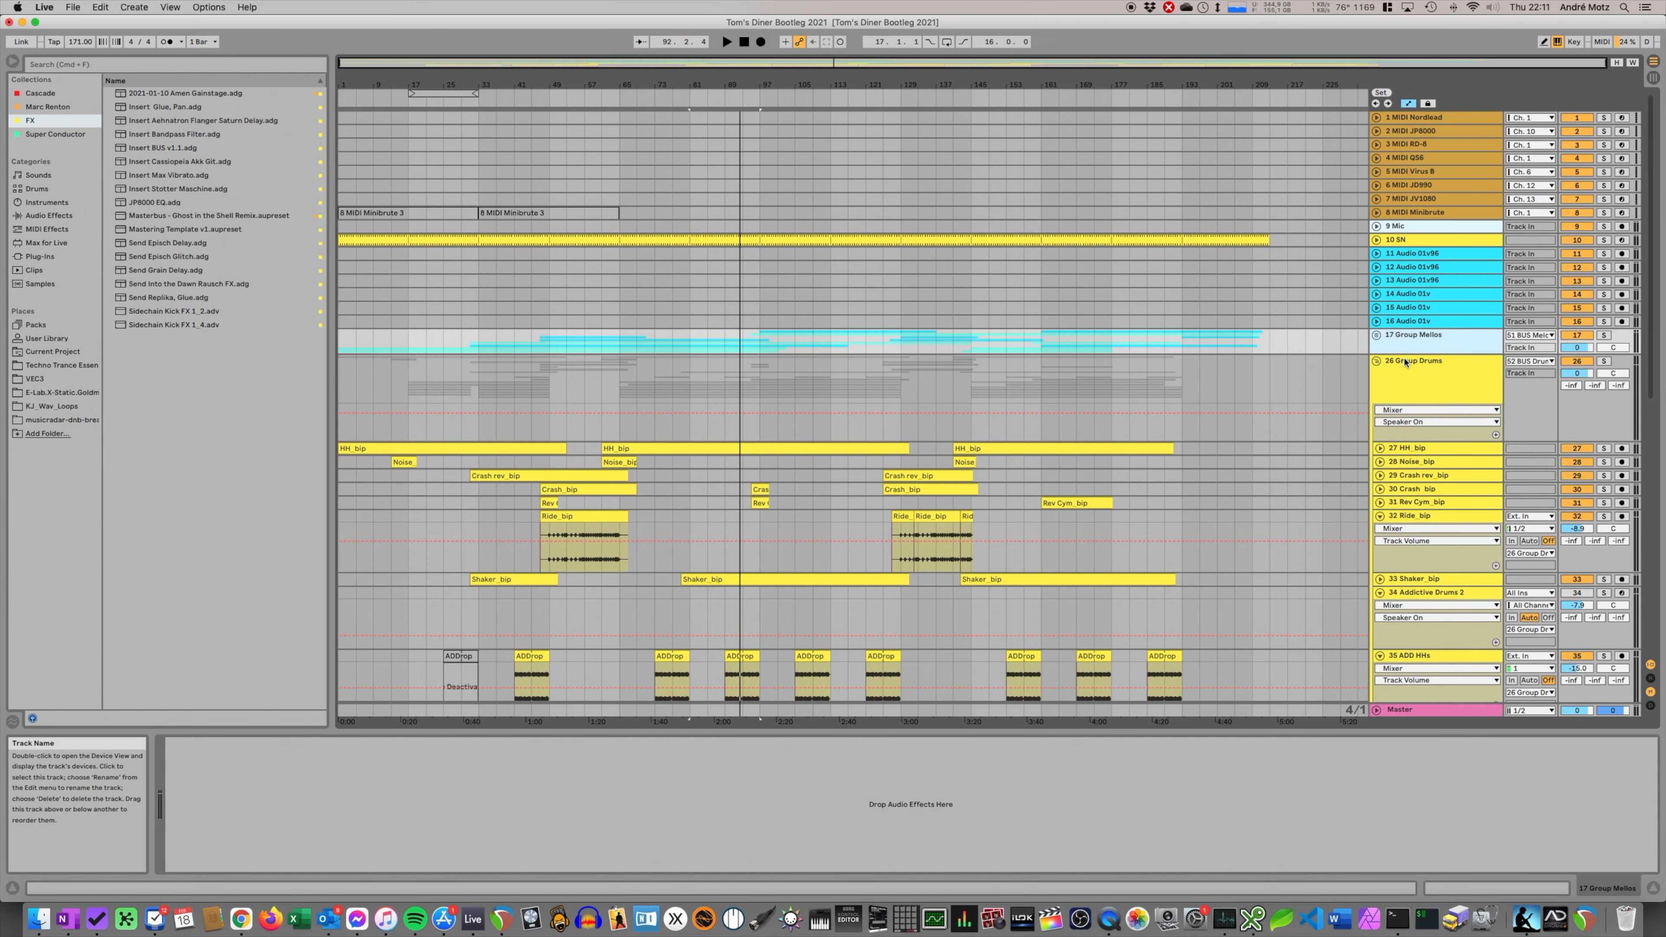
click(1405, 360)
click(1376, 361)
click(1429, 342)
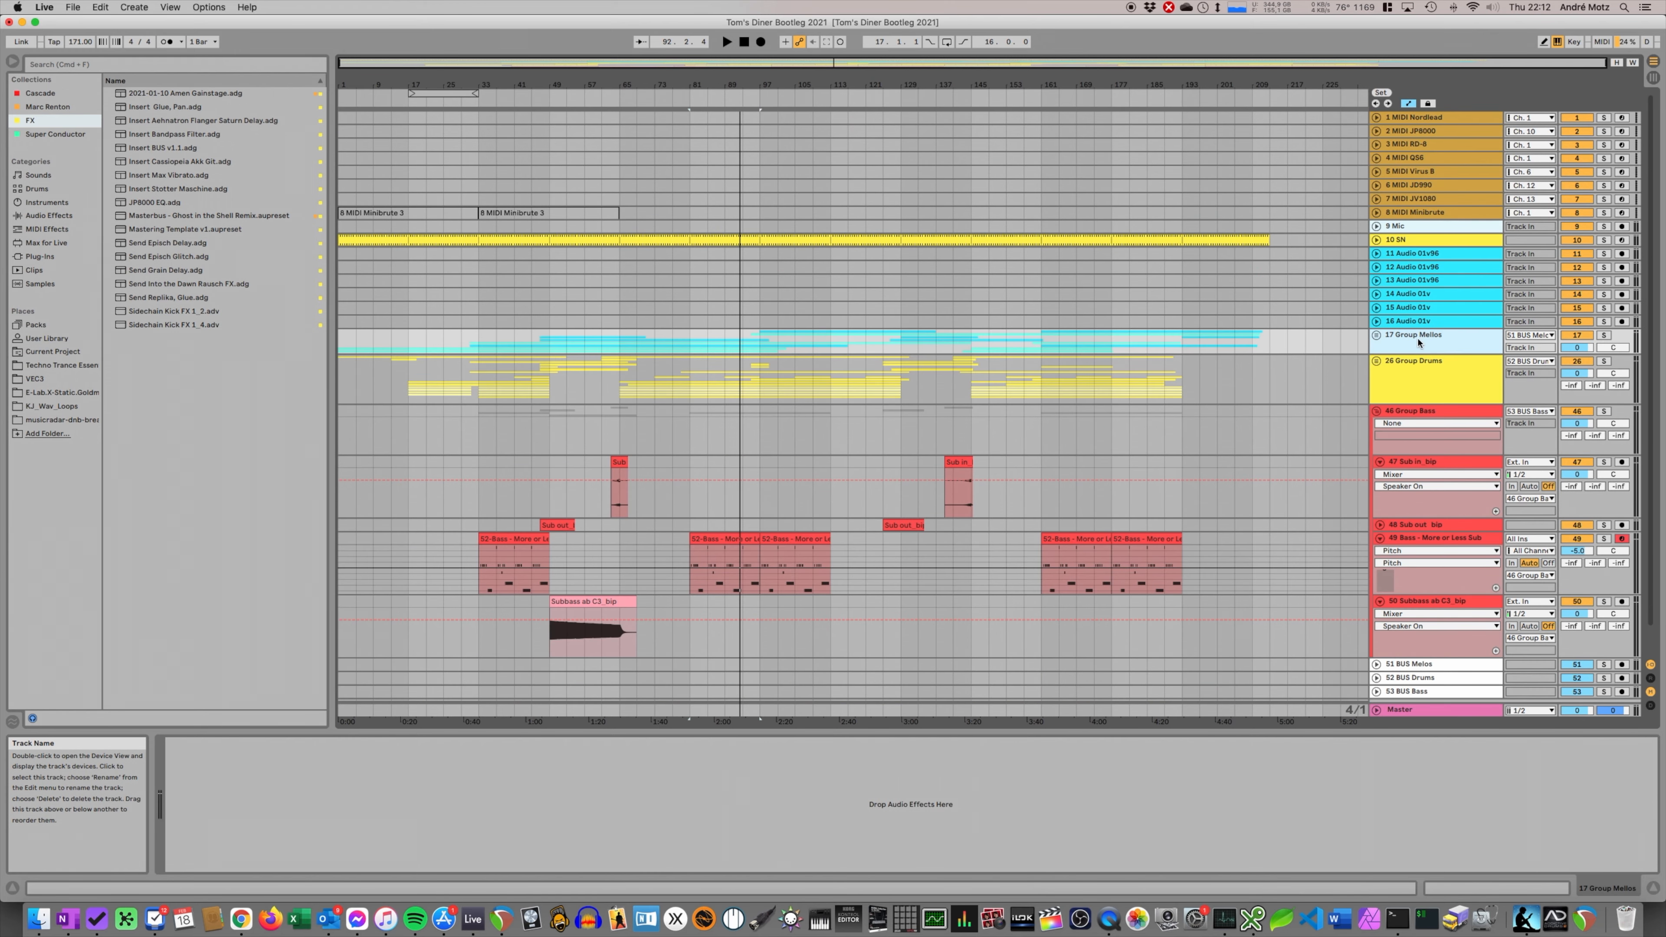
click(1376, 335)
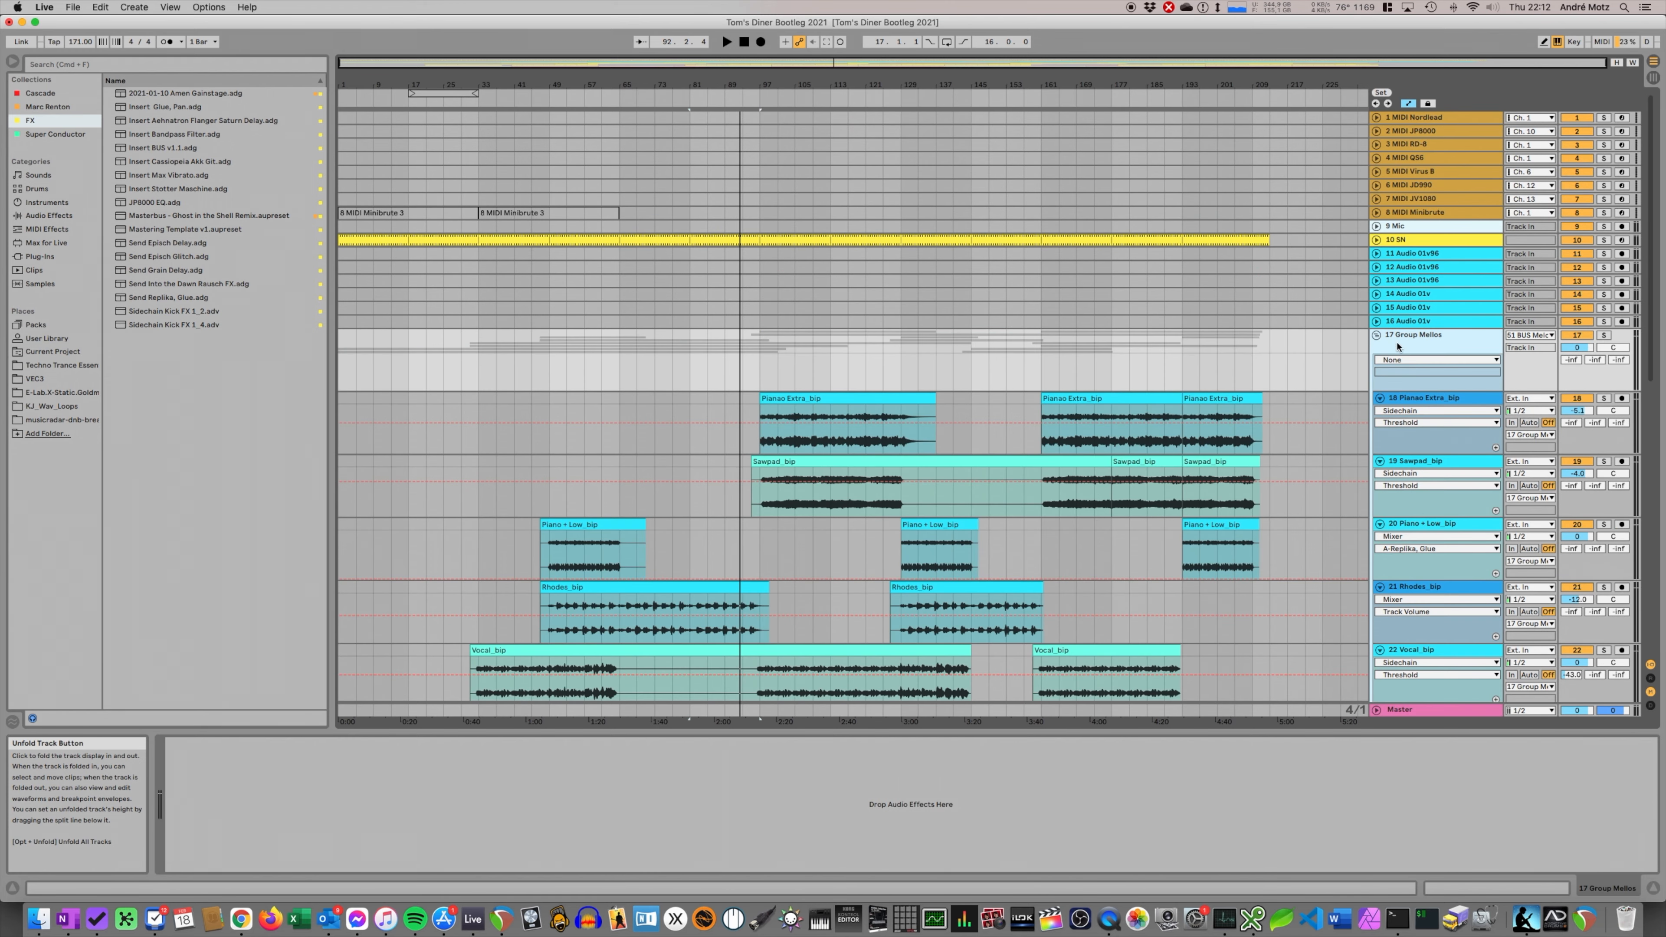
- Examine the device chains of the Pianas Extra and Sawpad tracks in the Melos group
click(1422, 399)
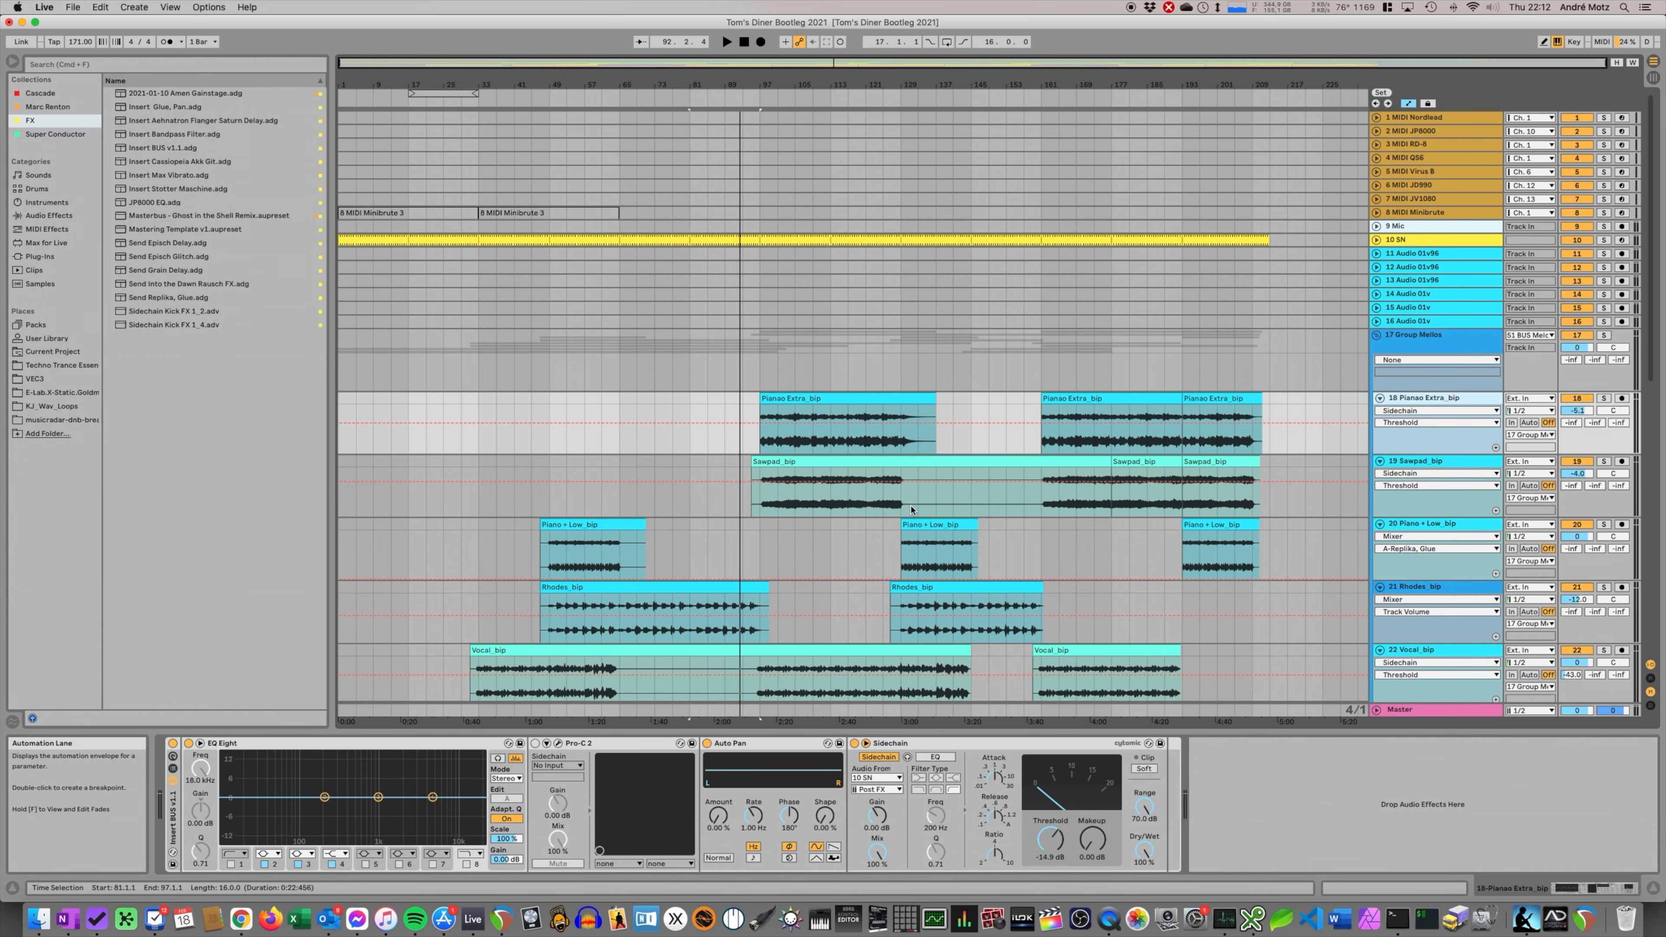
scroll(853, 463, down, 1)
click(847, 445)
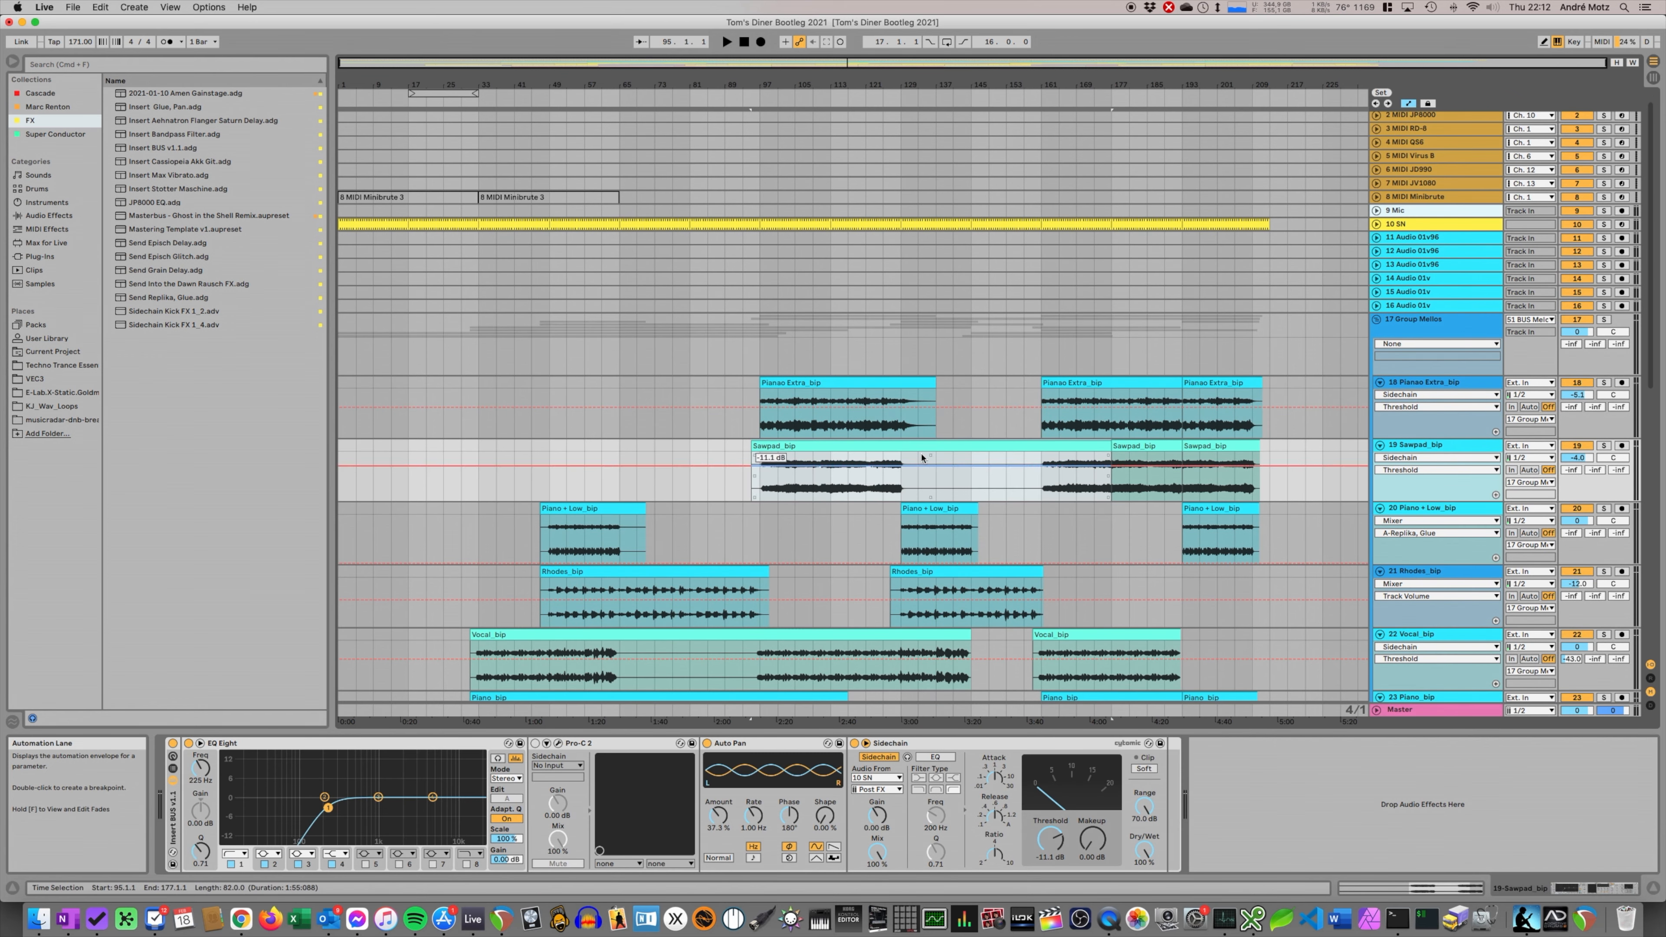
scroll(679, 568, down, 1)
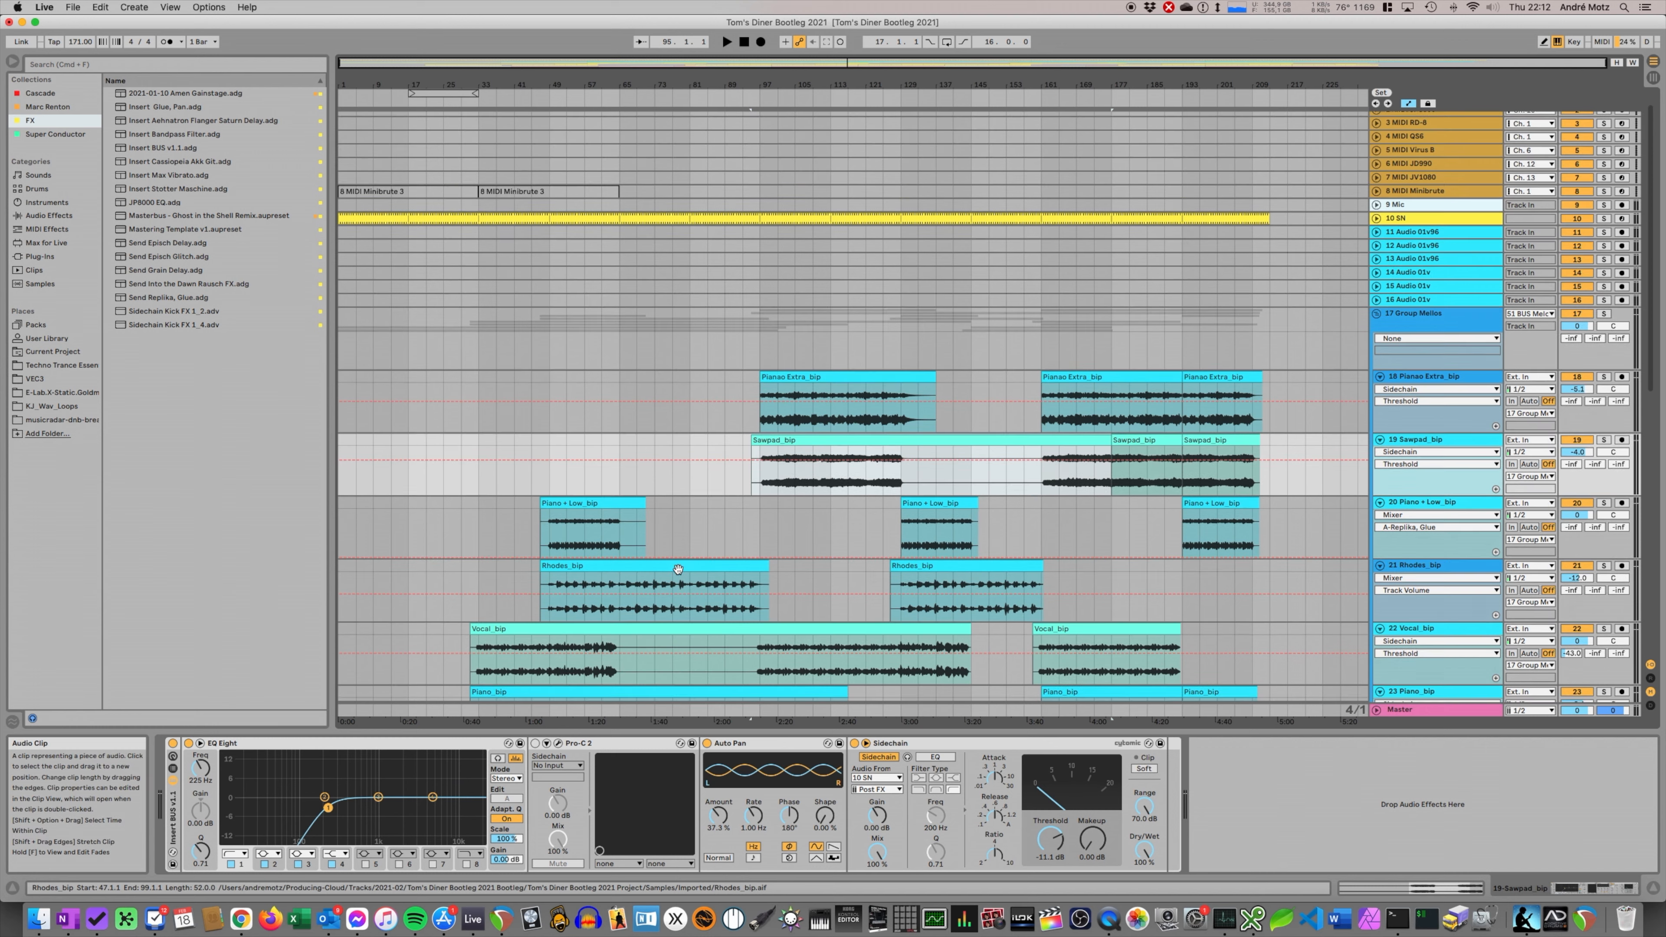
- Play the first Vocal_bip clip from bar 31 with its track soloed, and open the clip's sample details
click(630, 629)
key(space)
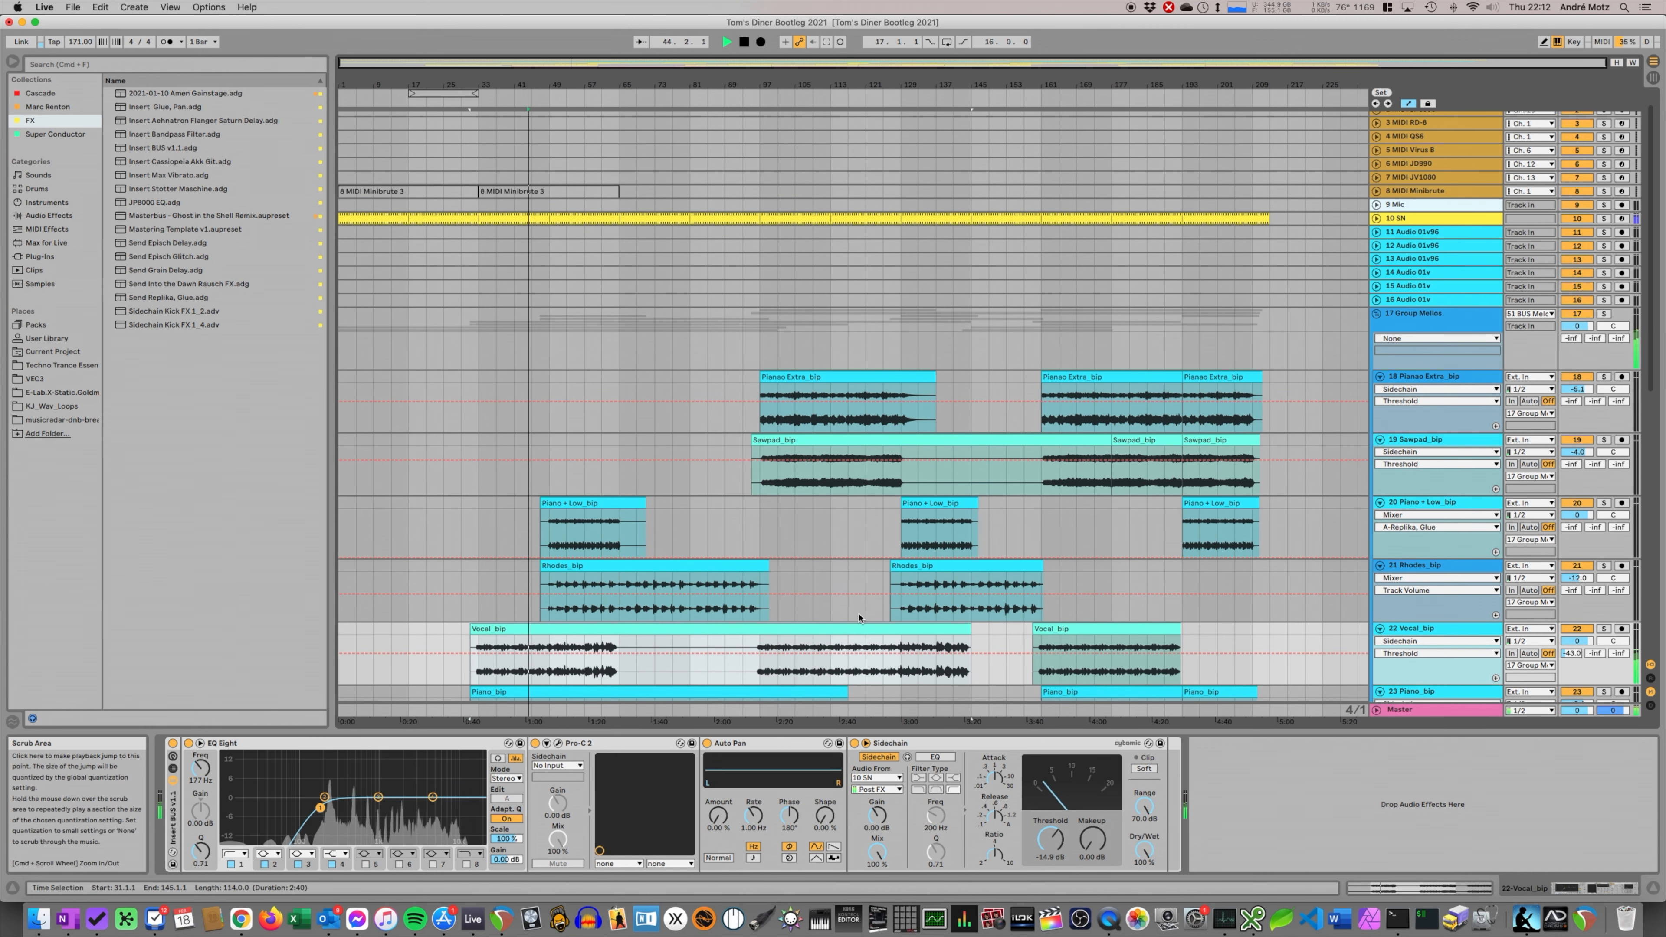
click(1604, 628)
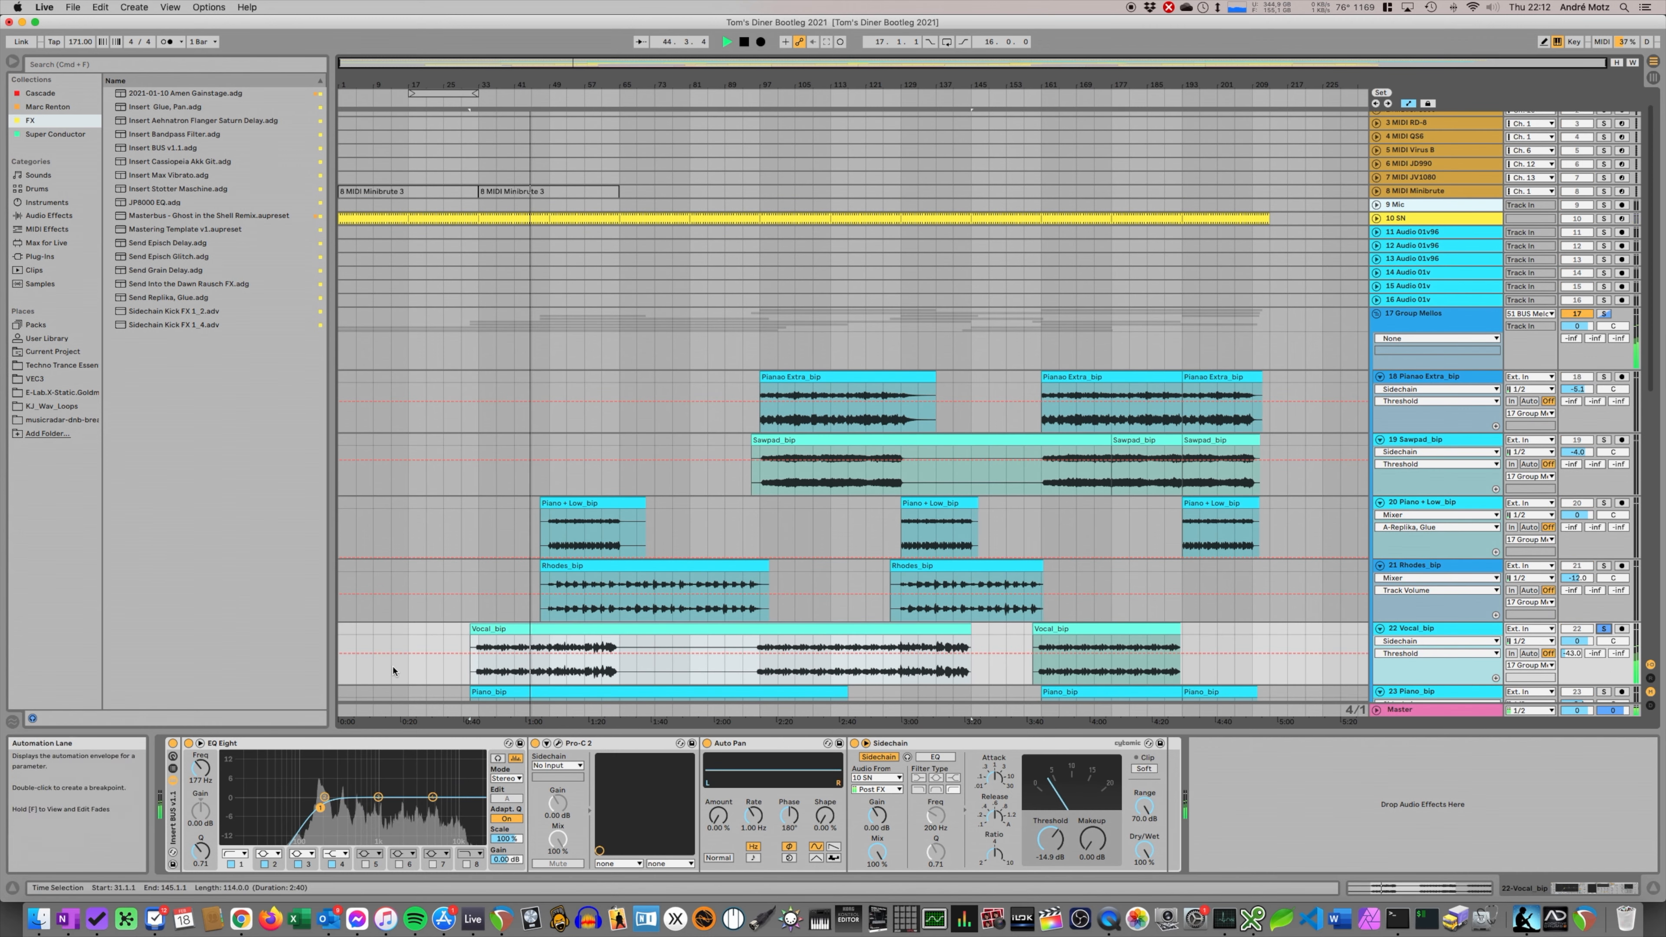
double_click(589, 631)
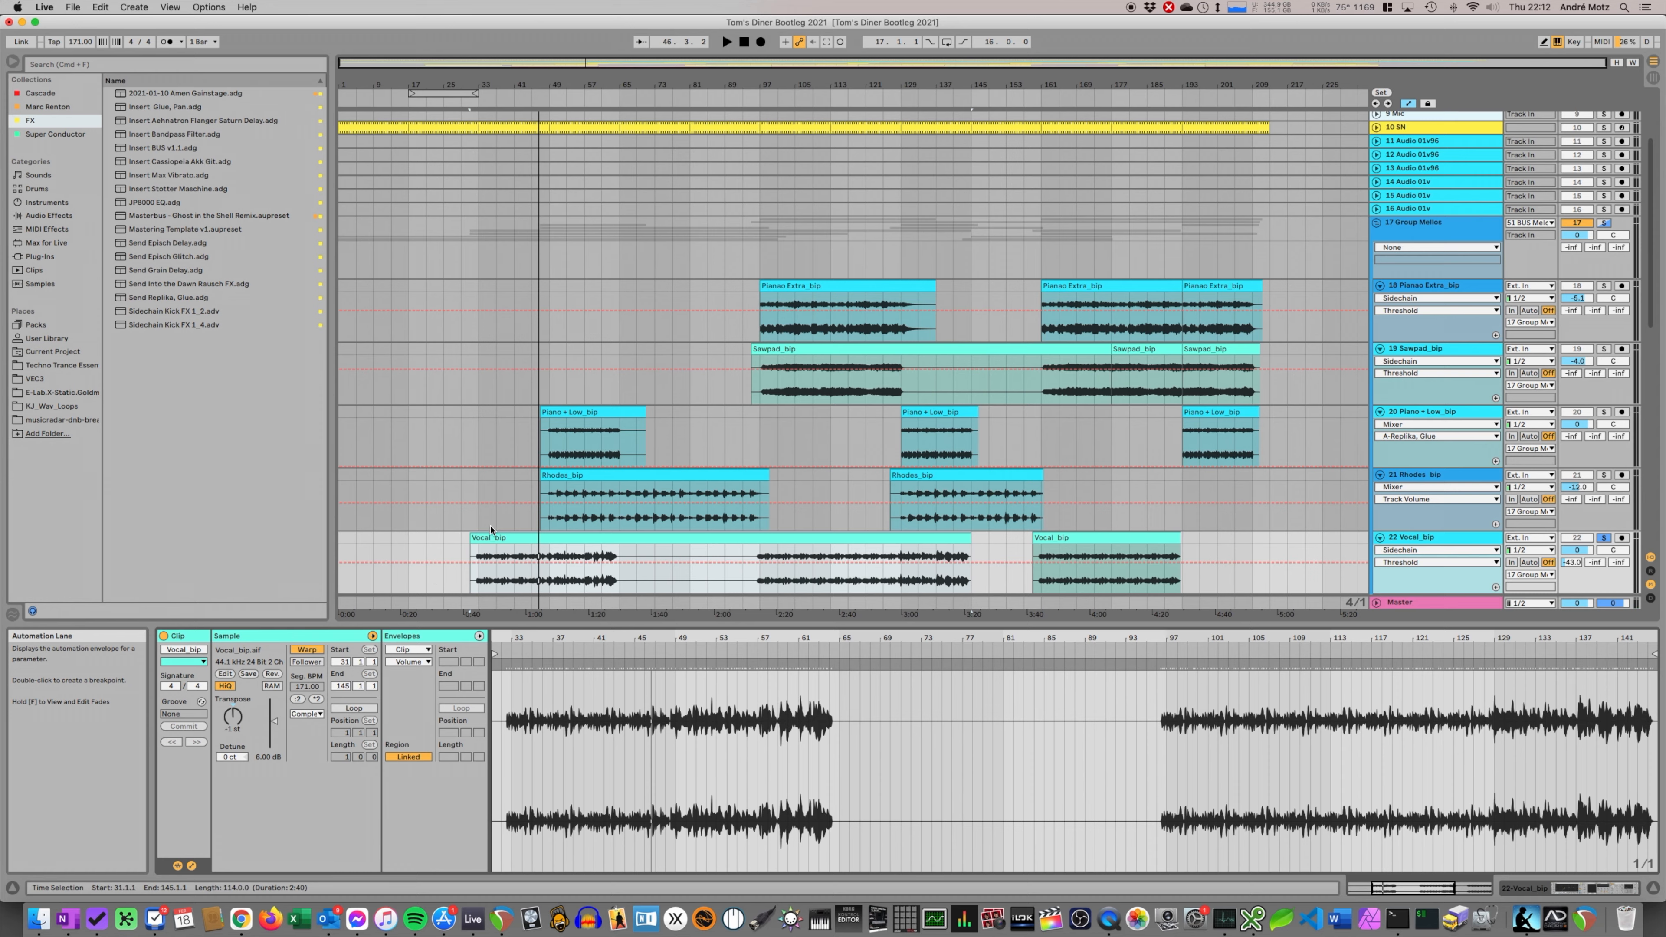
- Fold the Melos group and leave the Bass group unfolded with its tracks in view
scroll(918, 426, down, 5)
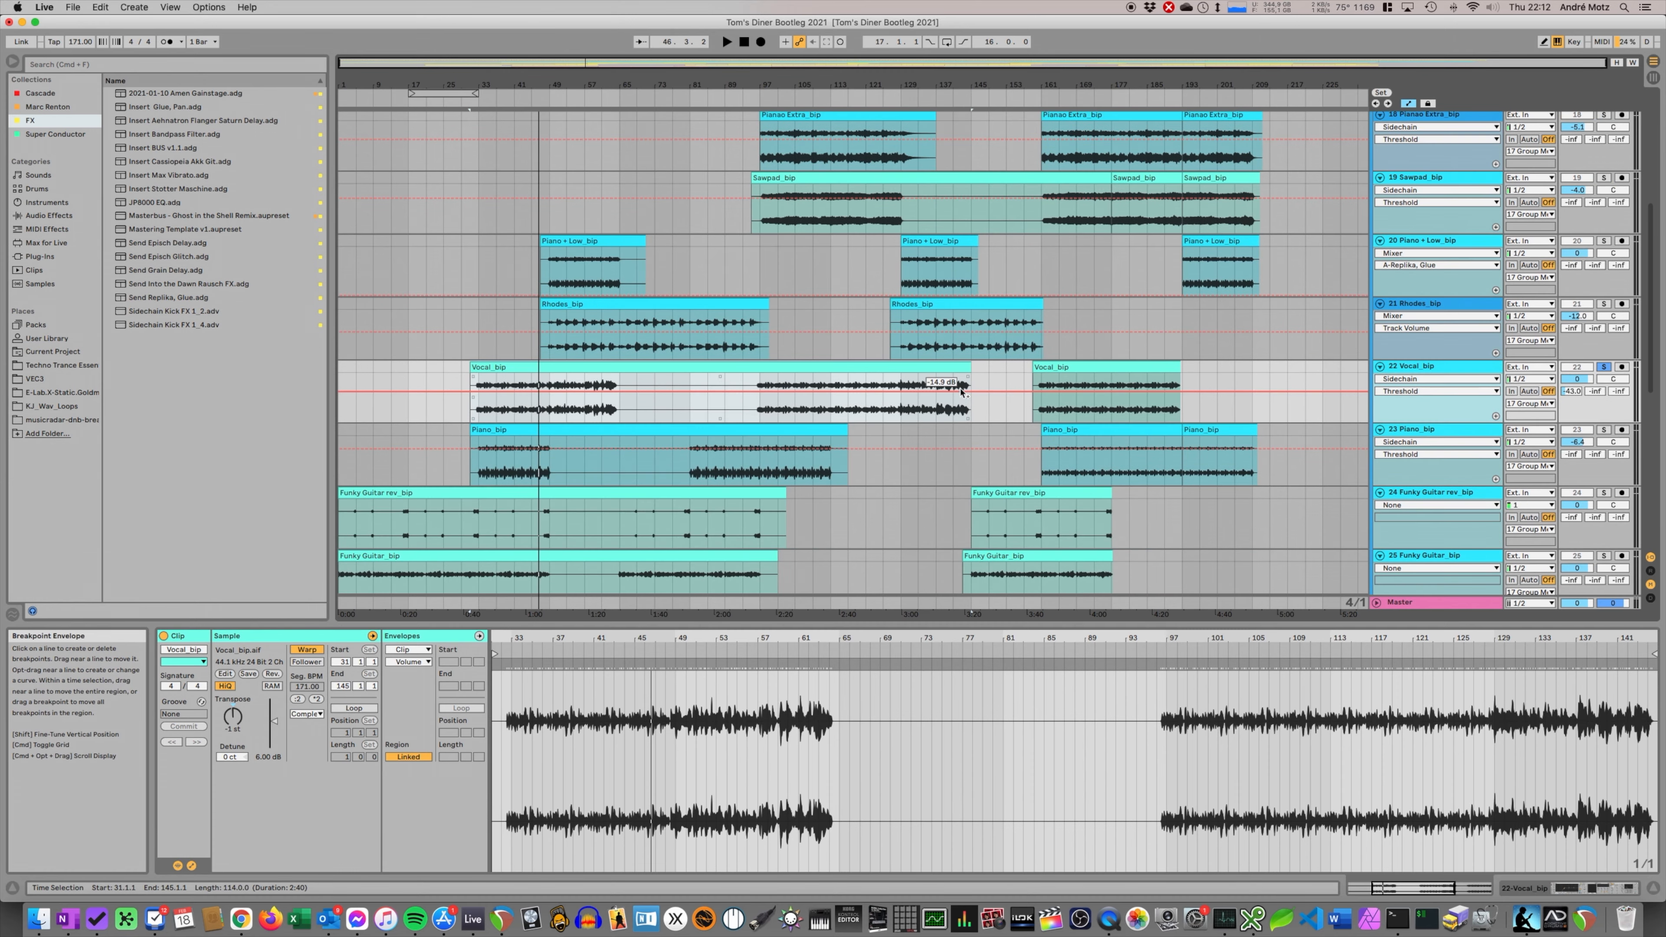
scroll(961, 392, down, 5)
scroll(1498, 174, up, 3)
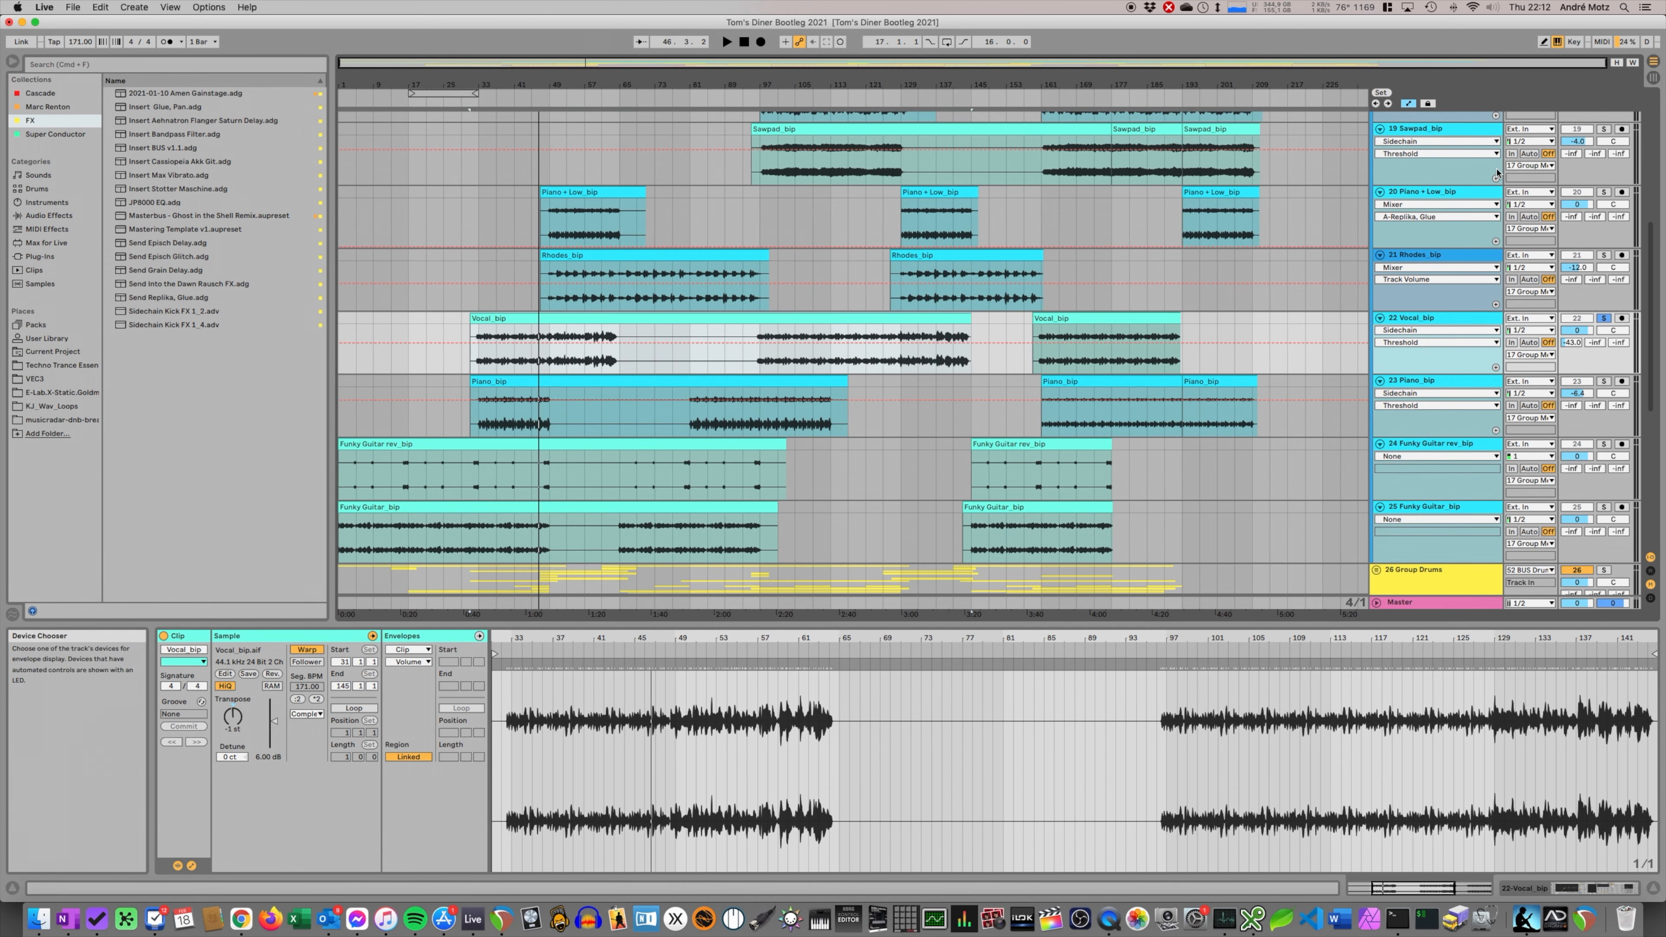
scroll(1497, 174, down, 10)
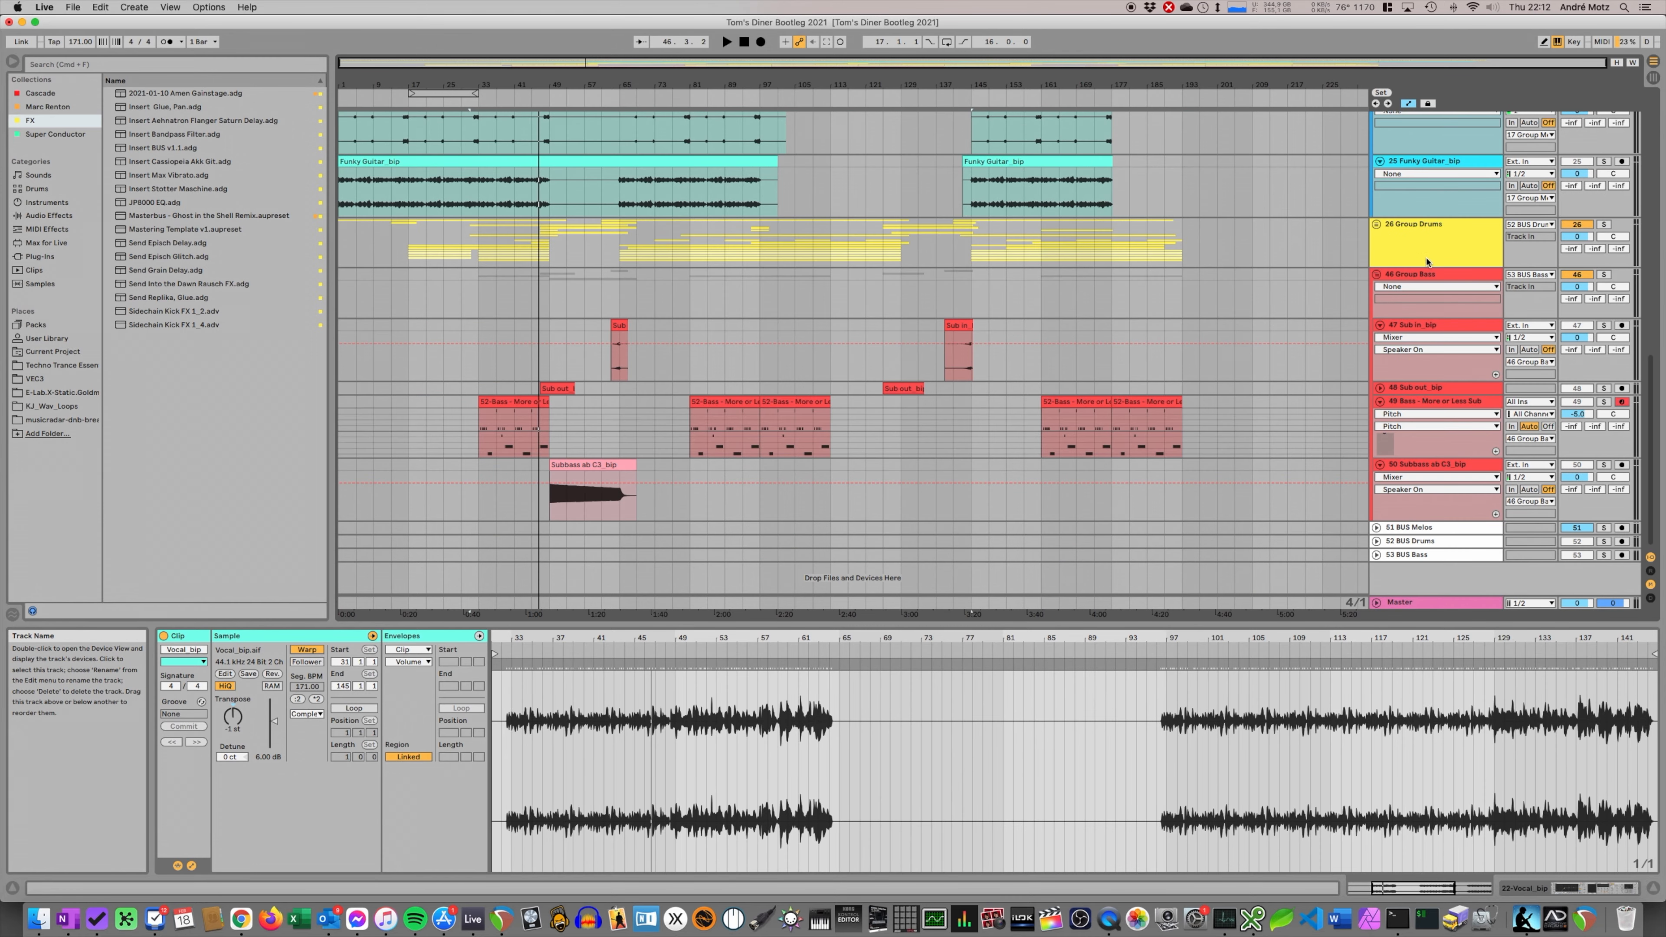
click(1384, 275)
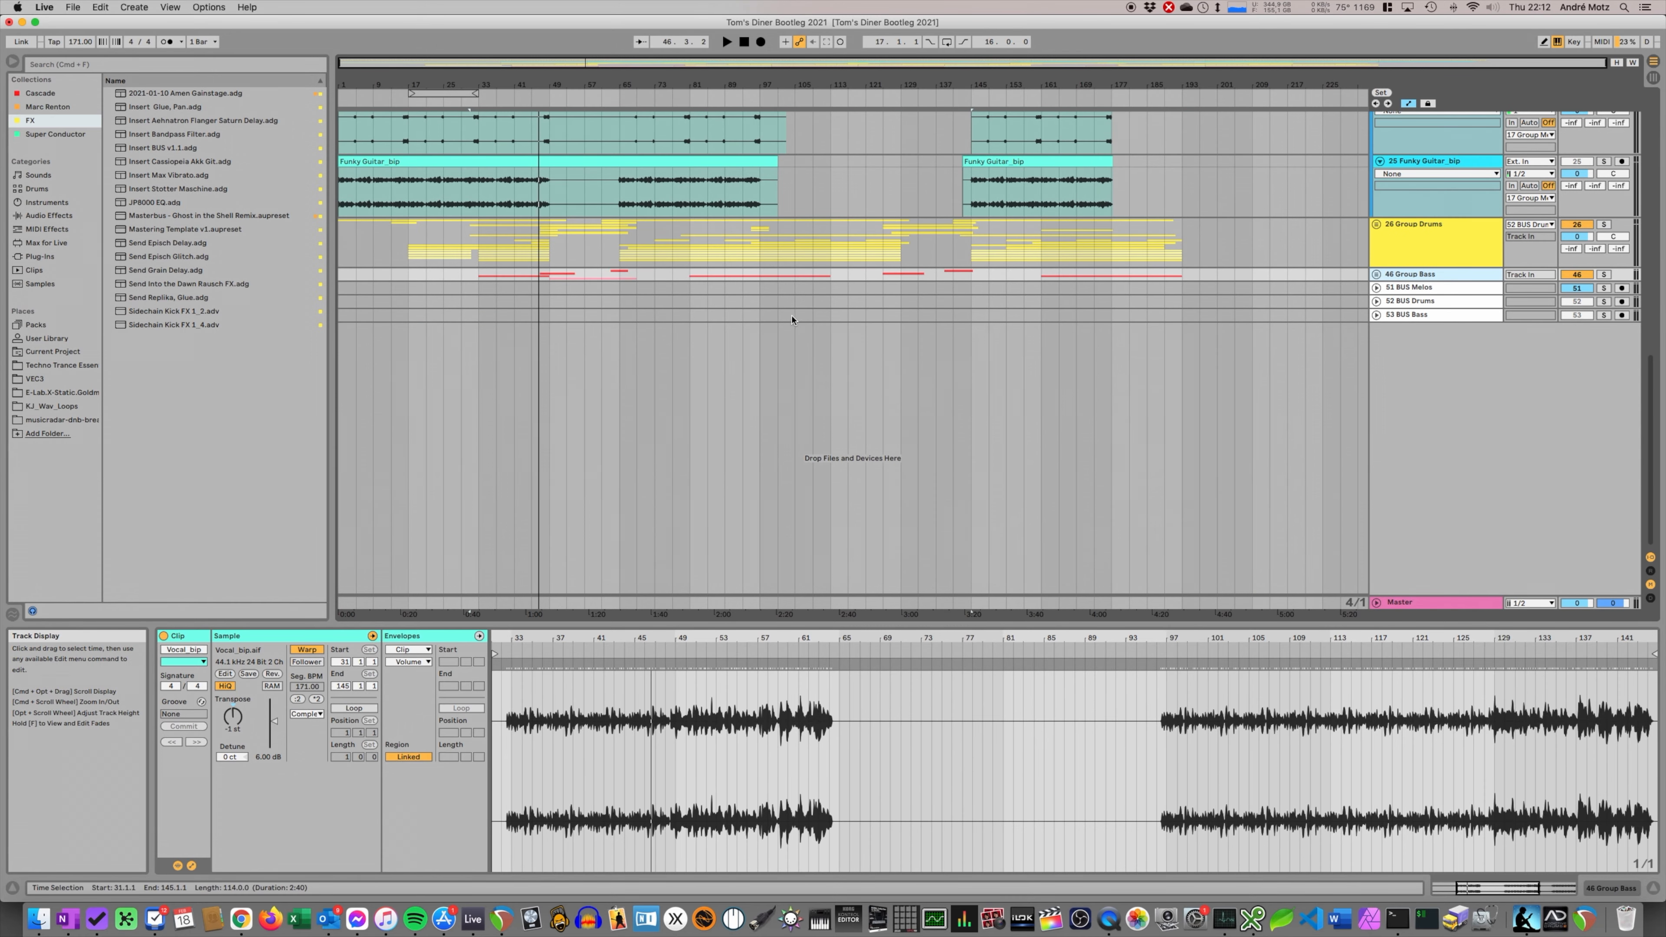
scroll(1424, 243, up, 5)
scroll(1424, 235, up, 10)
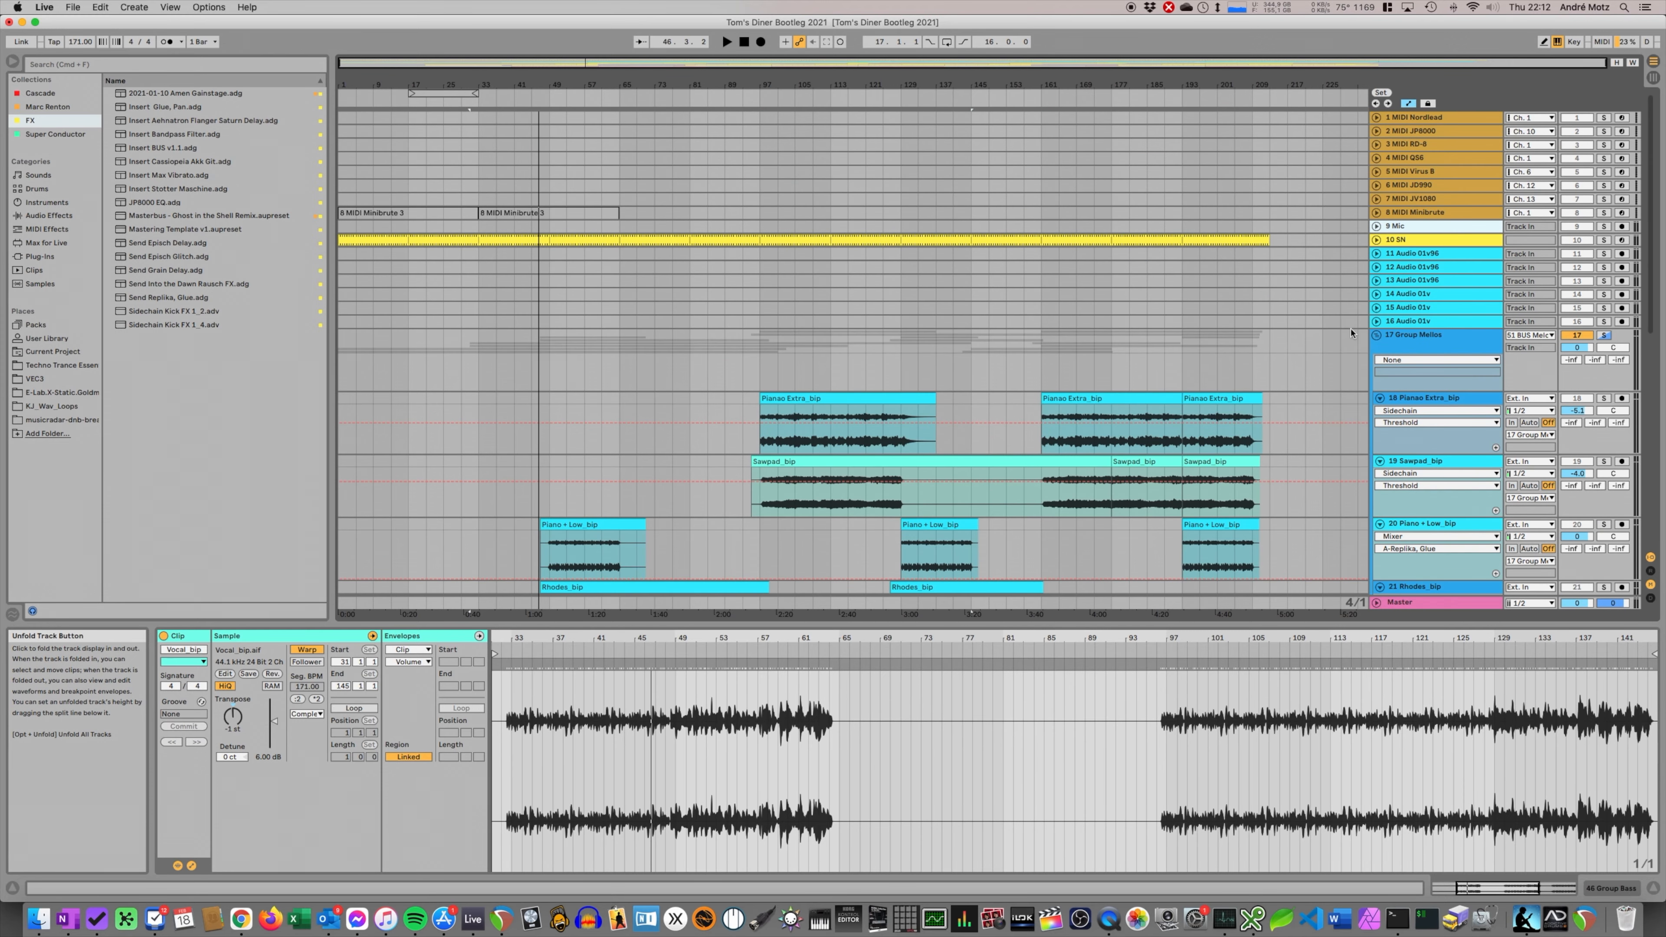
click(1377, 335)
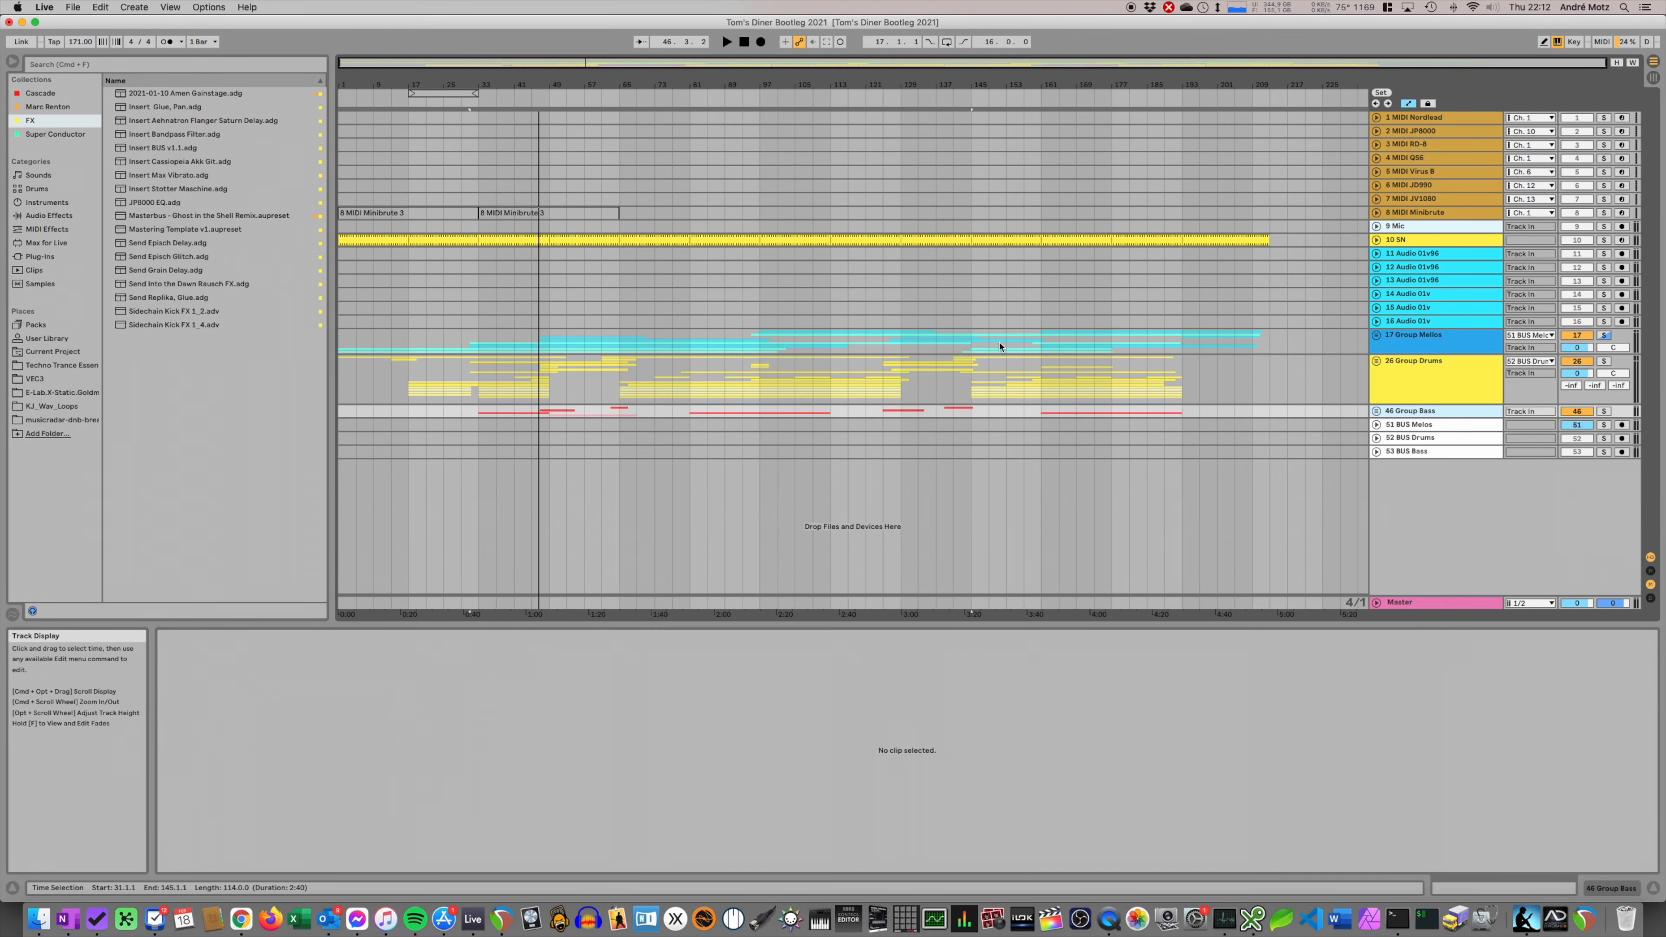
click(1377, 411)
scroll(542, 398, down, 4)
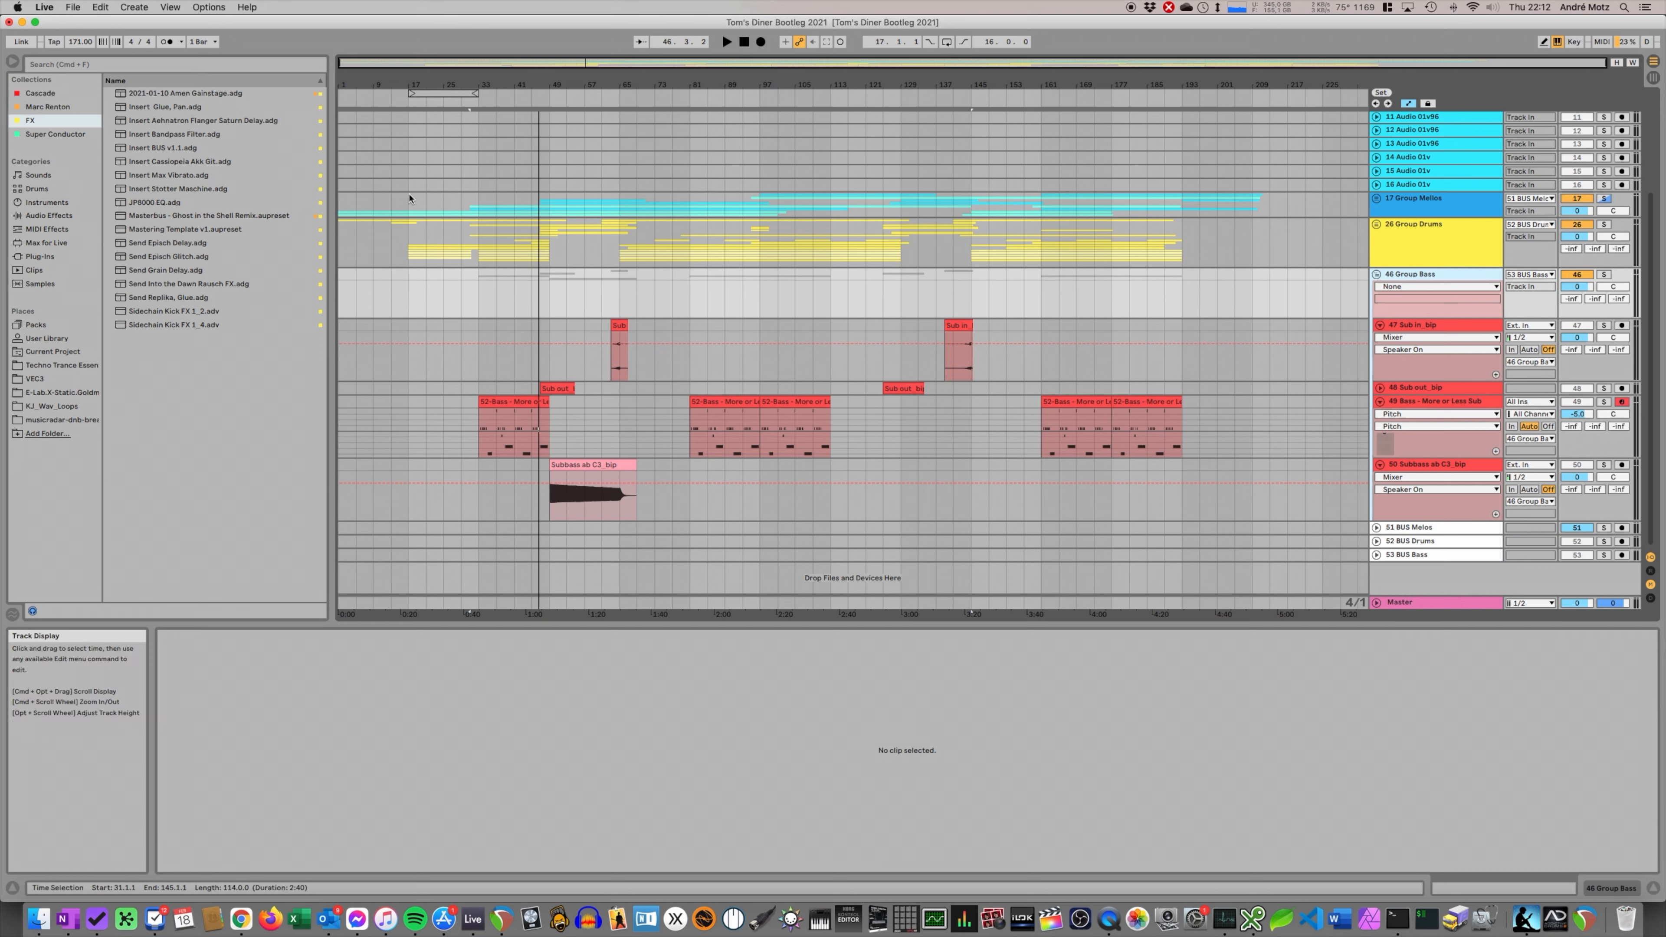
- Move the 16-bar loop to bar 33 and play it with Bass - More or Less Sub soloed instead of the Melos group
drag(441, 96, 512, 101)
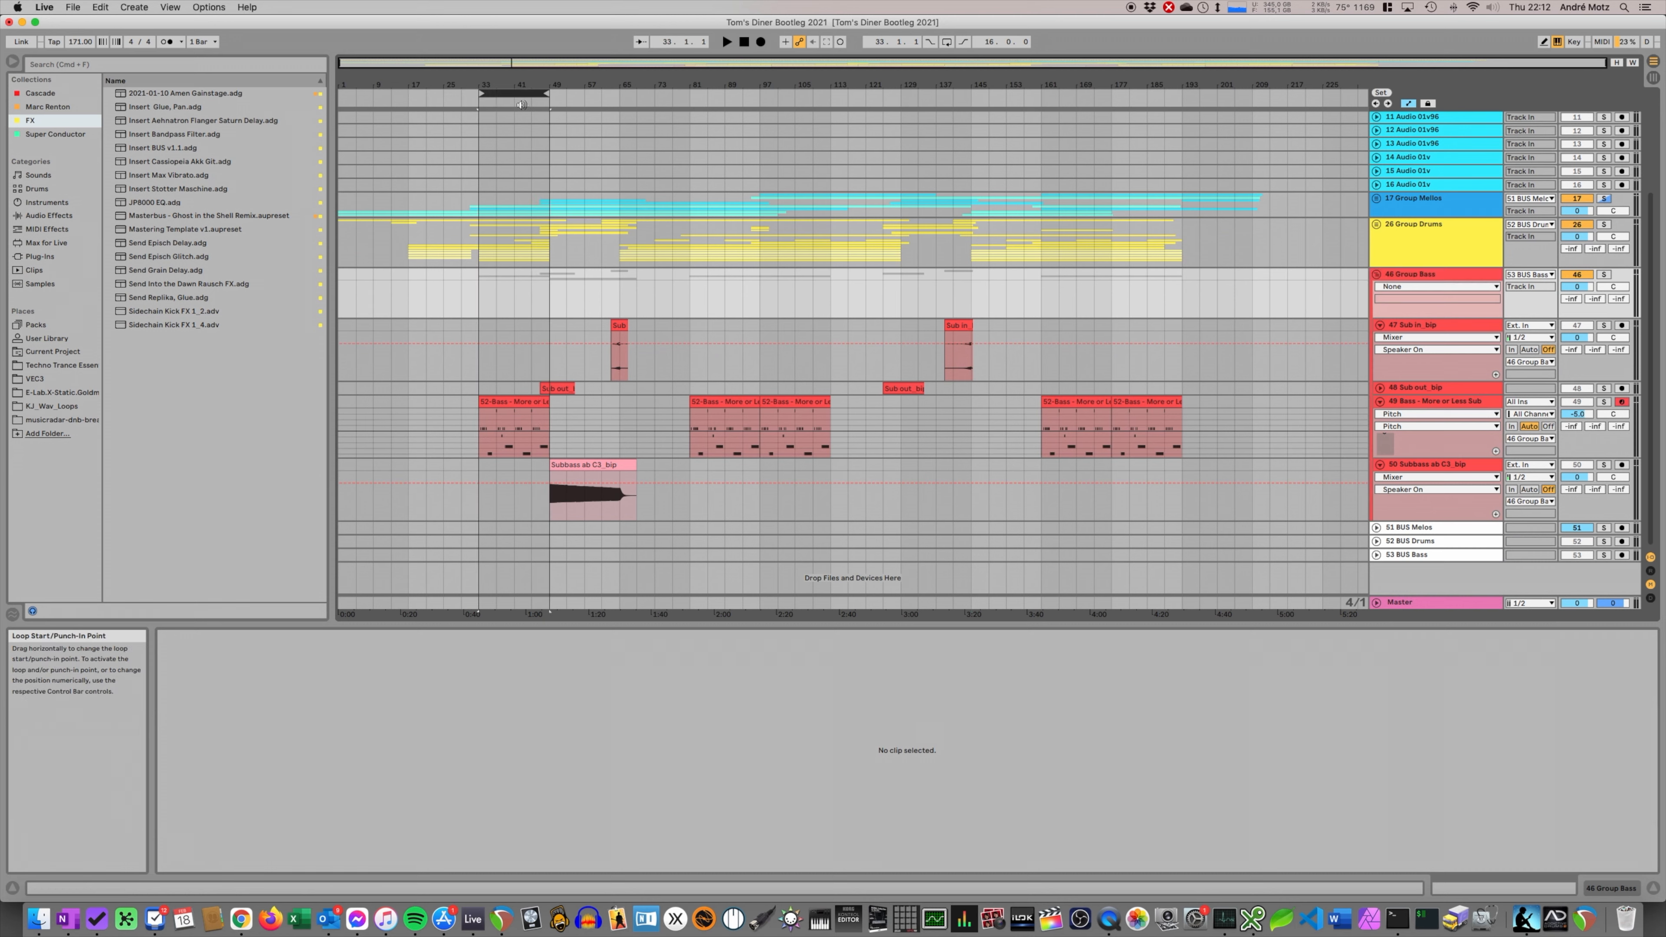
key(space)
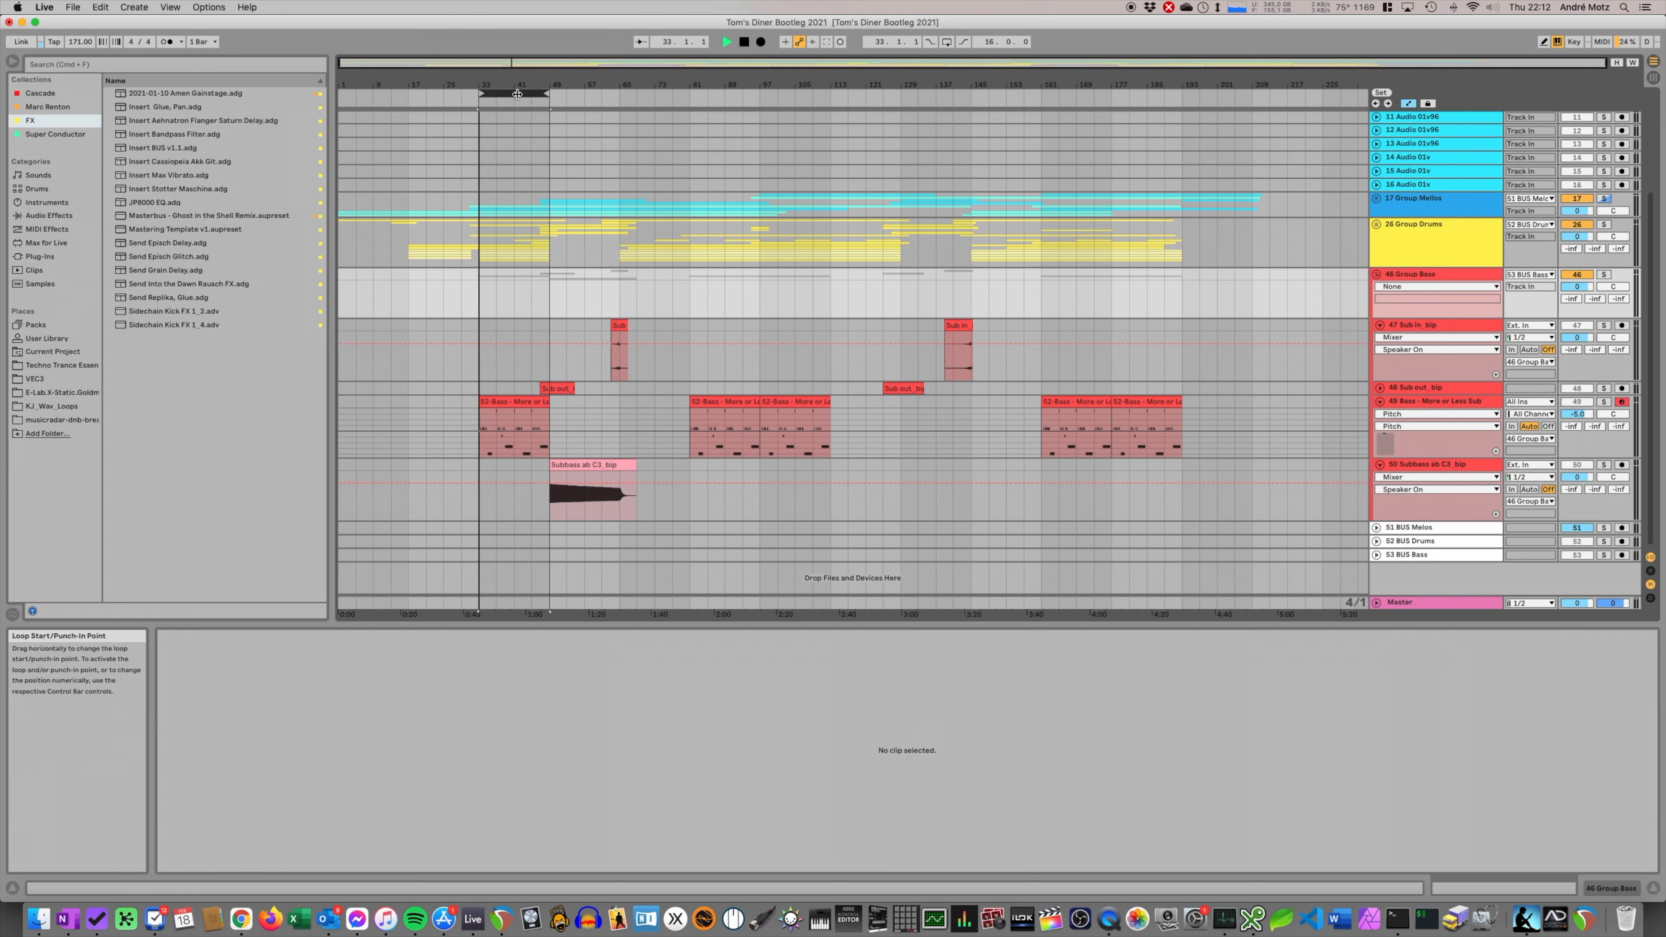
click(1604, 199)
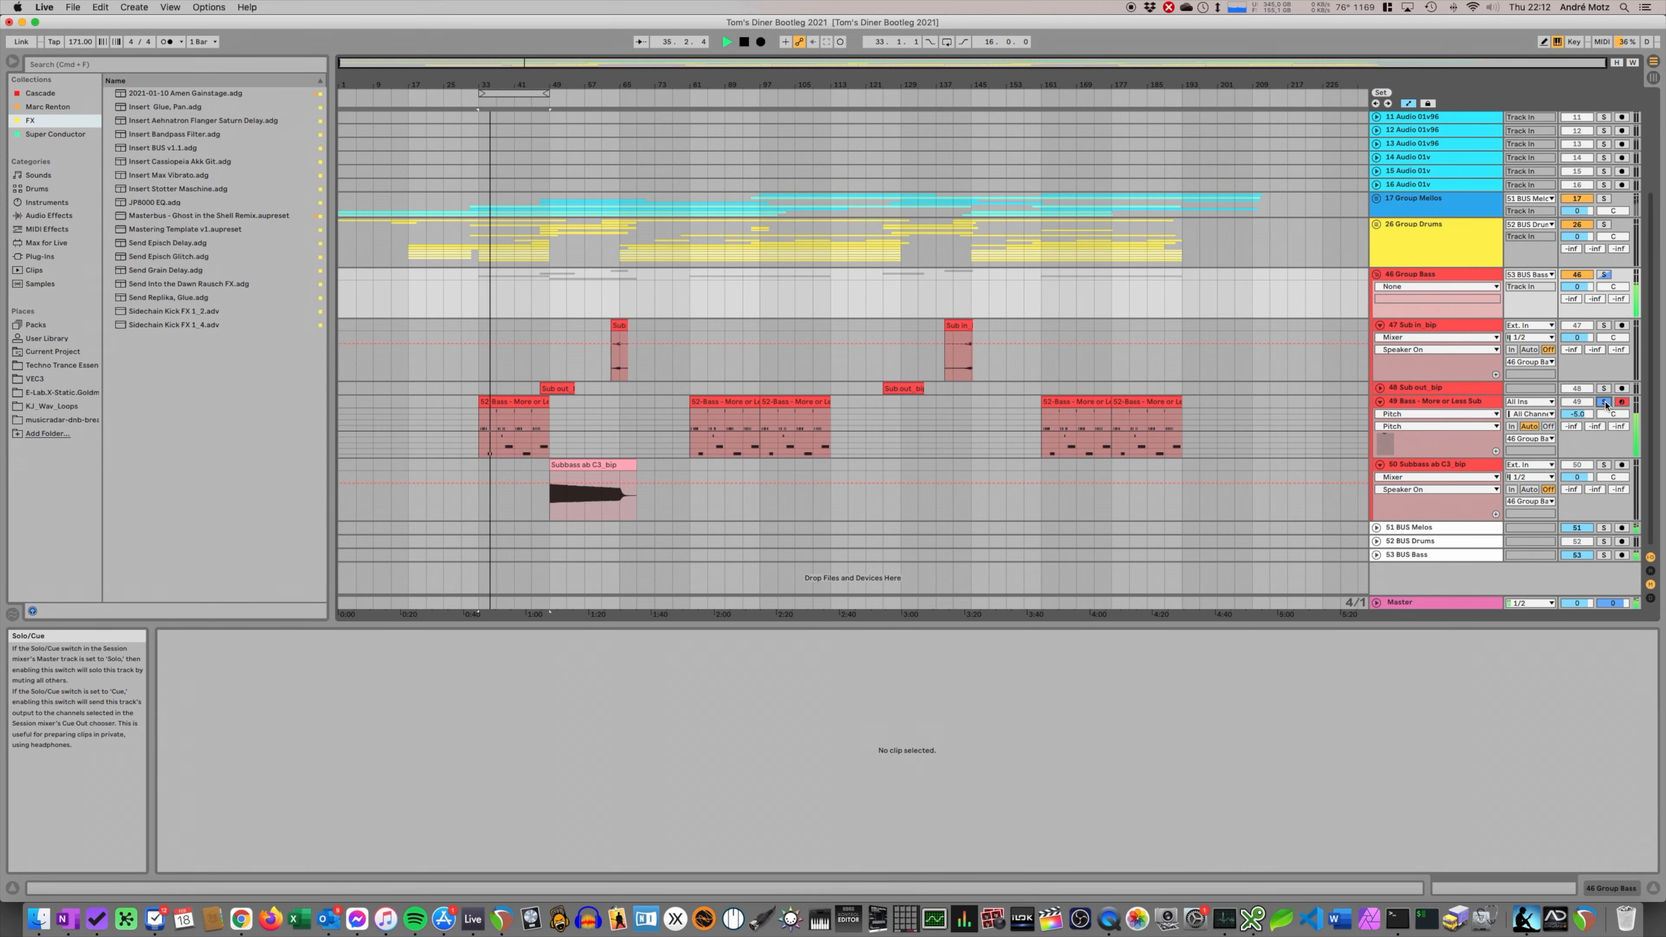
click(1603, 402)
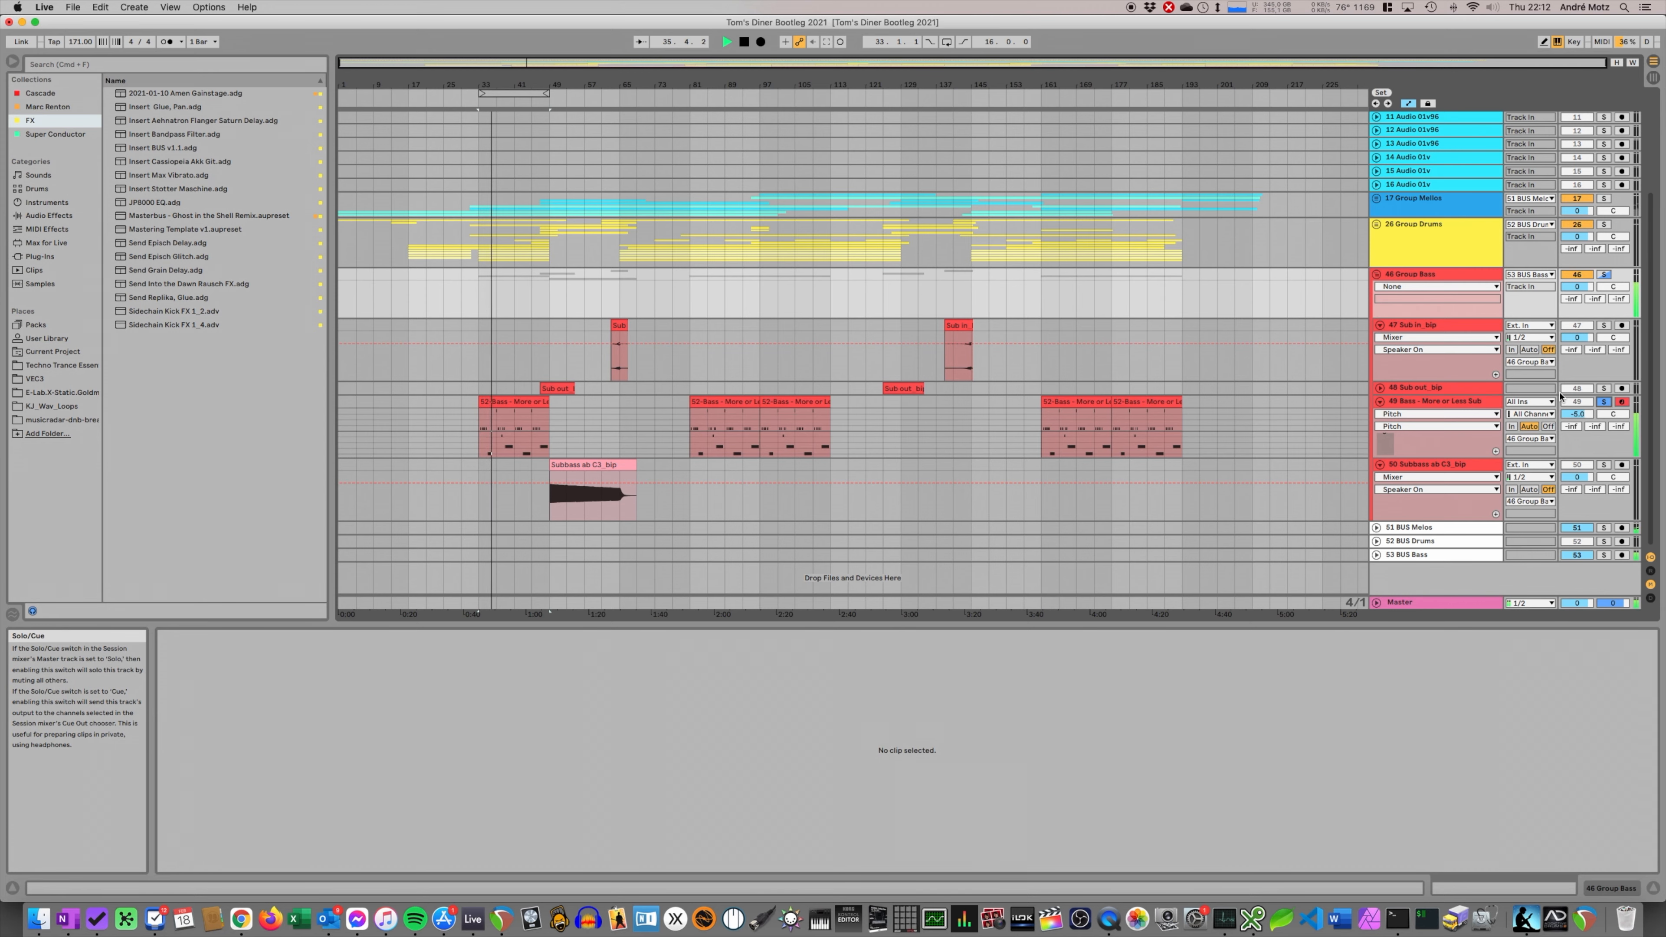
- Examine the Bass - More or Less Sub device chain during playback, then show the first oscillator's pitch envelope settings in the synth
double_click(1441, 401)
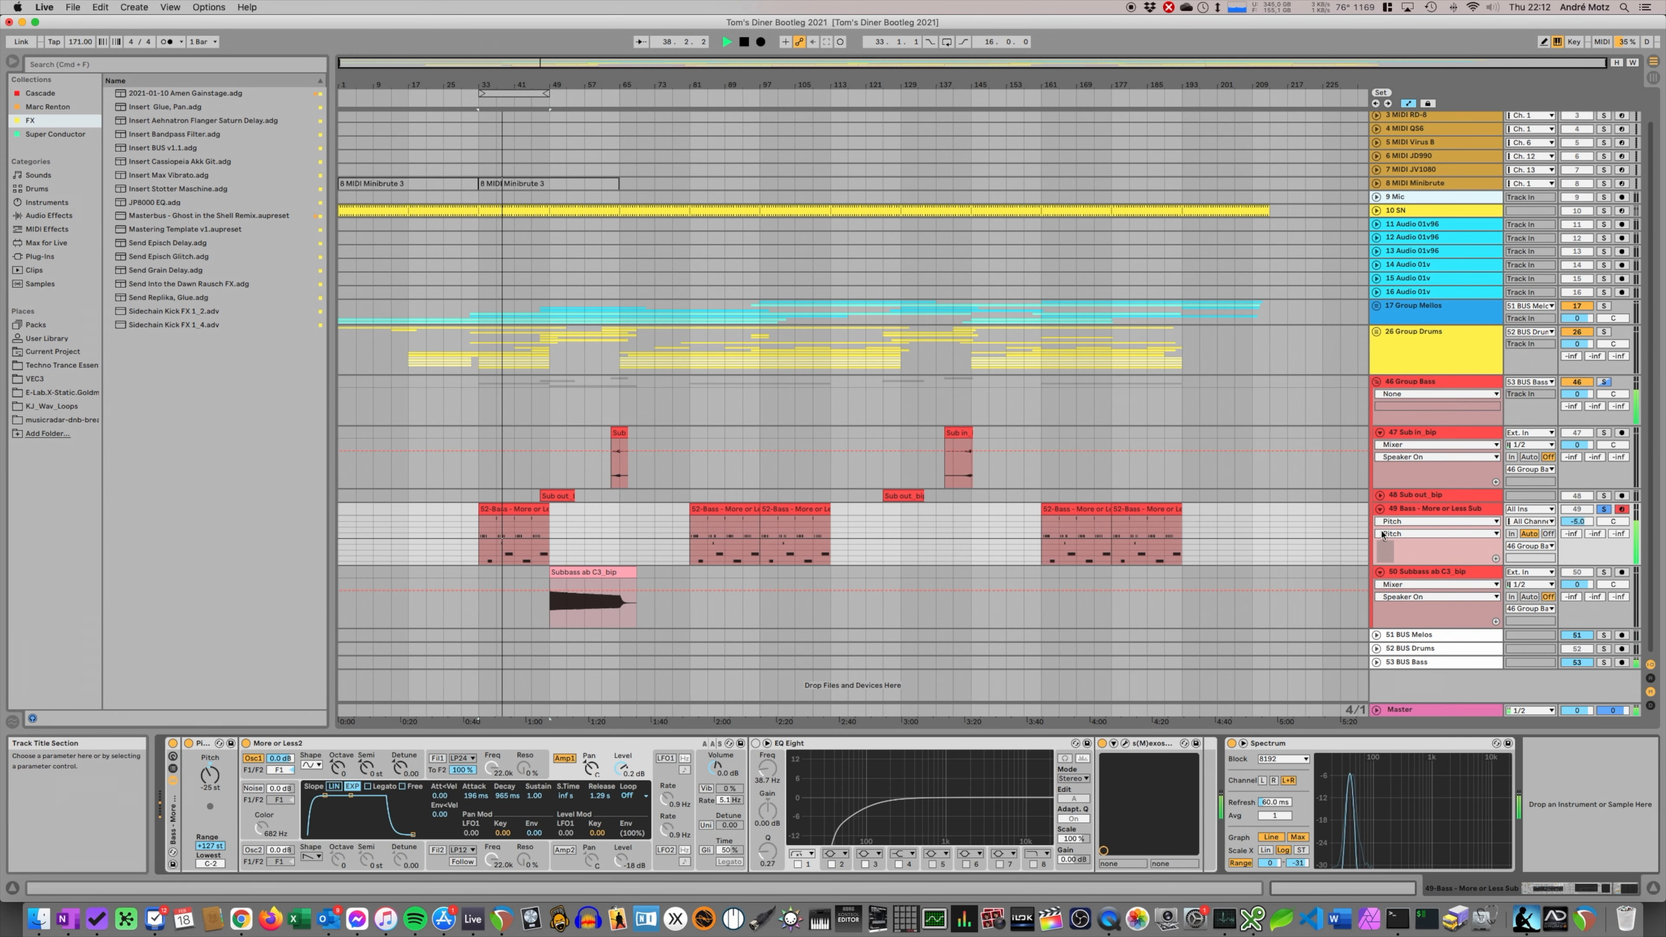
mouse_move(1355, 785)
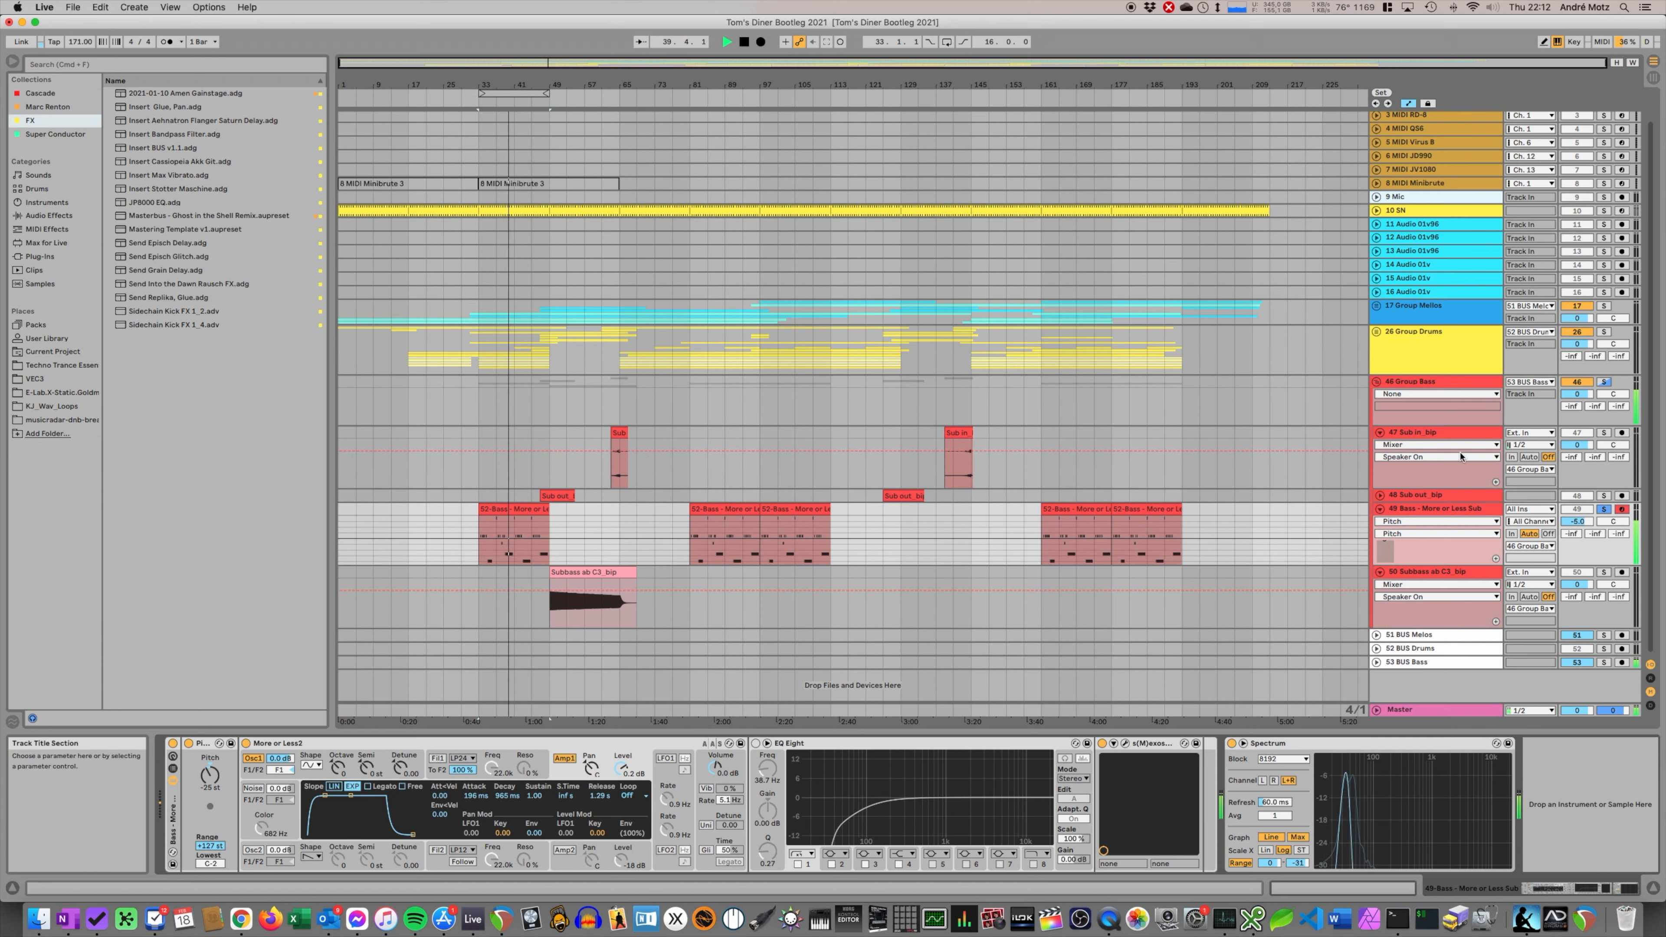
key(space)
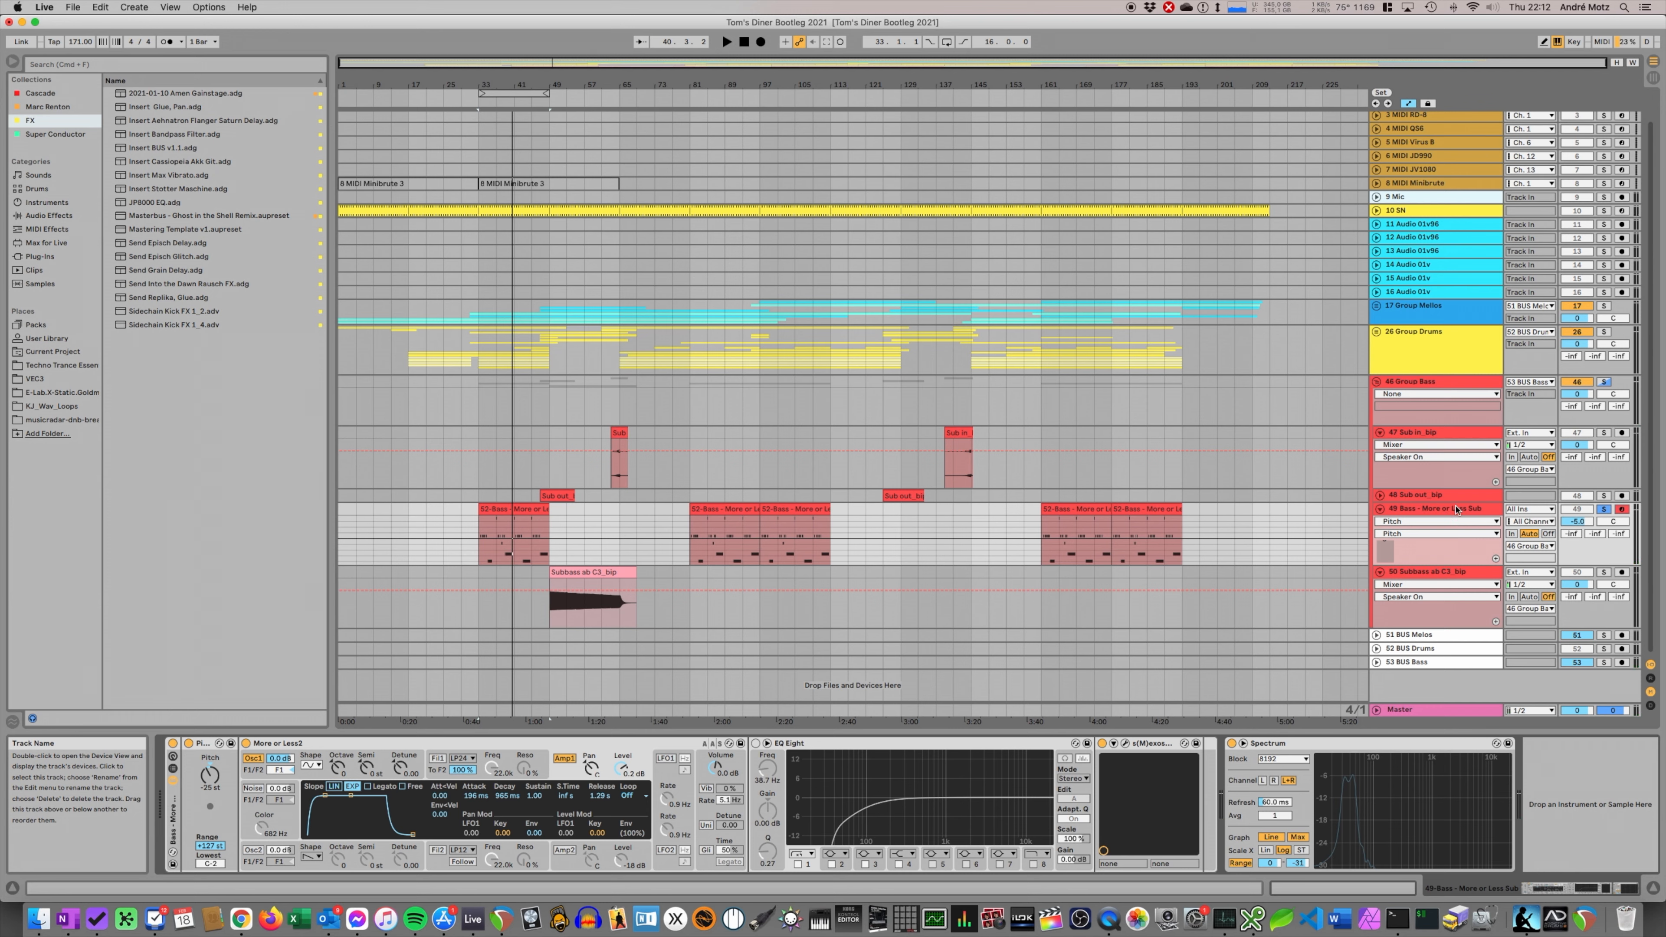
click(1455, 508)
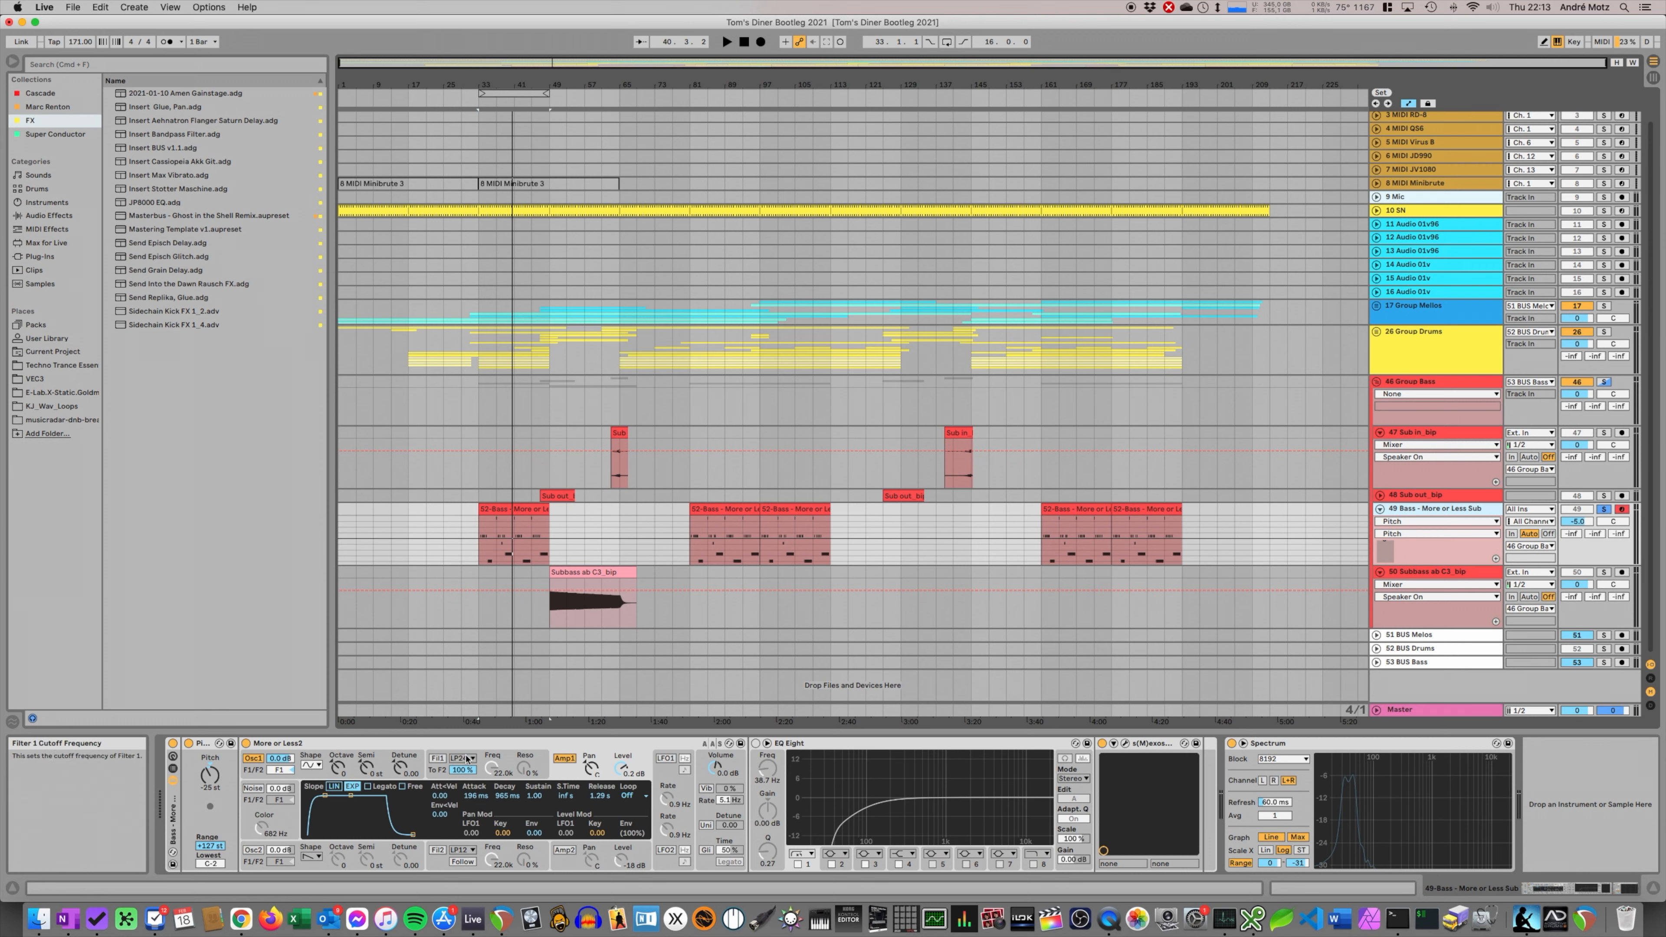
click(424, 756)
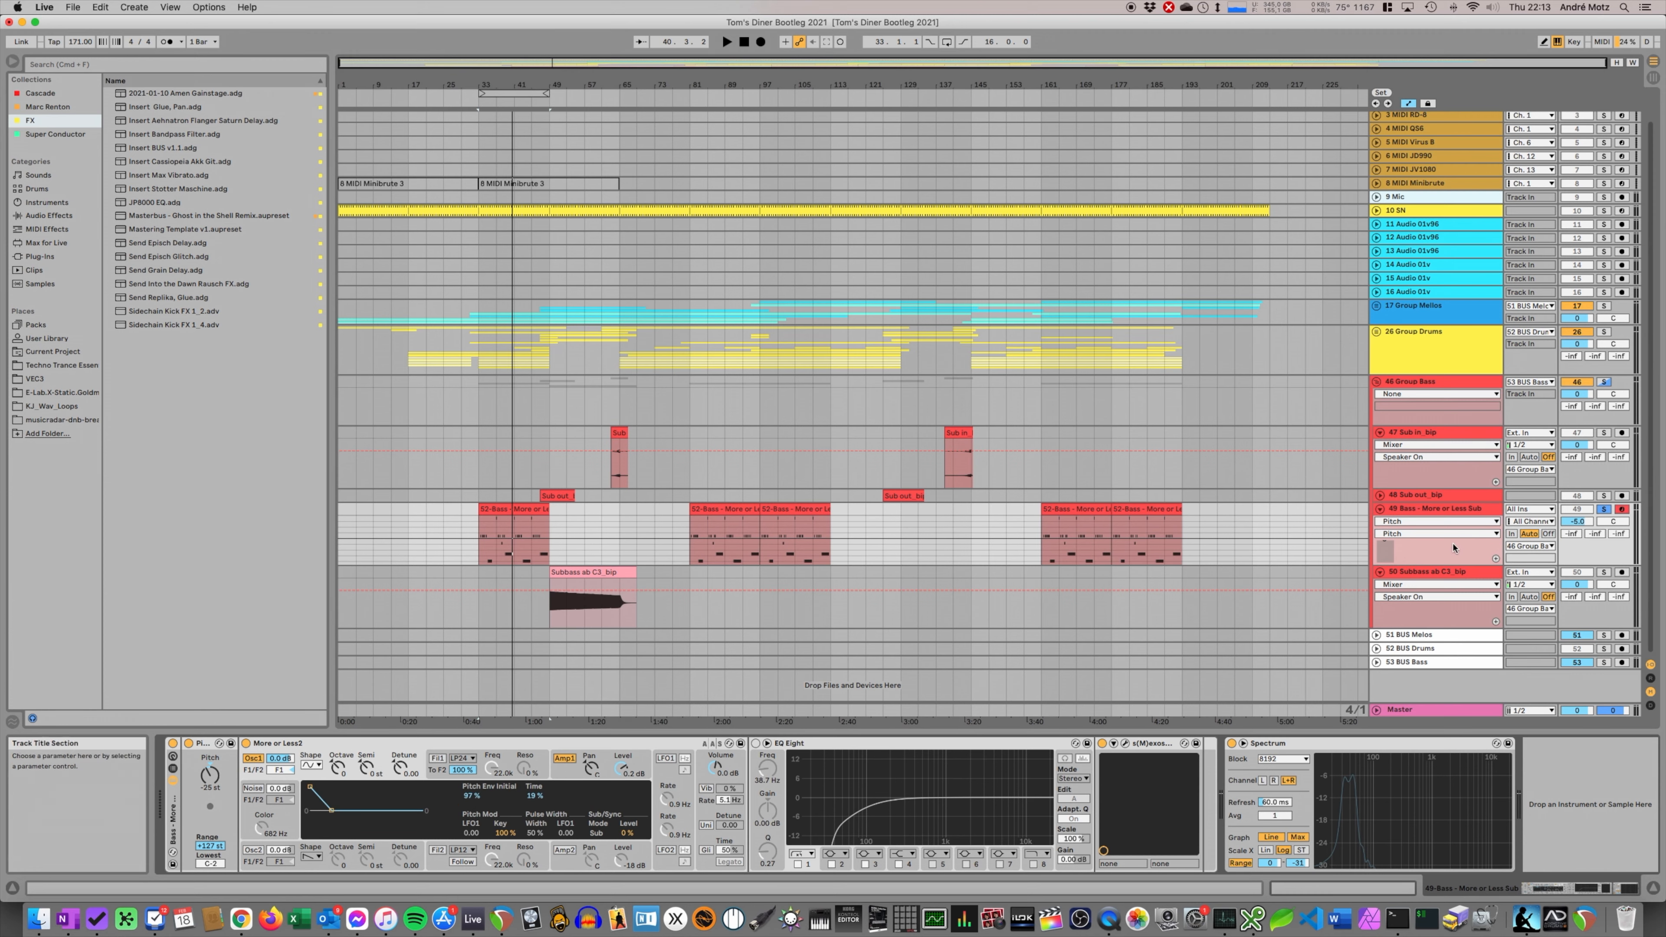
- Unsolo the Bass - More or Less Sub track and play the full mix from bar 33
click(1604, 509)
key(space)
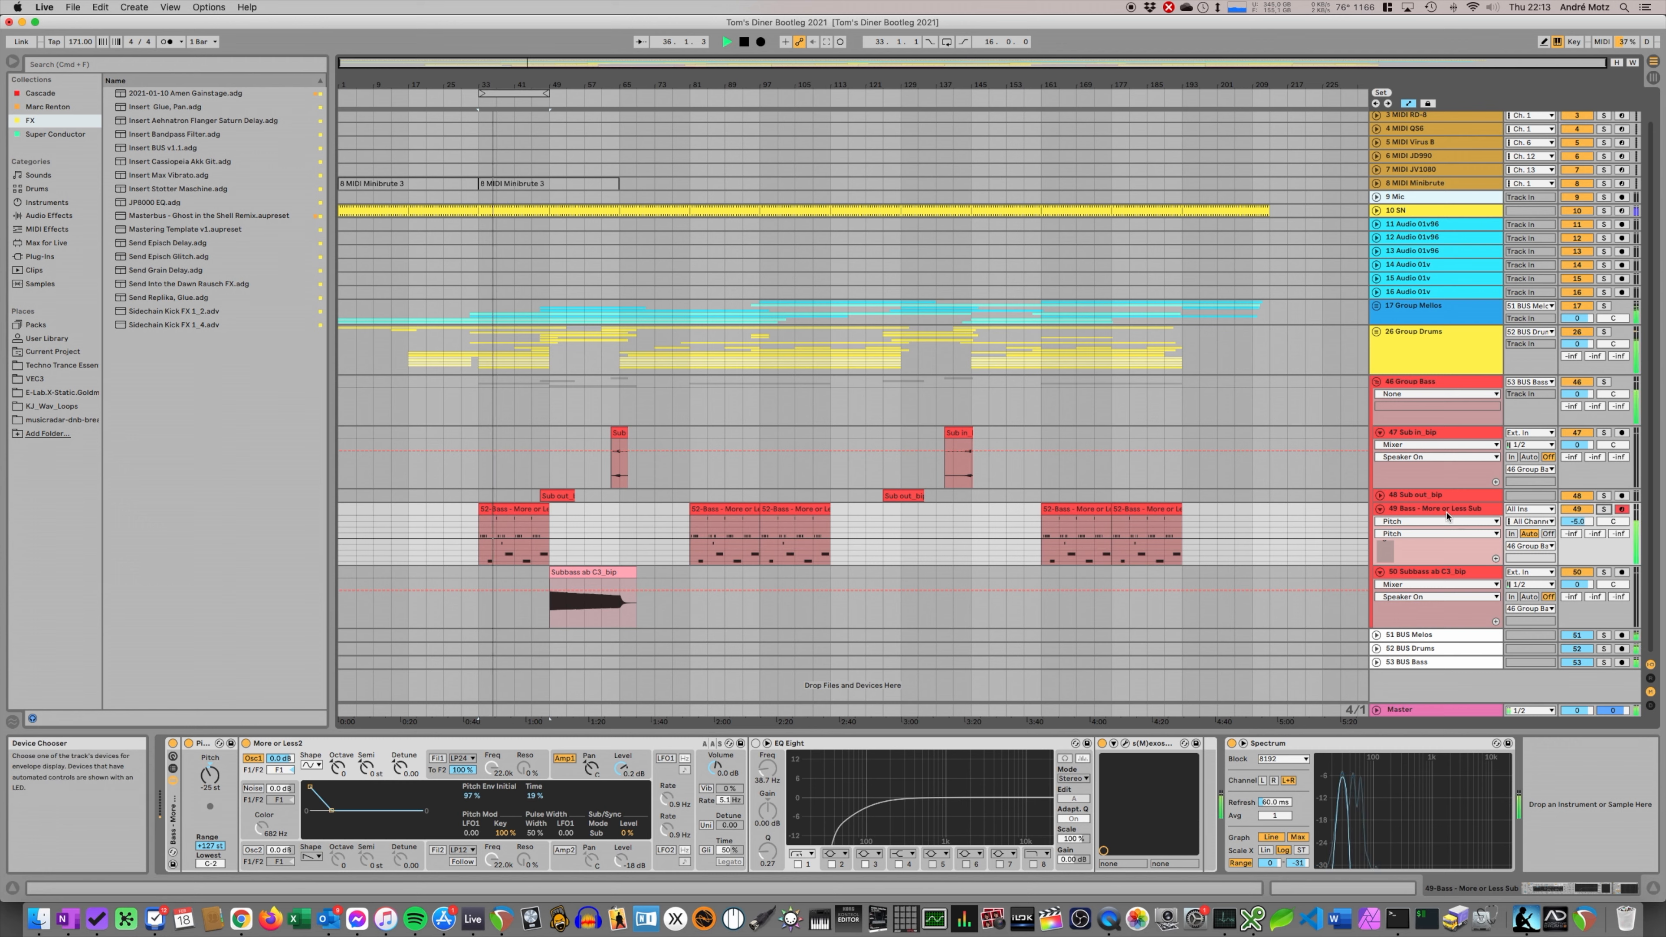
key(space)
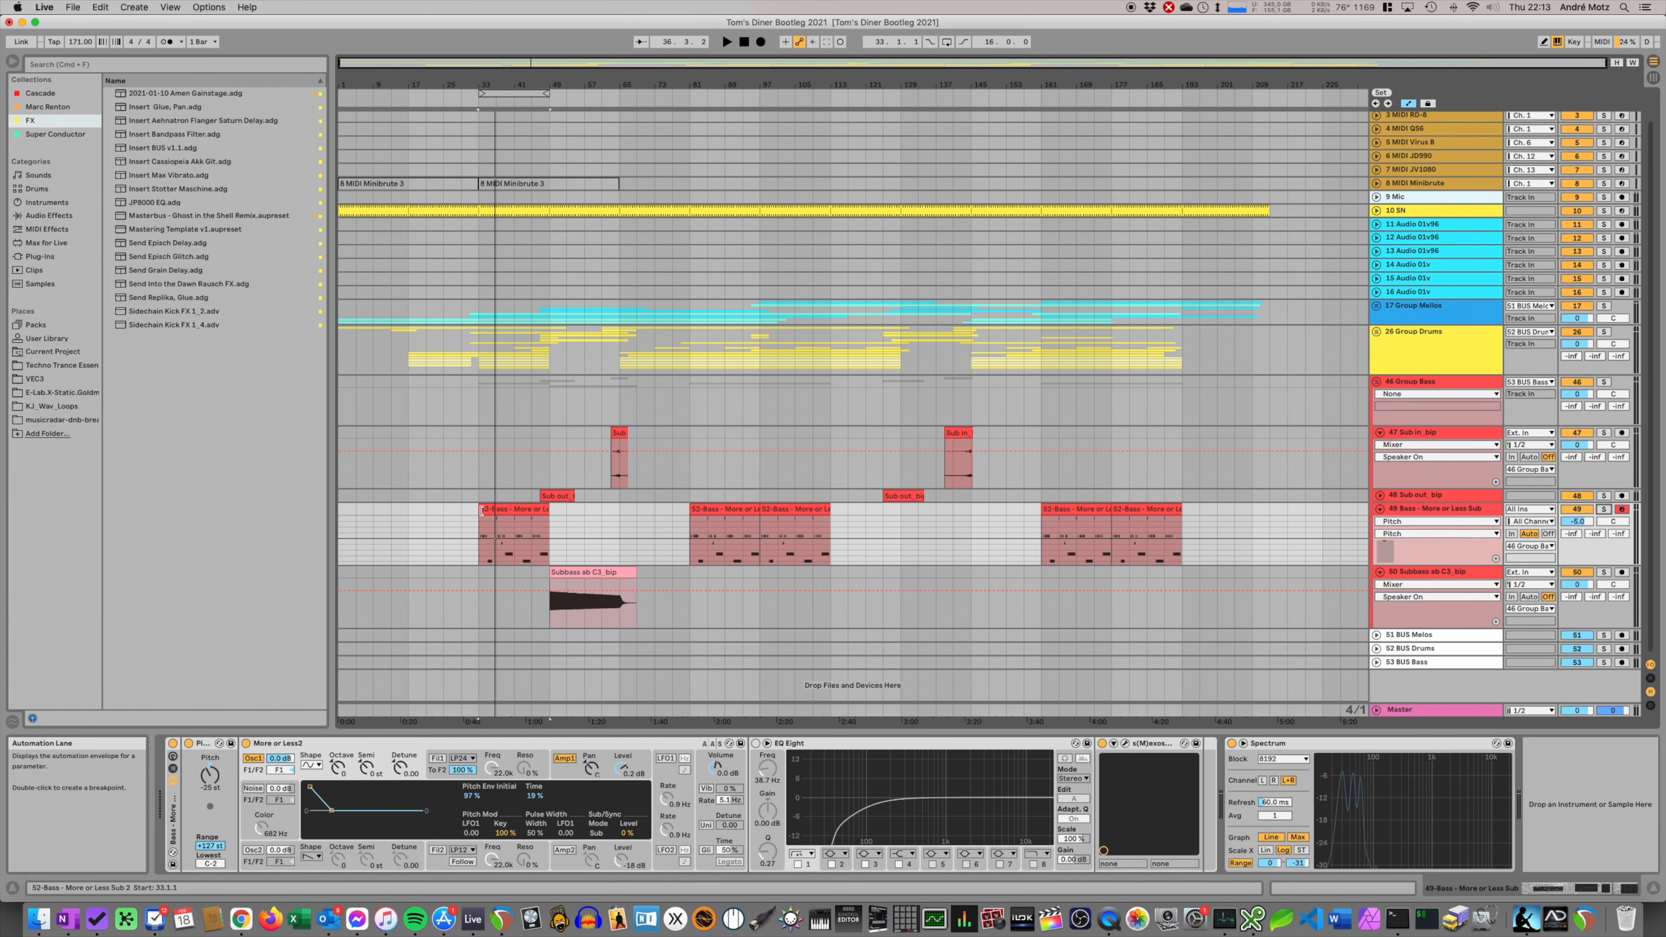
- Open the first Bass - More or Less Sub clip's notes, select the G2 notes and play the opening bars
double_click(494, 505)
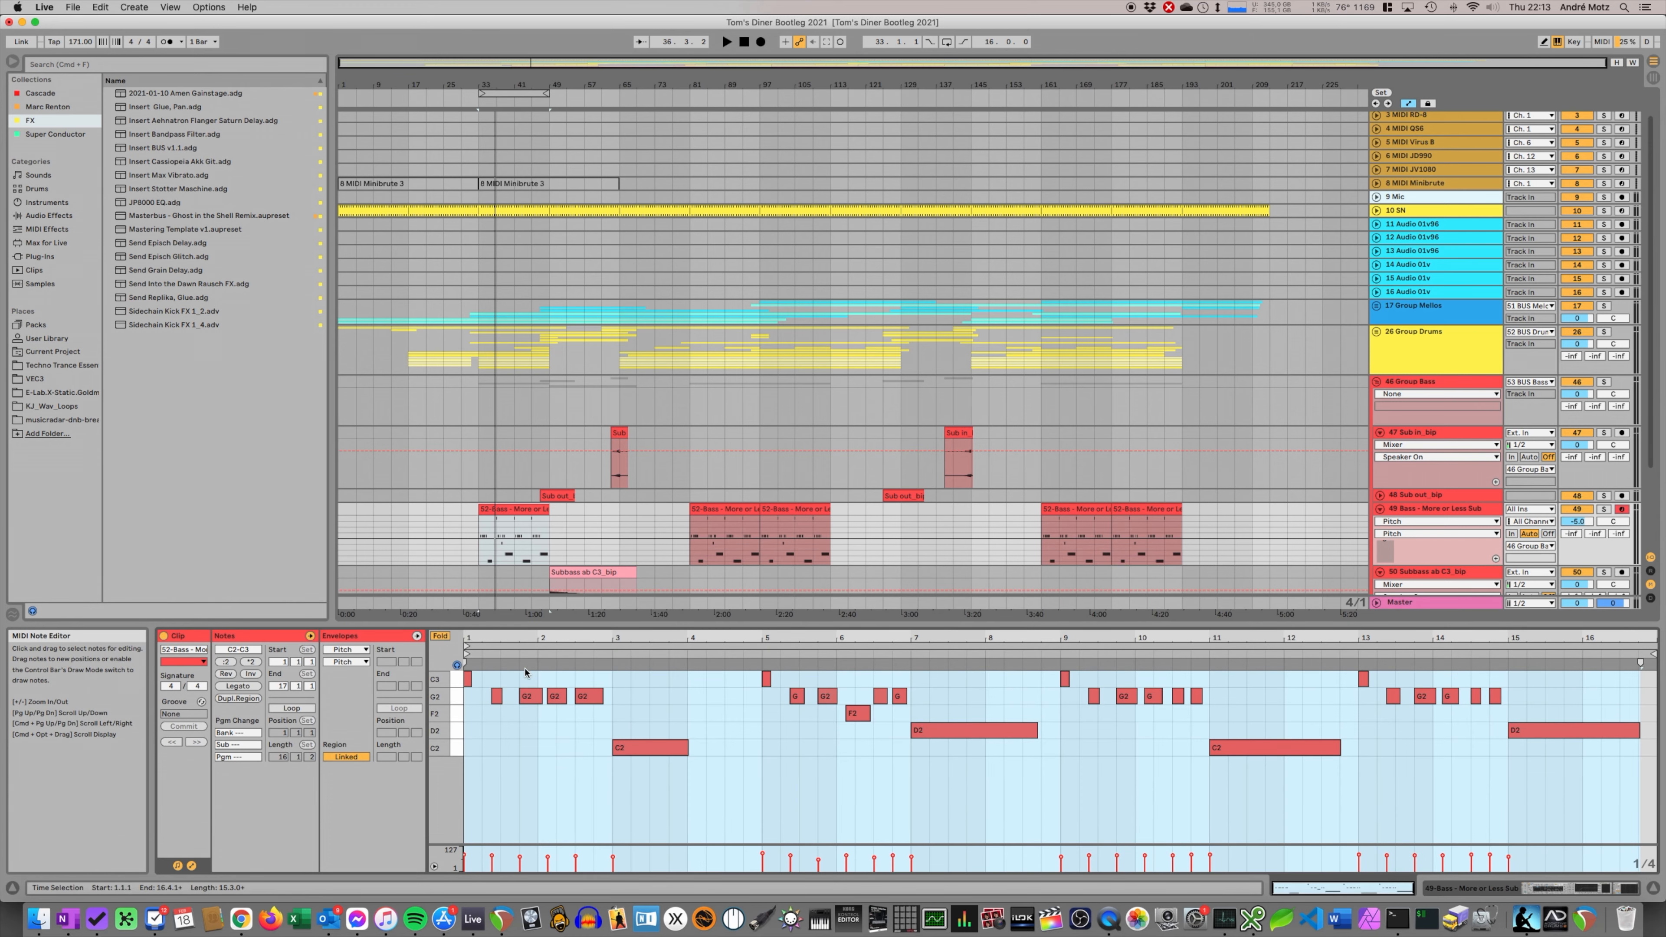
click(458, 696)
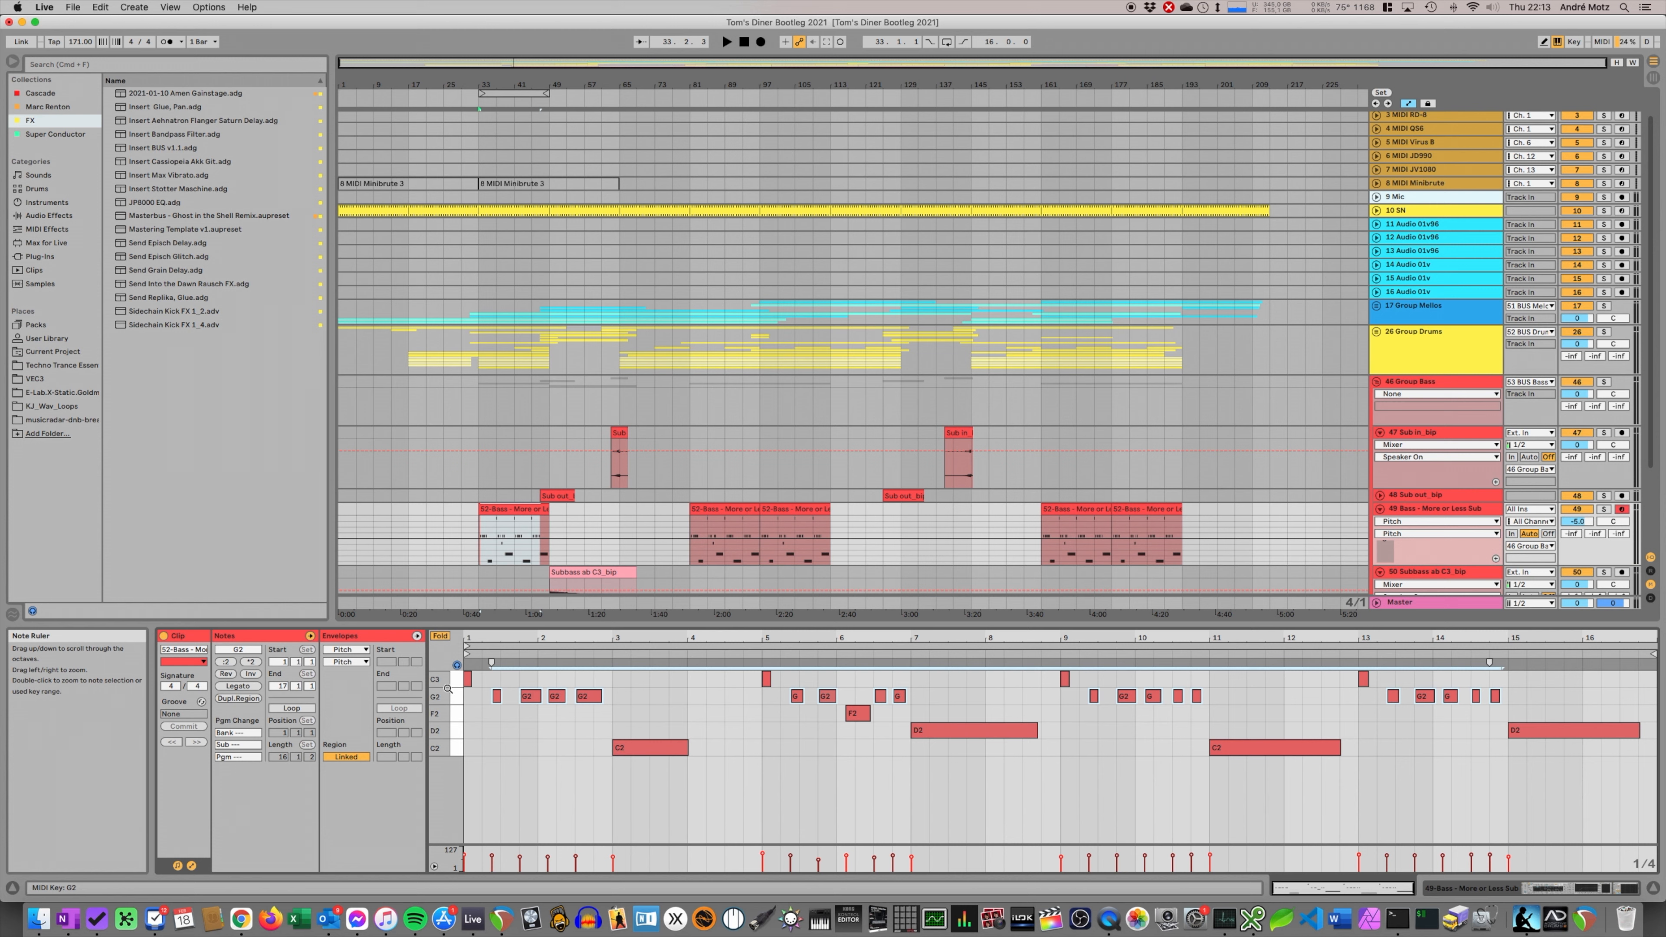
key(space)
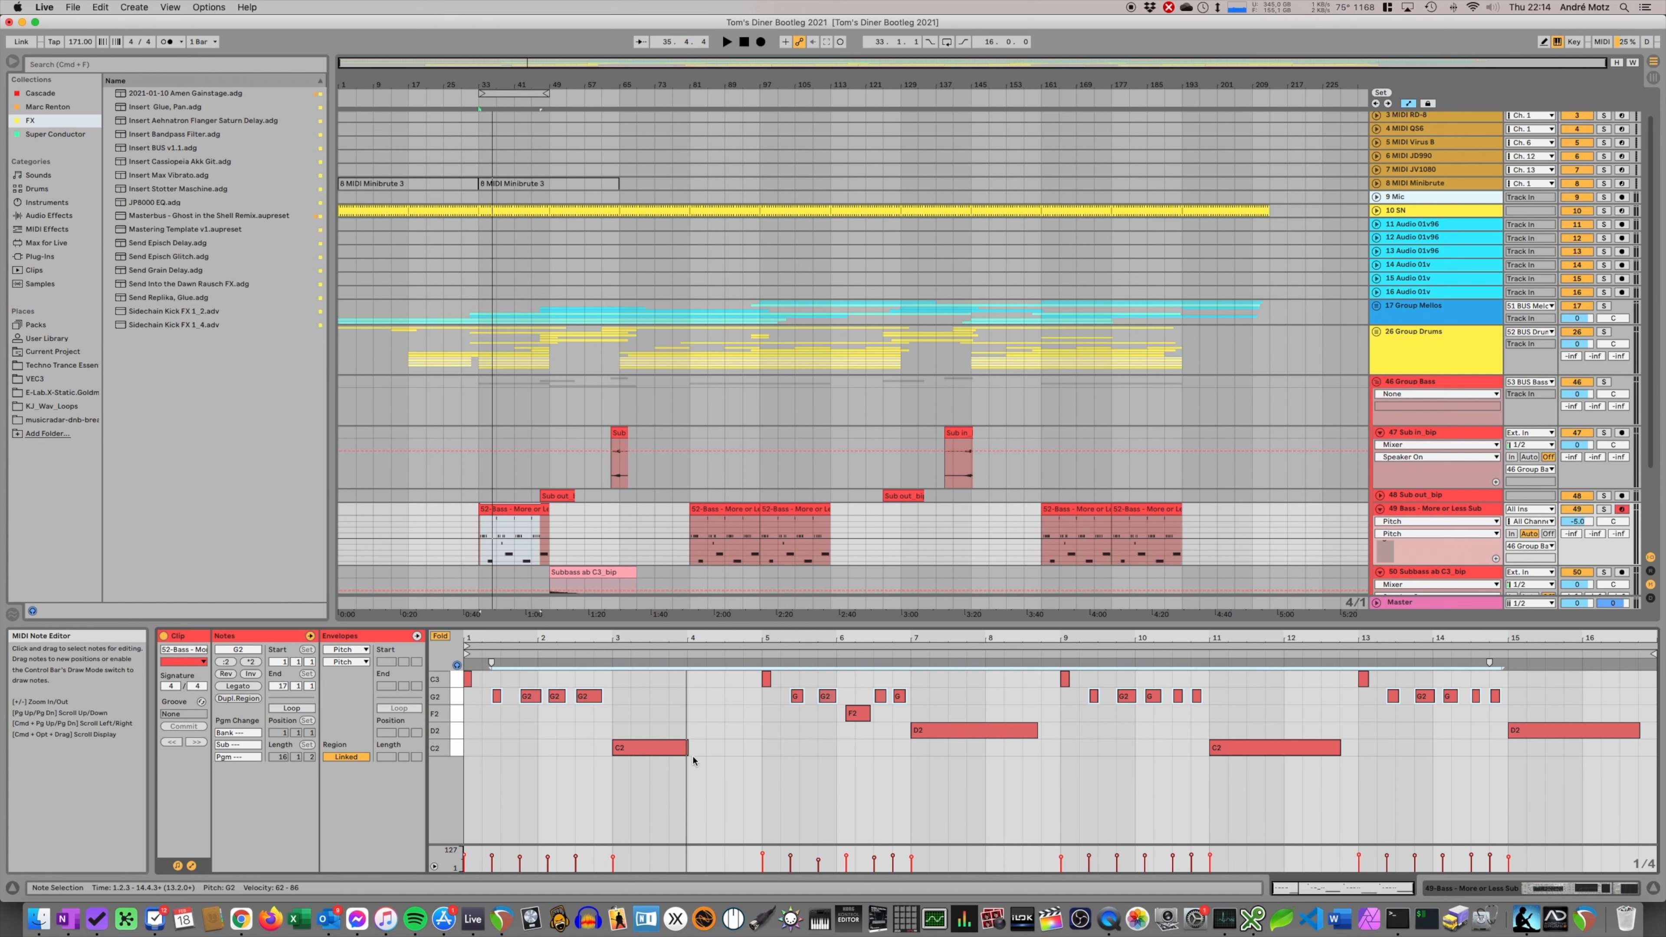
key(space)
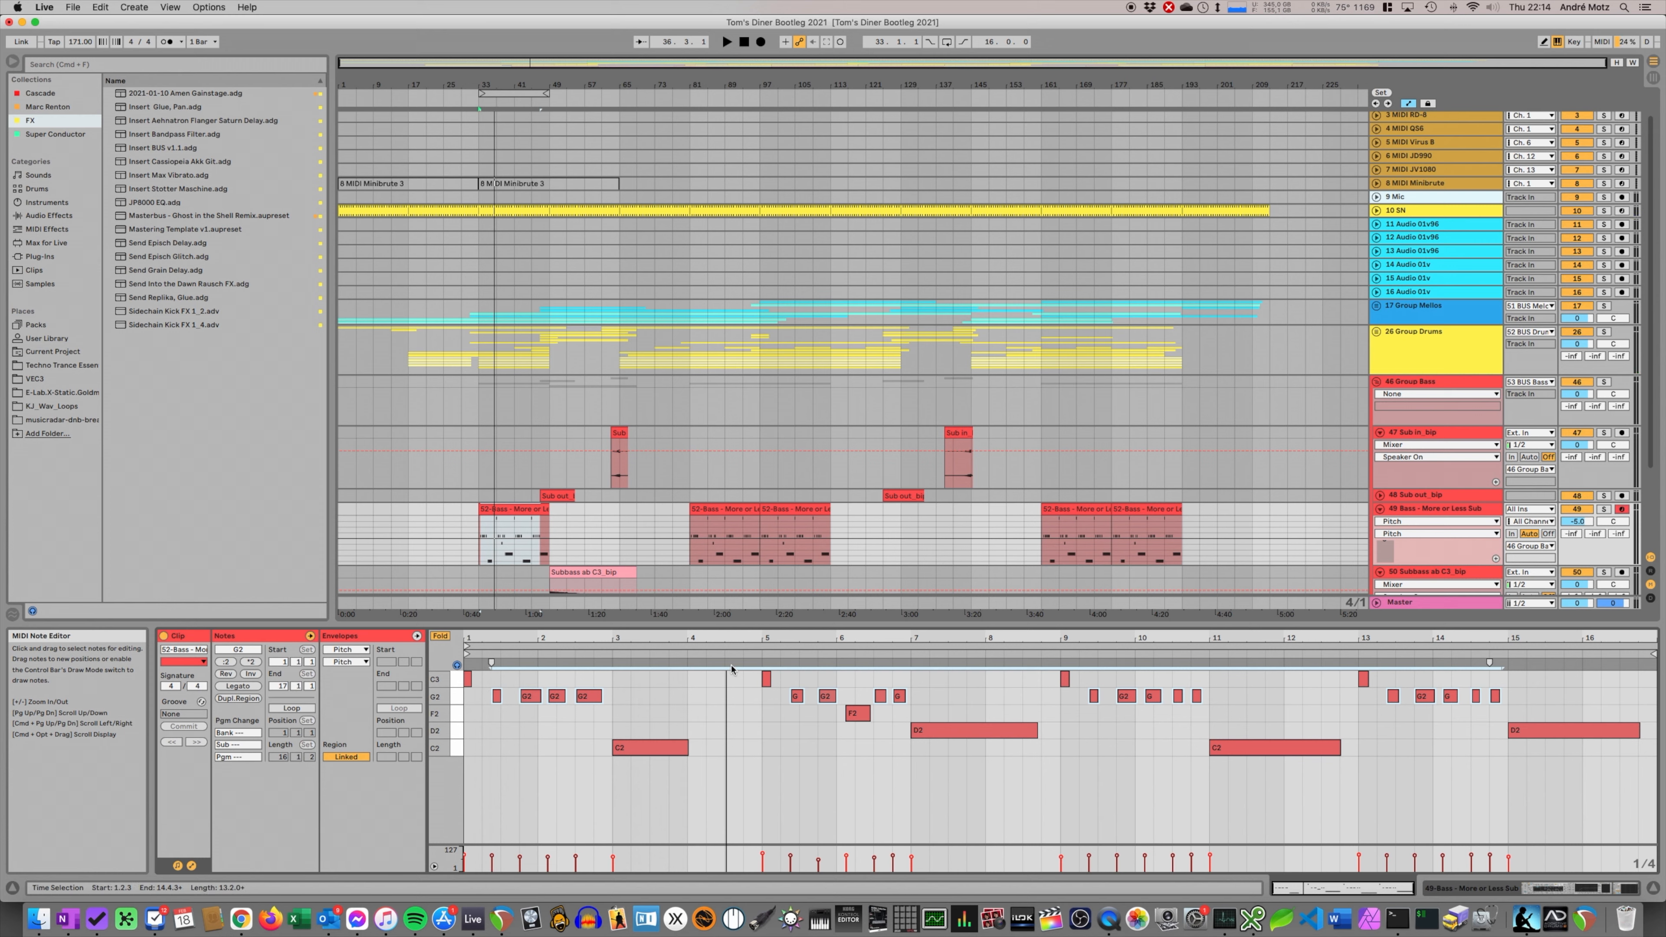
- Play the arrangement from bar 33 past bar 49 and open the Subbass ab C3_bip clip's sample details
key(space)
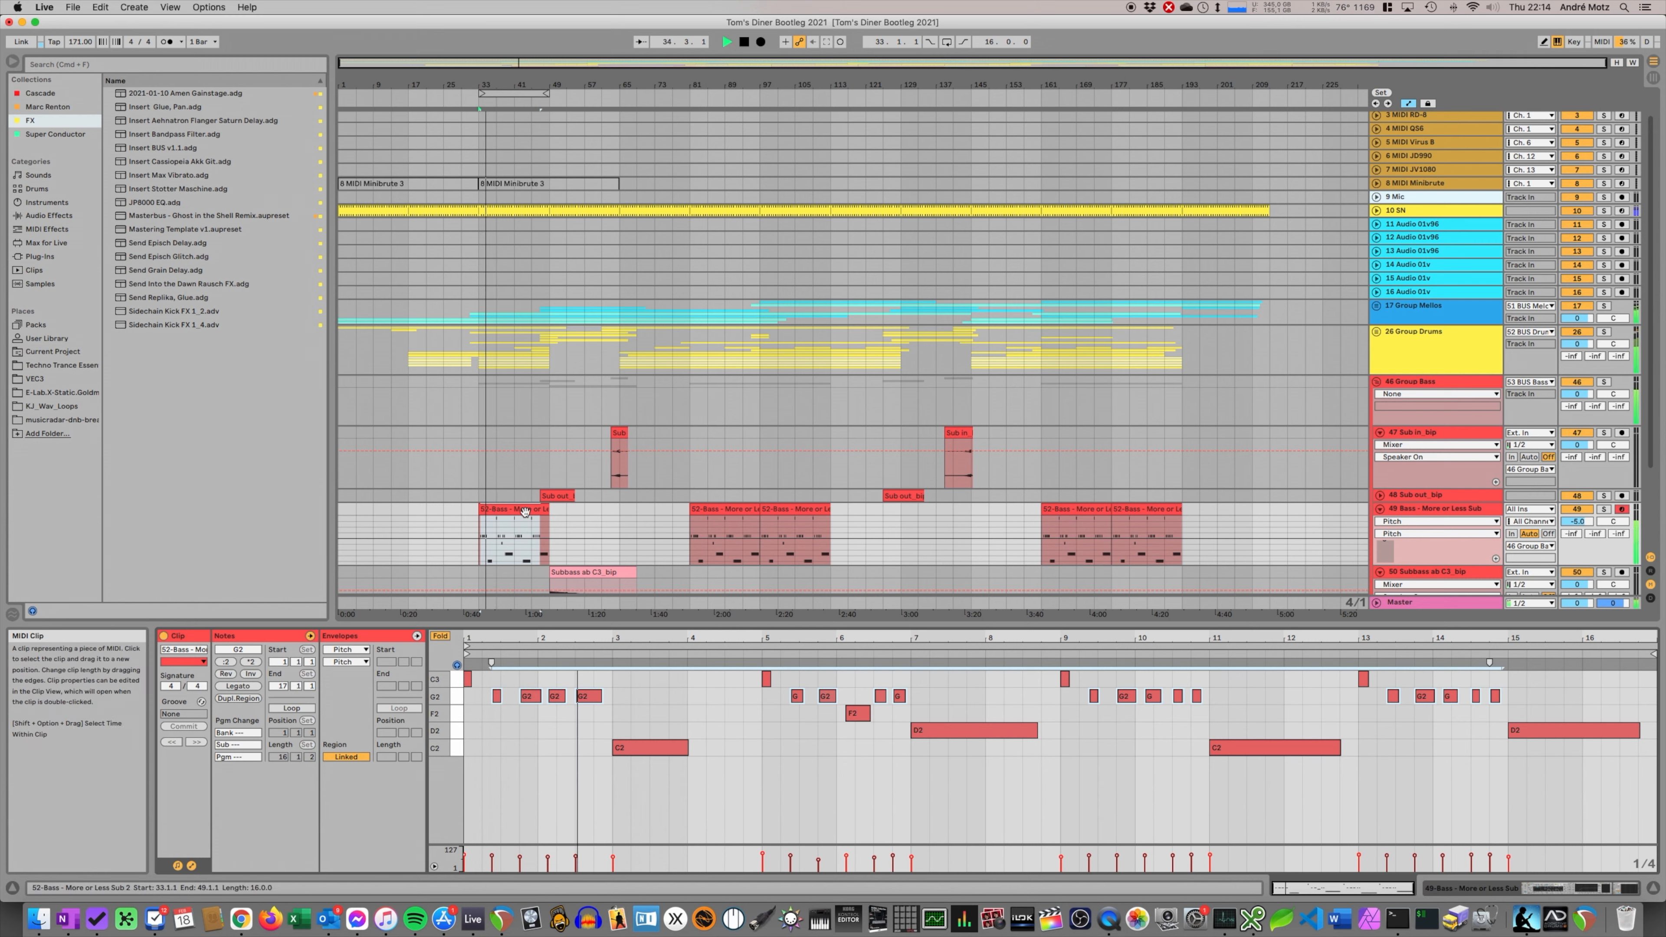
scroll(658, 466, down, 3)
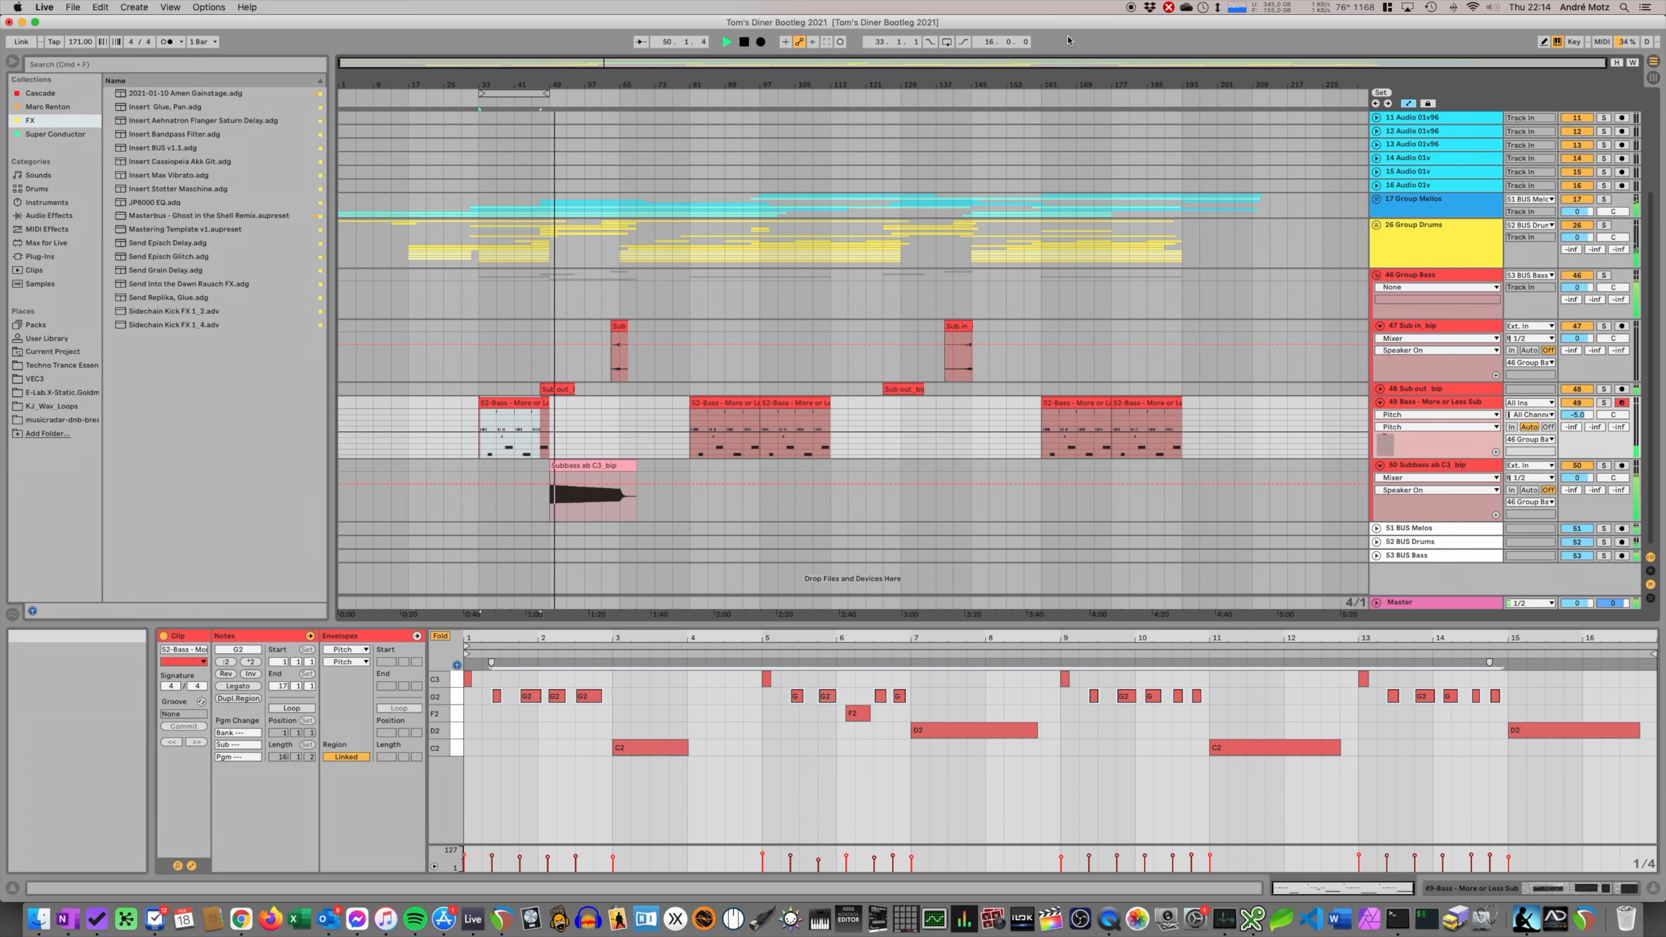
click(577, 489)
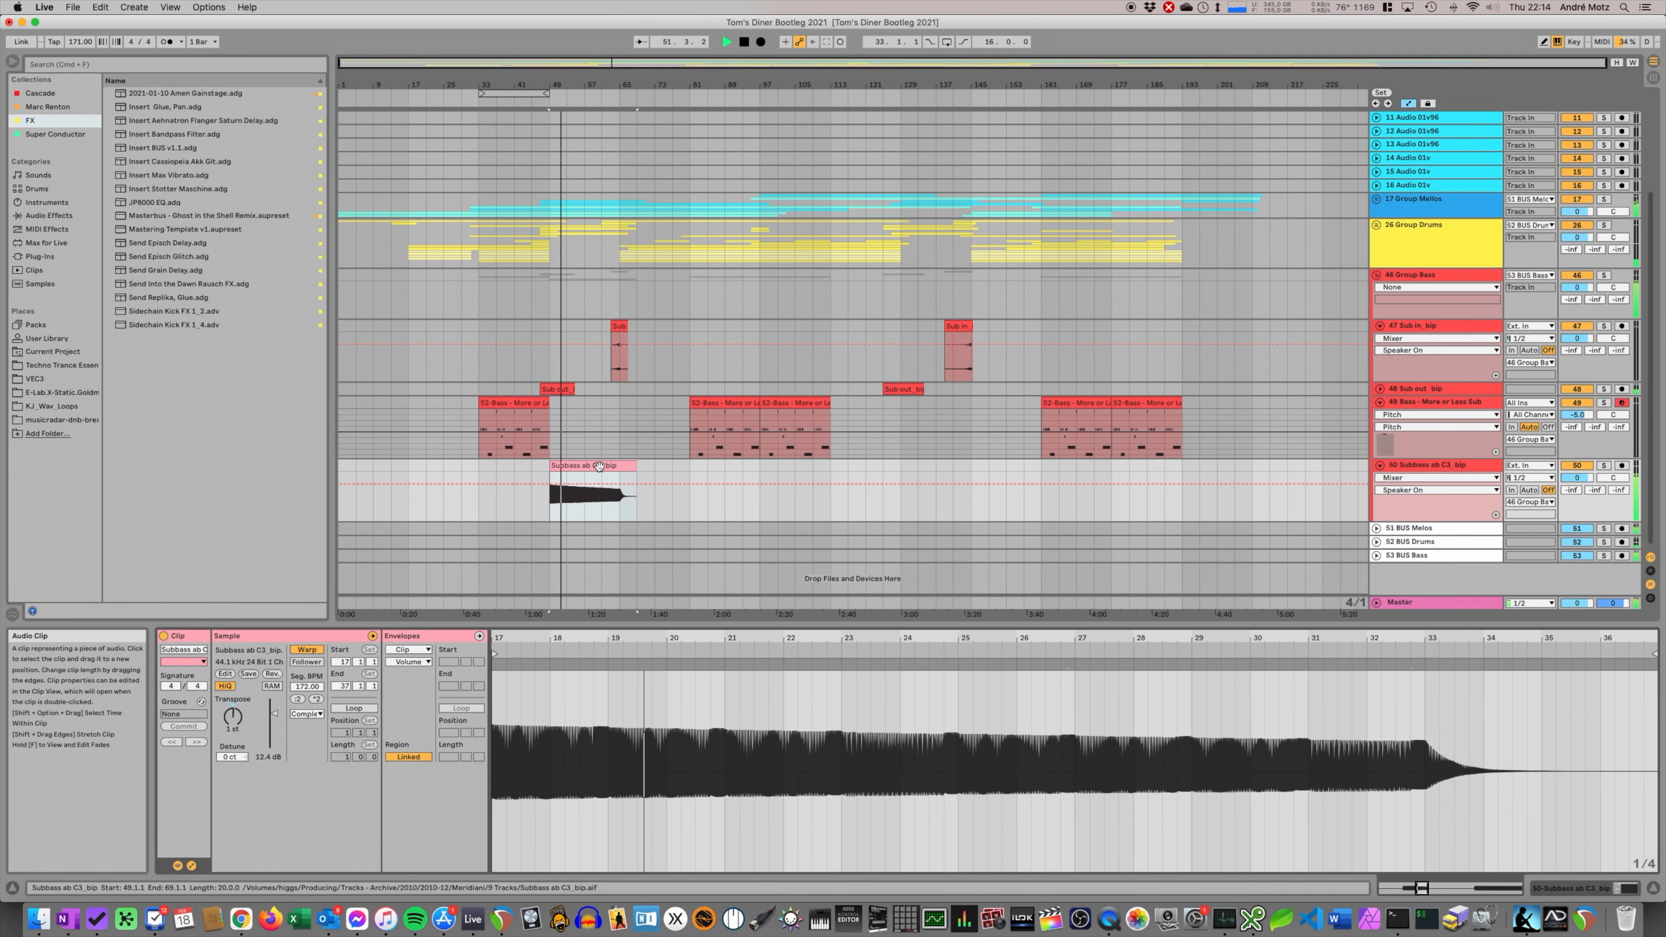
key(space)
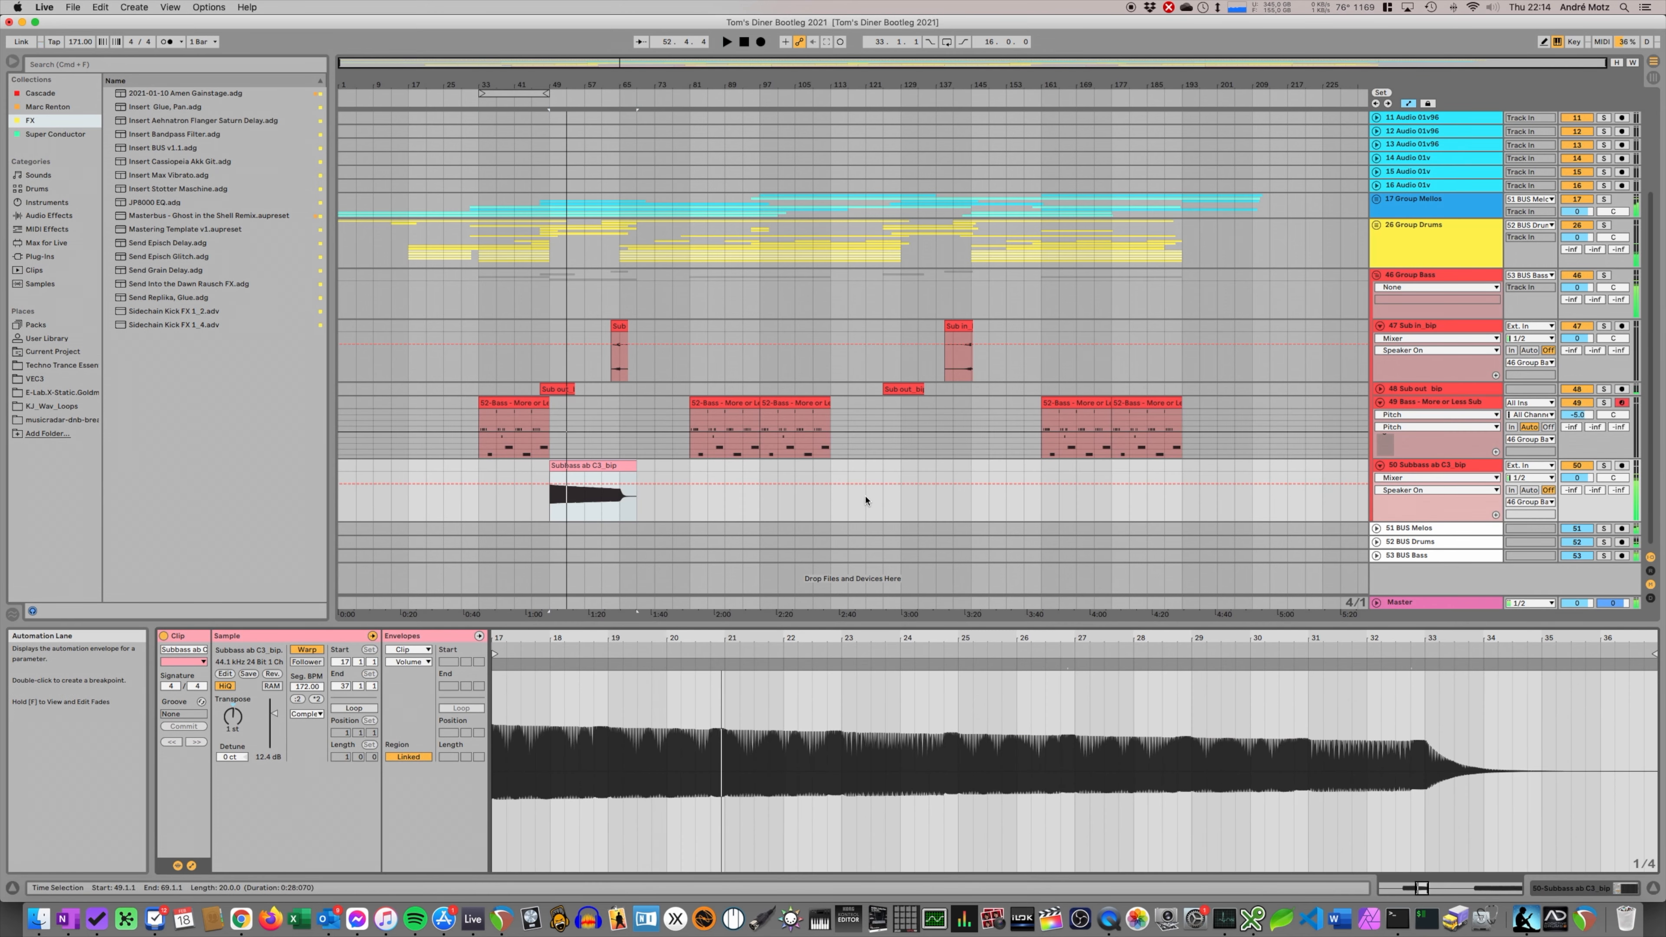
- Compare the Subbass ab C3_bip clip's sample with the notes of the first Bass - More or Less Sub clip
click(591, 468)
click(592, 468)
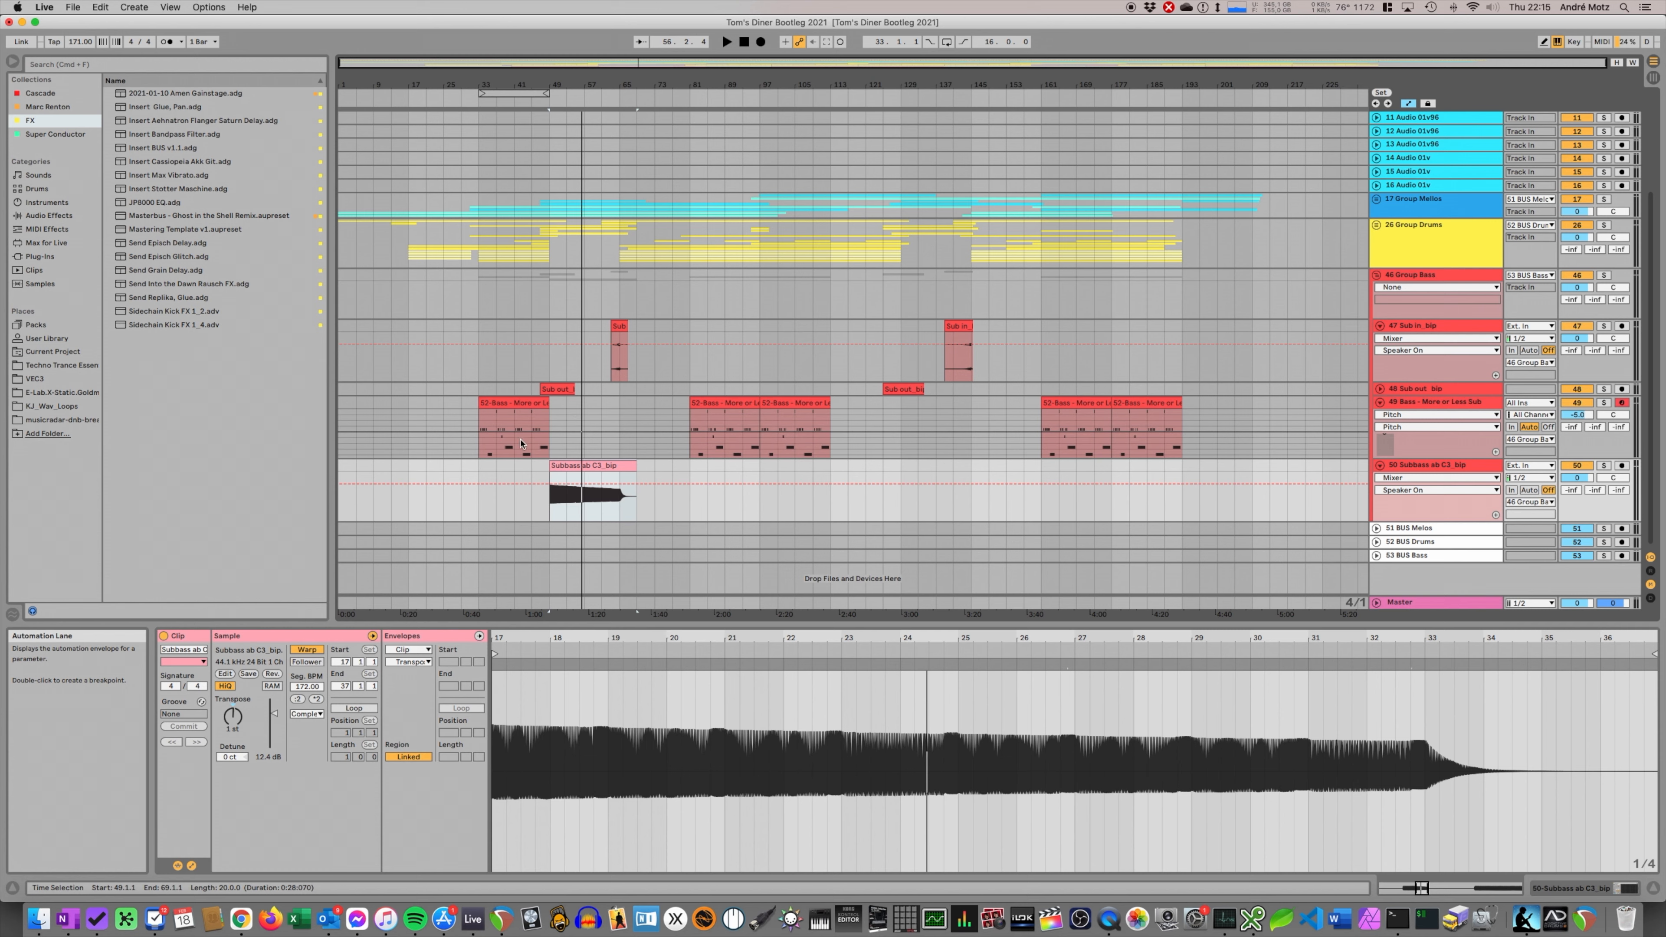
click(528, 403)
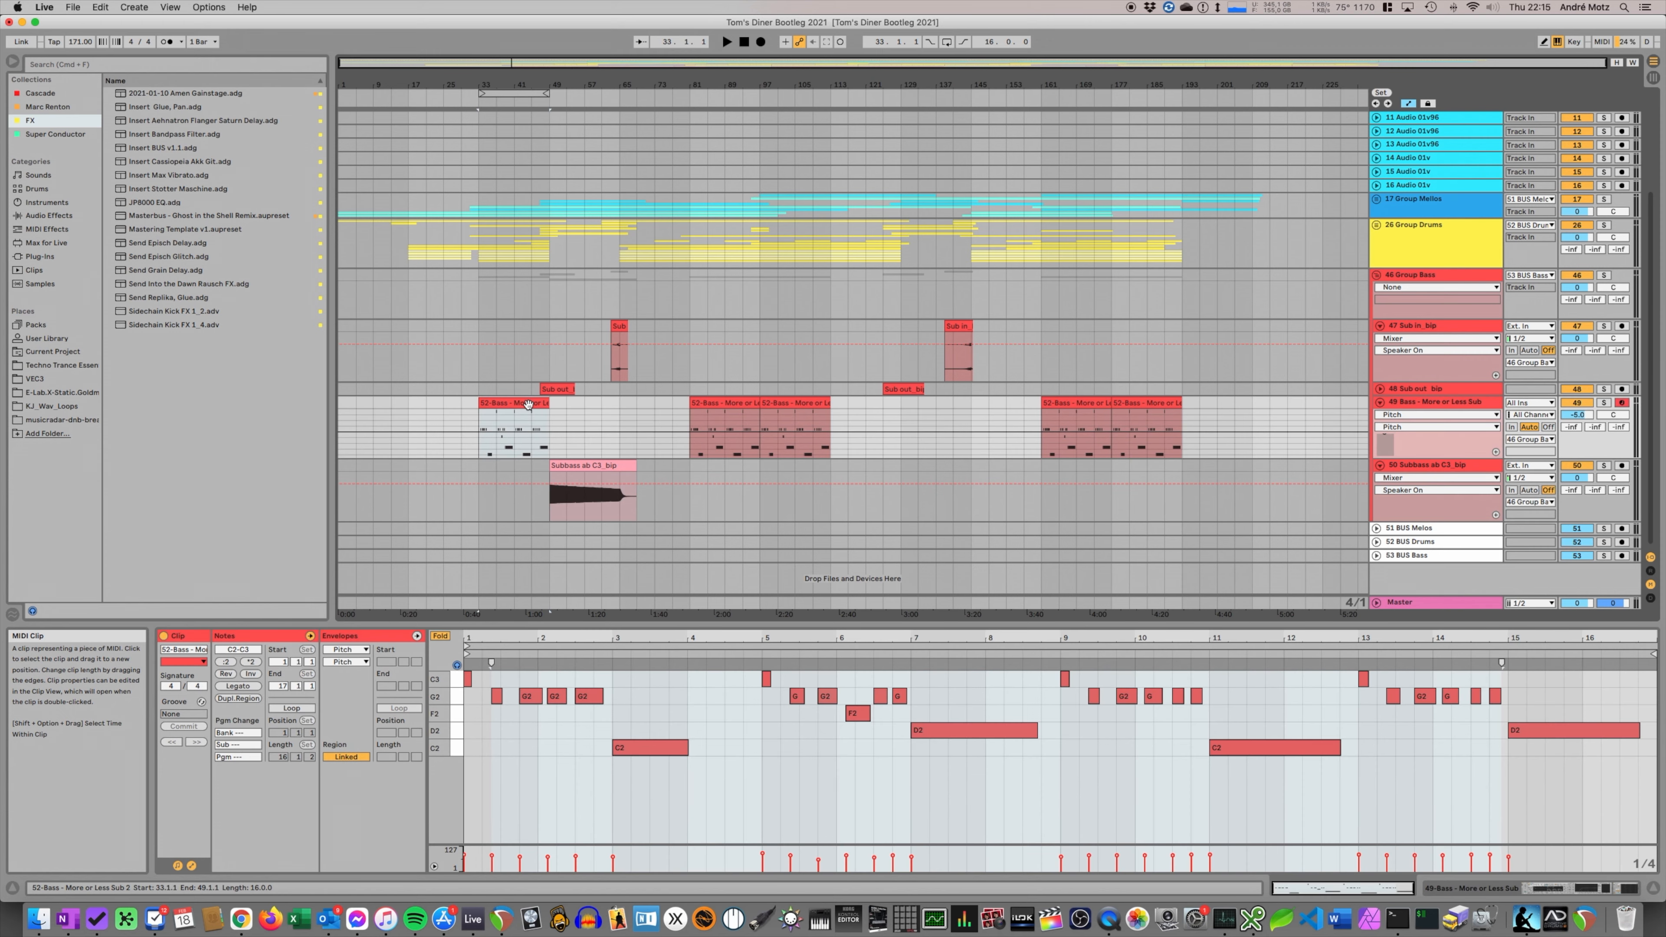
click(586, 466)
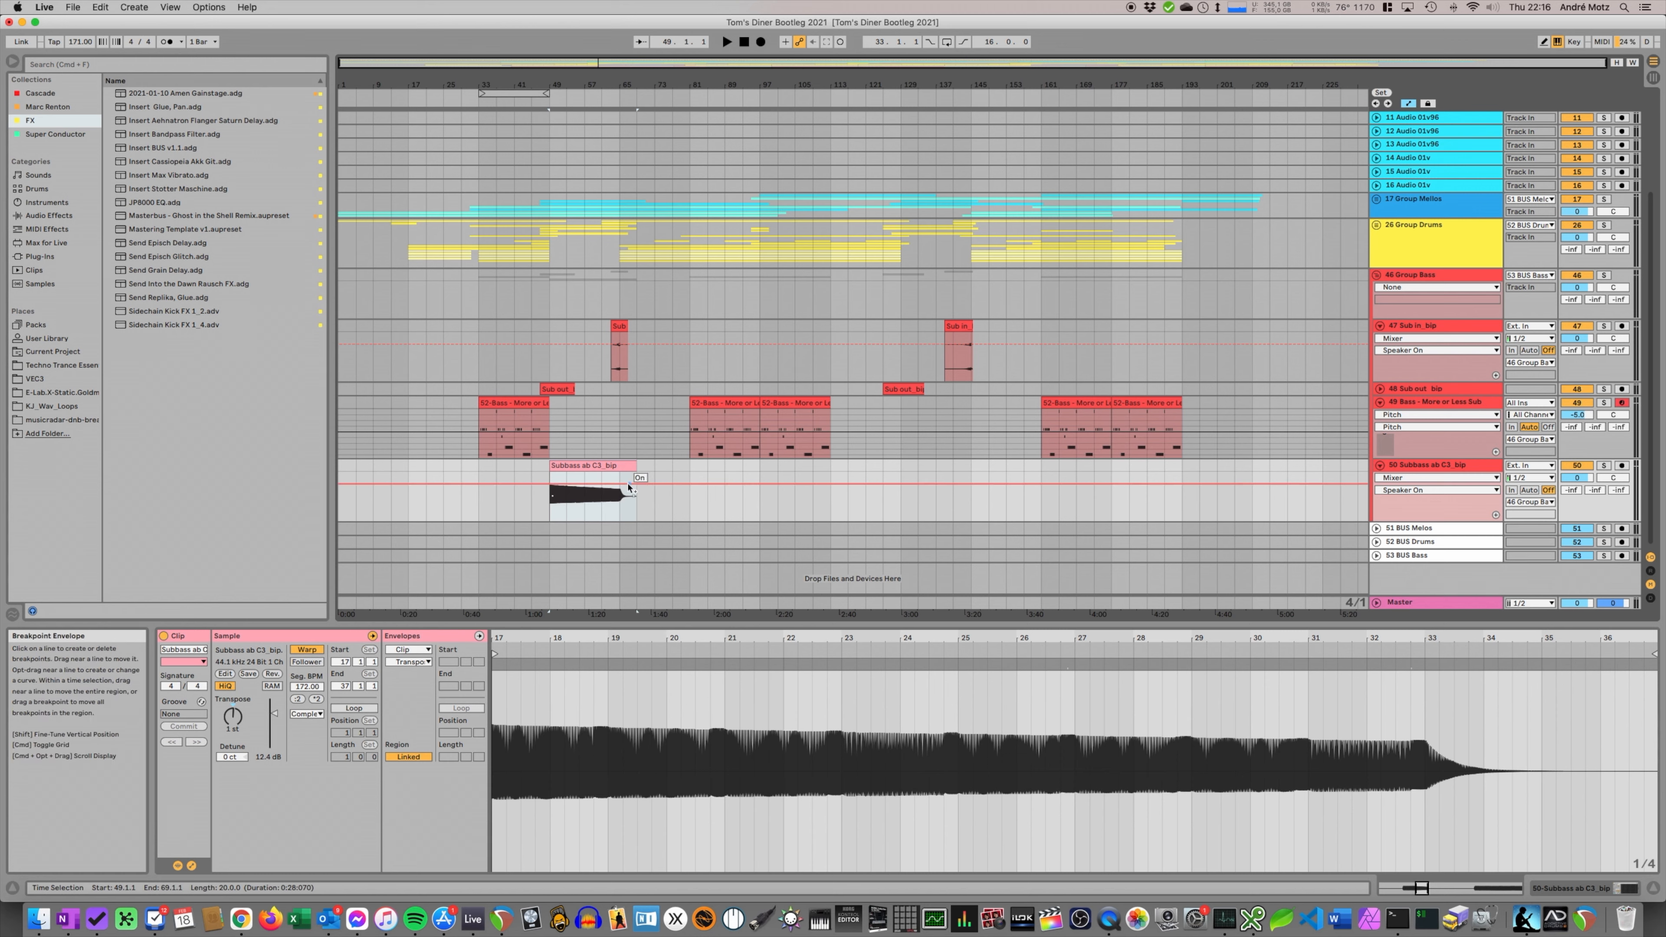
- Play the Subbass ab C3_bip clip from bar 49 and inspect its frequencies in the track's Spectrum device
key(space)
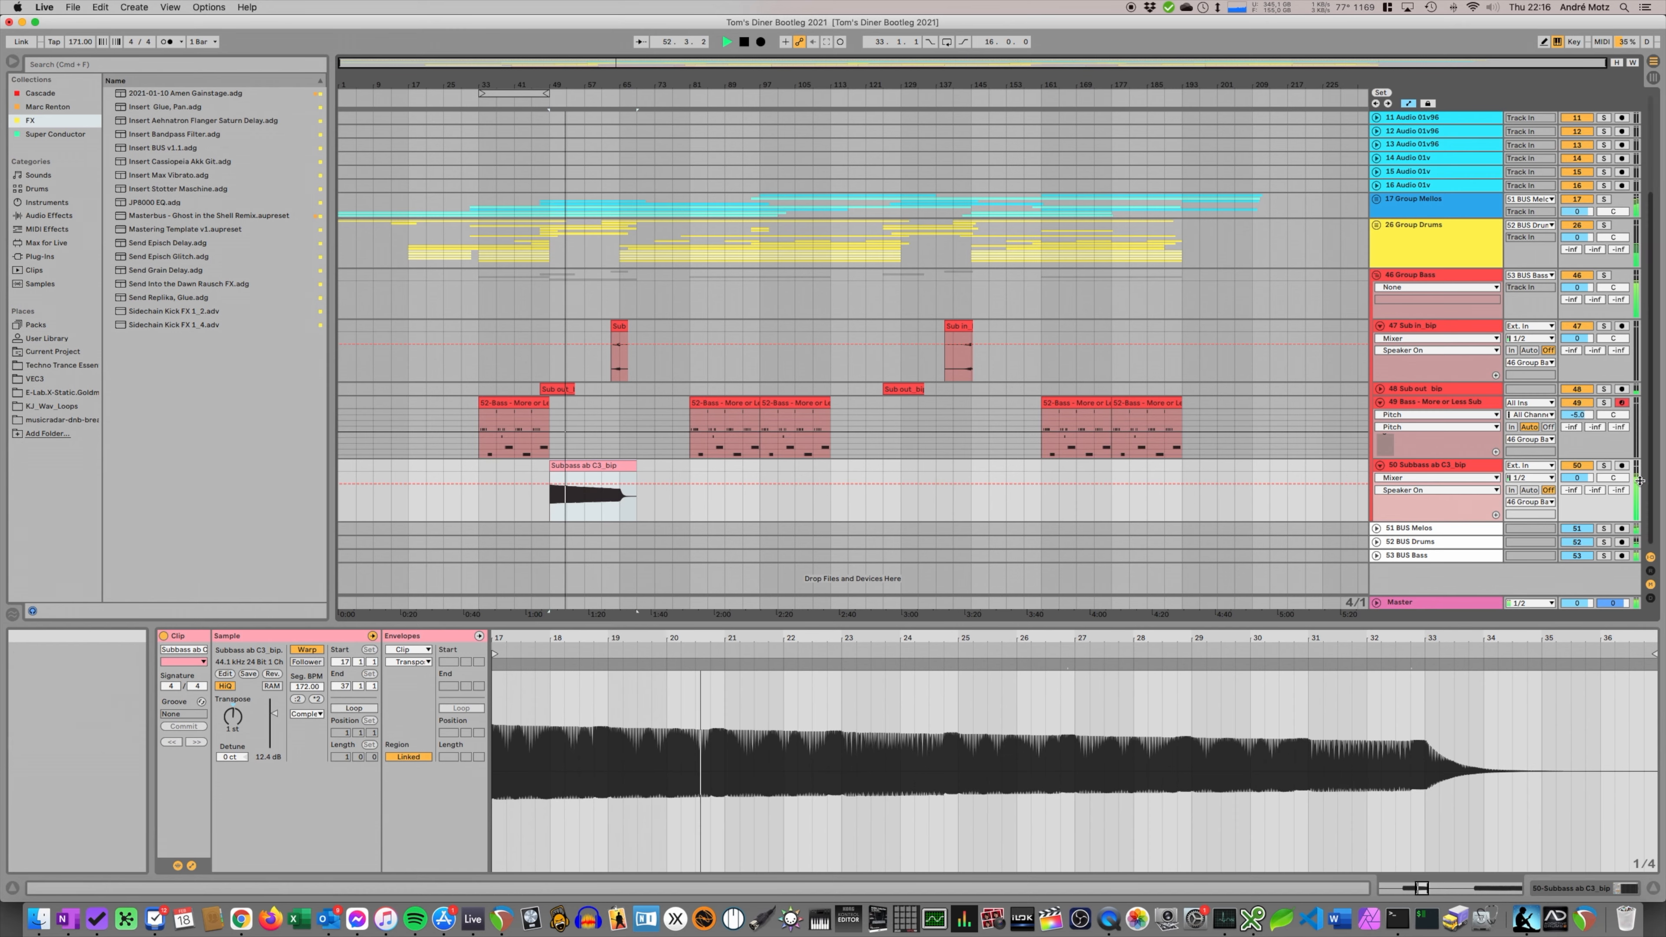
double_click(1485, 467)
mouse_move(301, 778)
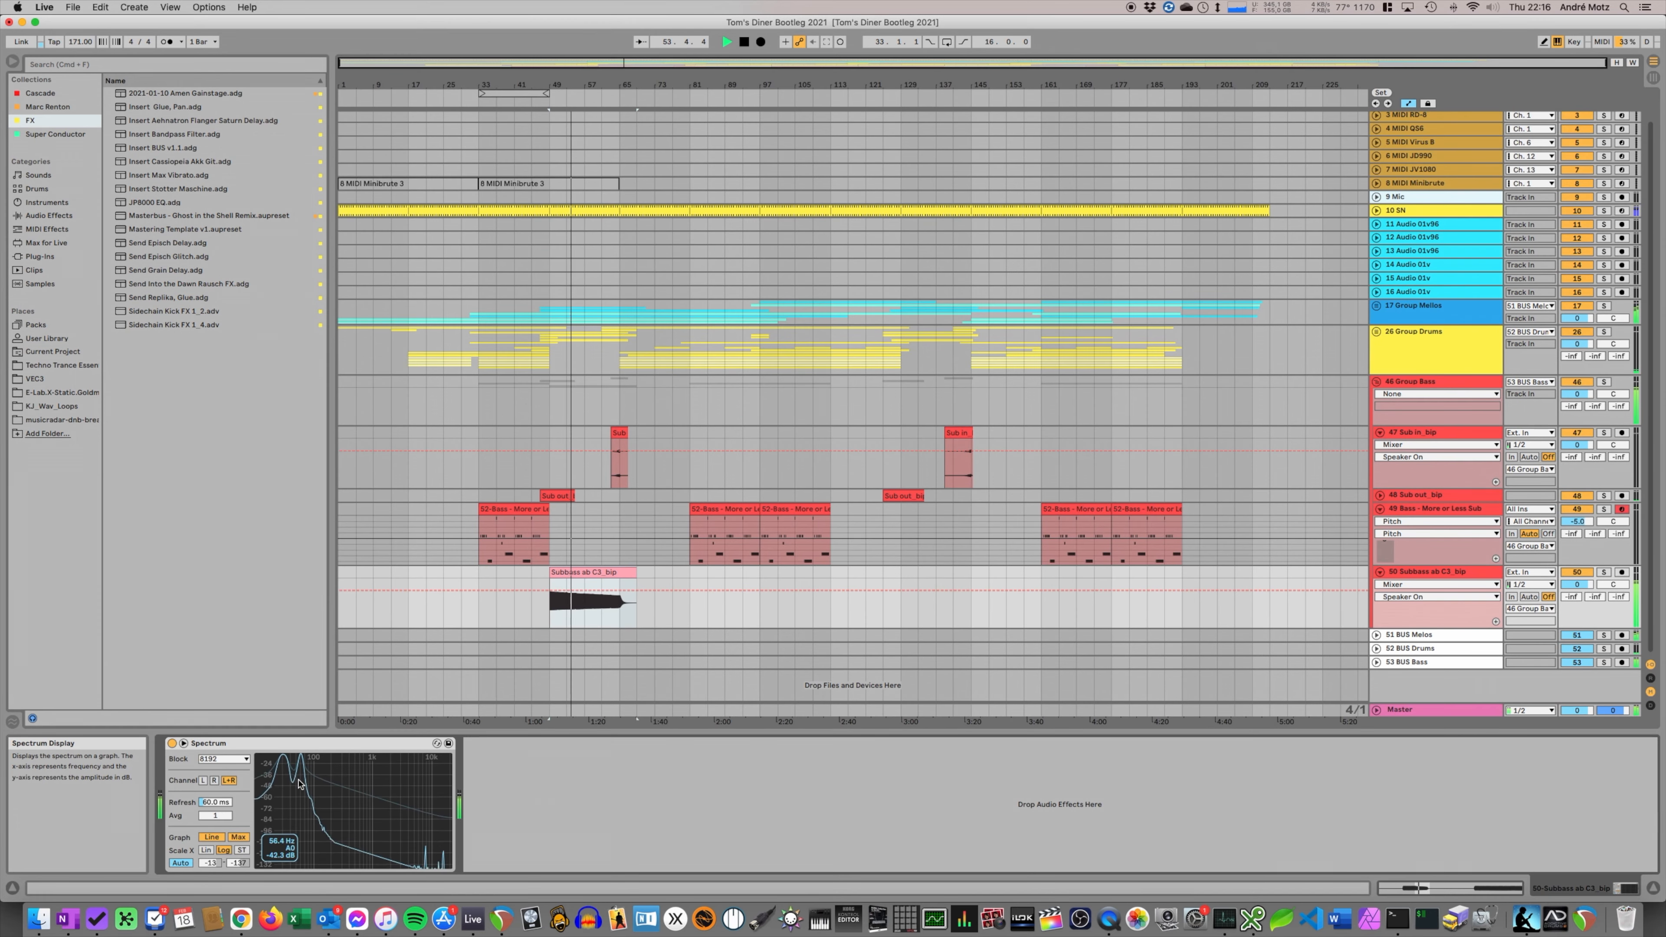